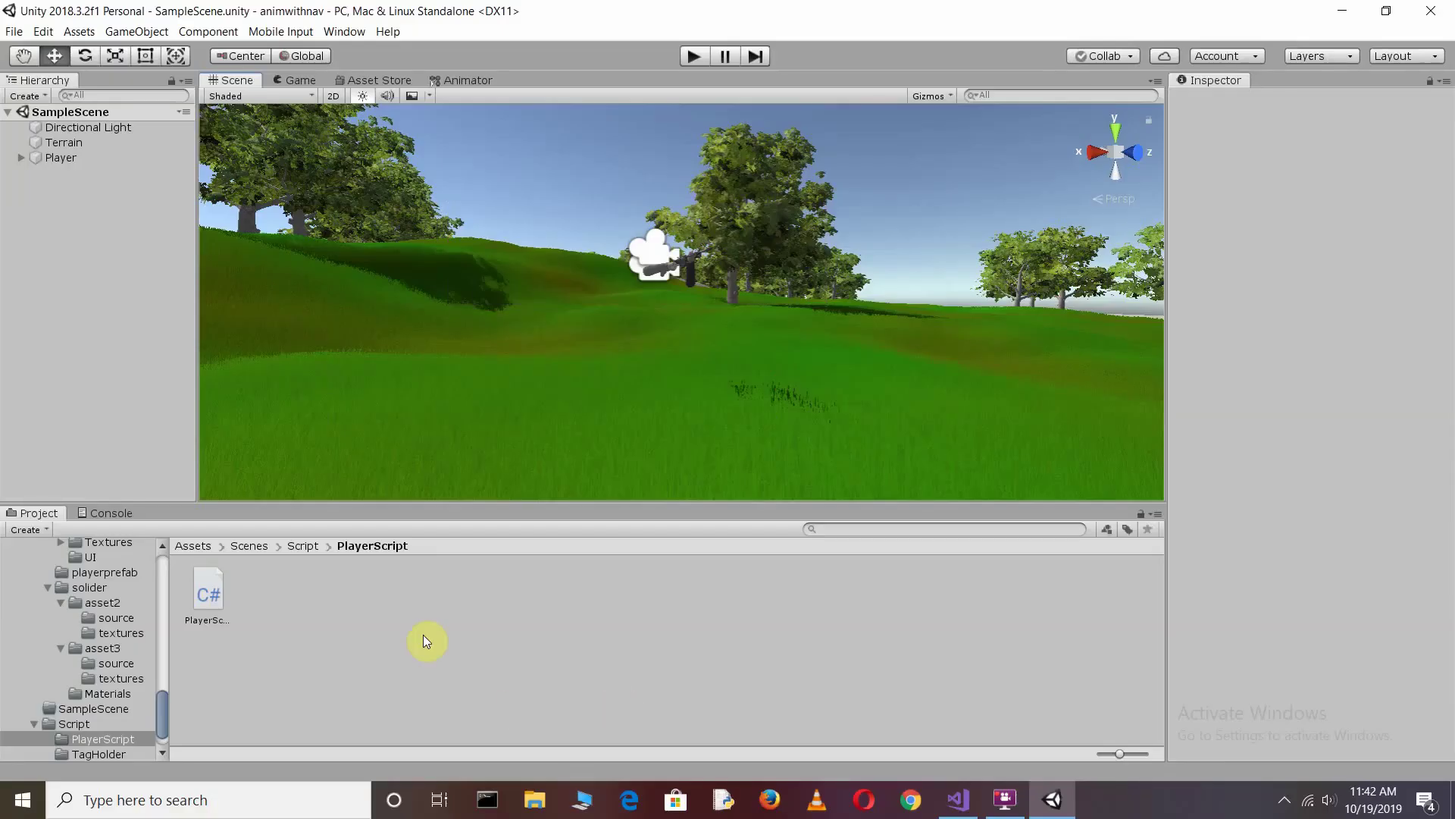
Add a new C# script named PlayerSprintandCrouch in PlayerScript and open it in Visual Studio.
right_click(389, 642)
mouse_move(470, 262)
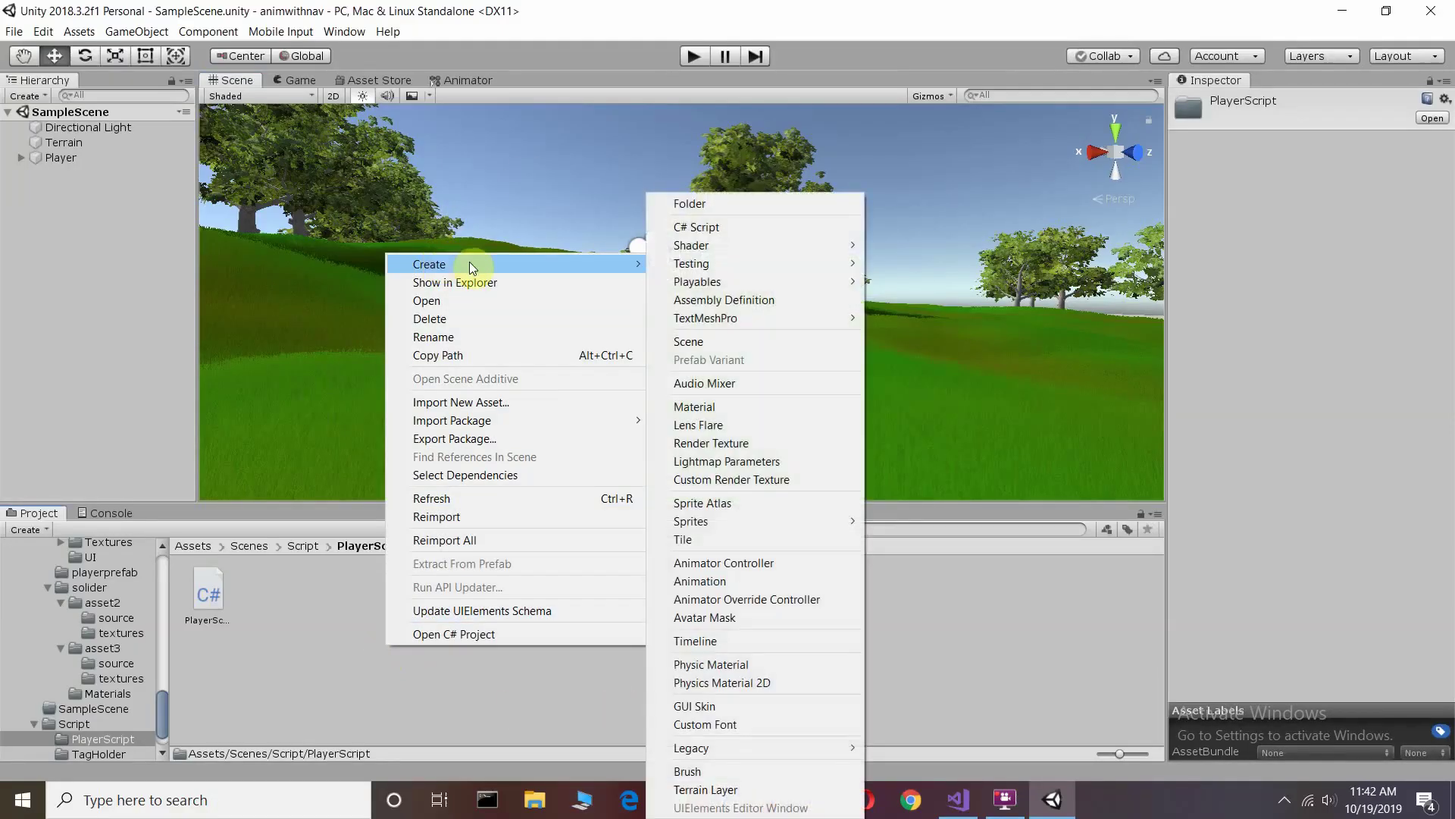
left_click(701, 223)
key("BackSpace")
type("PlayersS")
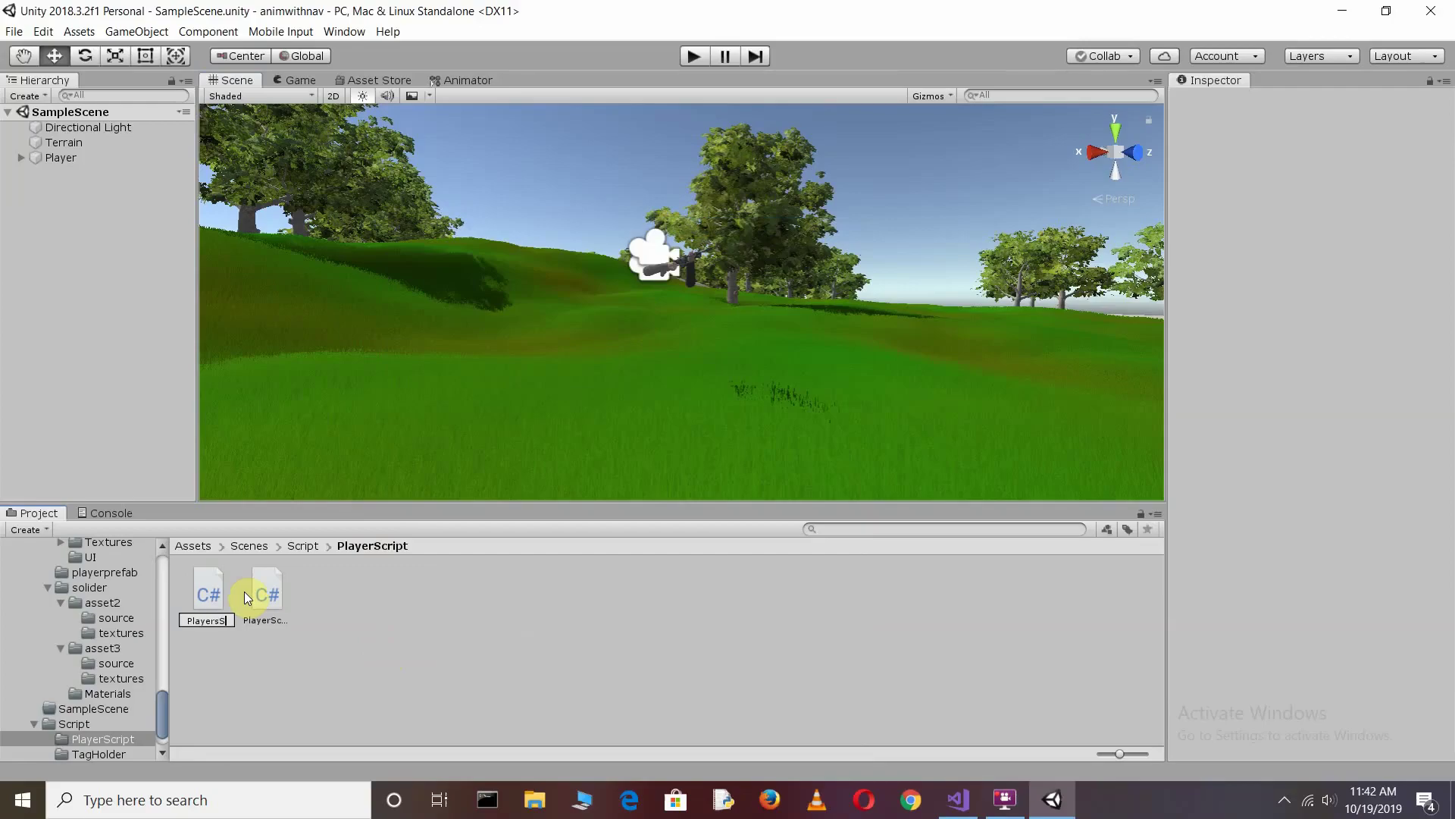
key("BackSpace")
type("S")
type("printand")
type("Crouch")
key("Return")
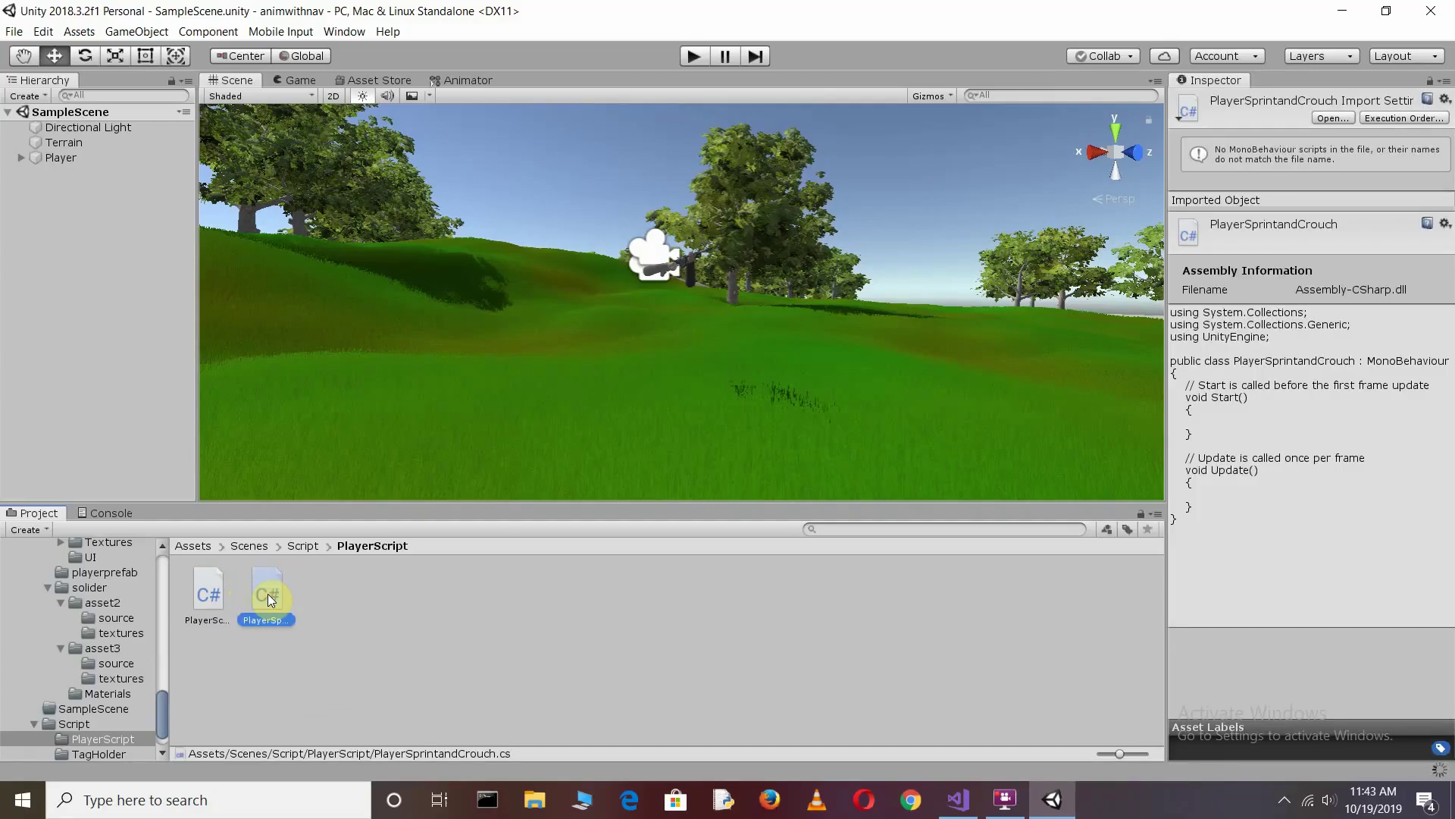
double_click(267, 593)
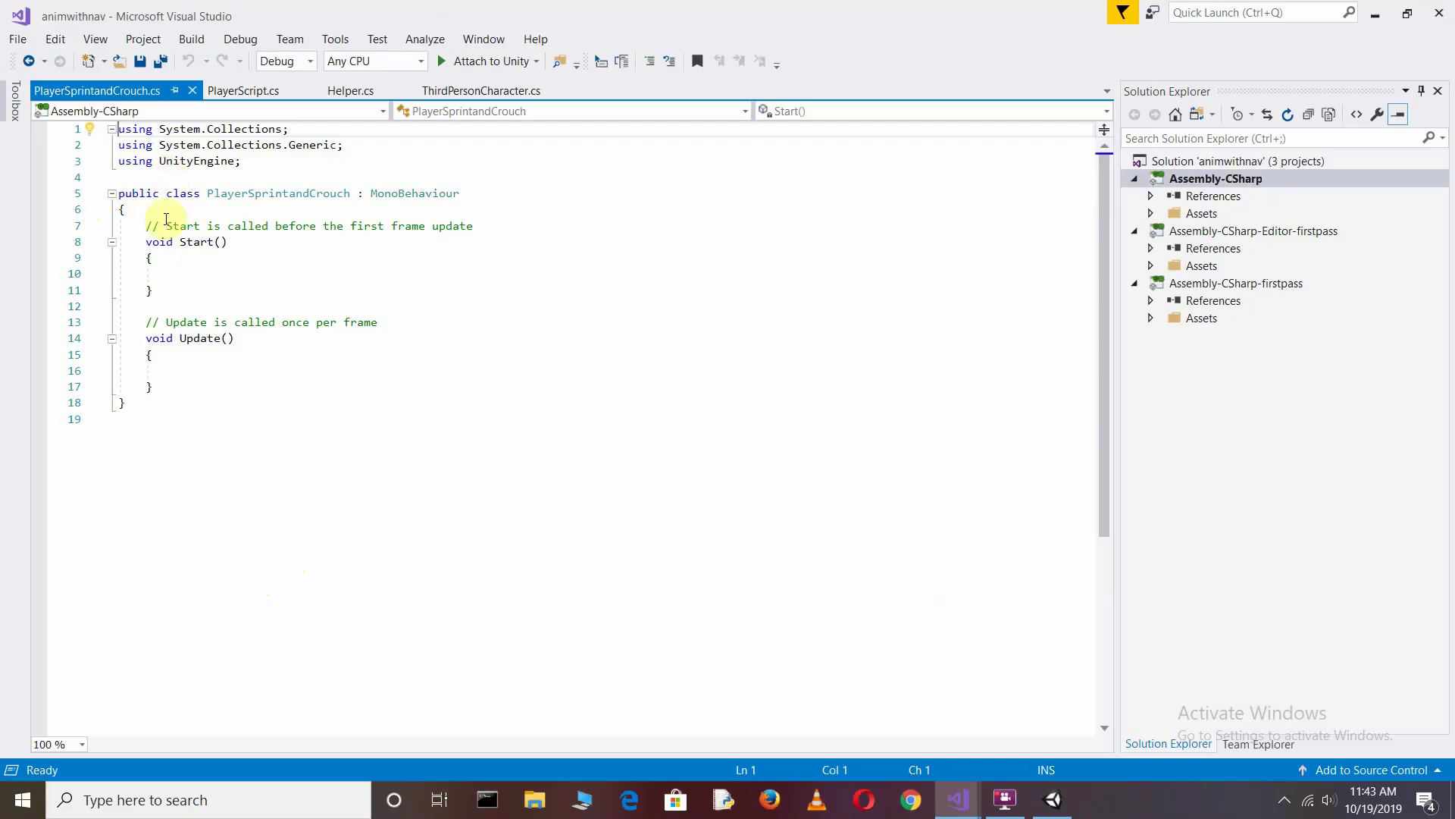
Delete the template comments above Start() and Update().
left_click_drag(145, 226, 489, 226)
key("Delete")
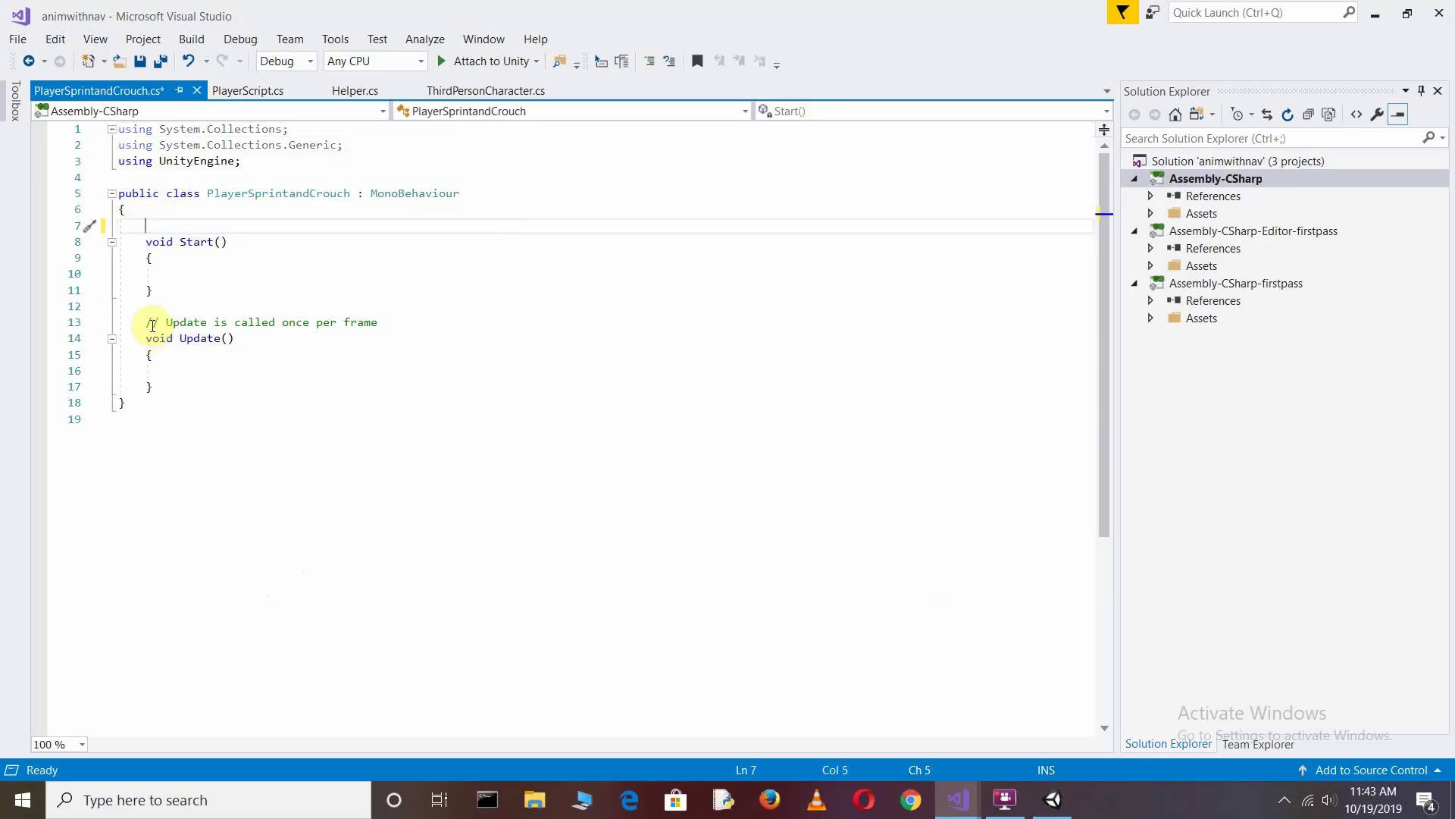
left_click_drag(141, 322, 399, 318)
key("Delete")
Declare public floats sprint_speed = 10f, move_speed = 5f and crouch_speed = 2f.
left_click(170, 225)
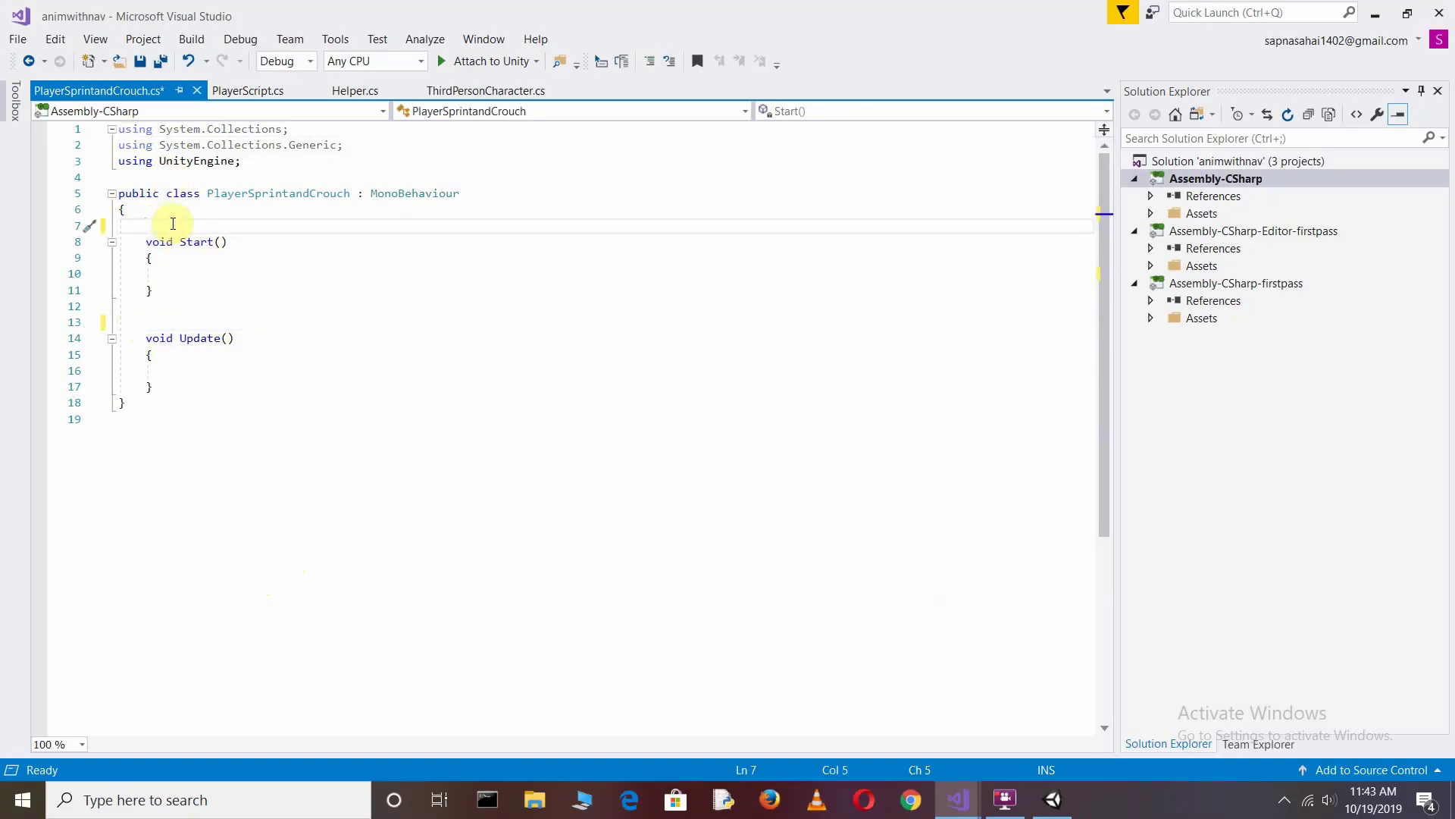
key("Return")
key("Return")
key("Return")
key("Return")
key("Up")
key("Up")
key("Up")
key("Up")
key("Up")
type("p")
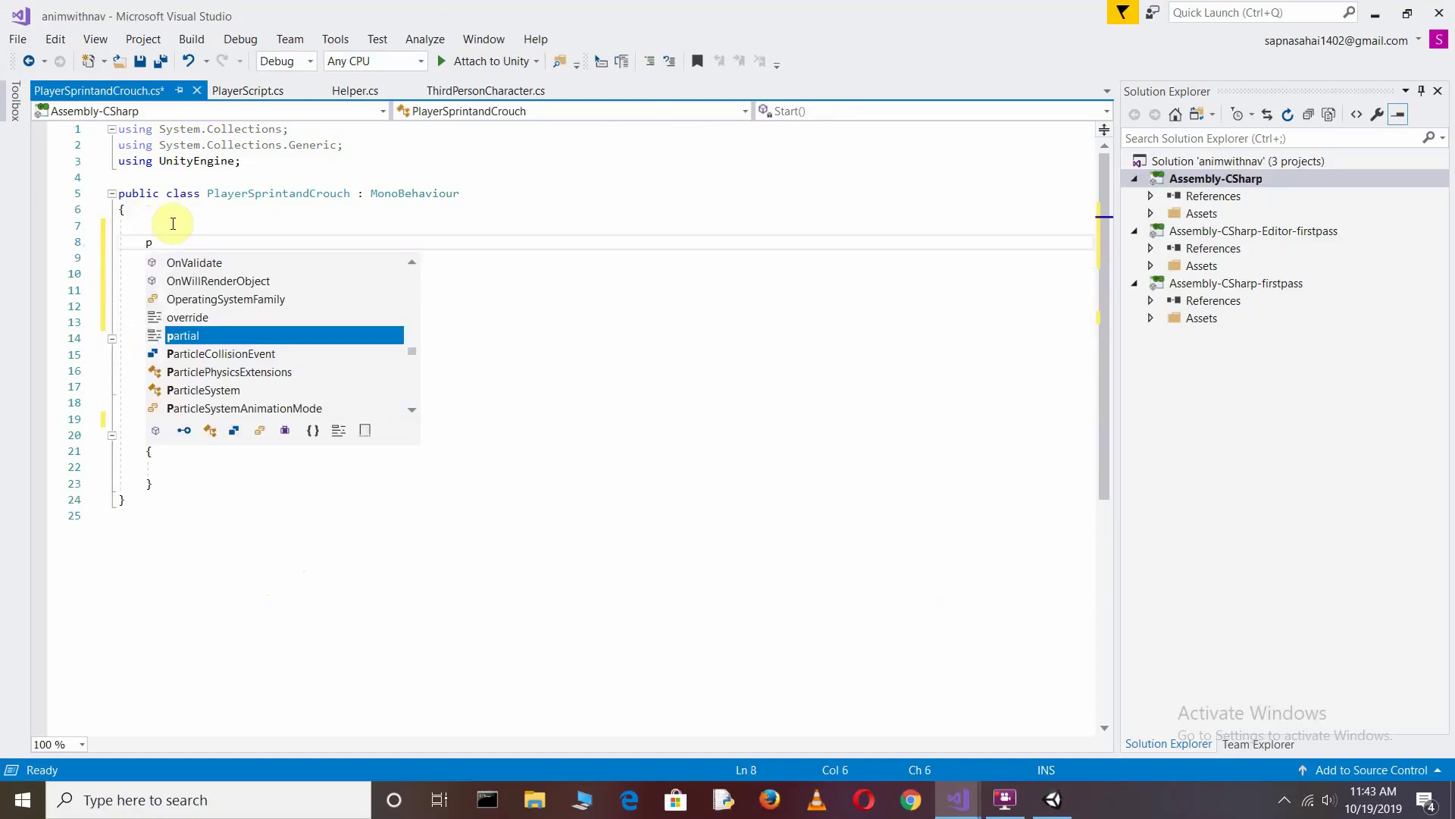
type("ub")
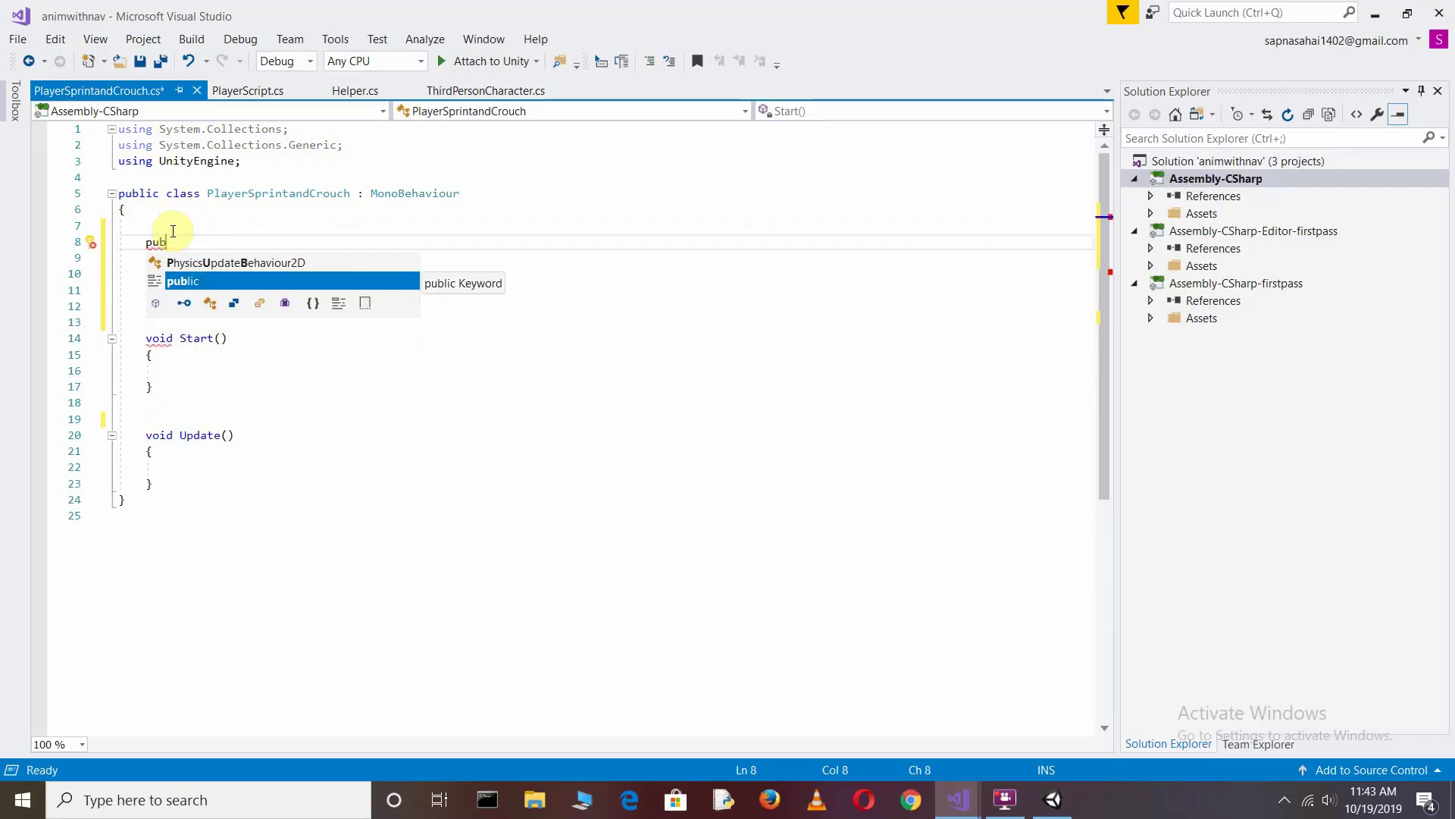
key("Tab")
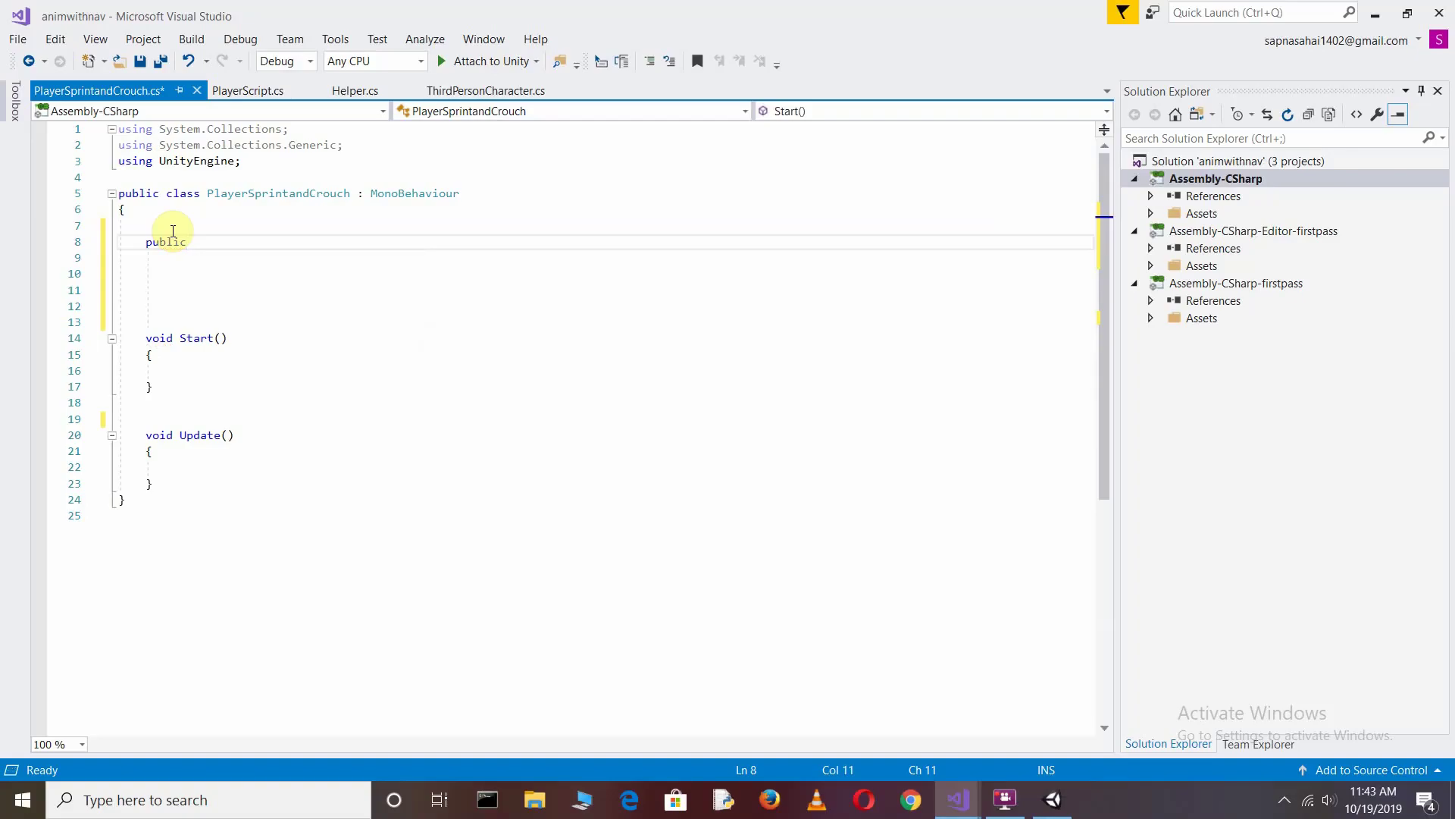
type(" float ")
type("sprint_")
type("speed = ")
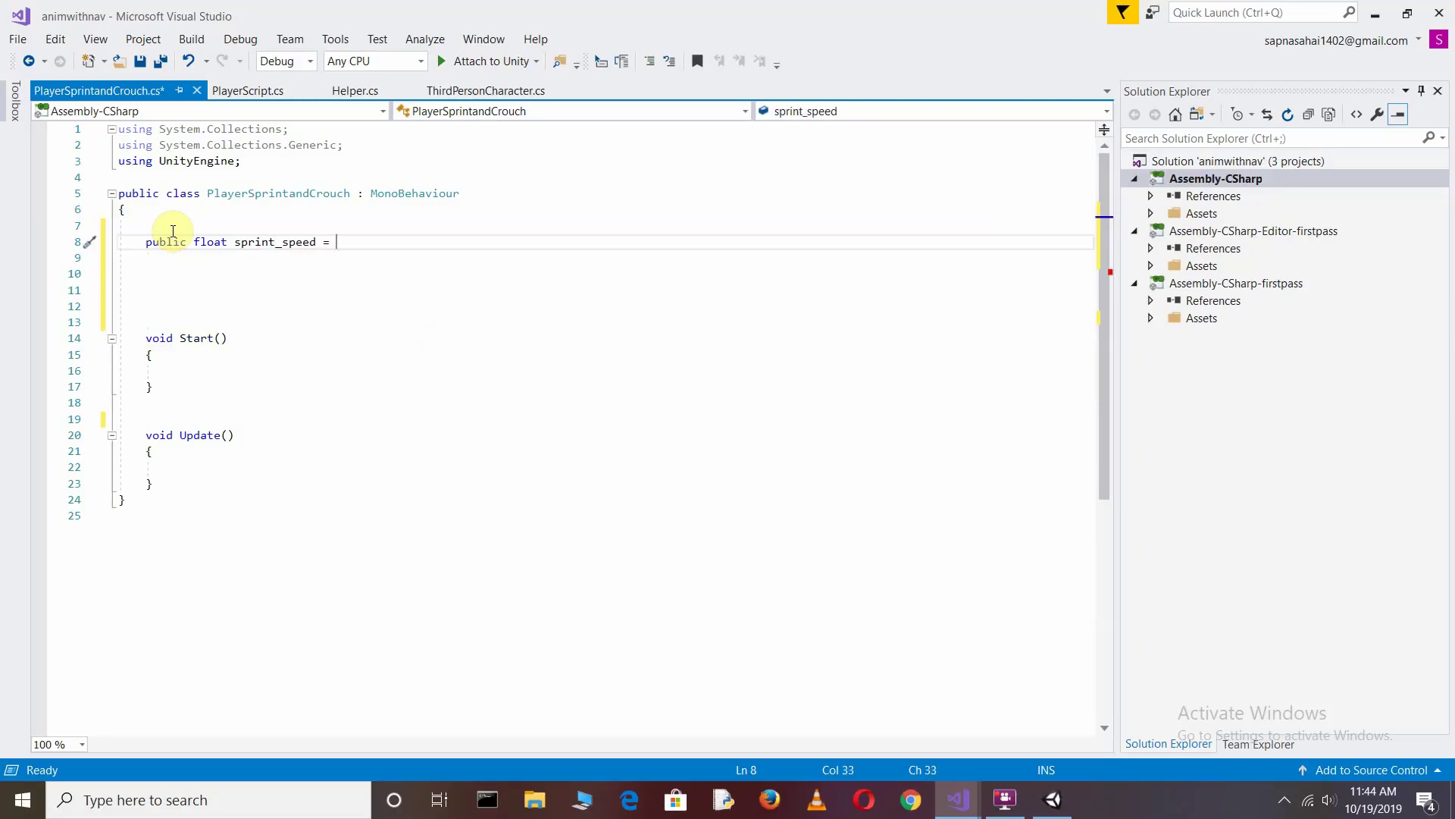
type("10")
type("f;")
key("Return")
type("public ")
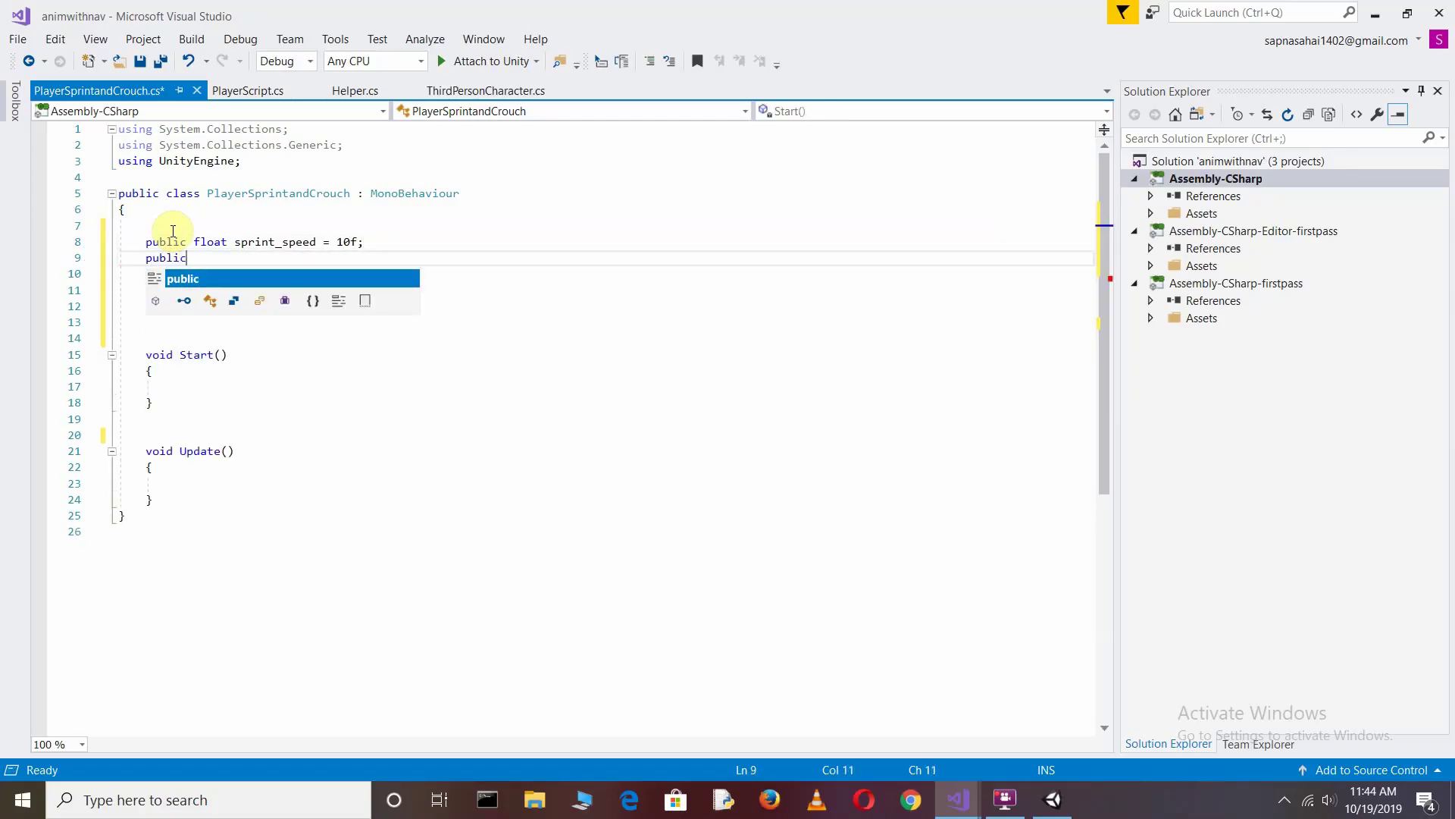
type("float mo")
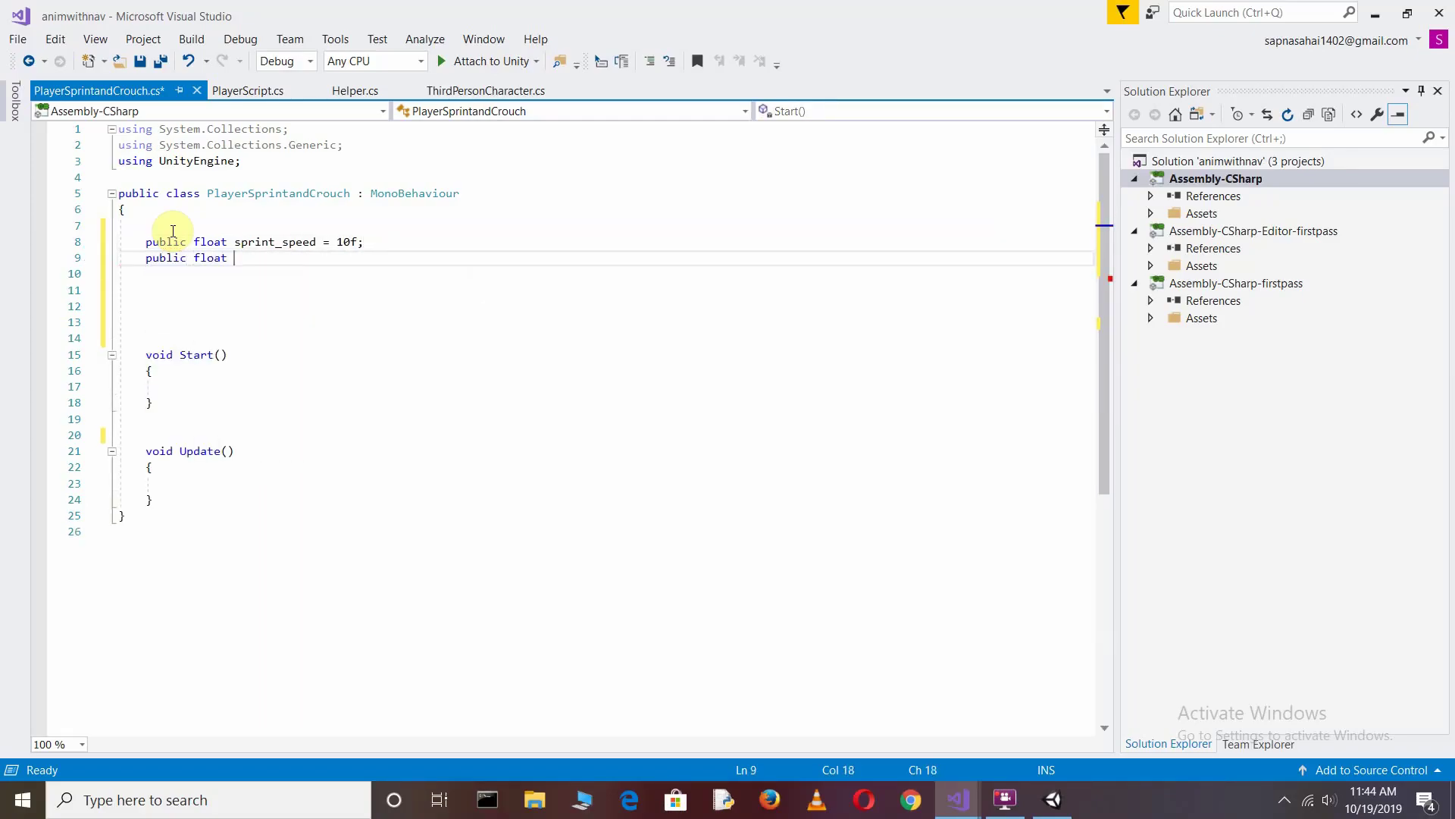
type("ve_speed = ")
type("5f;")
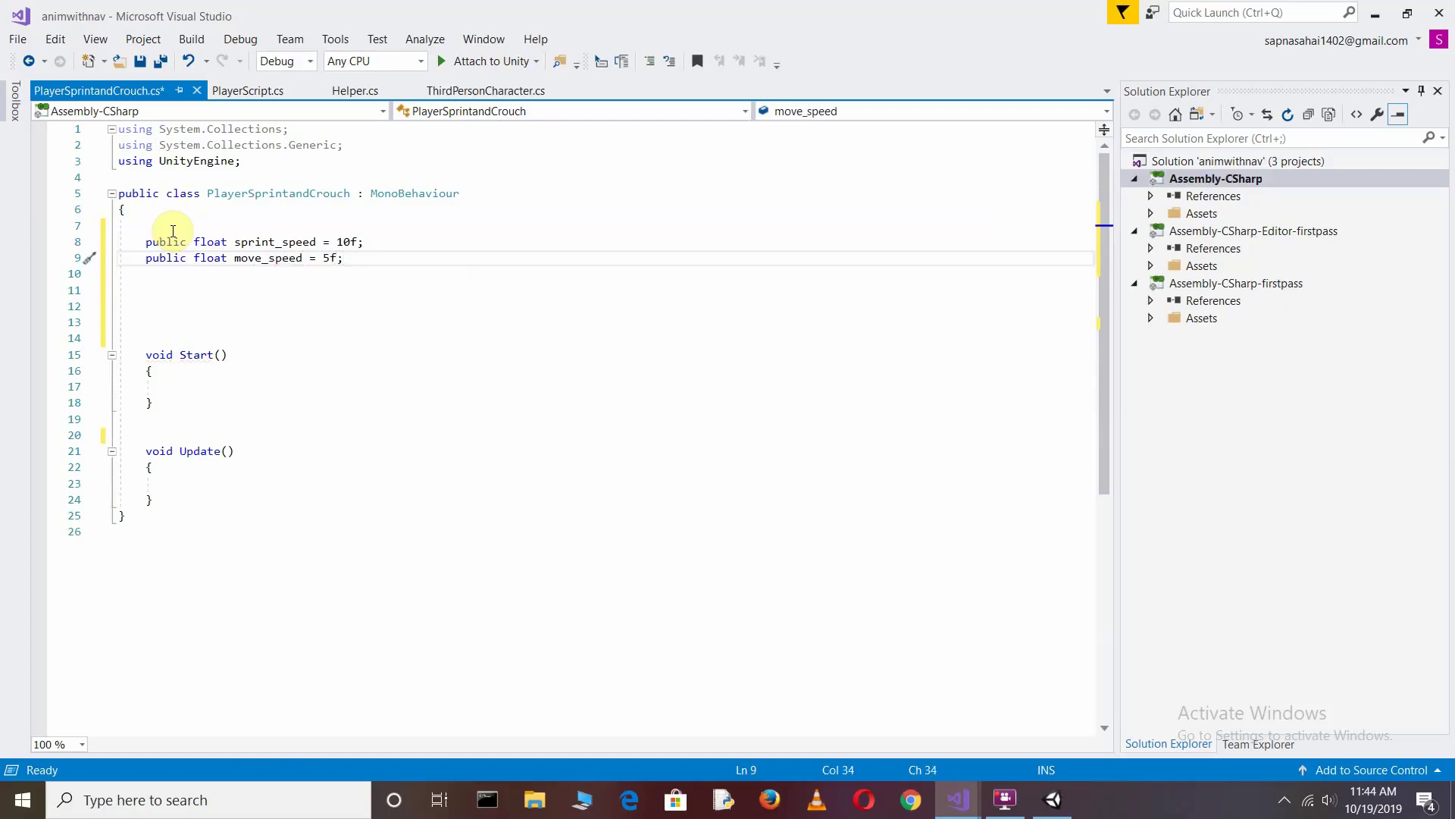
key("Return")
type("publ")
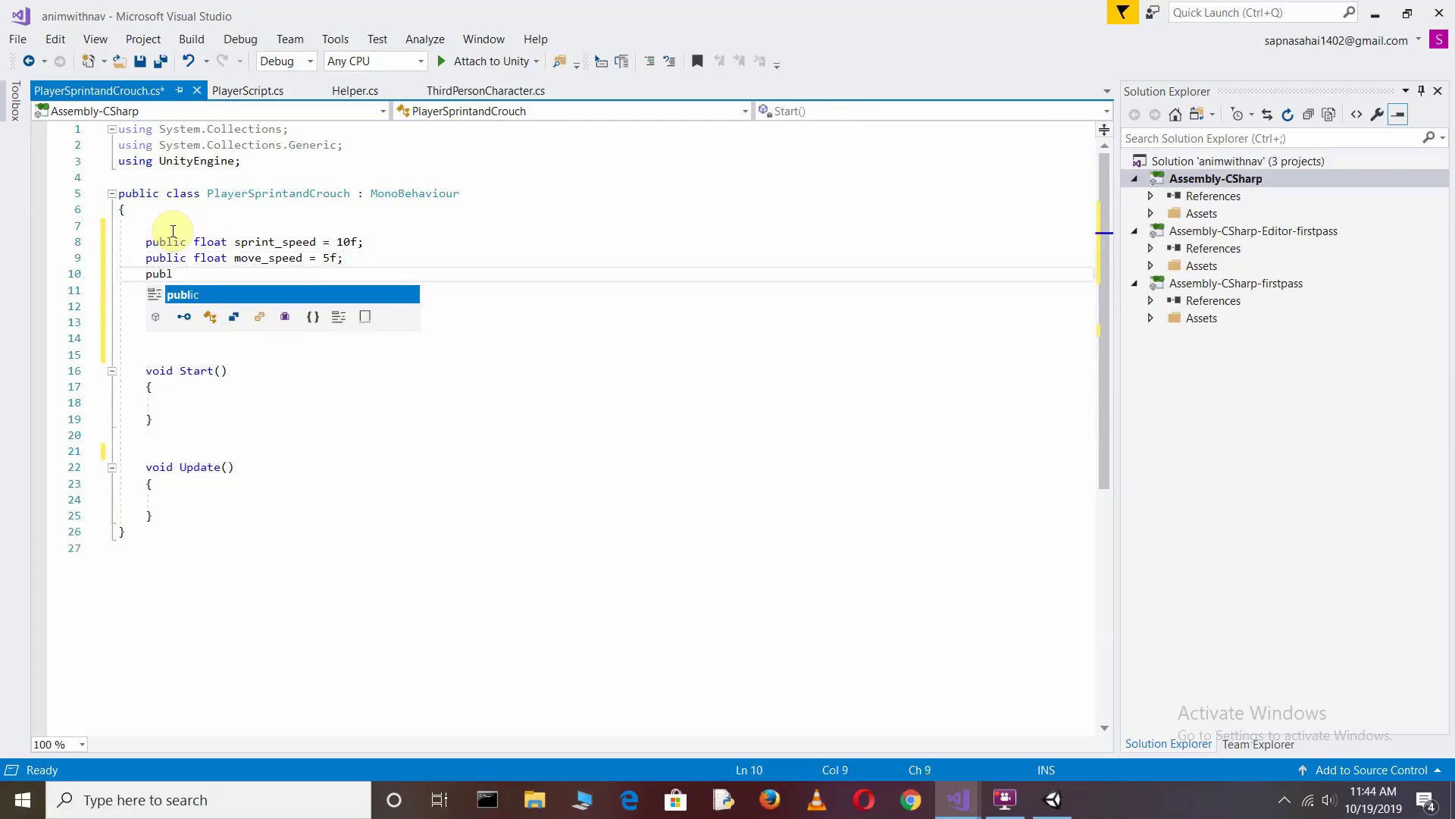
type("ic float")
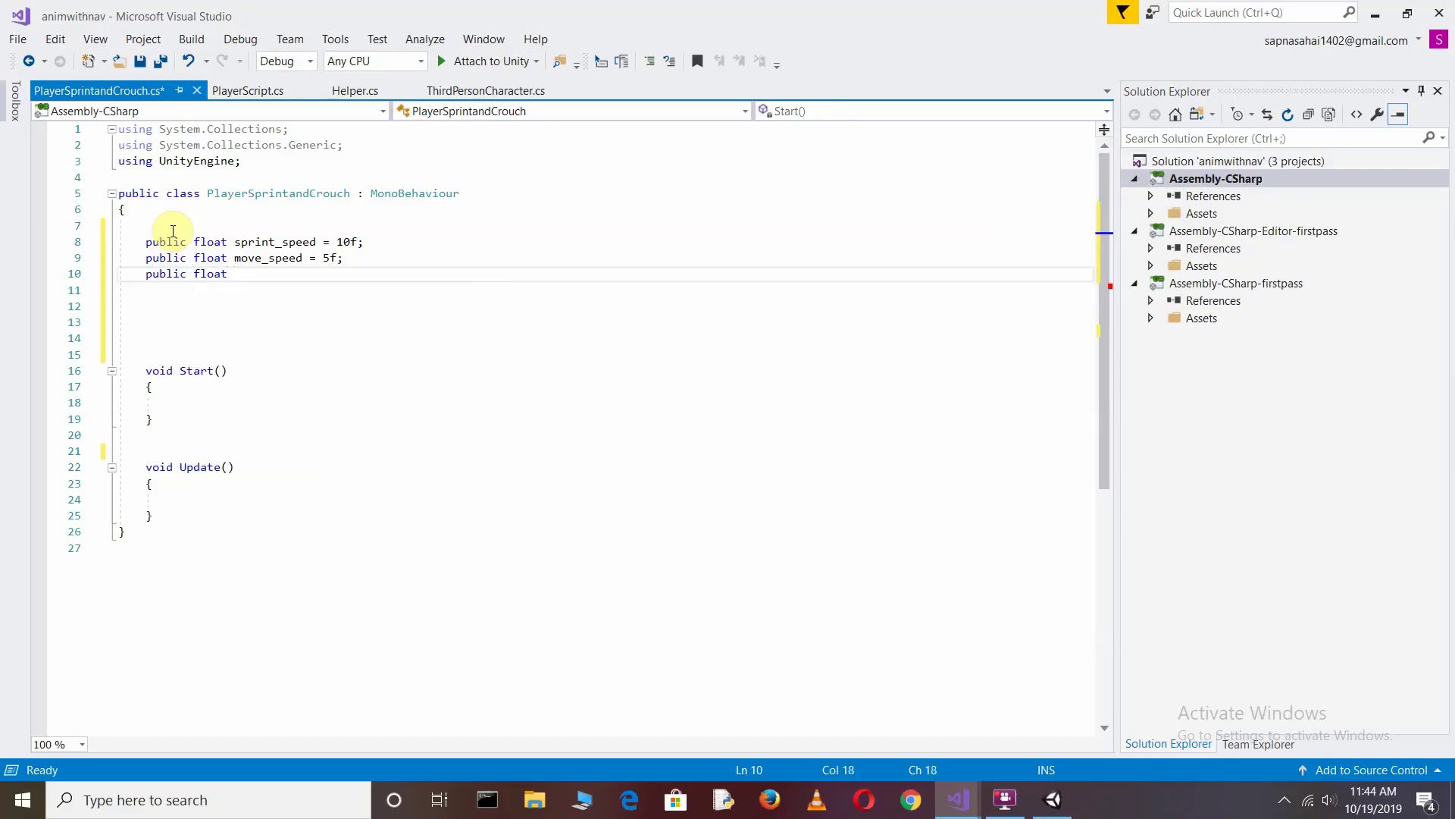
type(" crouch")
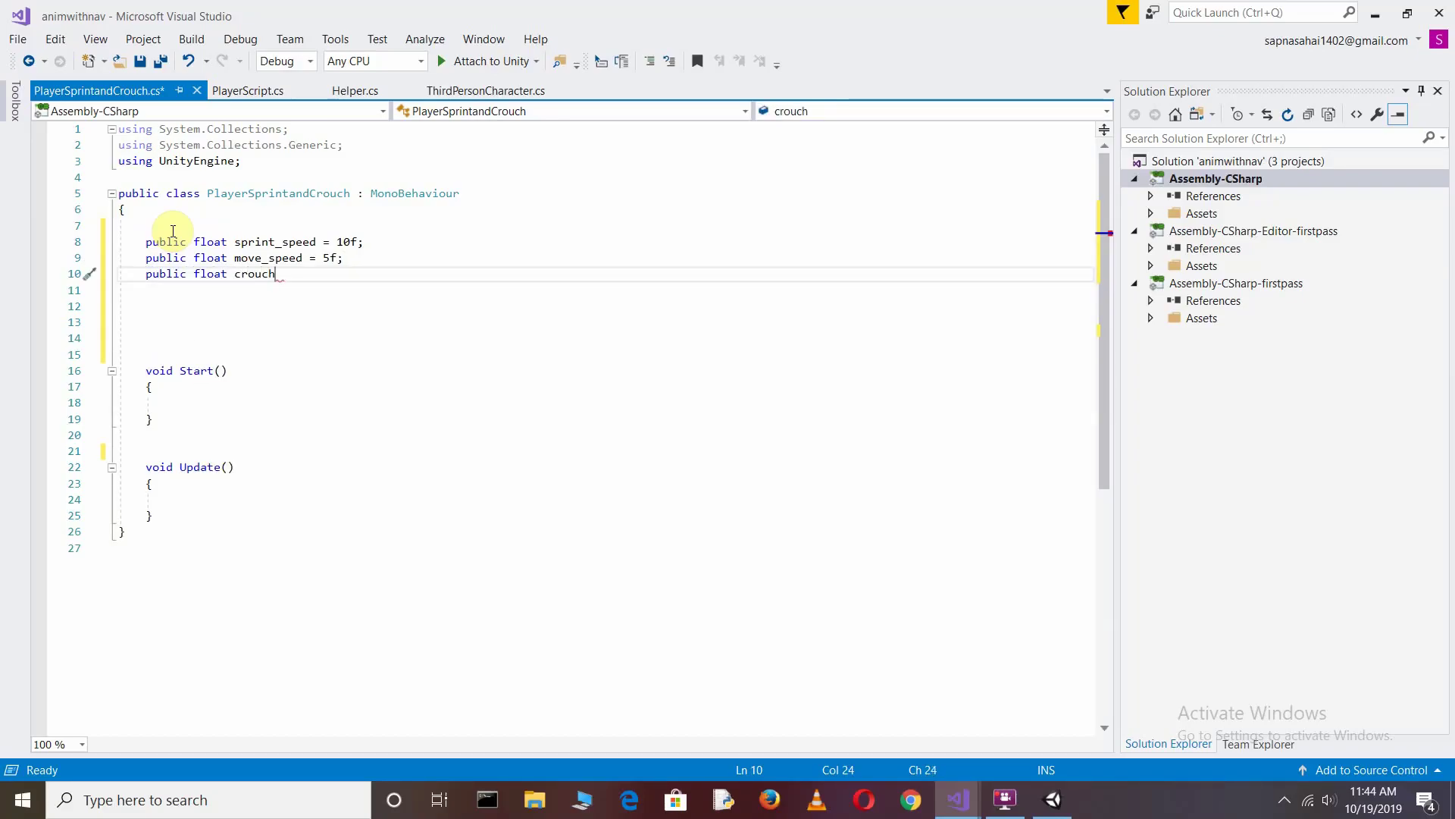
type("_speed = ")
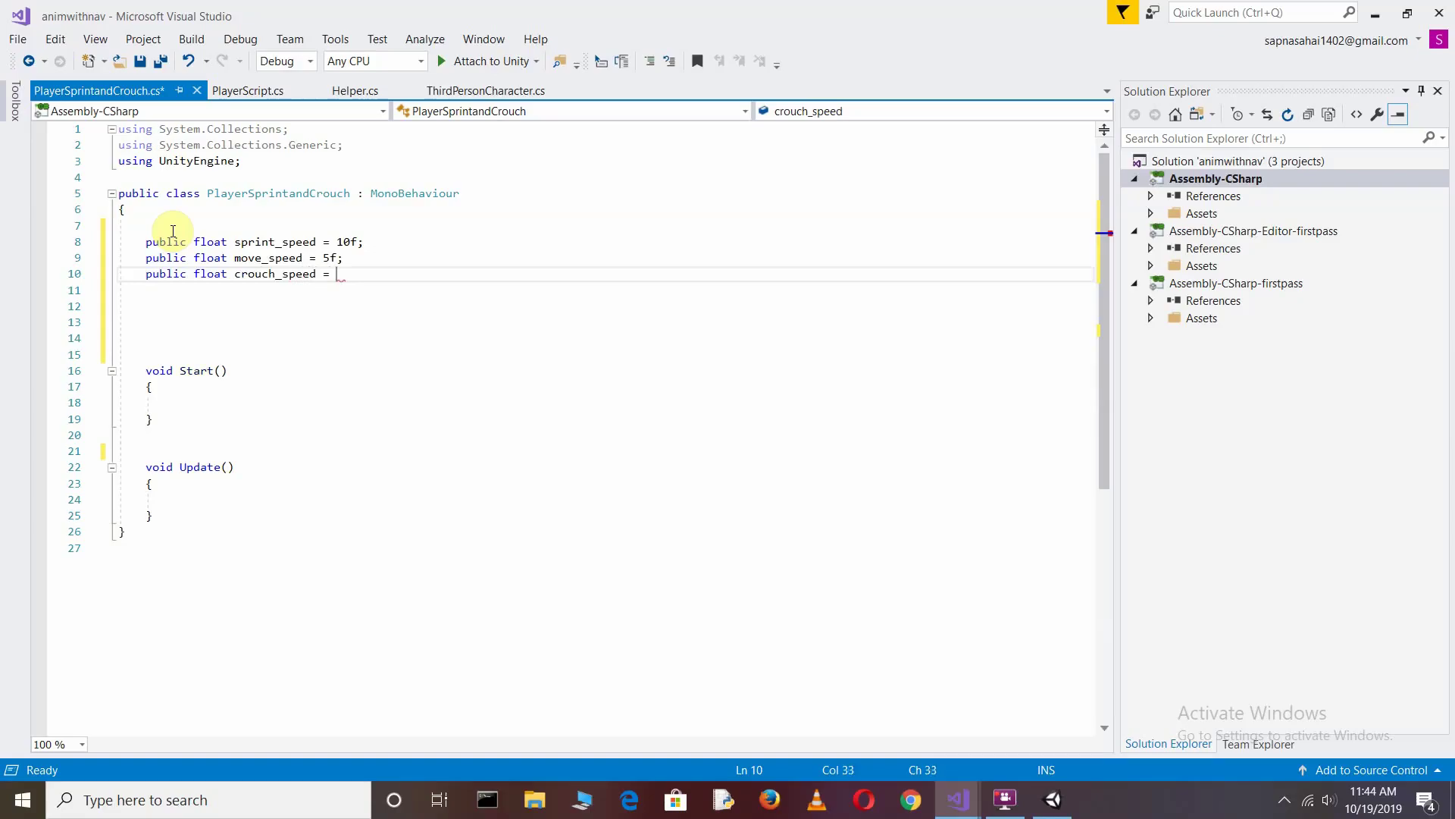
type("2f;")
Check LookRoot under Player in Unity's Hierarchy and declare private Transform LookRoot.
key("Return")
key("Return")
key("Return")
key("Return")
type("p")
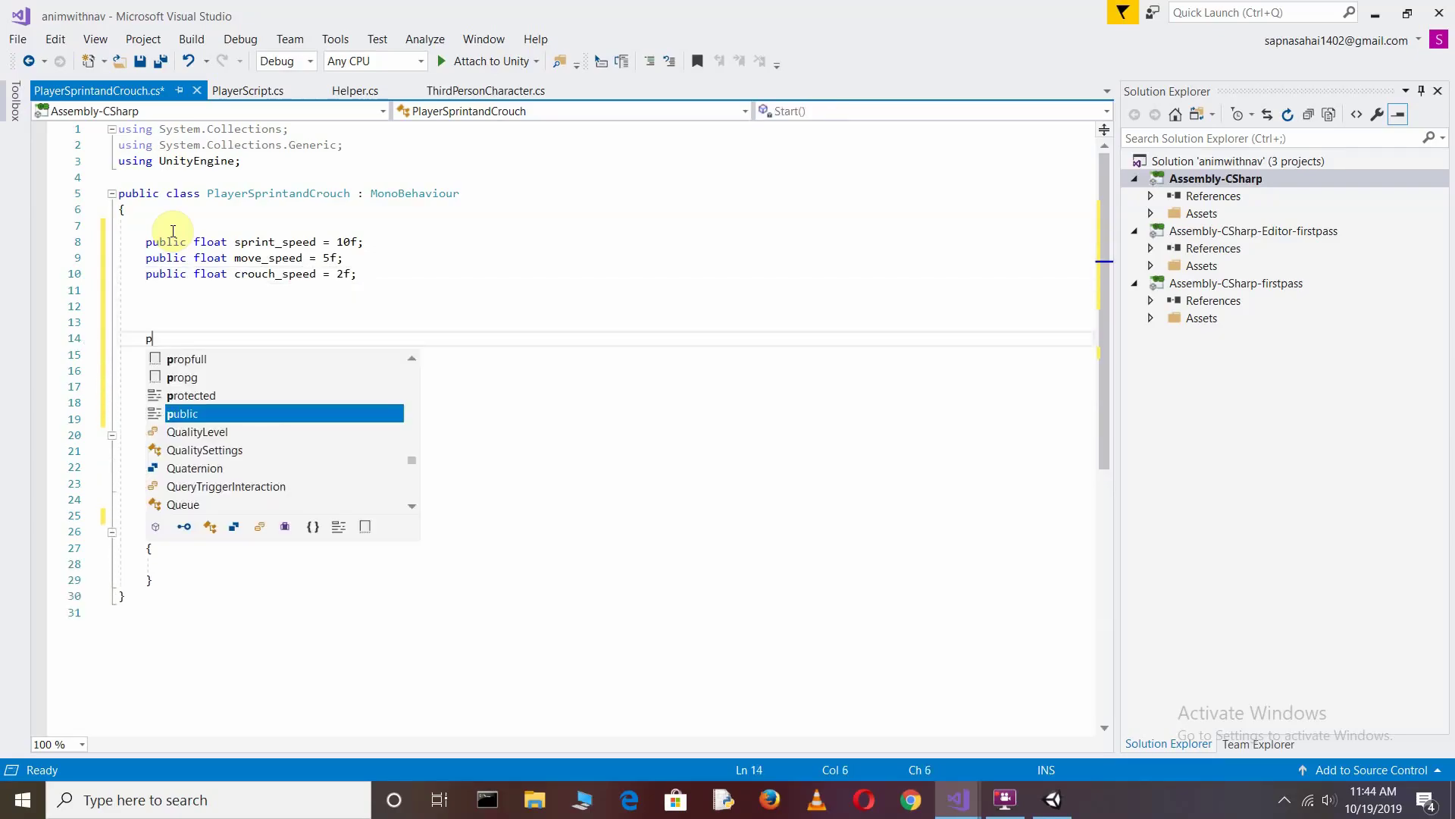
type("rivate ")
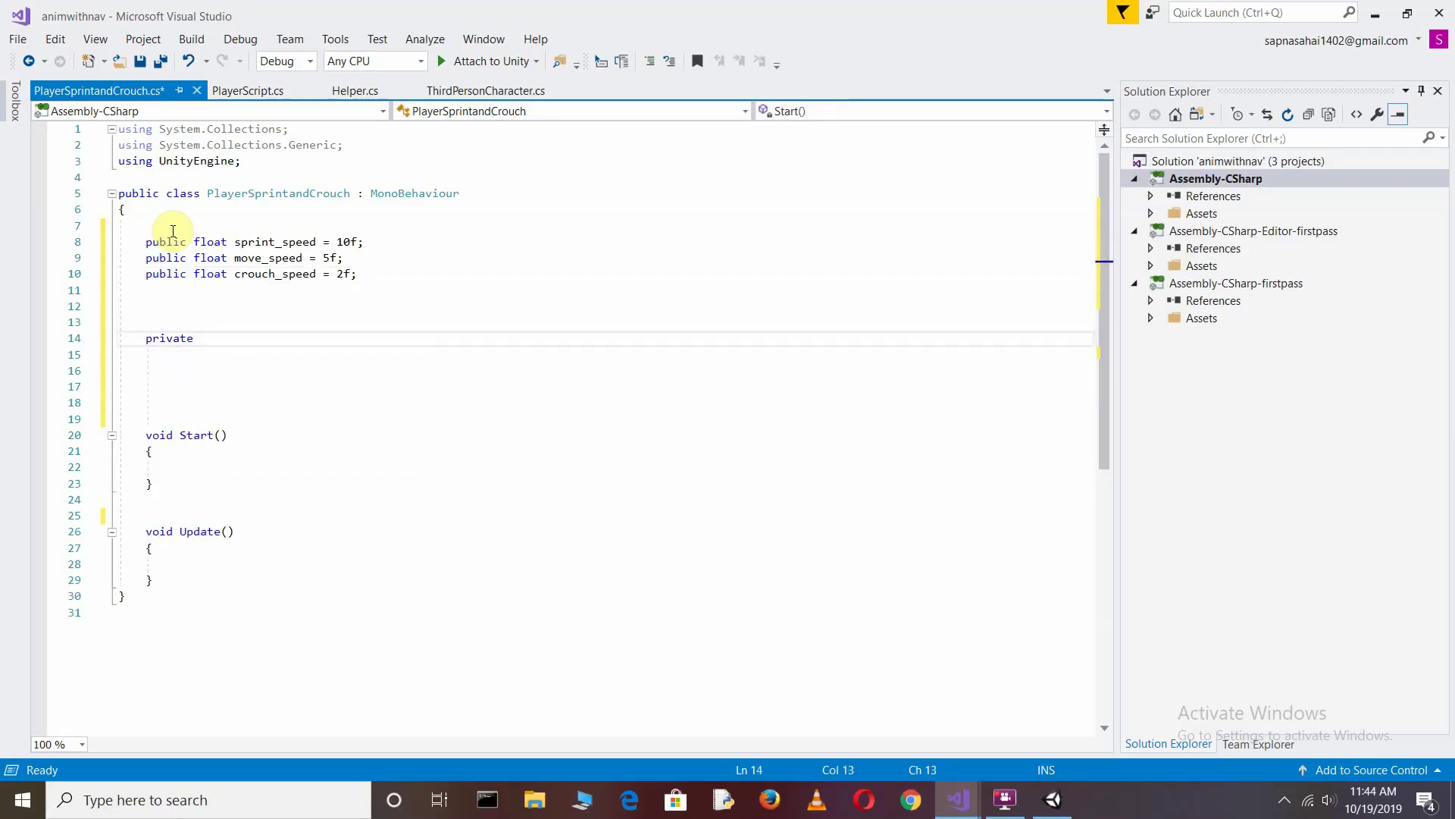
type("Transf")
key("Tab")
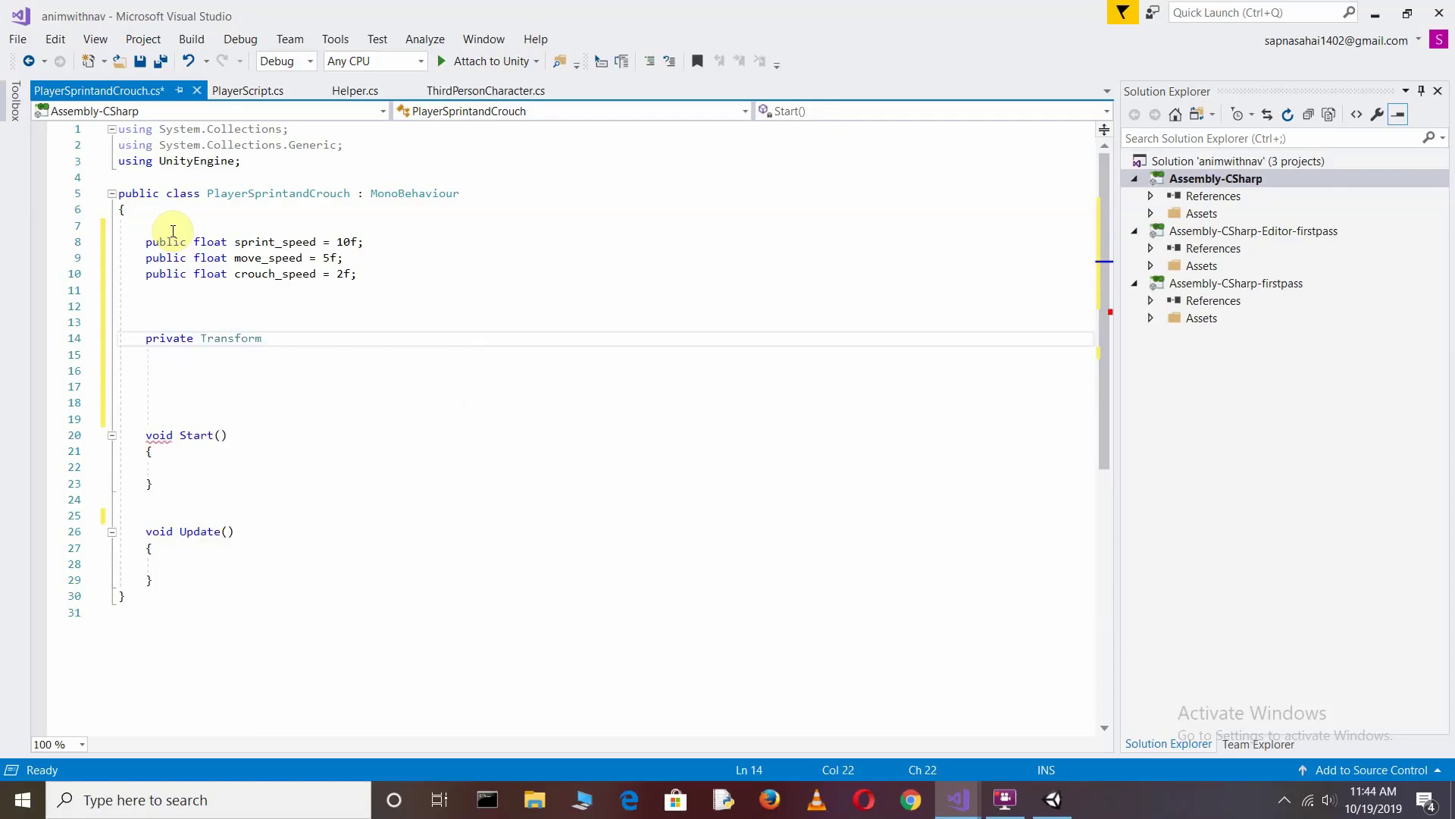
type("L")
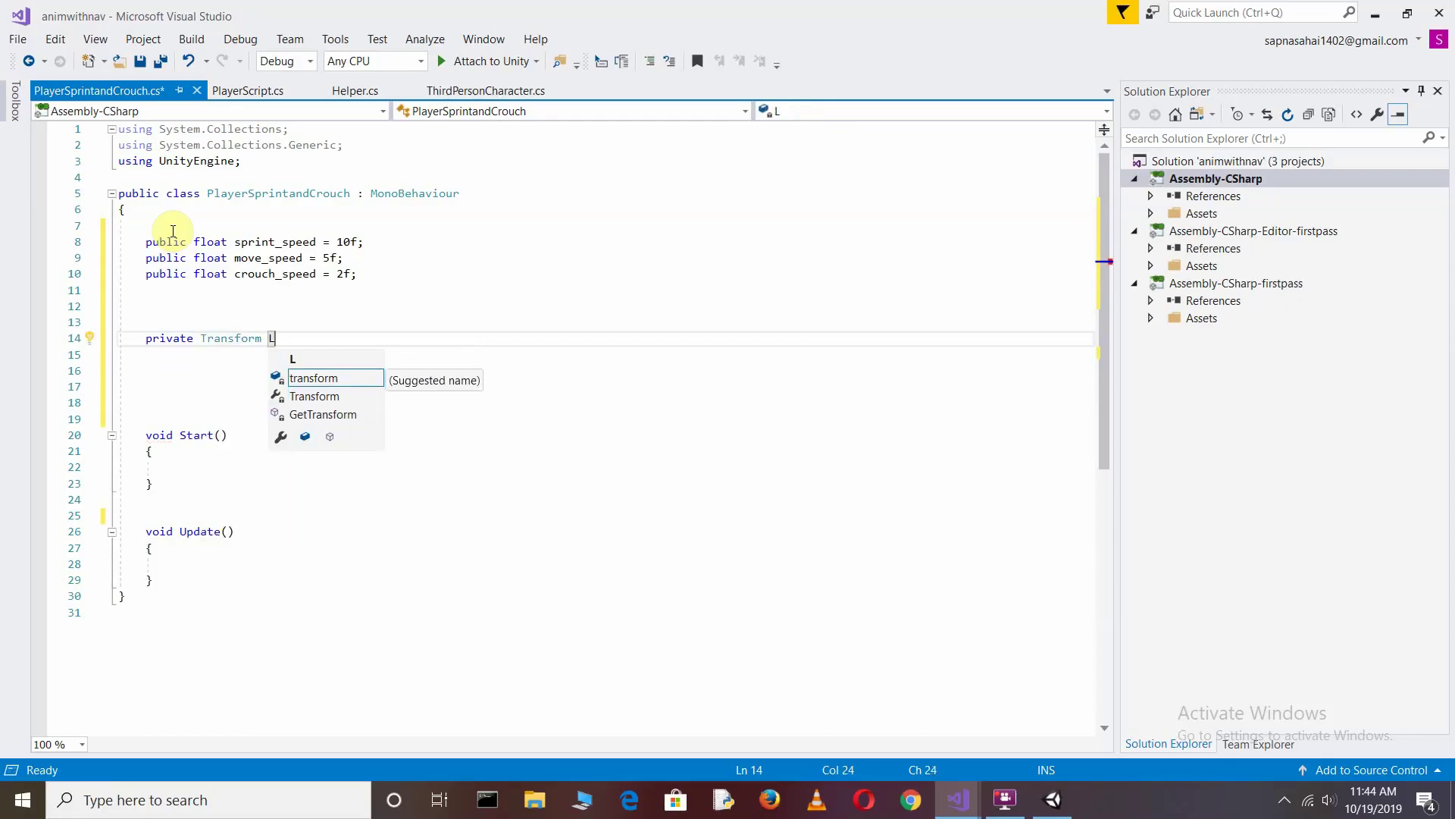
left_click(1052, 799)
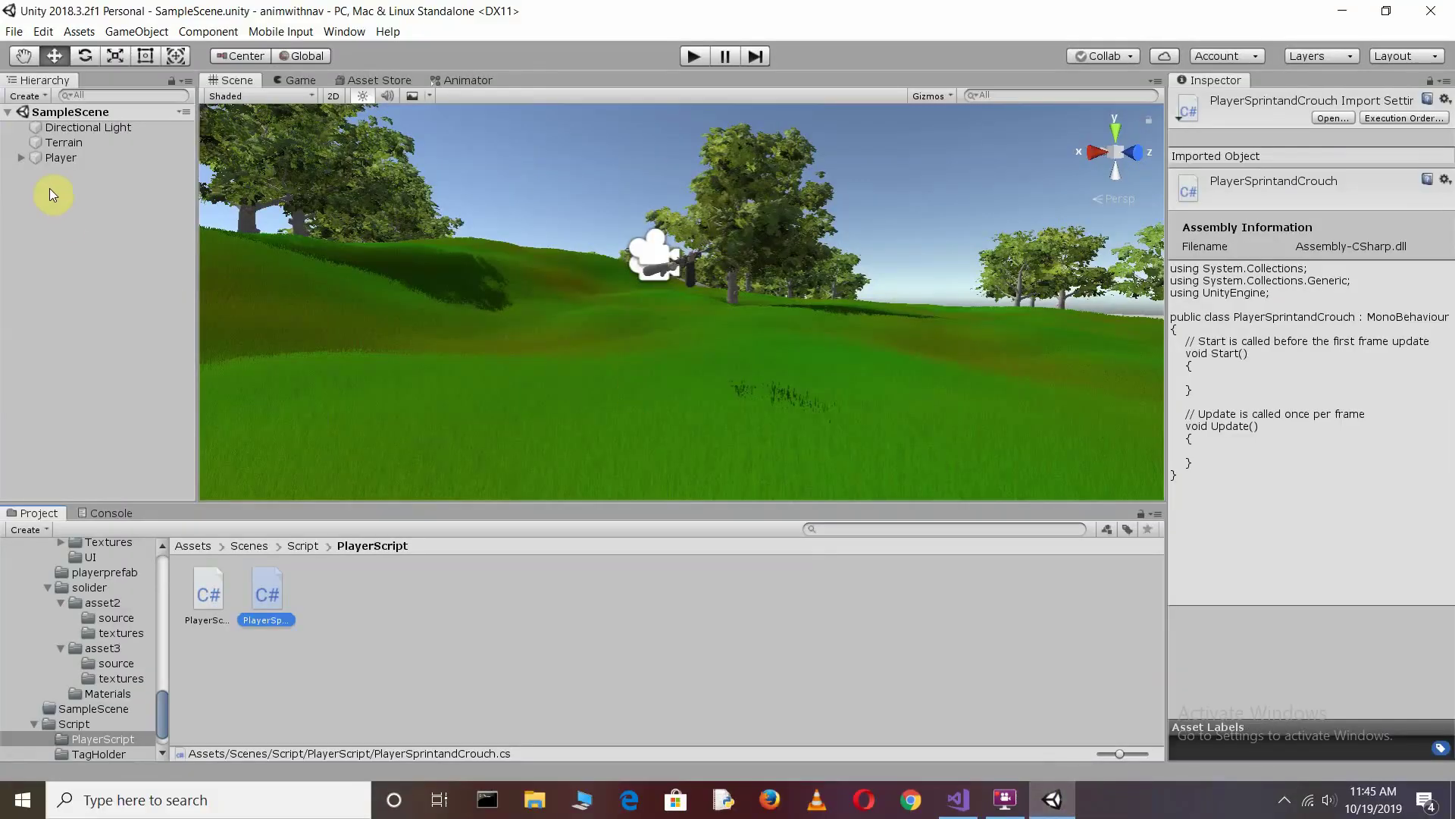
left_click(22, 158)
left_click(30, 172)
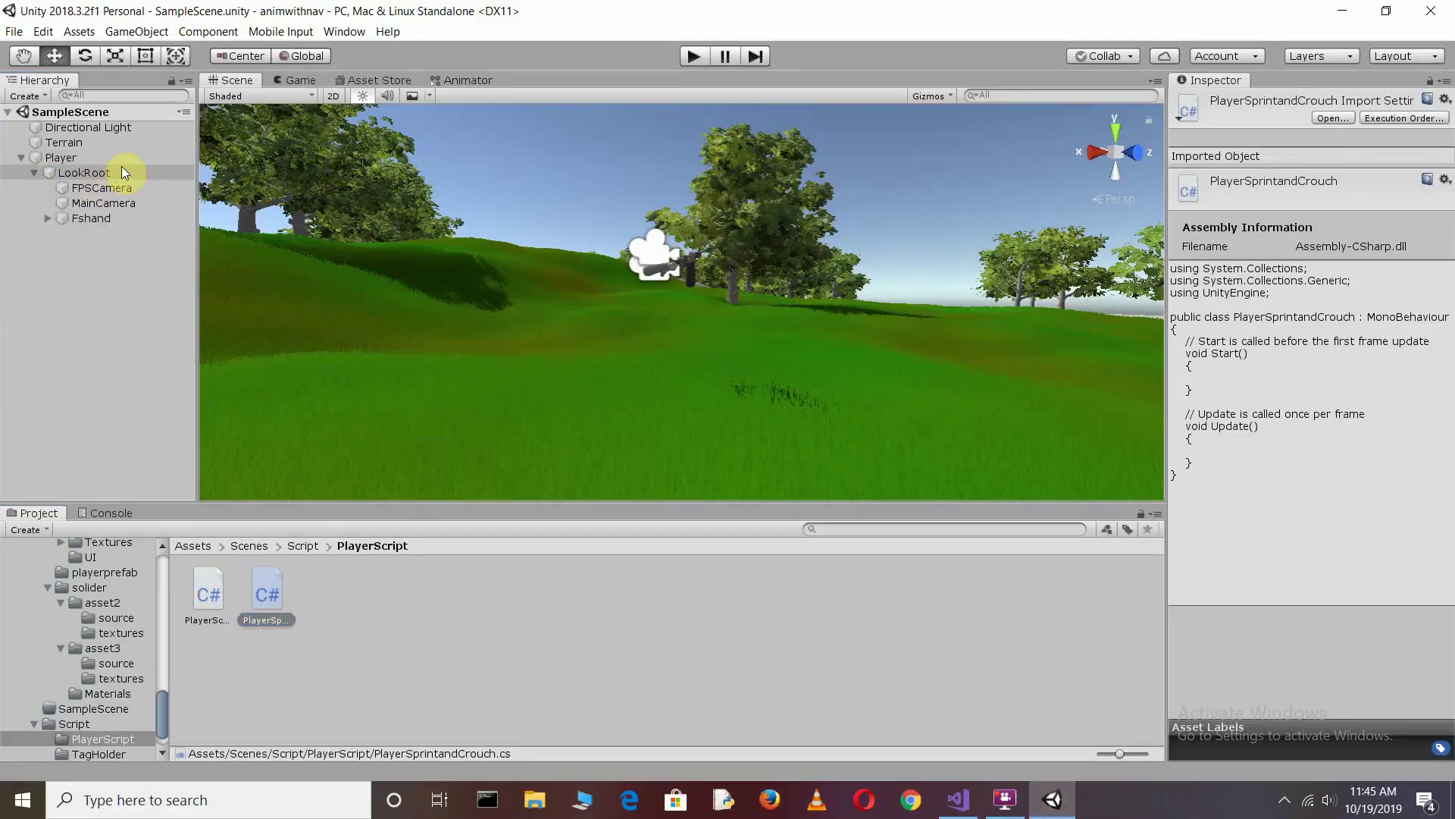
key("alt+Tab")
type("ook")
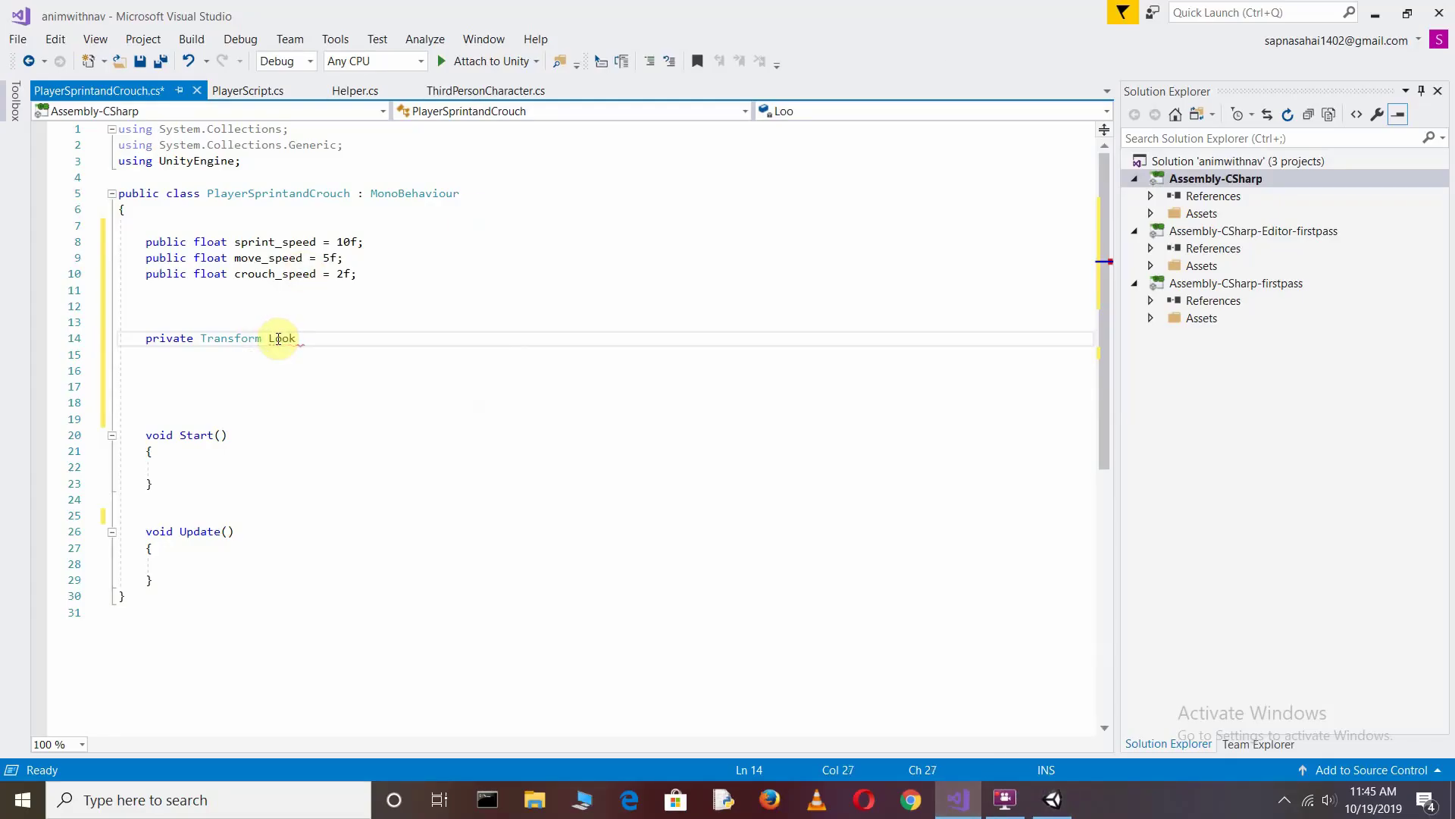
type("Root;")
Rename the field to Look_Root and add private floats stand_Height 1.6f and crouch_Height 1f.
key("Left")
key("Left")
type("_")
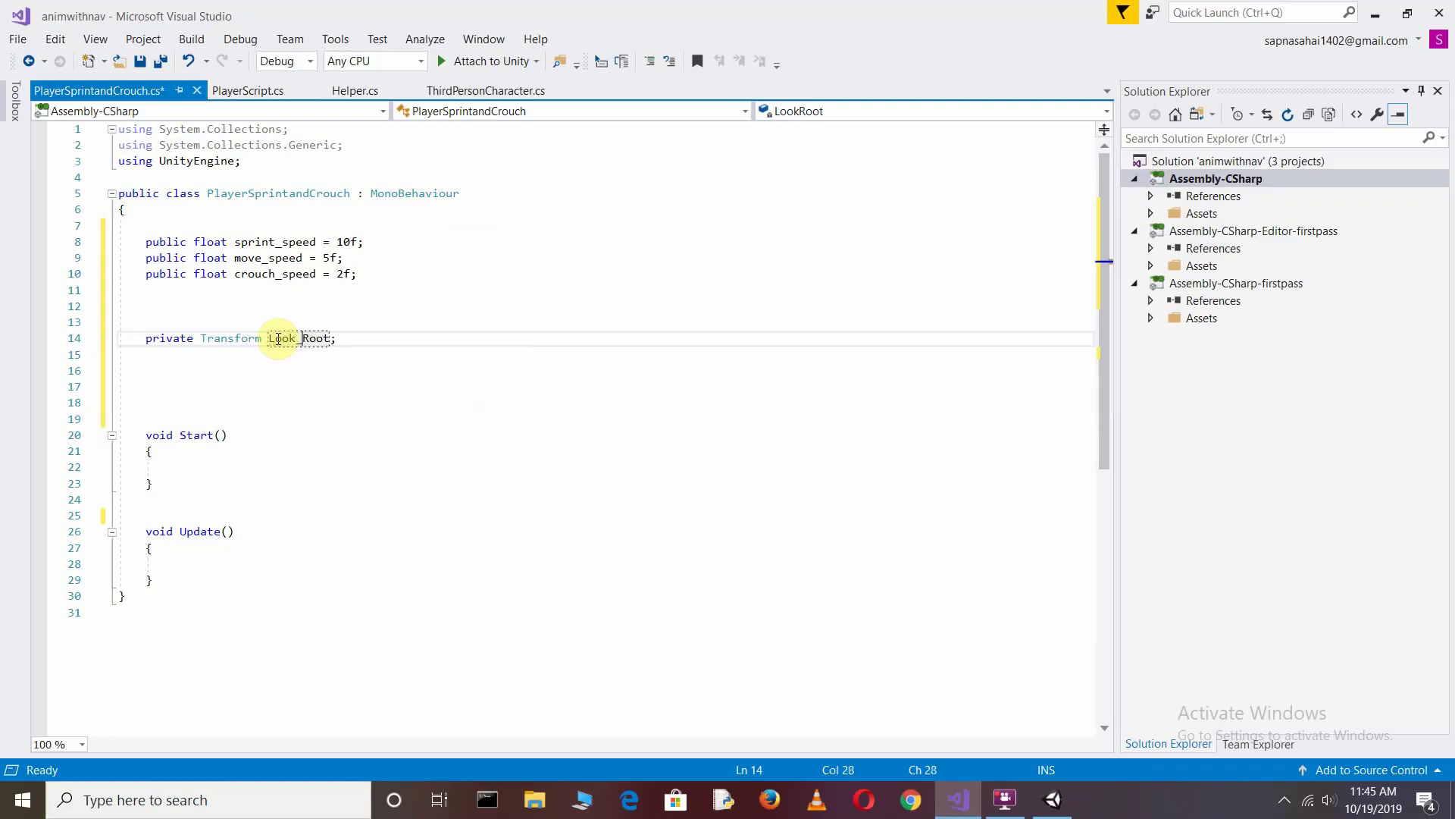
key("Right")
key("Right")
key("Right")
key("Return")
type("p")
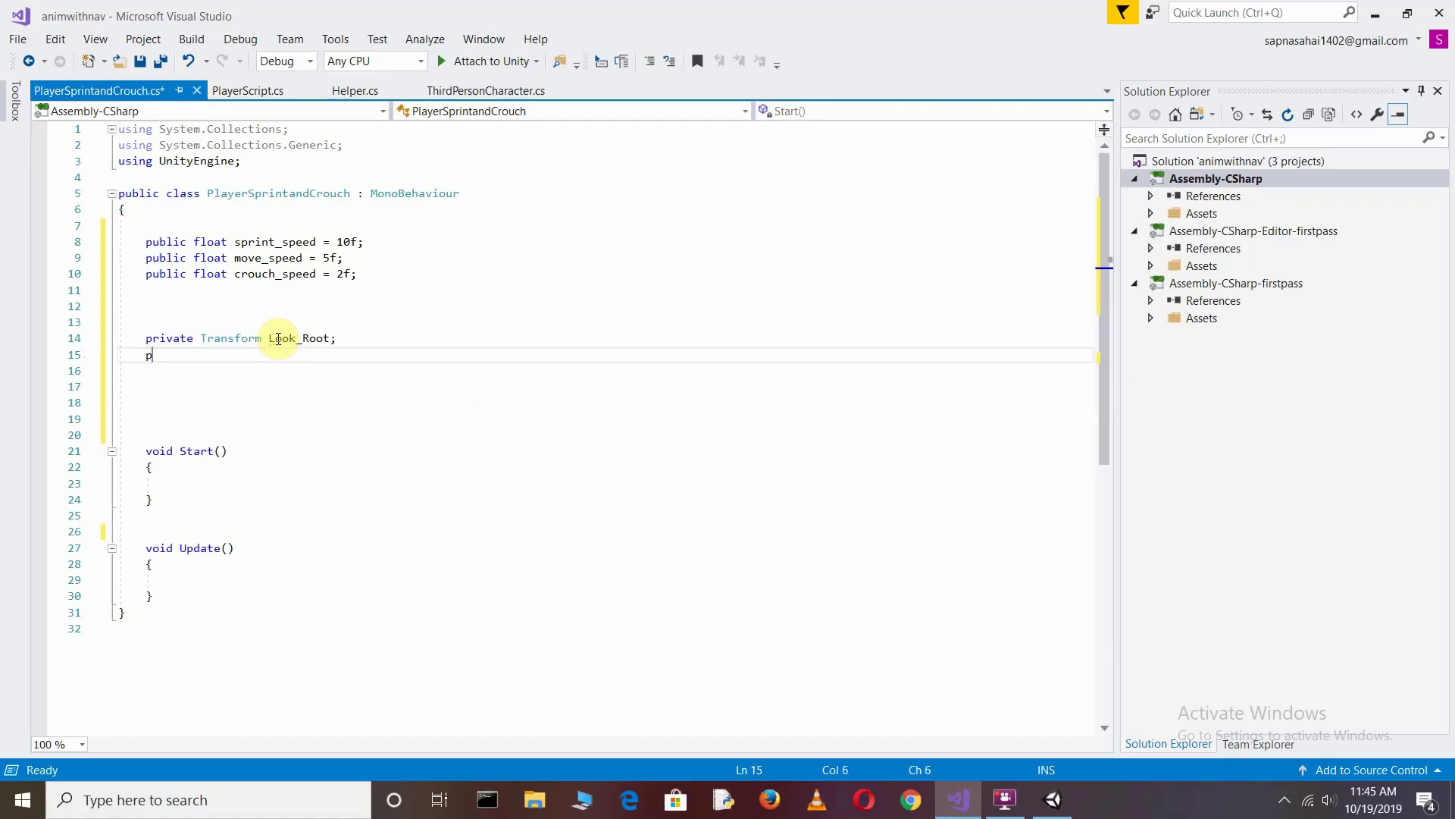
type("rivate flo")
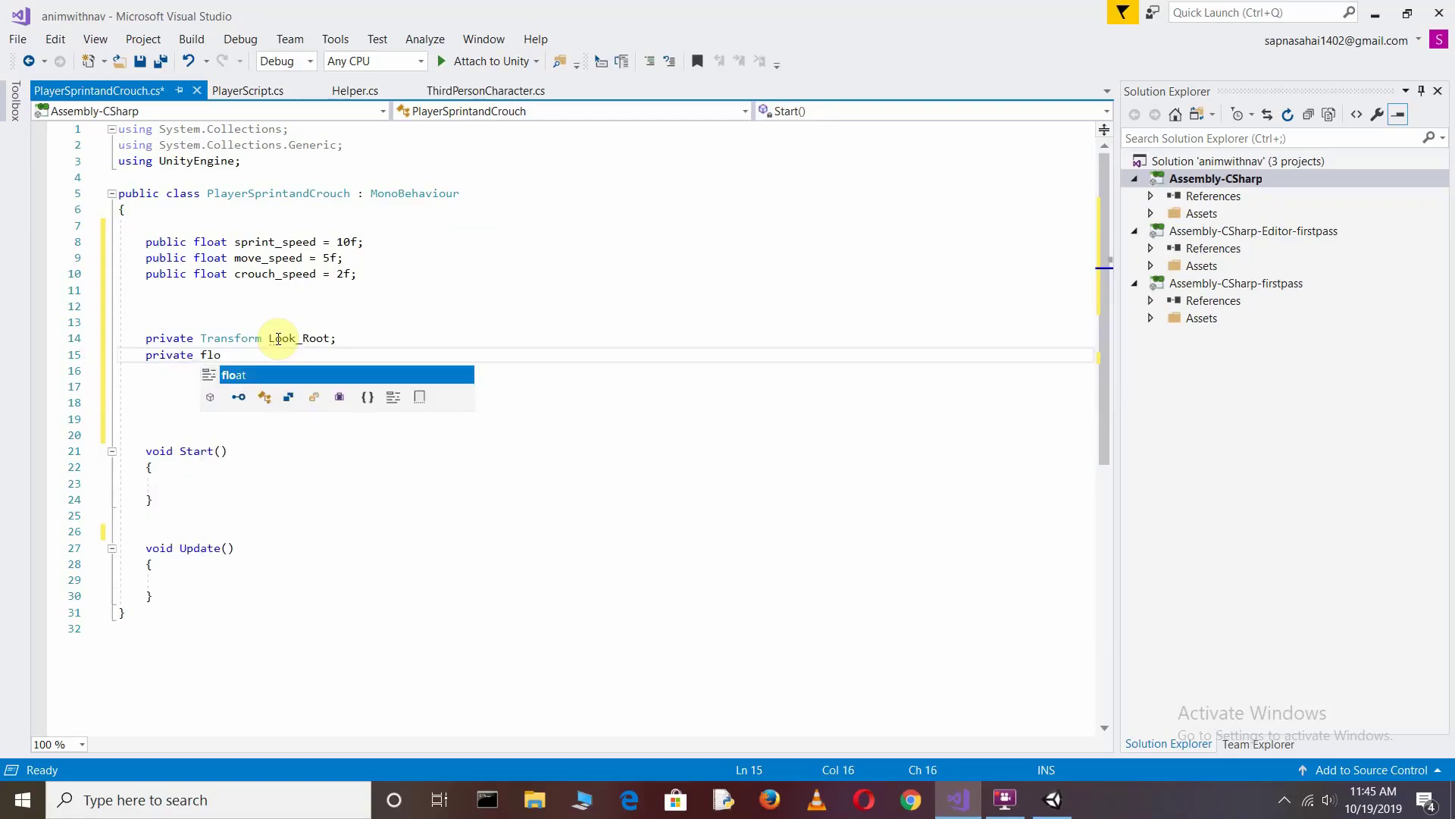
type("at stan")
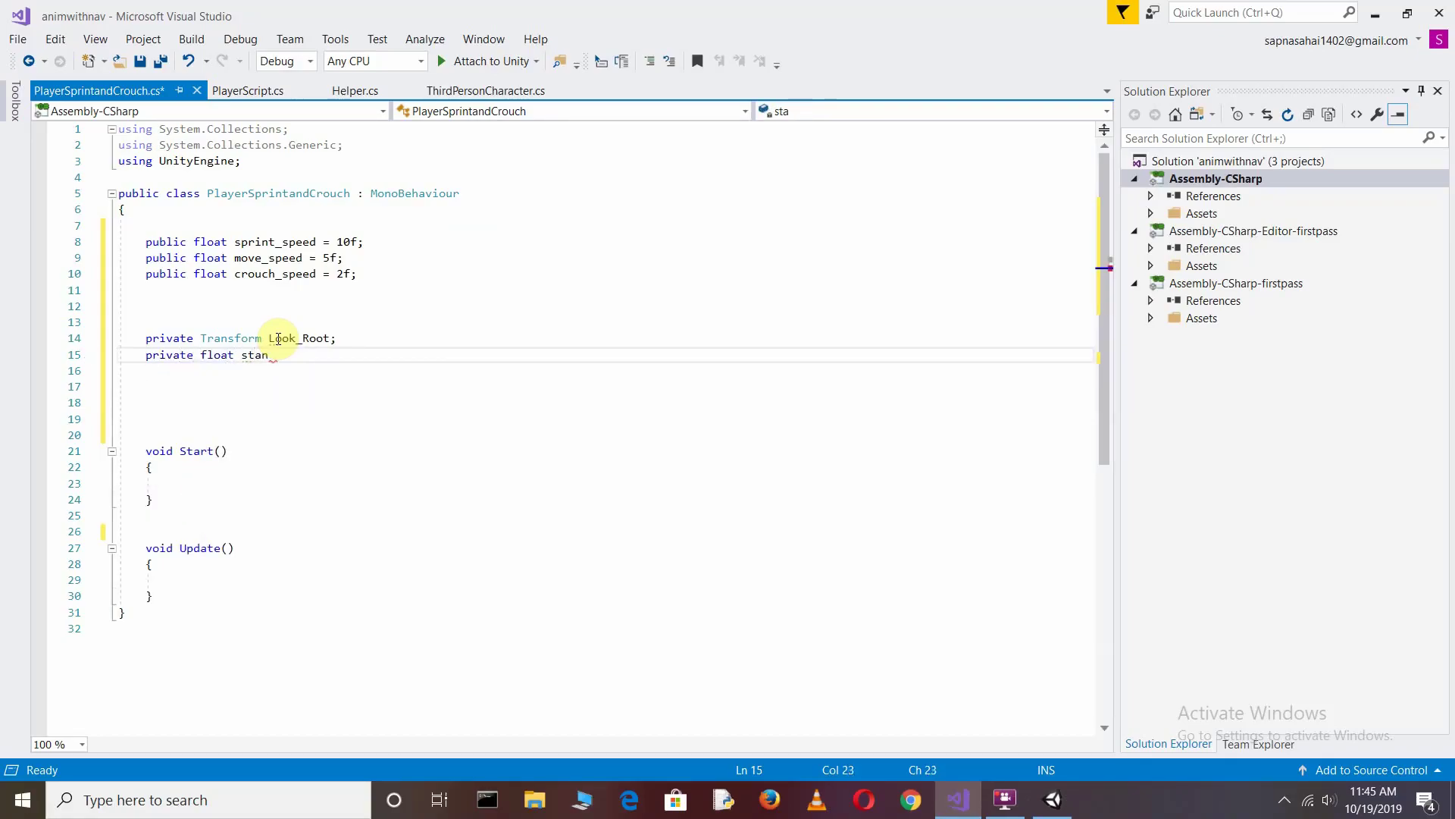
type("d")
type("_H")
type("eight = ")
type("1.6f")
type(";")
key("Return")
type("privat")
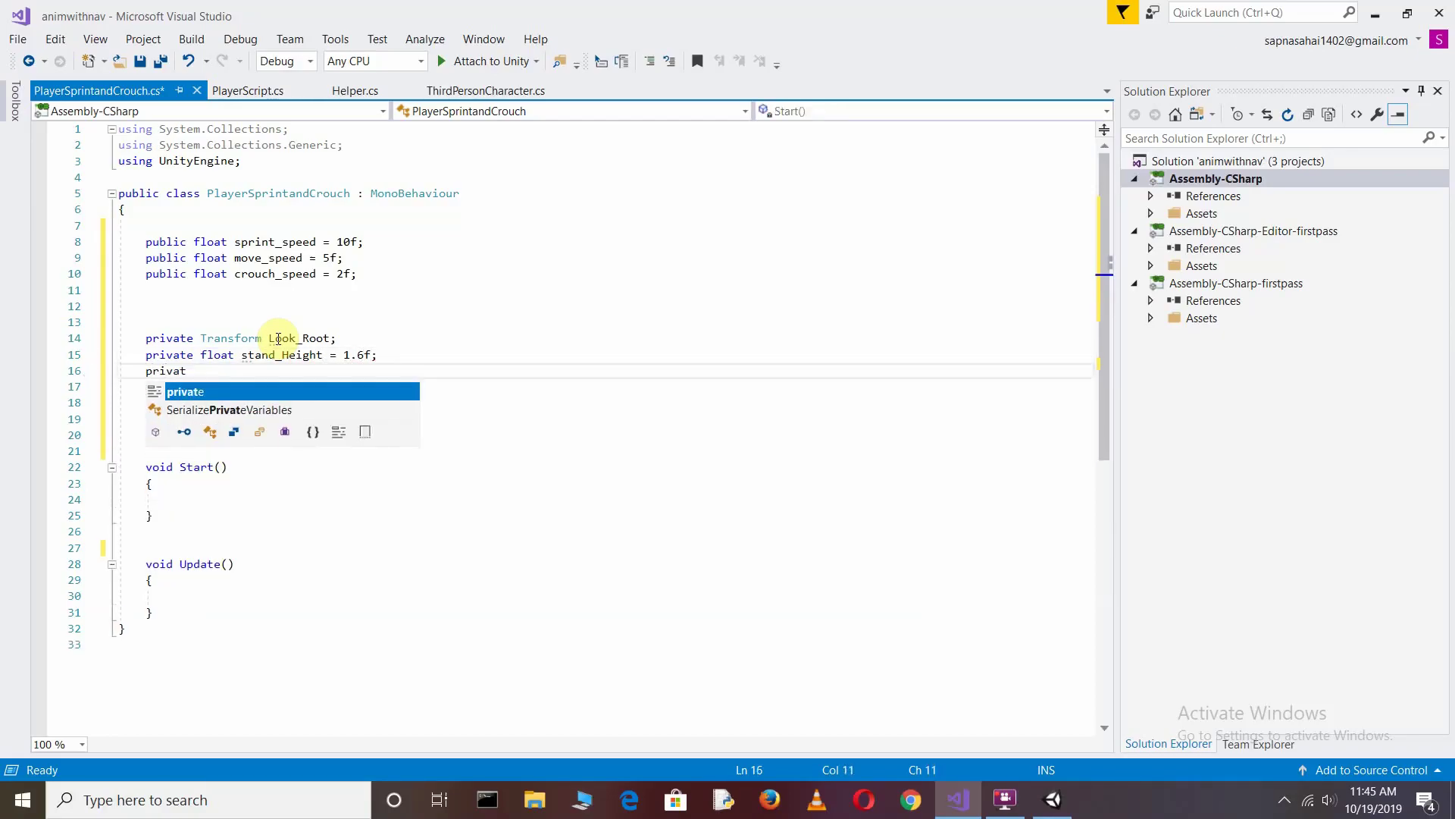
type("e float")
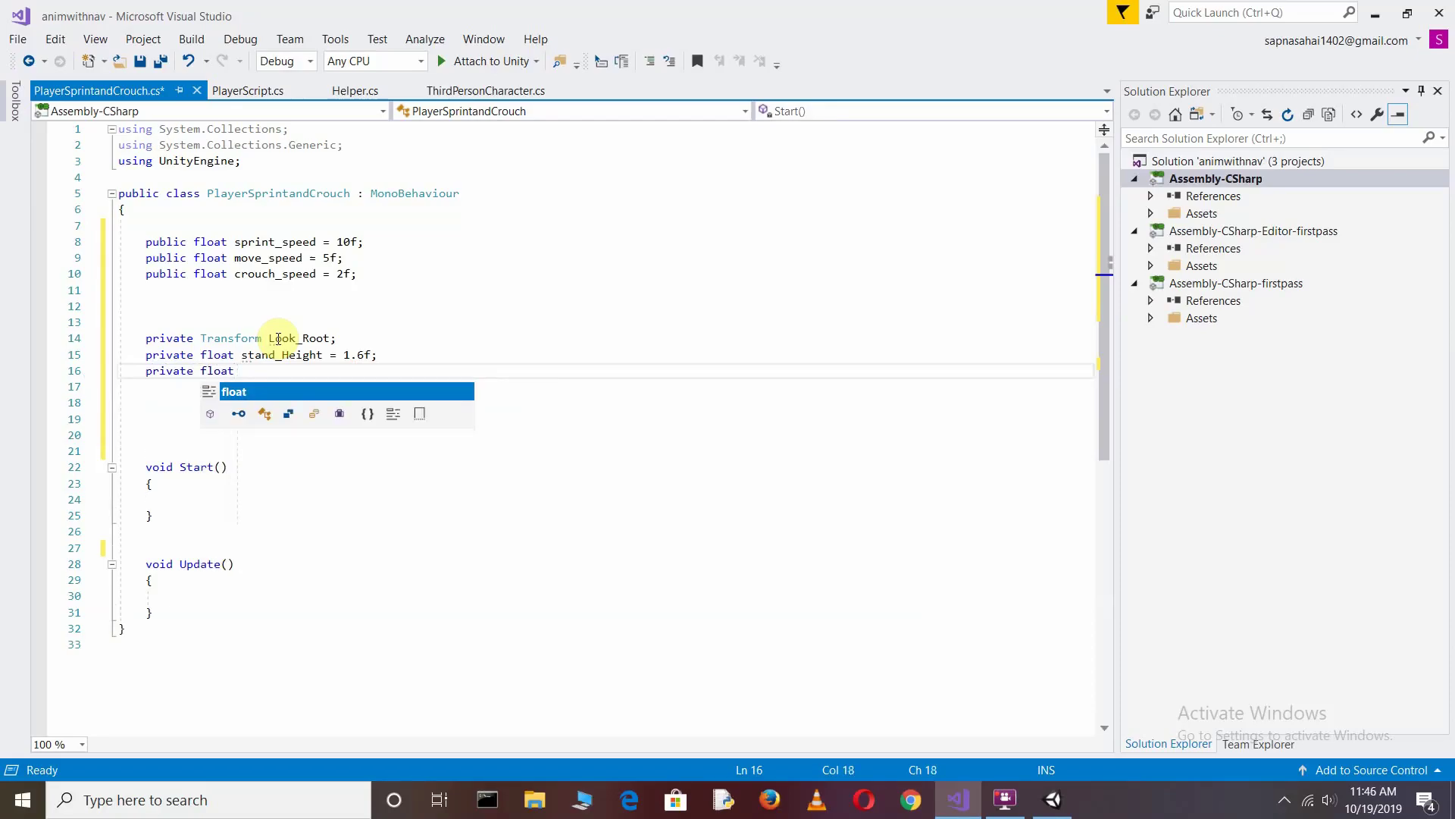
type(" crouch")
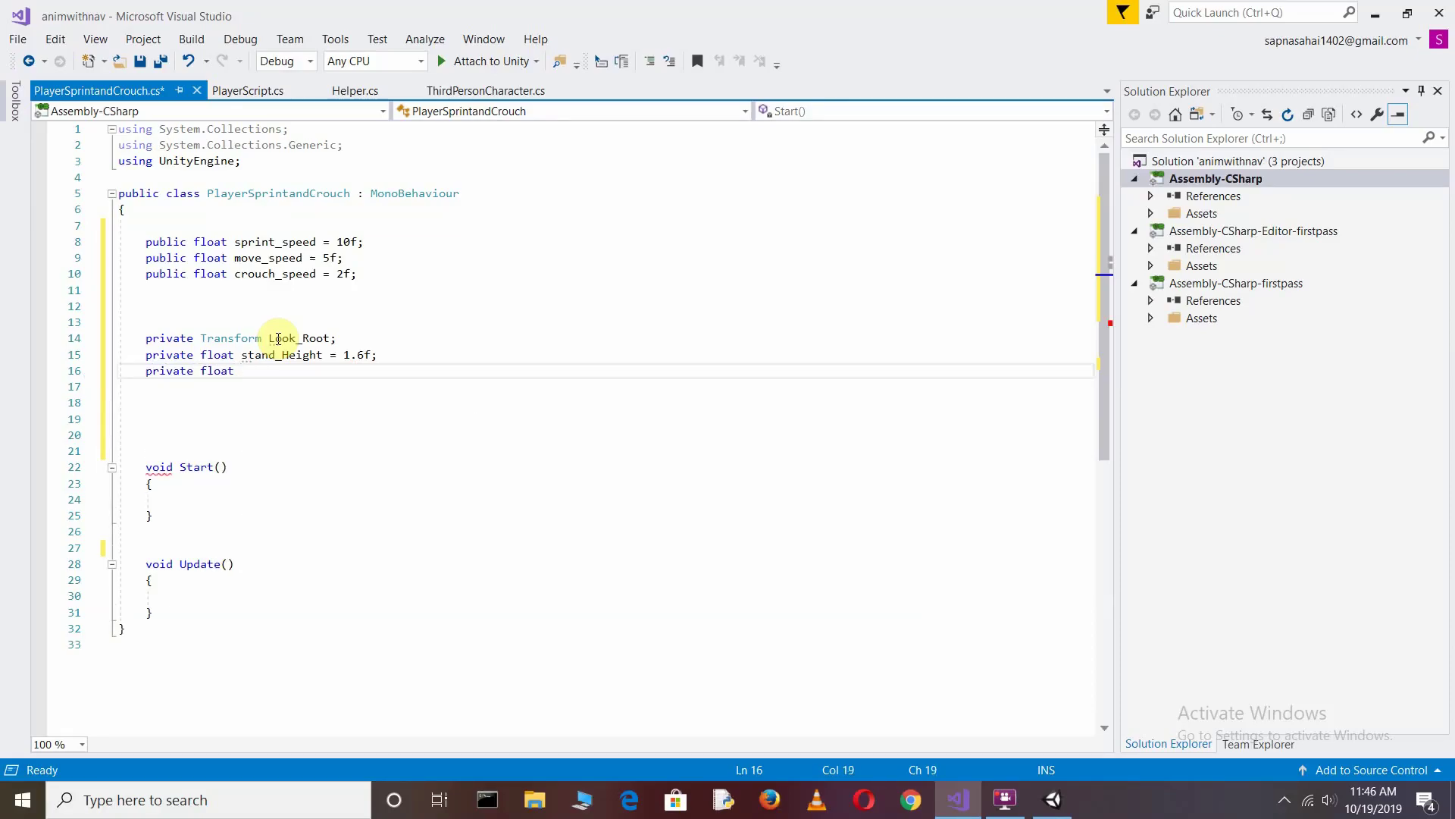
type("_Heig")
type("ht =")
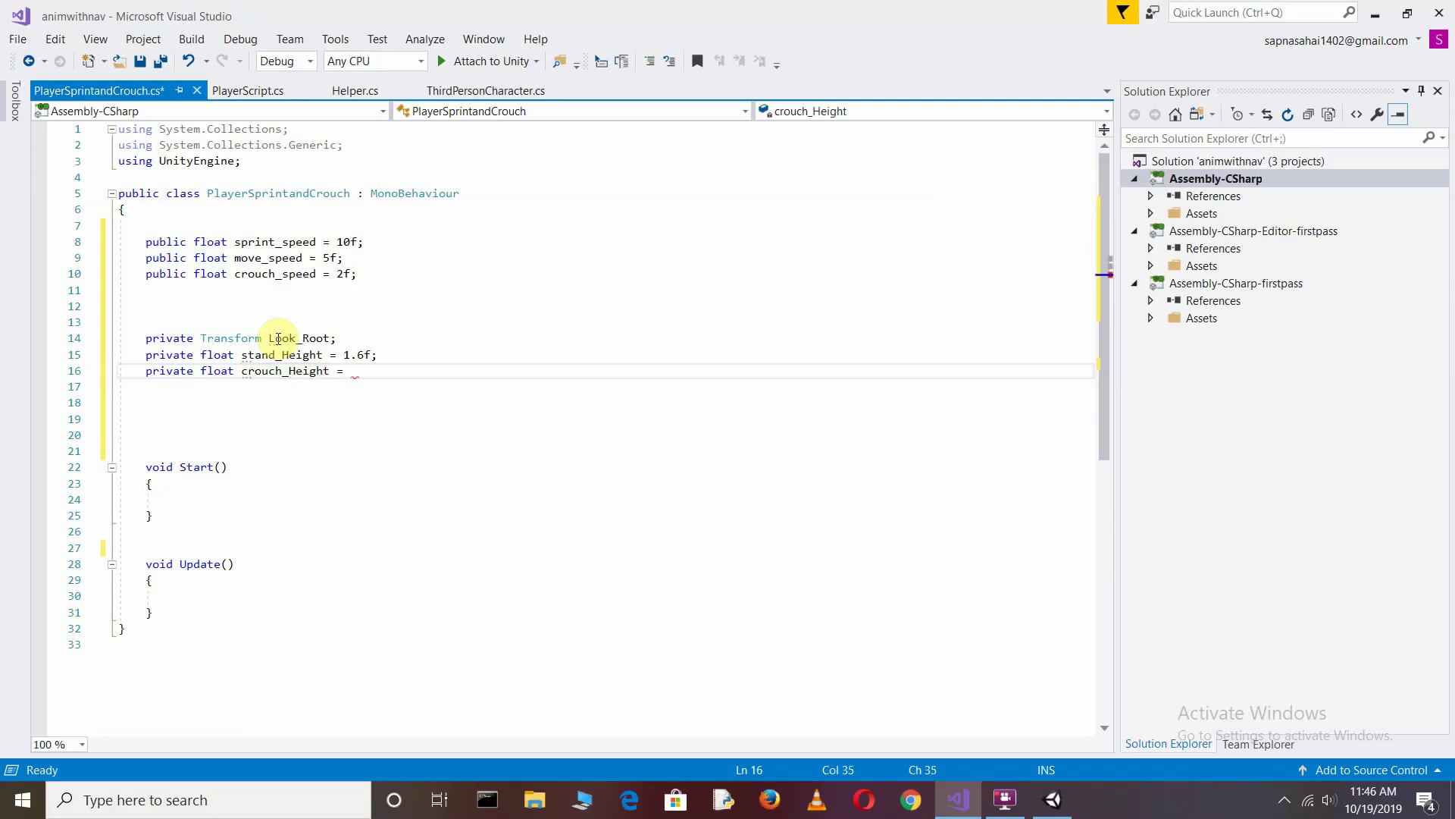
type(" 1f;")
key("Return")
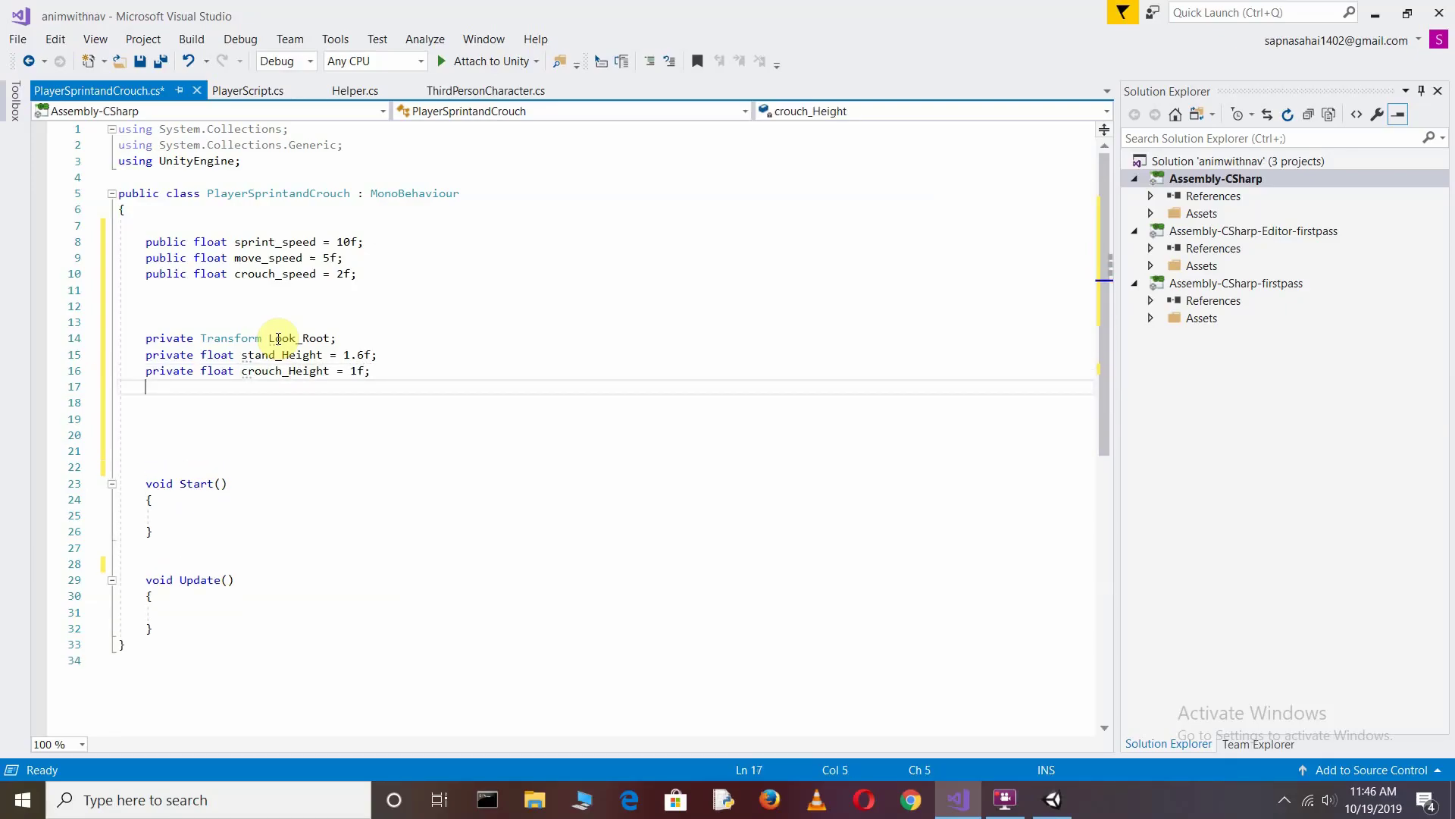
key("Return")
Add a private bool is_Crouching field and pull Start() up beneath the fields.
type("private")
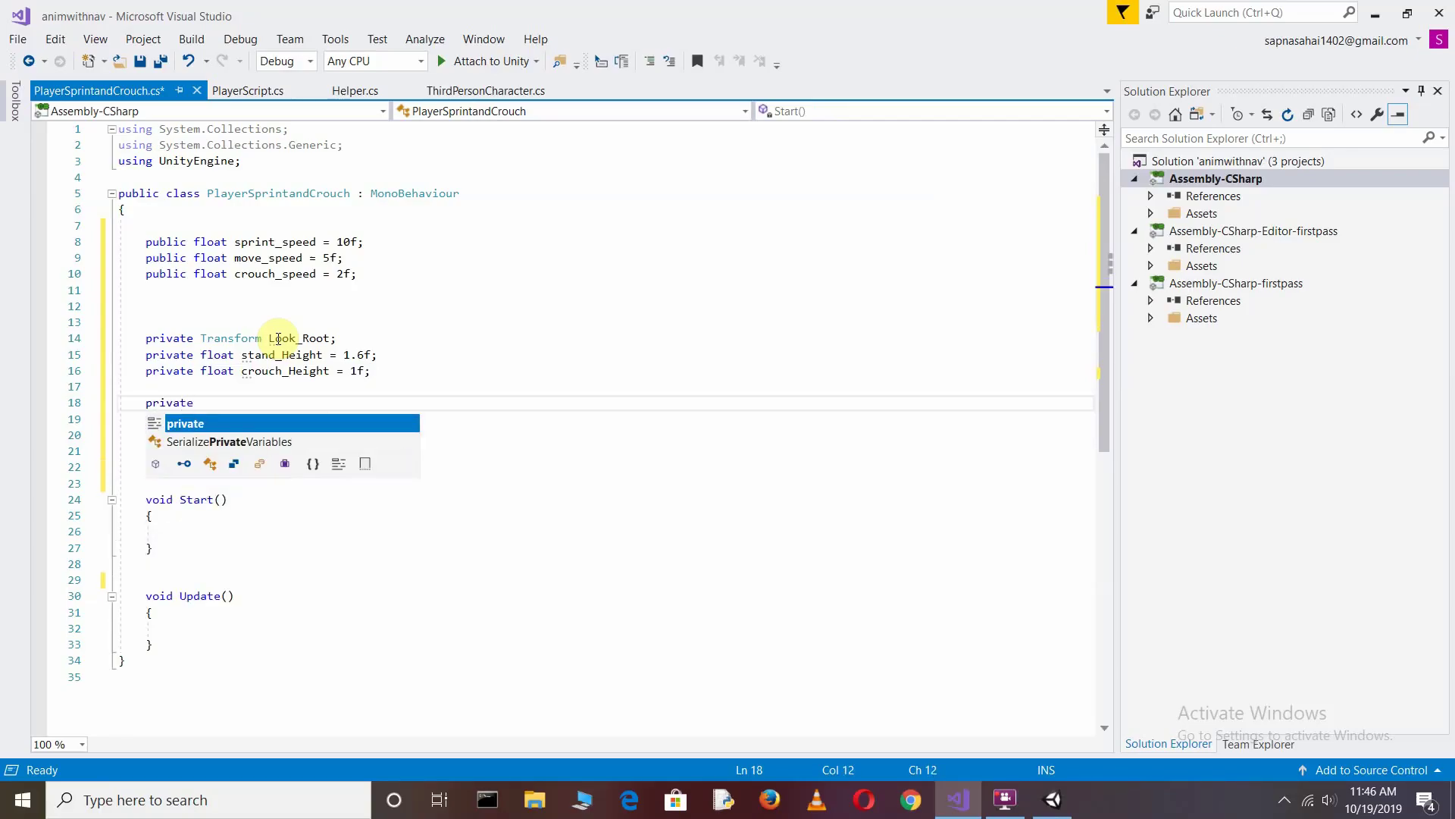
type(" bool")
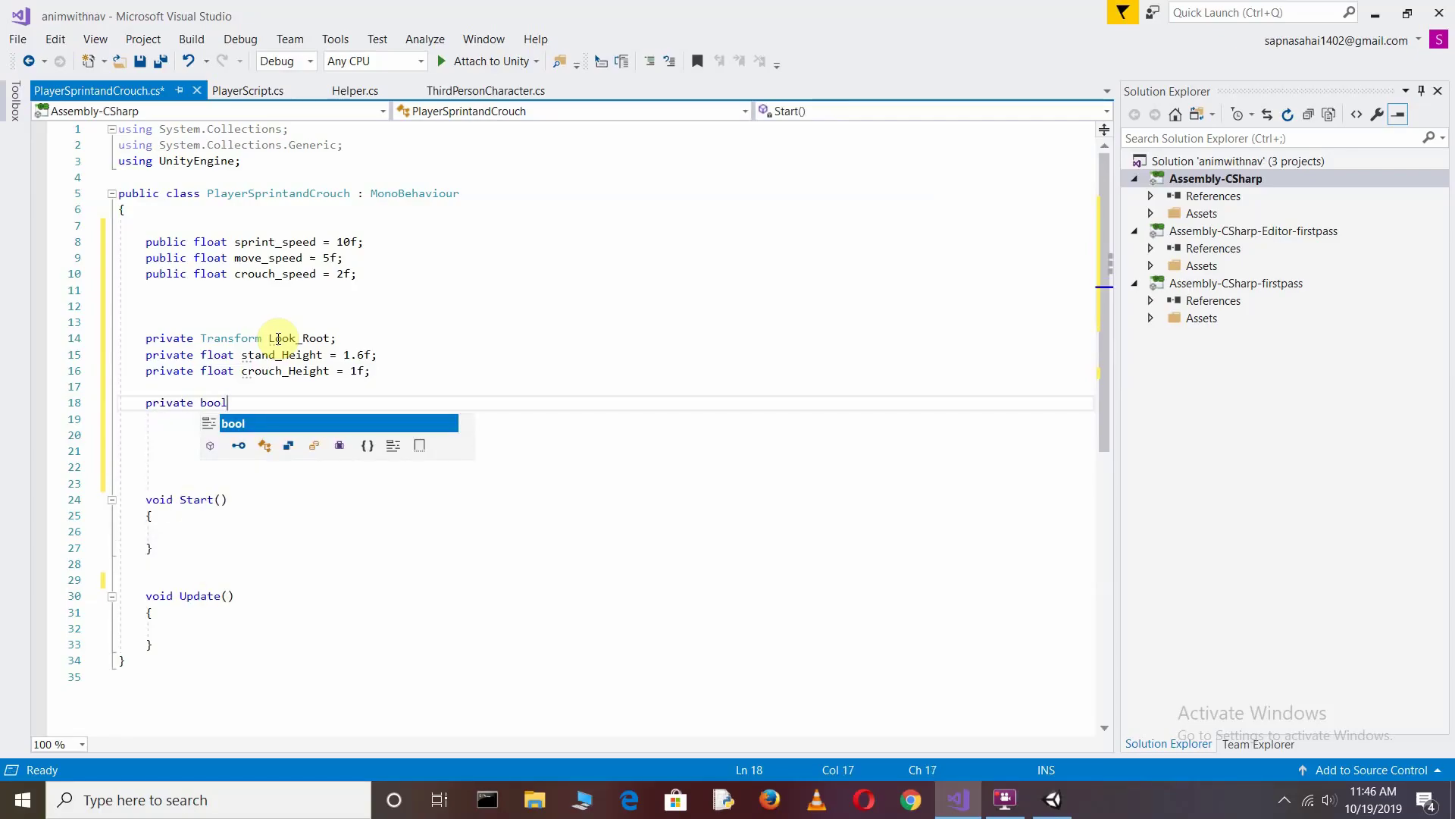
type(" is_Croc")
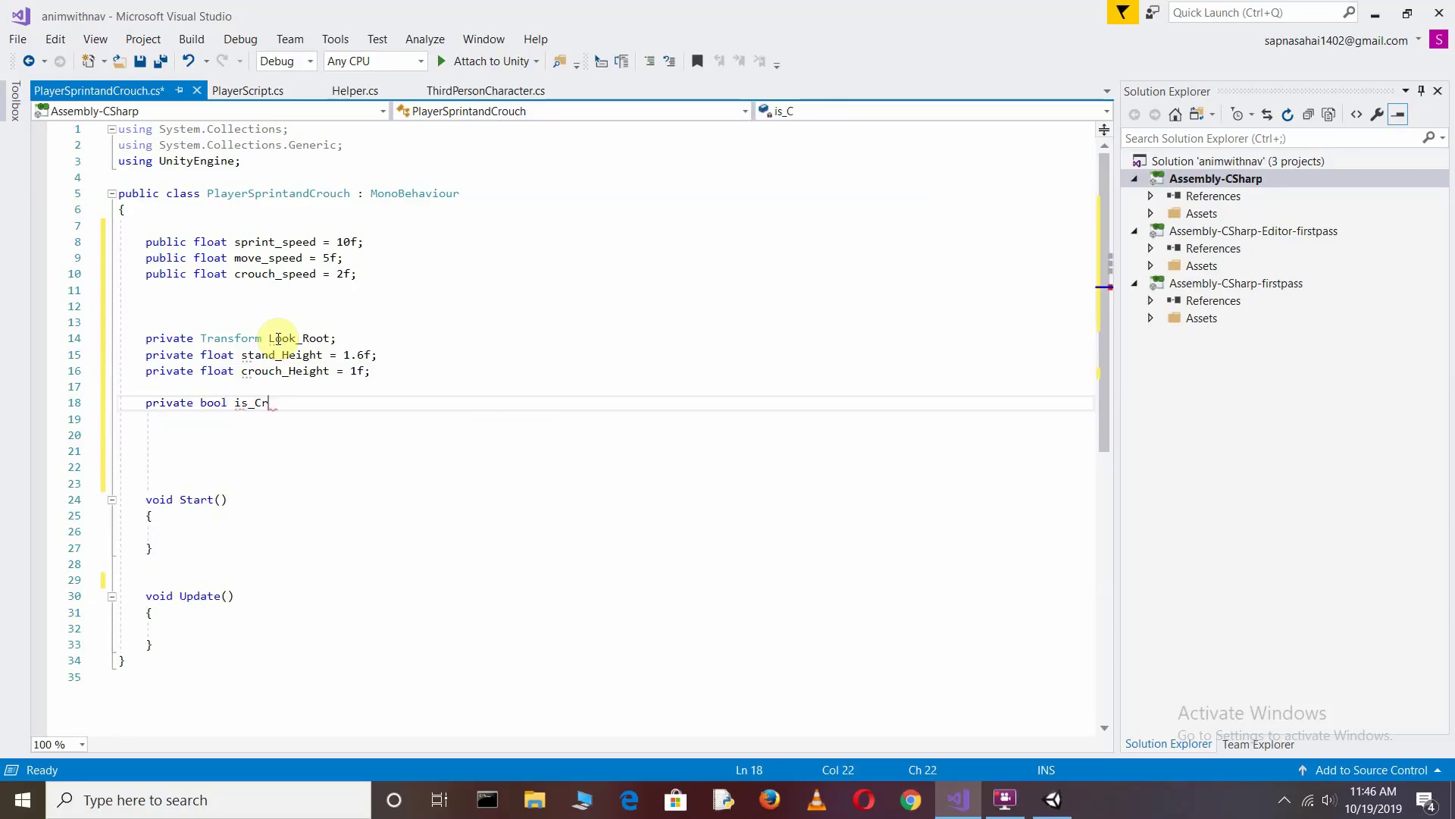
type("h")
key("BackSpace")
type("uch")
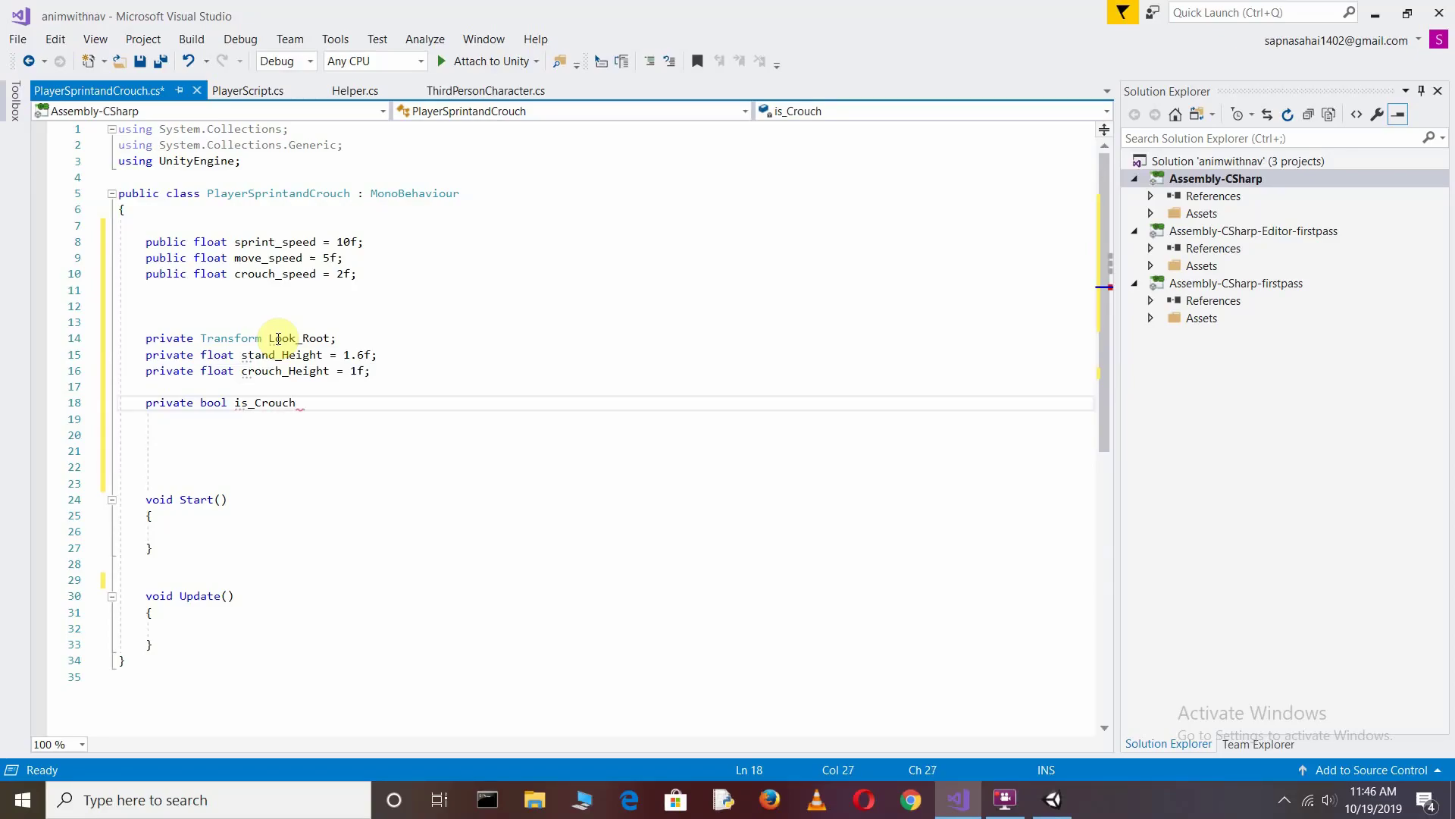
type("ing;")
key("Return")
key("Down")
key("Down")
key("Down")
key("Down")
key("BackSpace")
key("BackSpace")
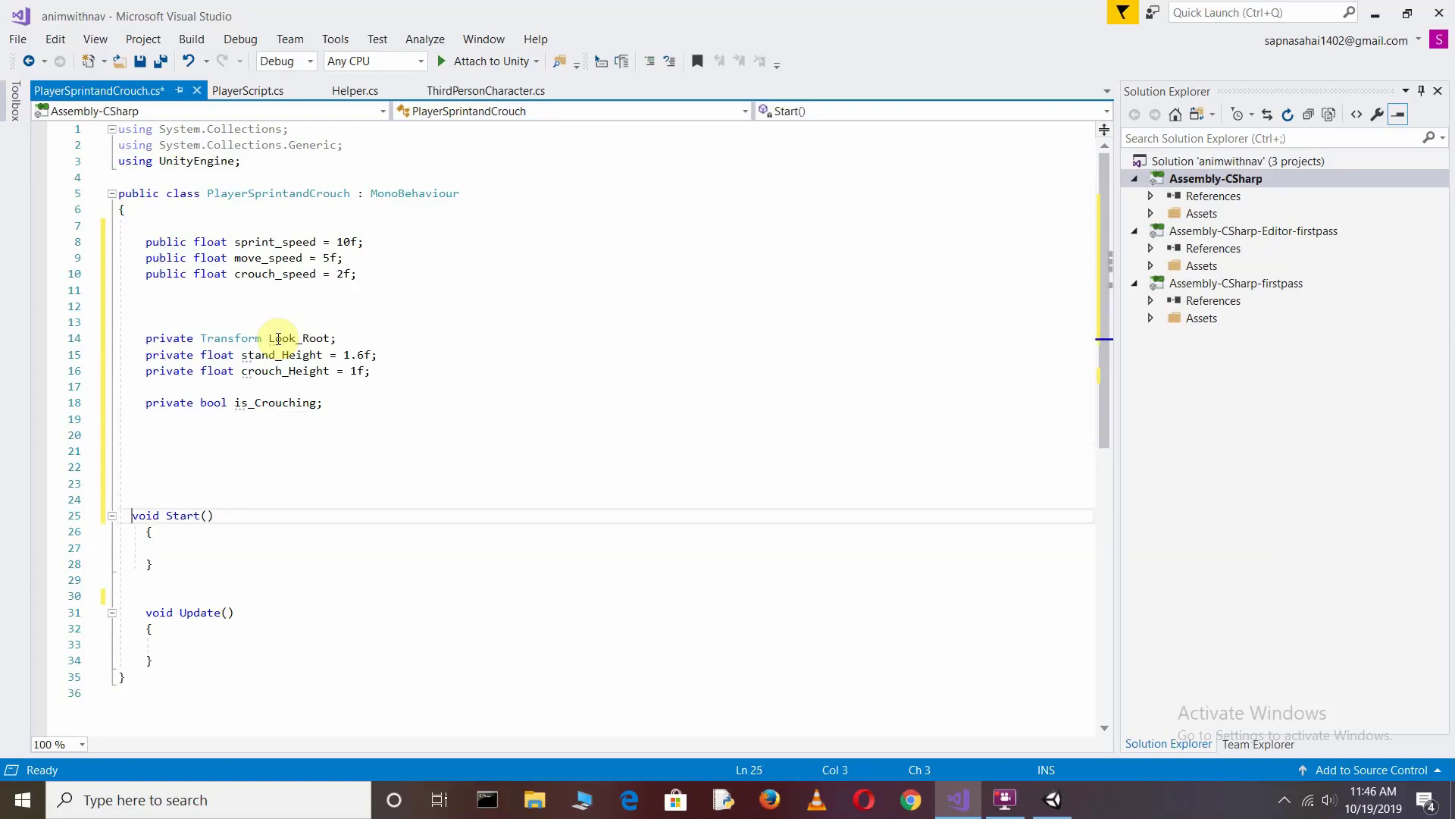
key("BackSpace")
key("BackSpace")
key("BackSpace")
Rename Start() to Awake() and begin a 'player' line inside it.
key("BackSpace")
key("BackSpace")
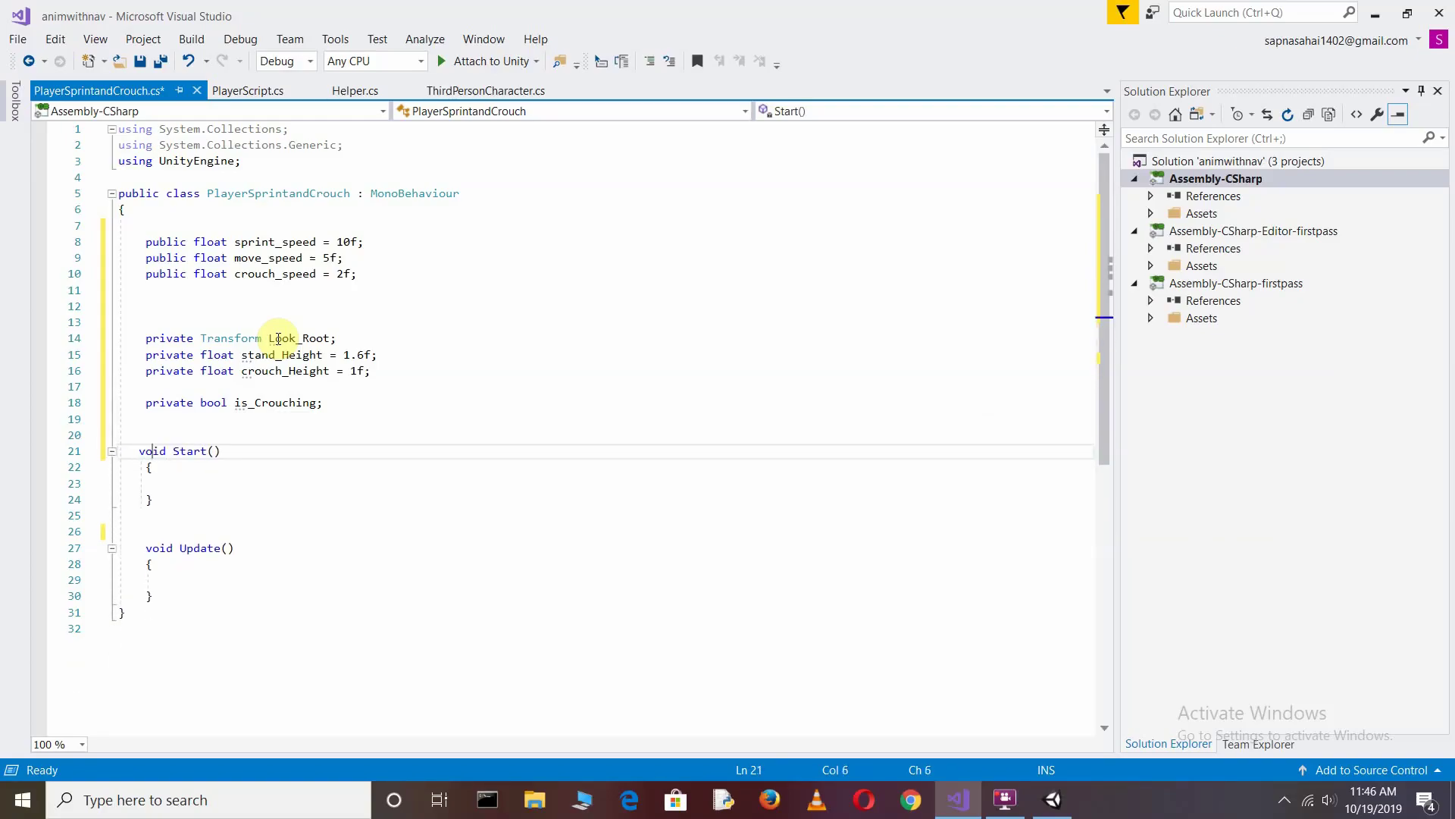
key("ctrl+Right")
key("ctrl+shift+Right")
key("BackSpace")
type("A")
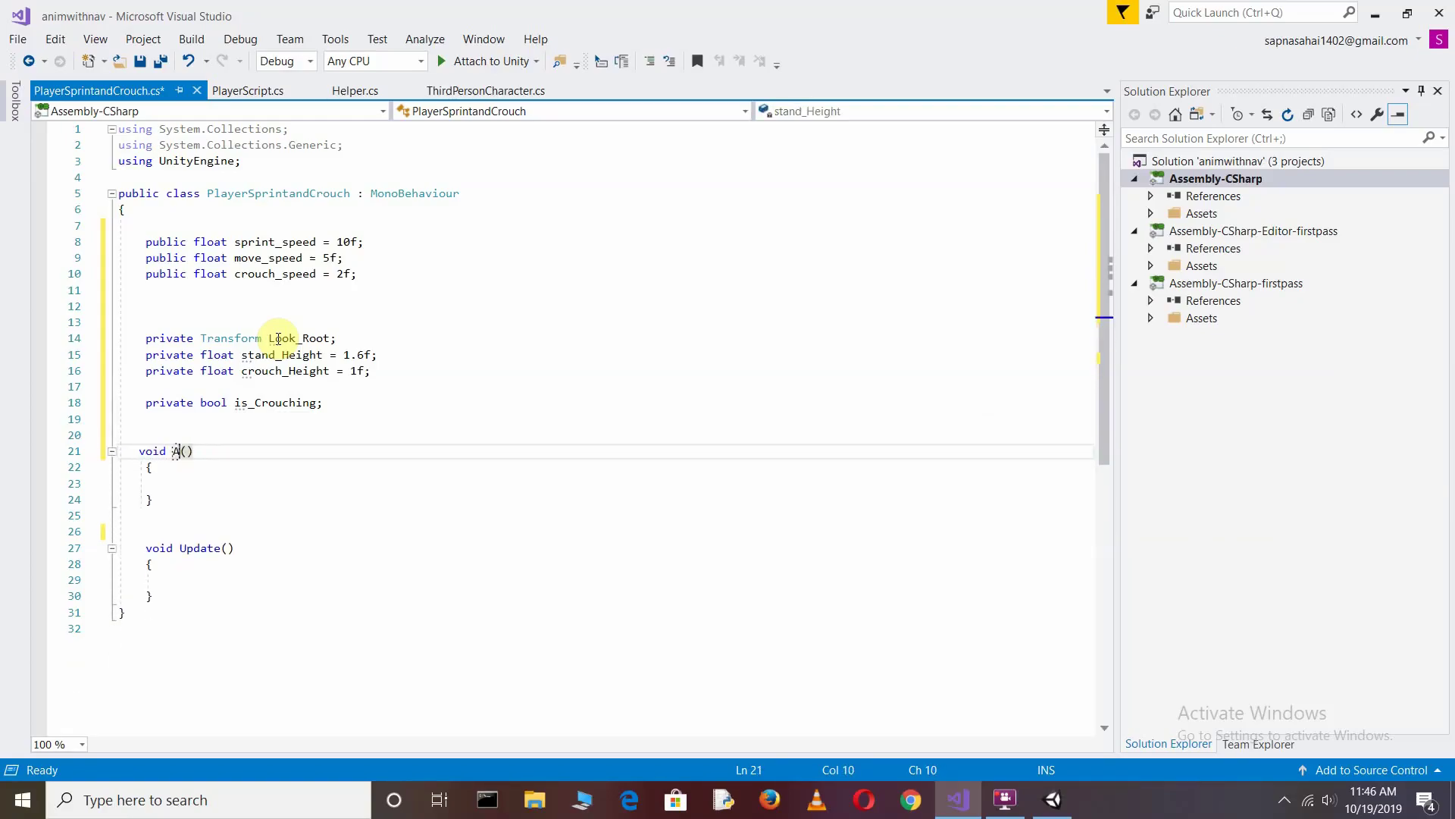
type("weak")
key("BackSpace")
key("BackSpace")
key("BackSpace")
type("ake")
key("Down")
key("Down")
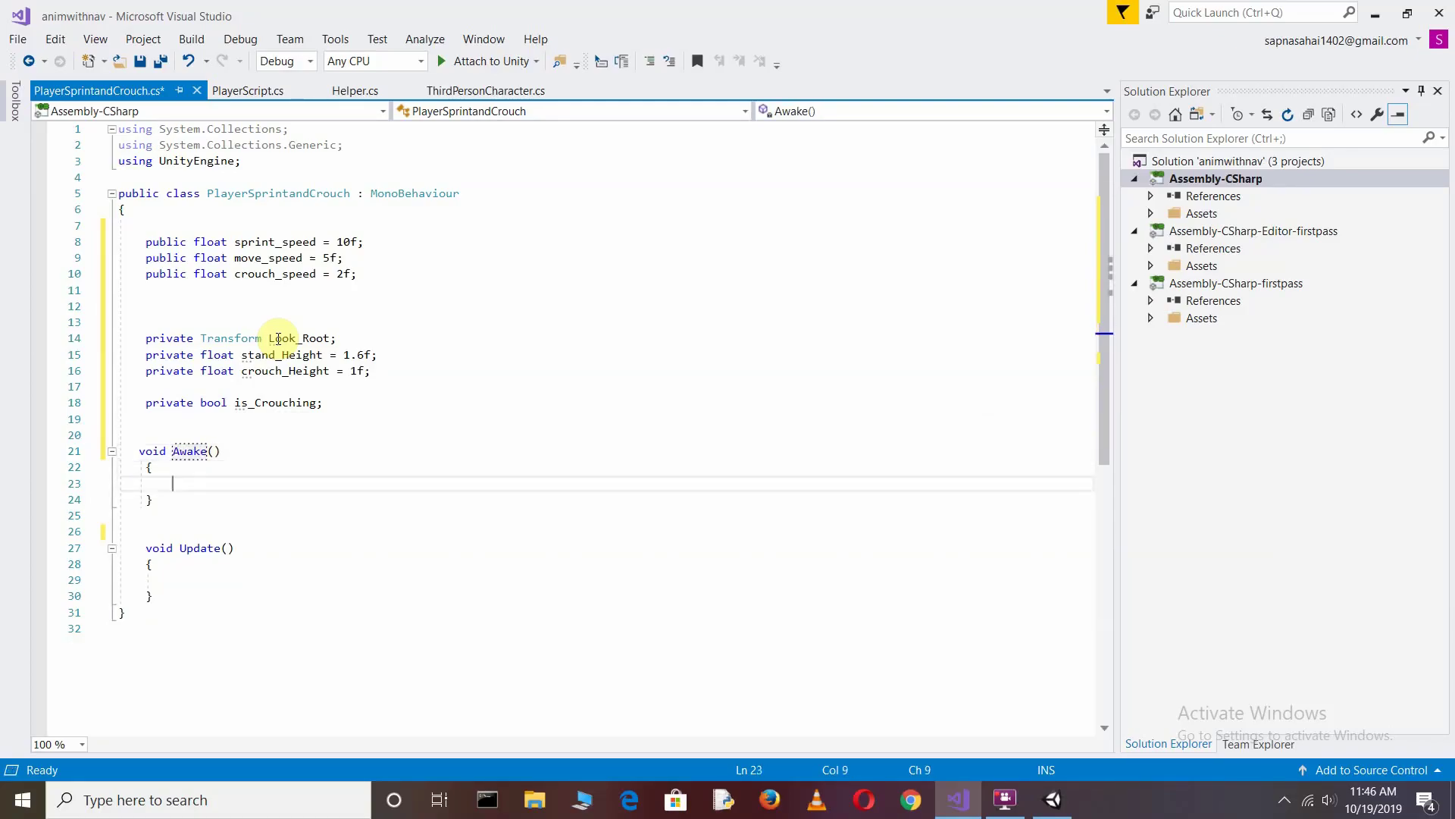
key("Return")
key("Return")
key("Up")
type("p")
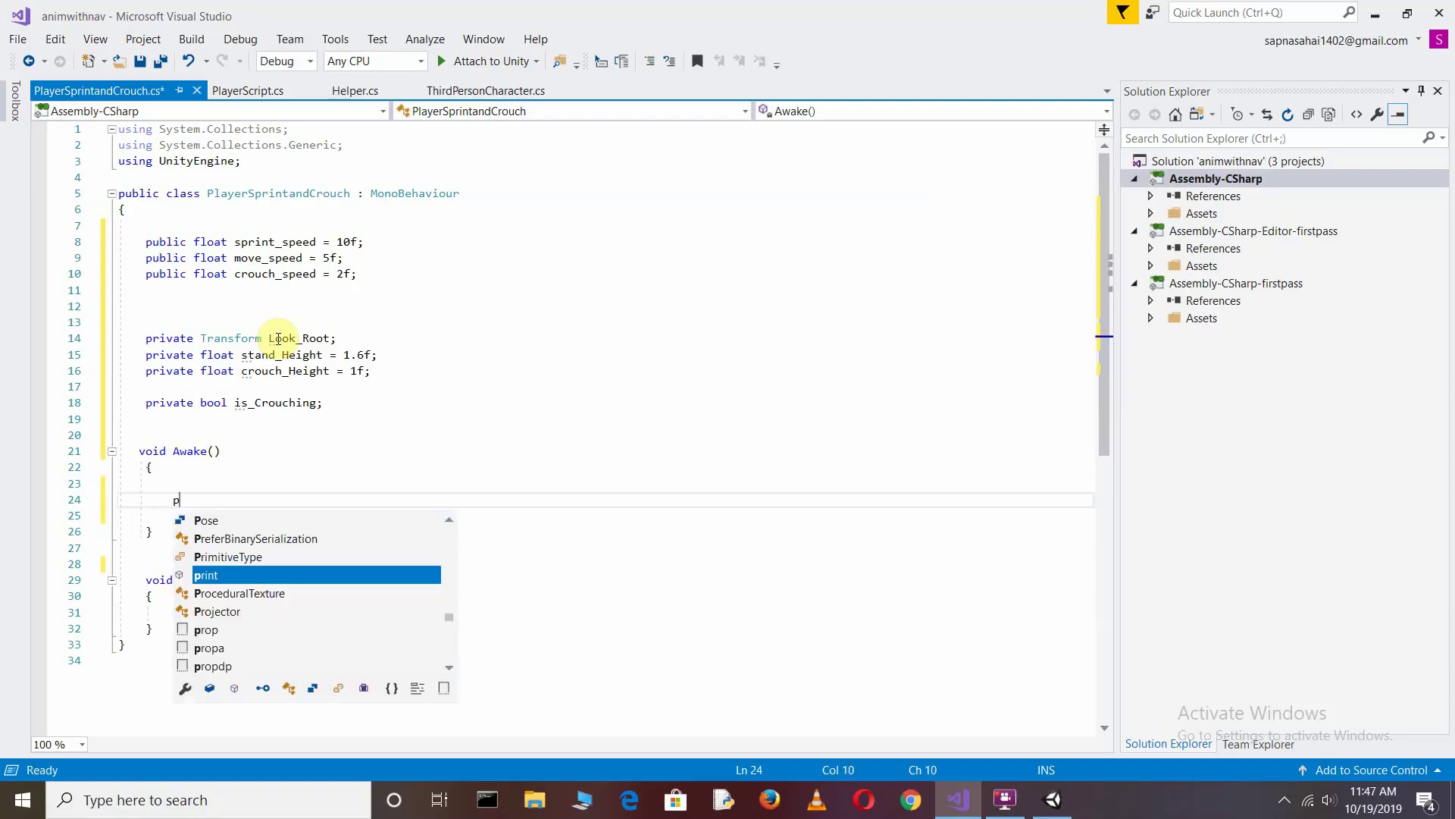
type("layerMovem")
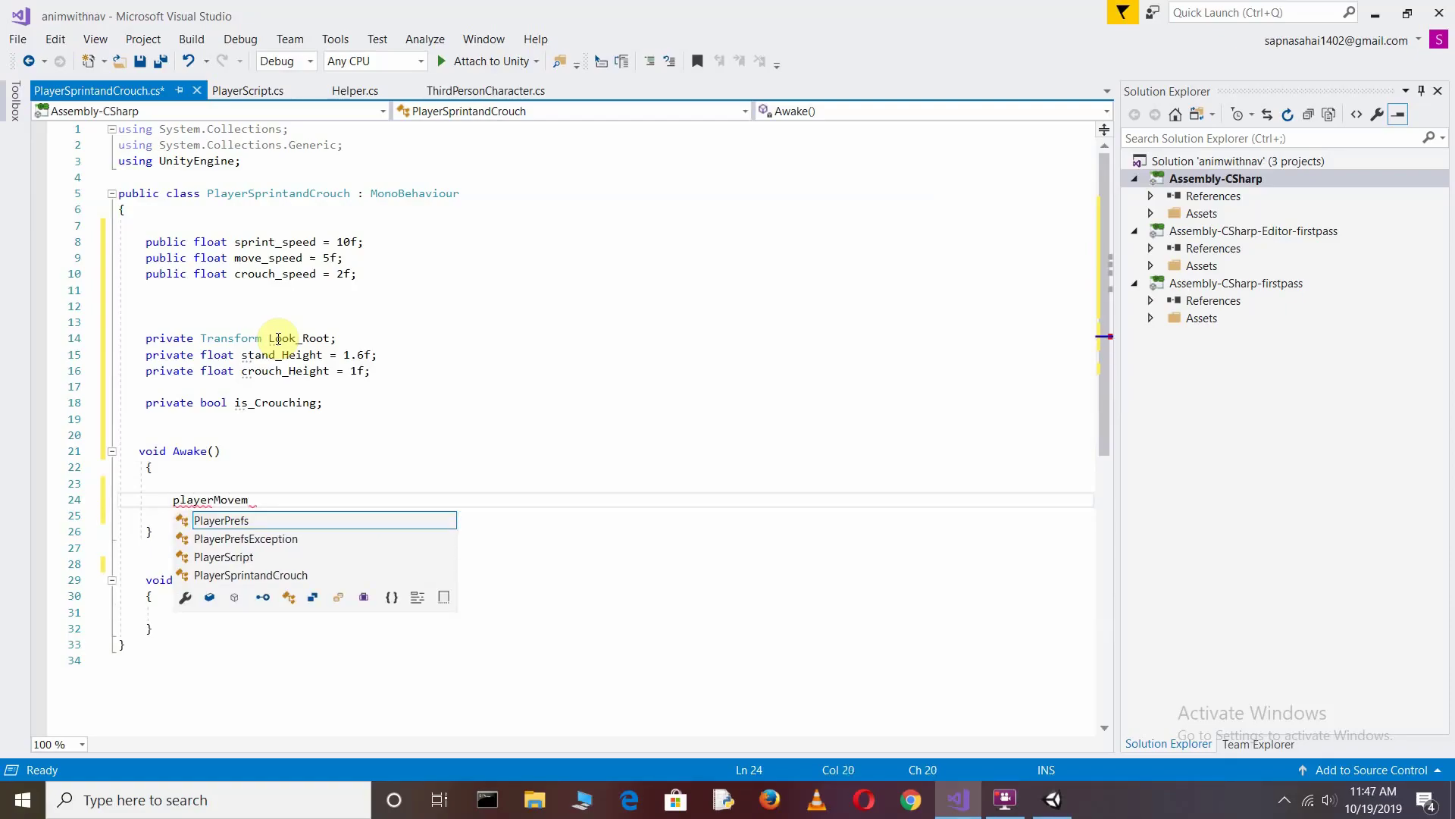
key("BackSpace")
key("BackSpace")
key("BackSpace")
key("BackSpace")
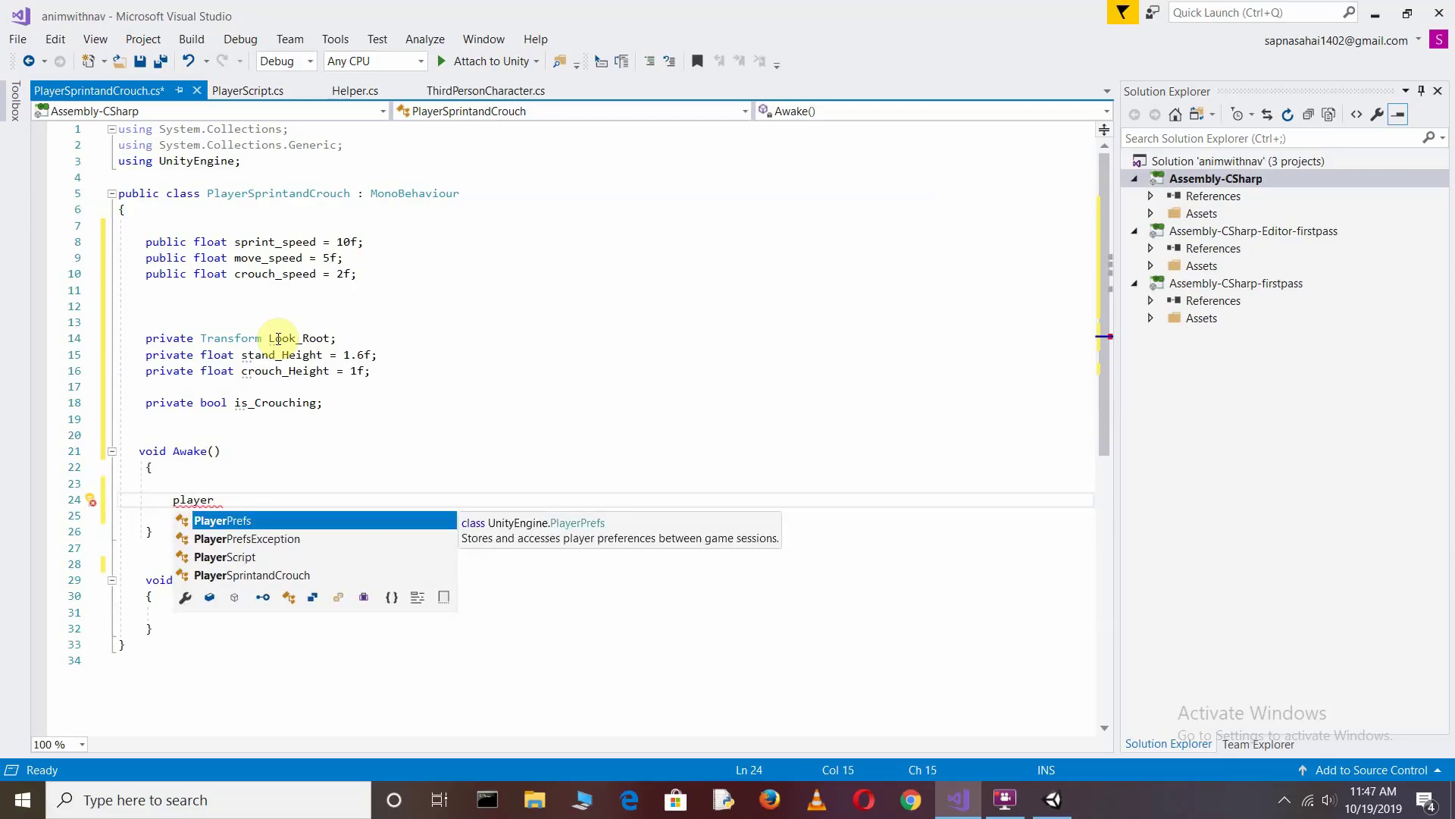
left_click(1053, 799)
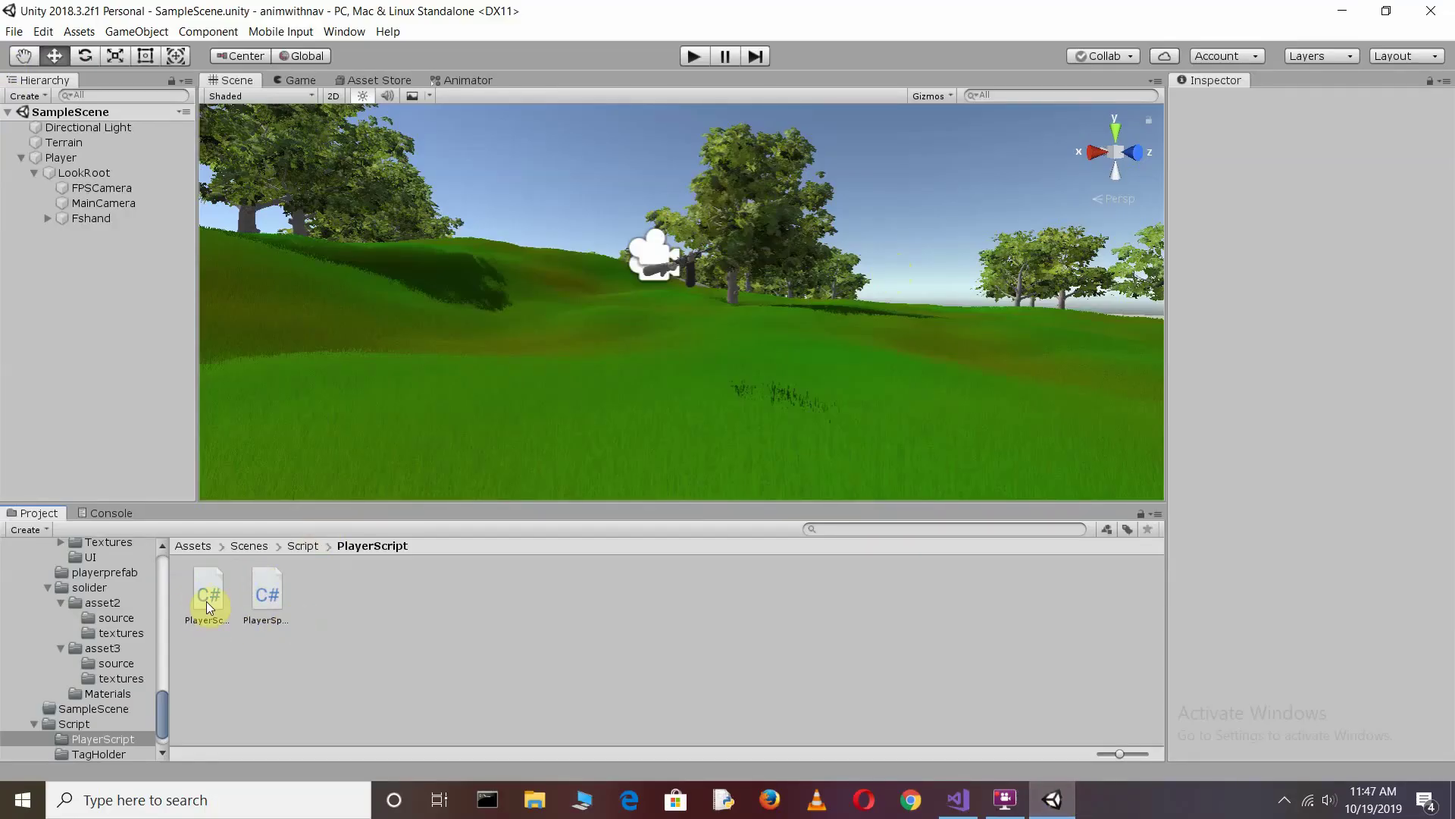
Drop the script onto Player and rename the PlayerScript asset to PlayerMovement.
left_click_drag(213, 592, 107, 157)
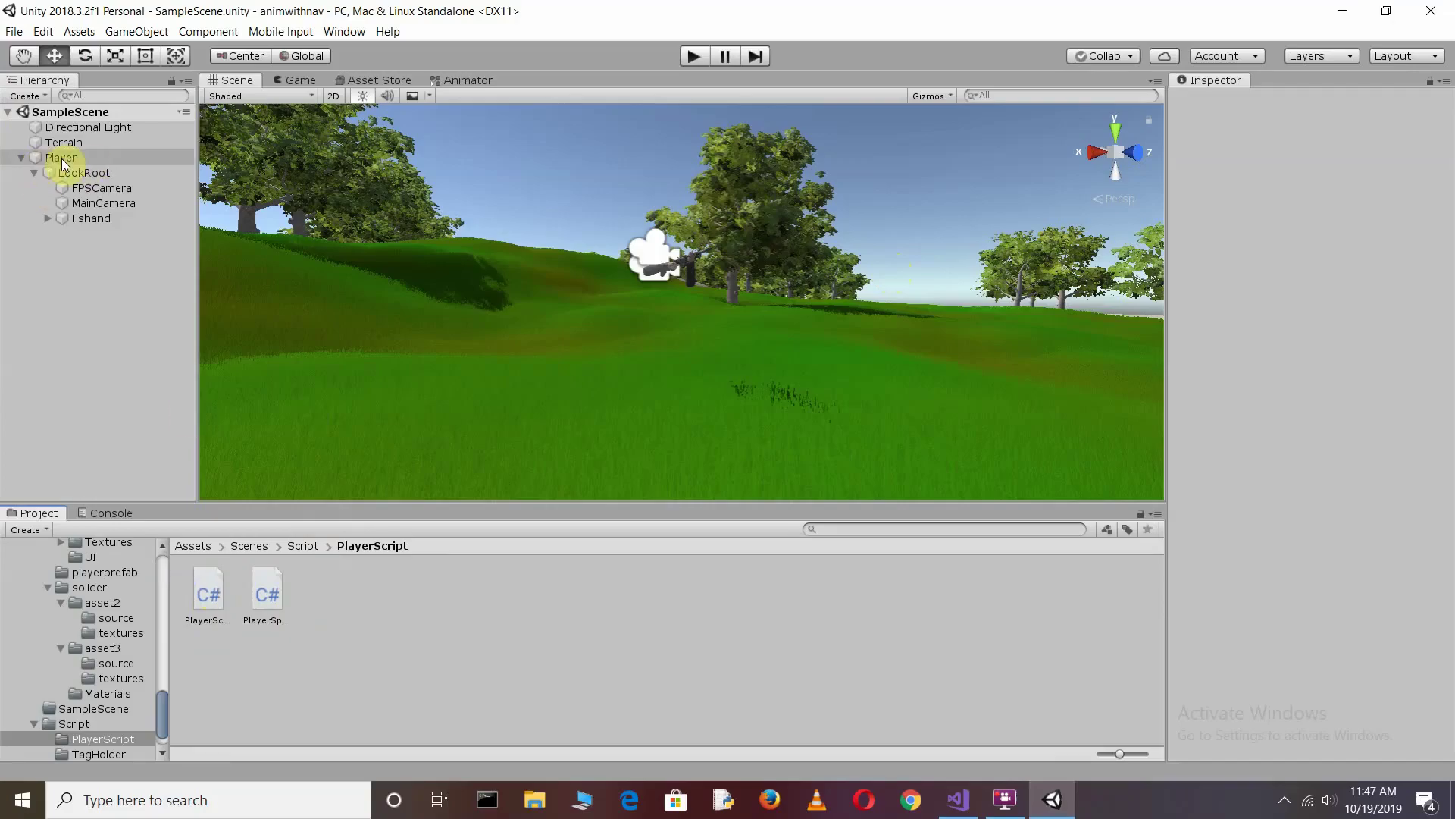
right_click(212, 601)
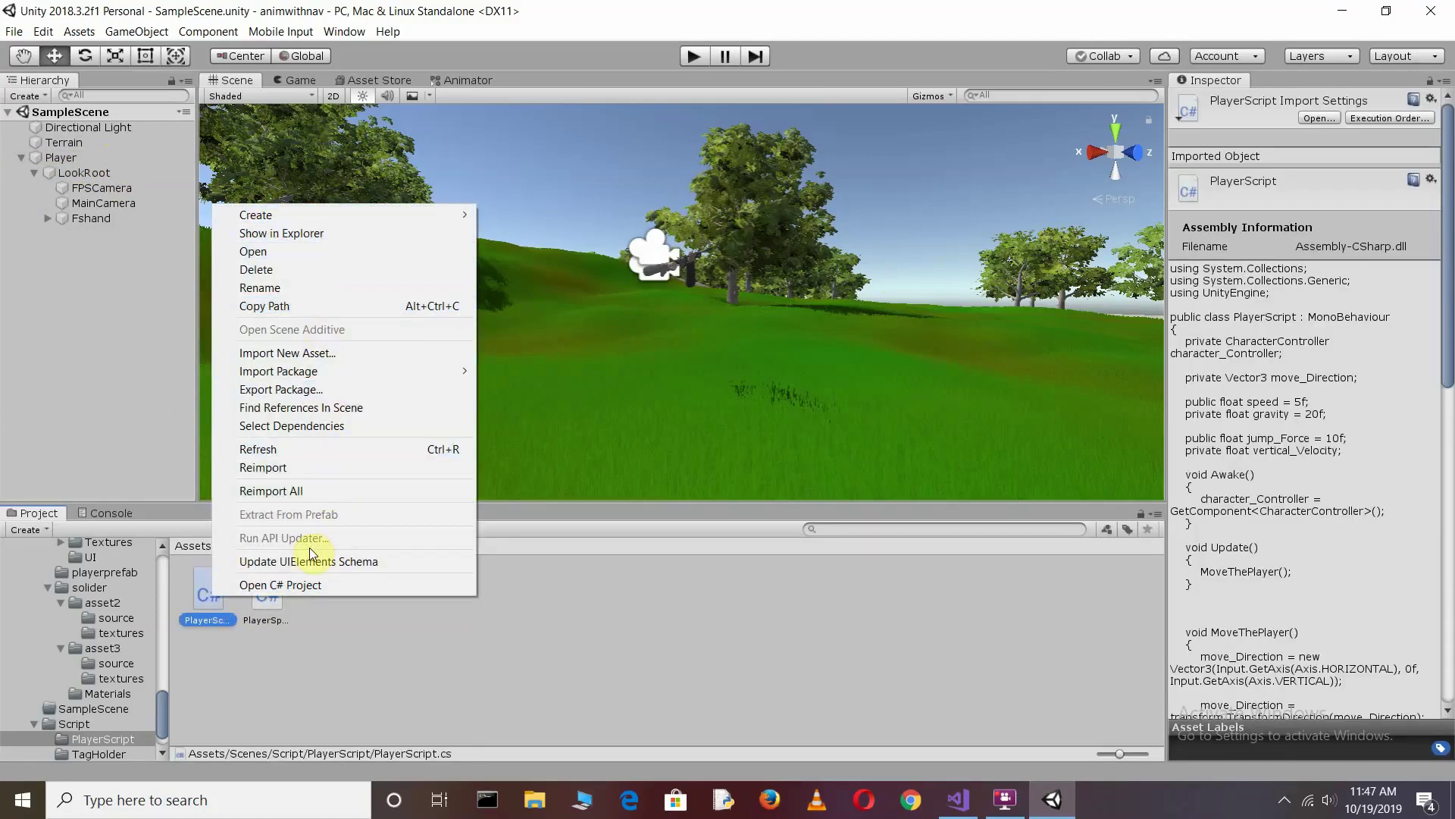
left_click(667, 599)
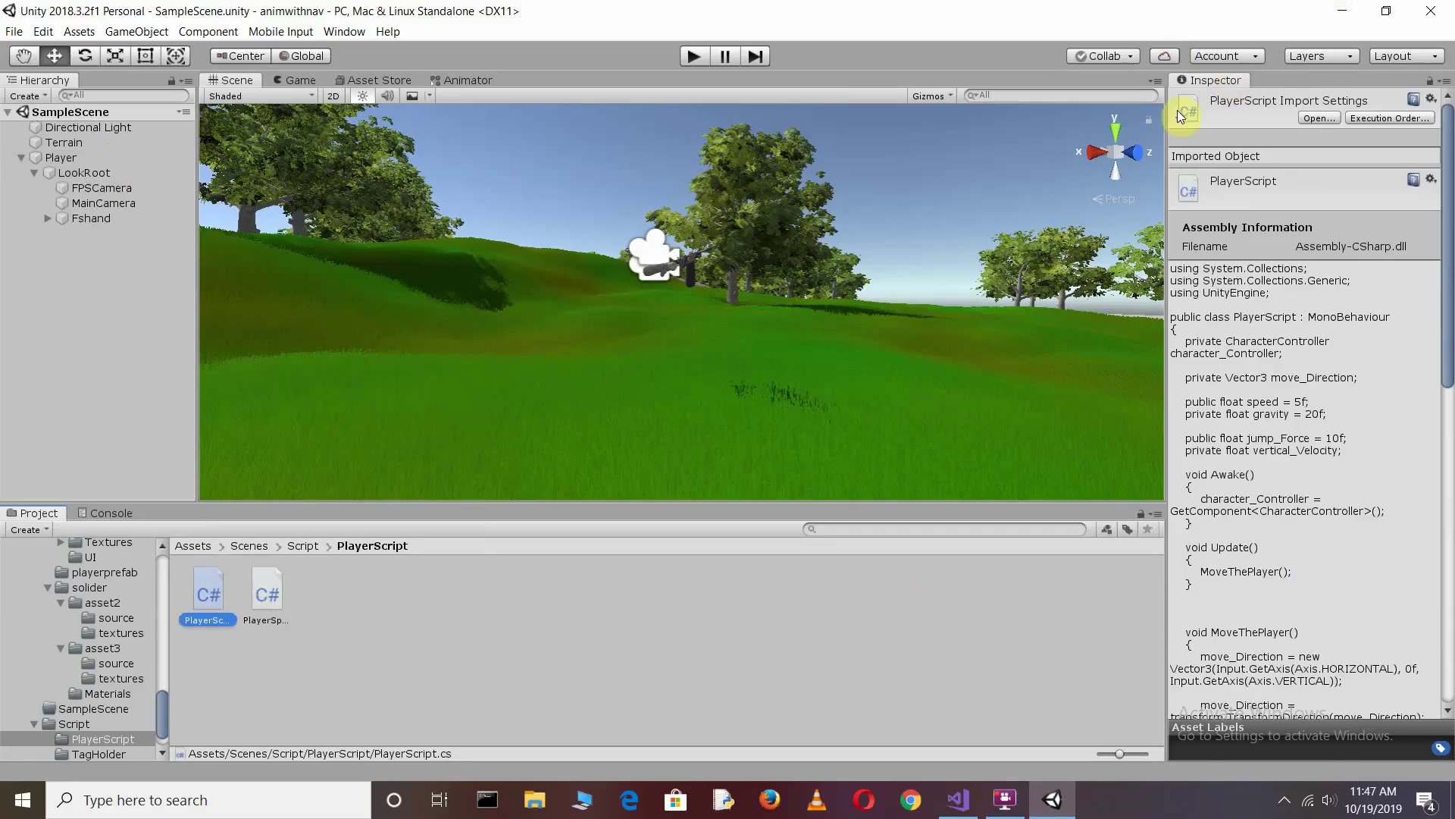
right_click(214, 593)
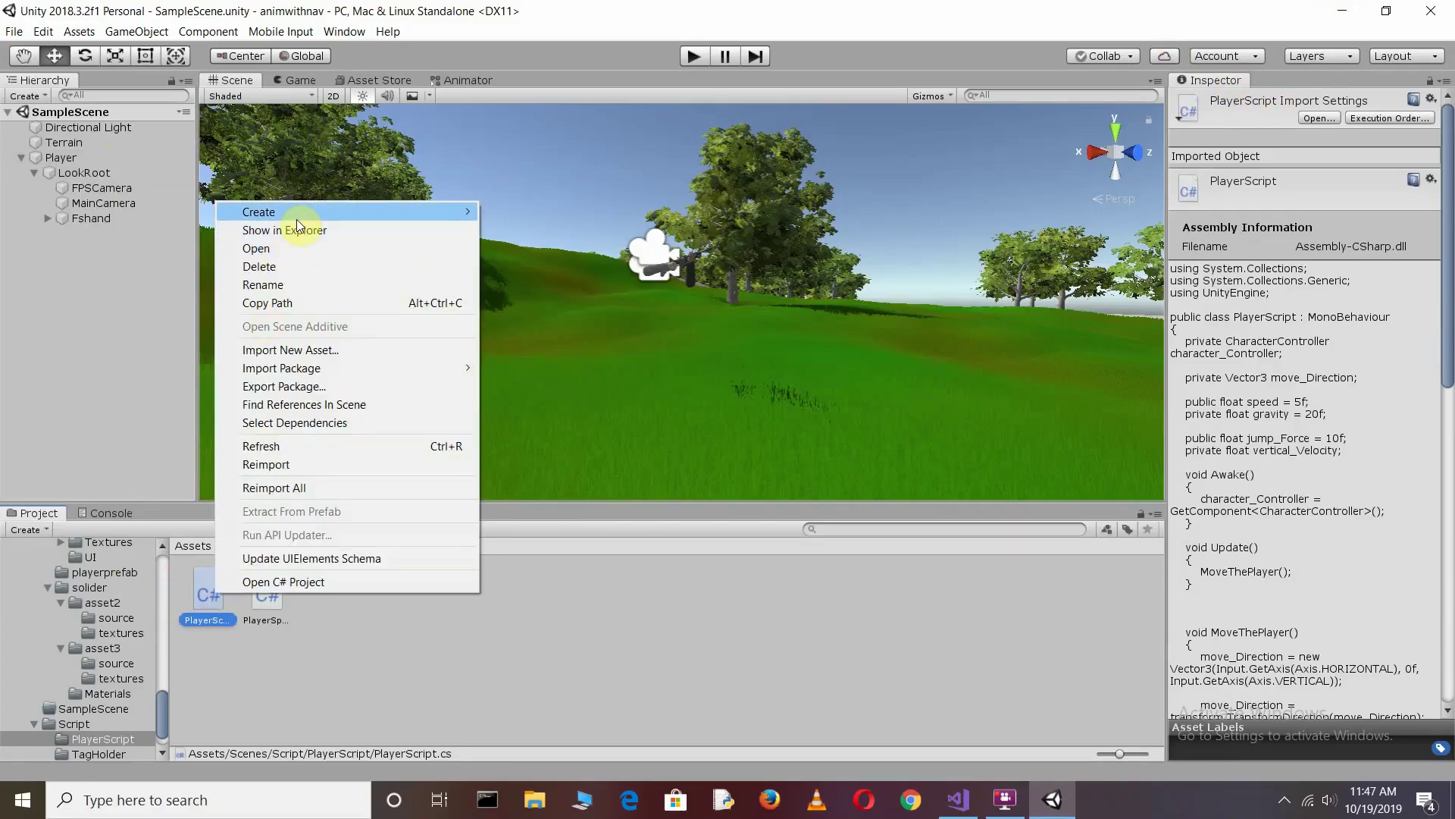
left_click(284, 284)
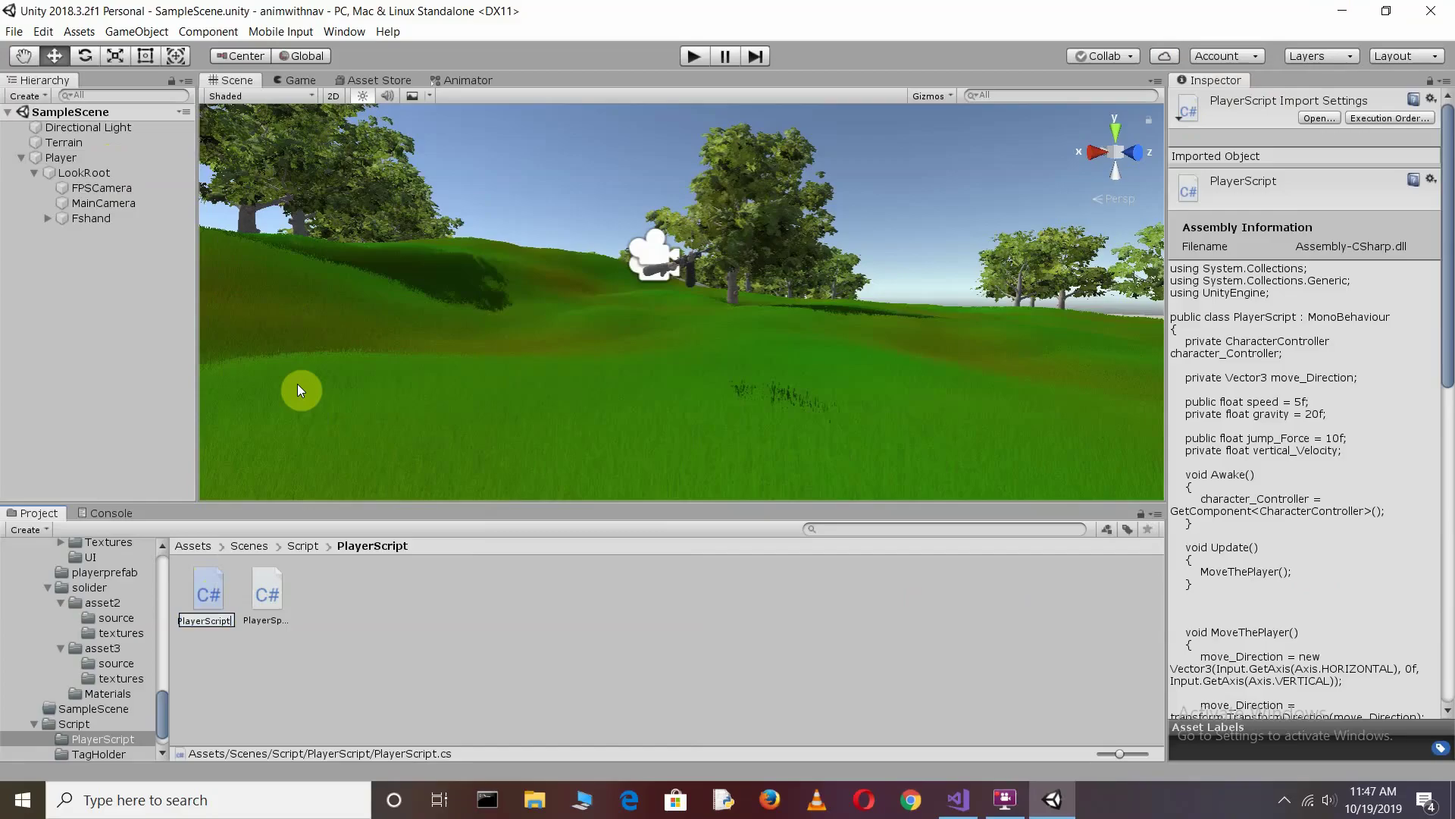
key("BackSpace")
key("BackSpace")
key("BackSpace")
key("BackSpace")
key("BackSpace")
key("BackSpace")
type("ovement")
key("Return")
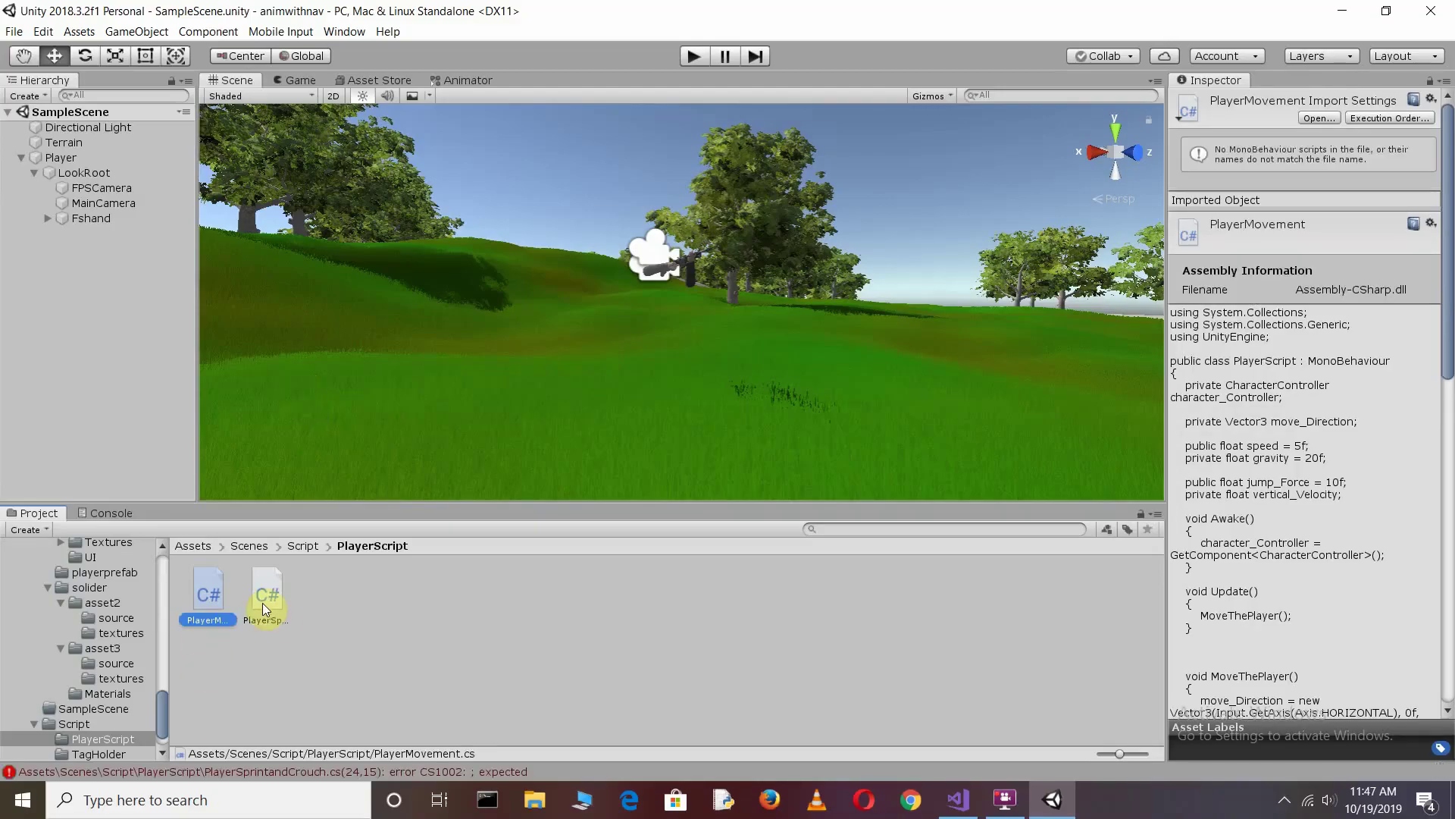
left_click(958, 800)
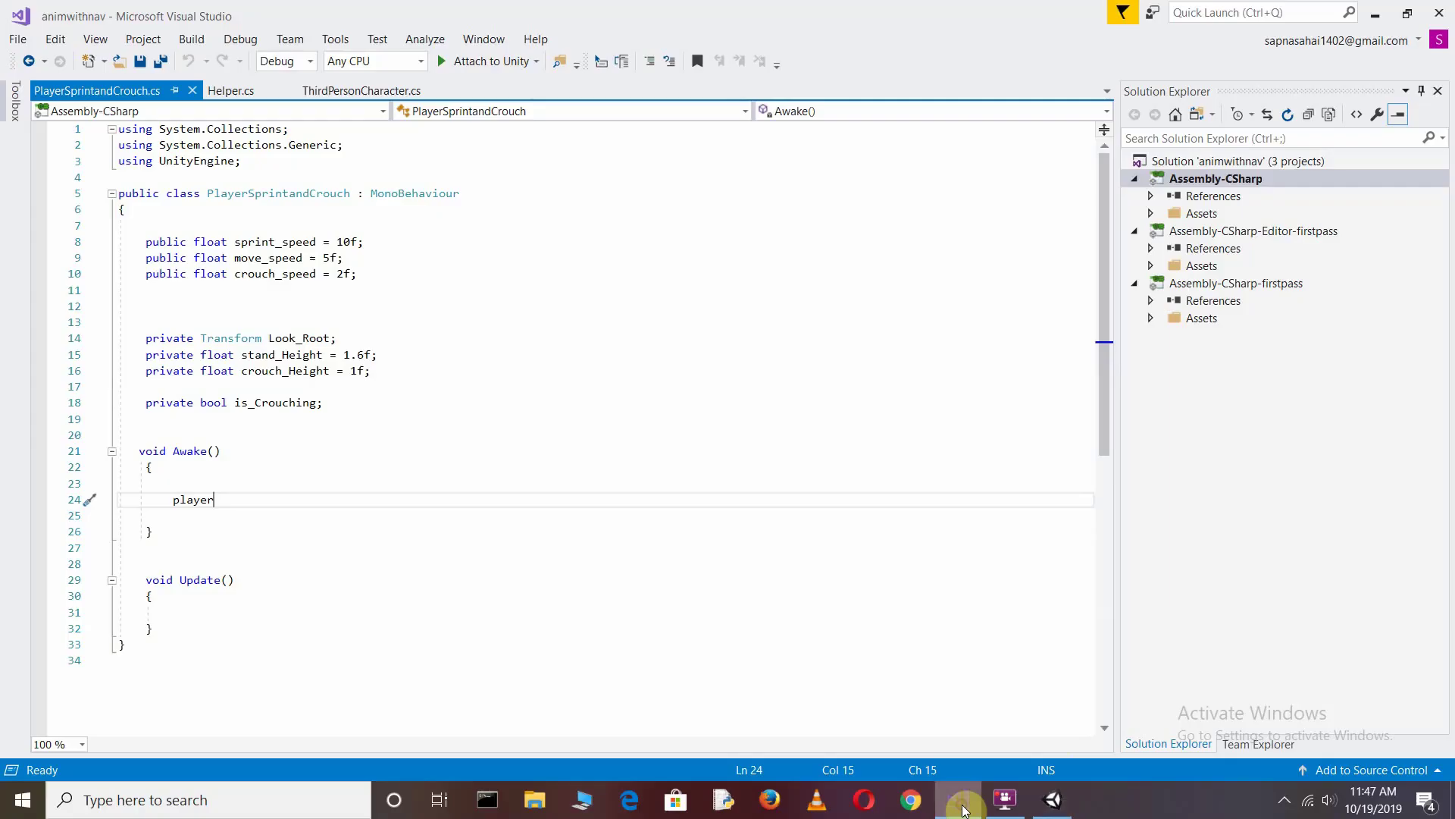
Change the class name from PlayerScript to PlayerMovement in the script.
left_click(241, 91)
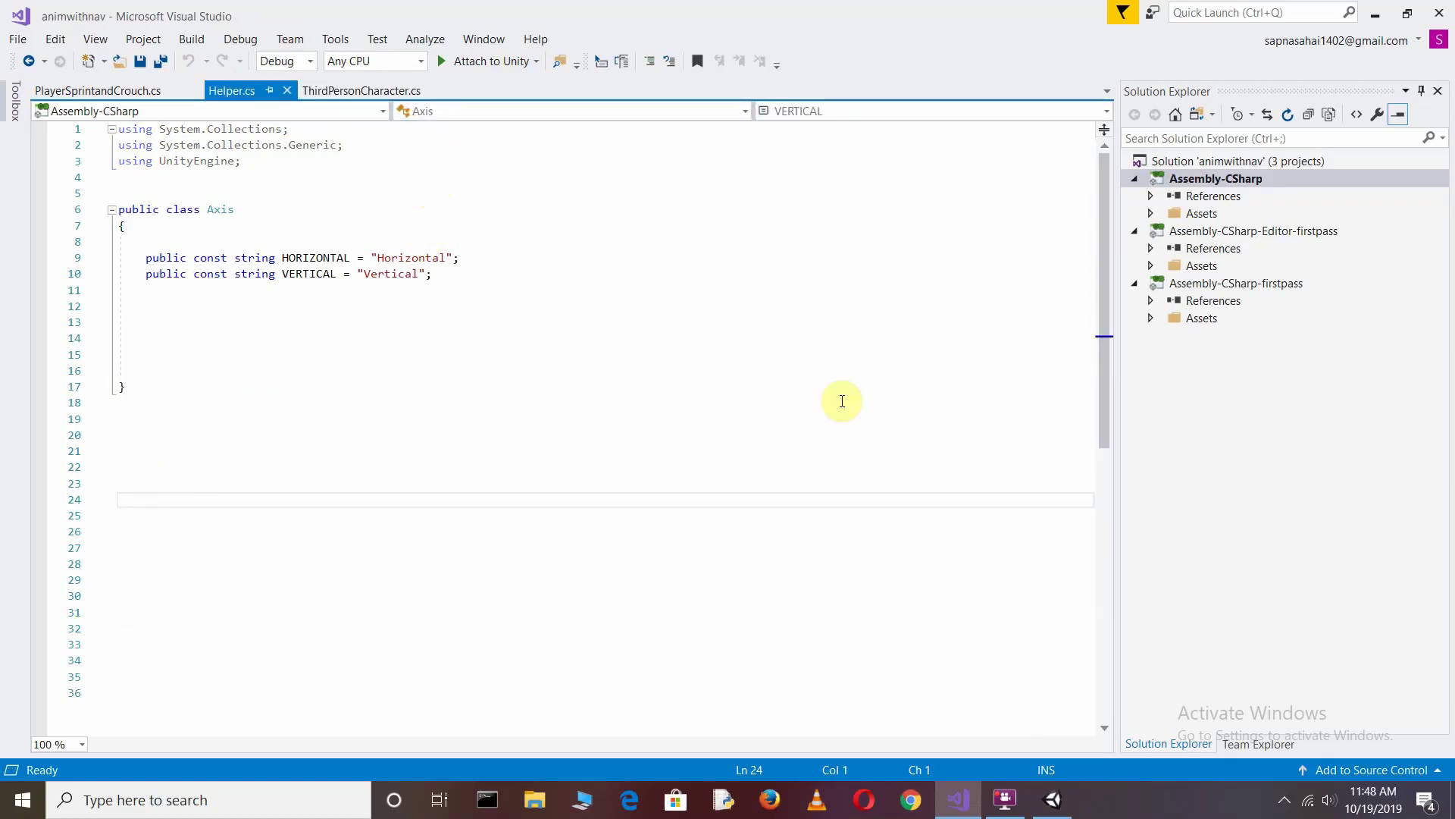
left_click(1052, 799)
key("alt+Tab")
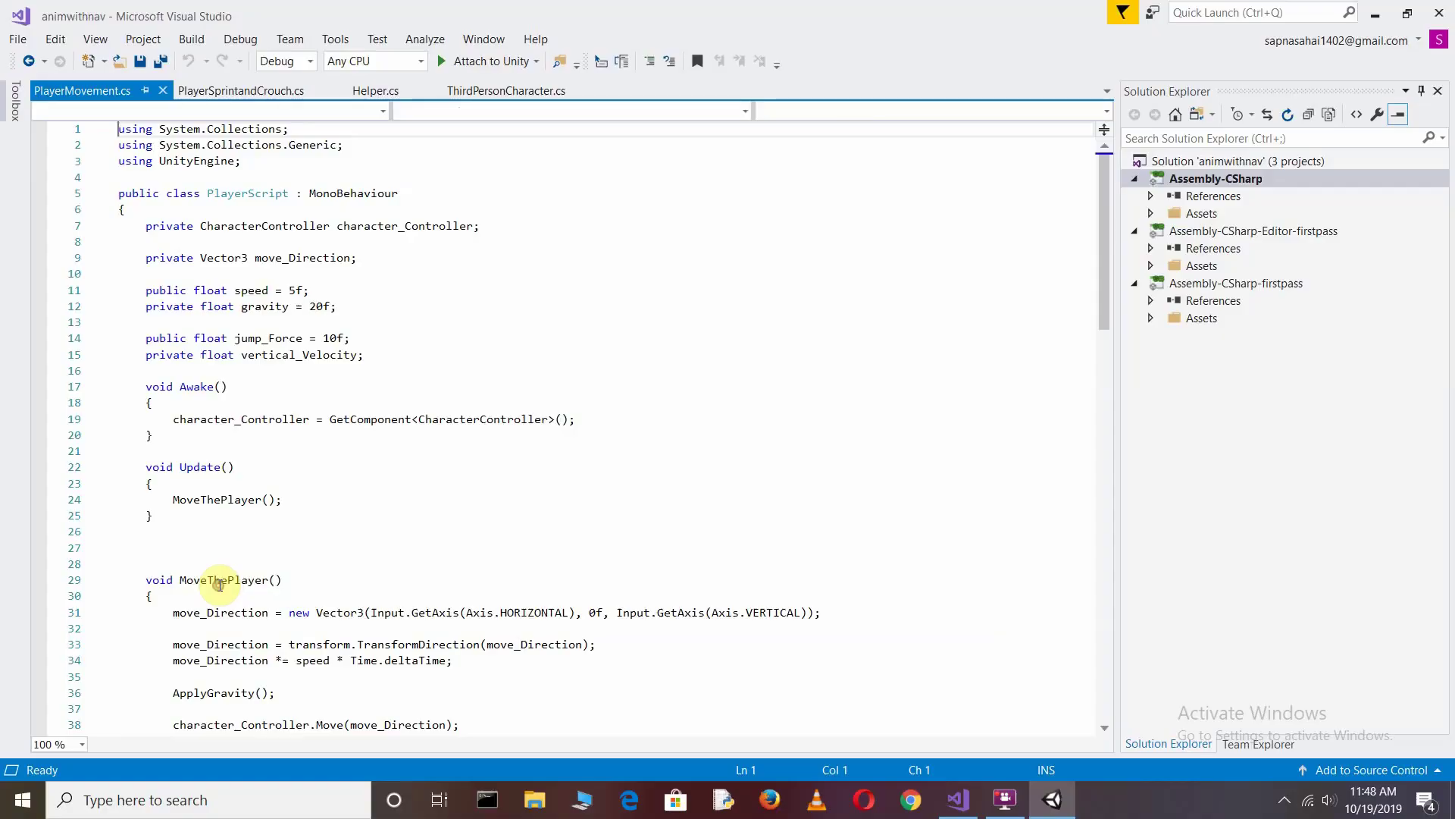
left_click_drag(290, 196, 248, 195)
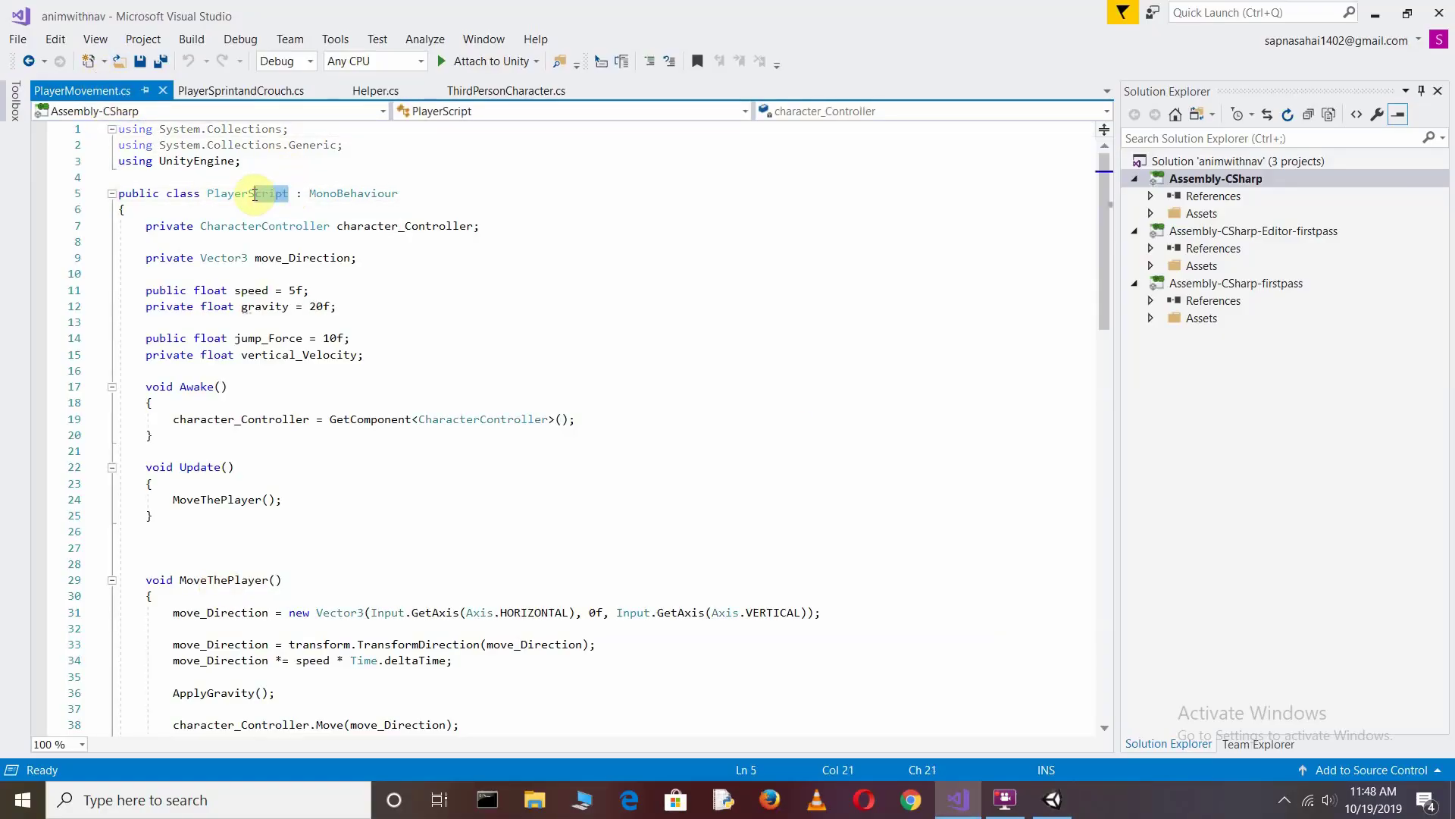
key("BackSpace")
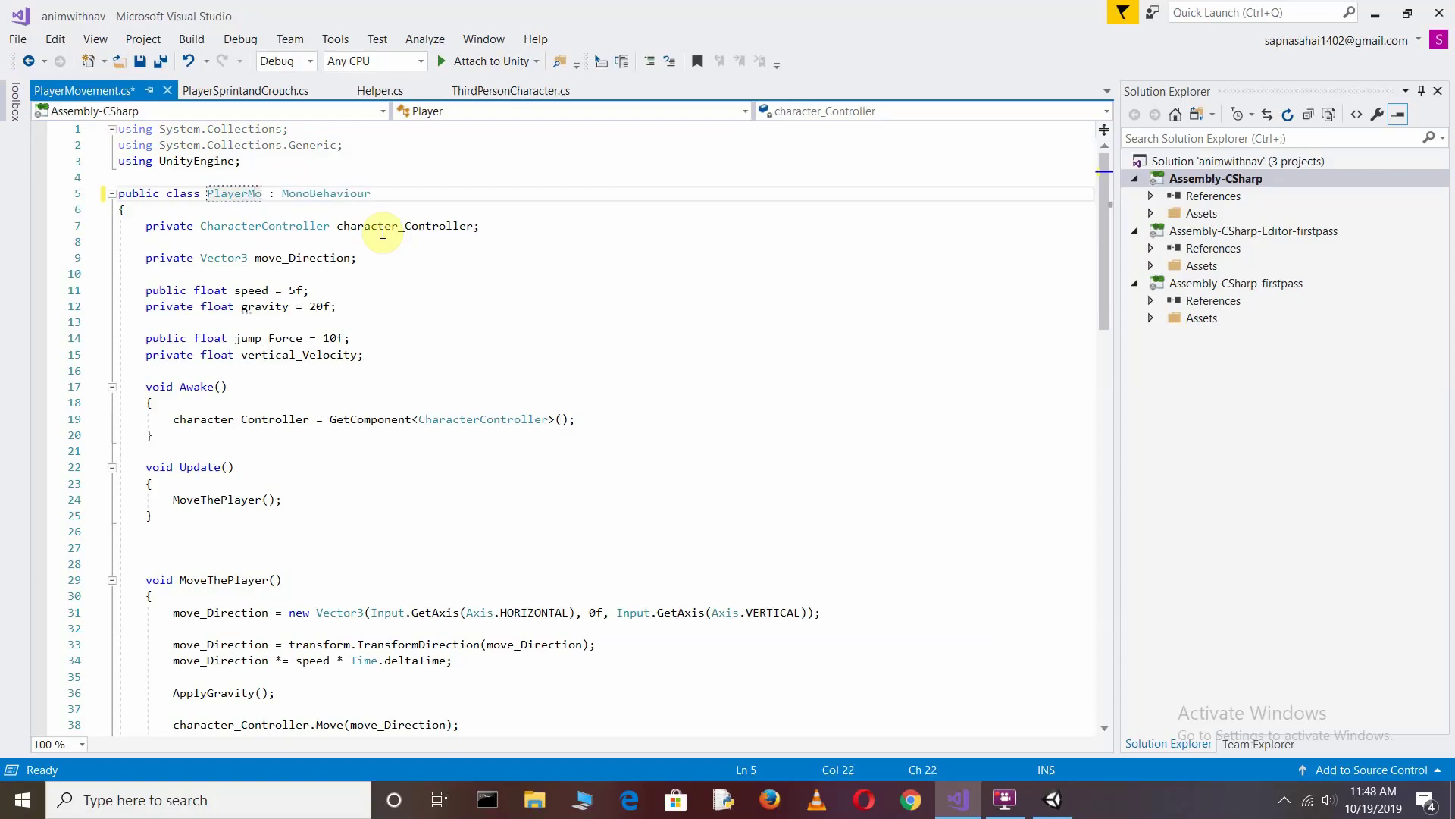
type("Movement")
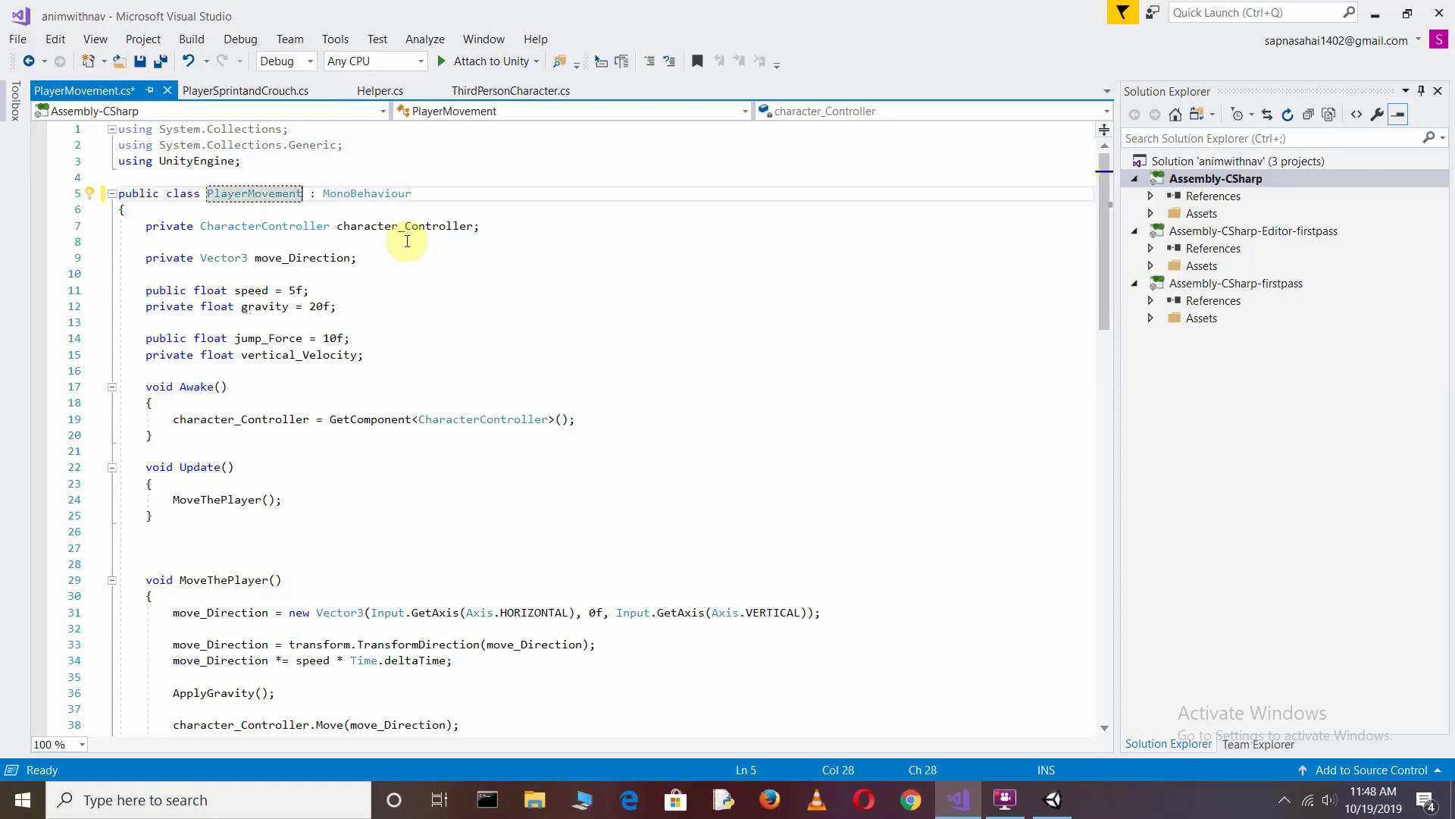
Save PlayerMovement.cs and bring up Helper.cs with the Axis class.
scroll(407, 241, "down", 1)
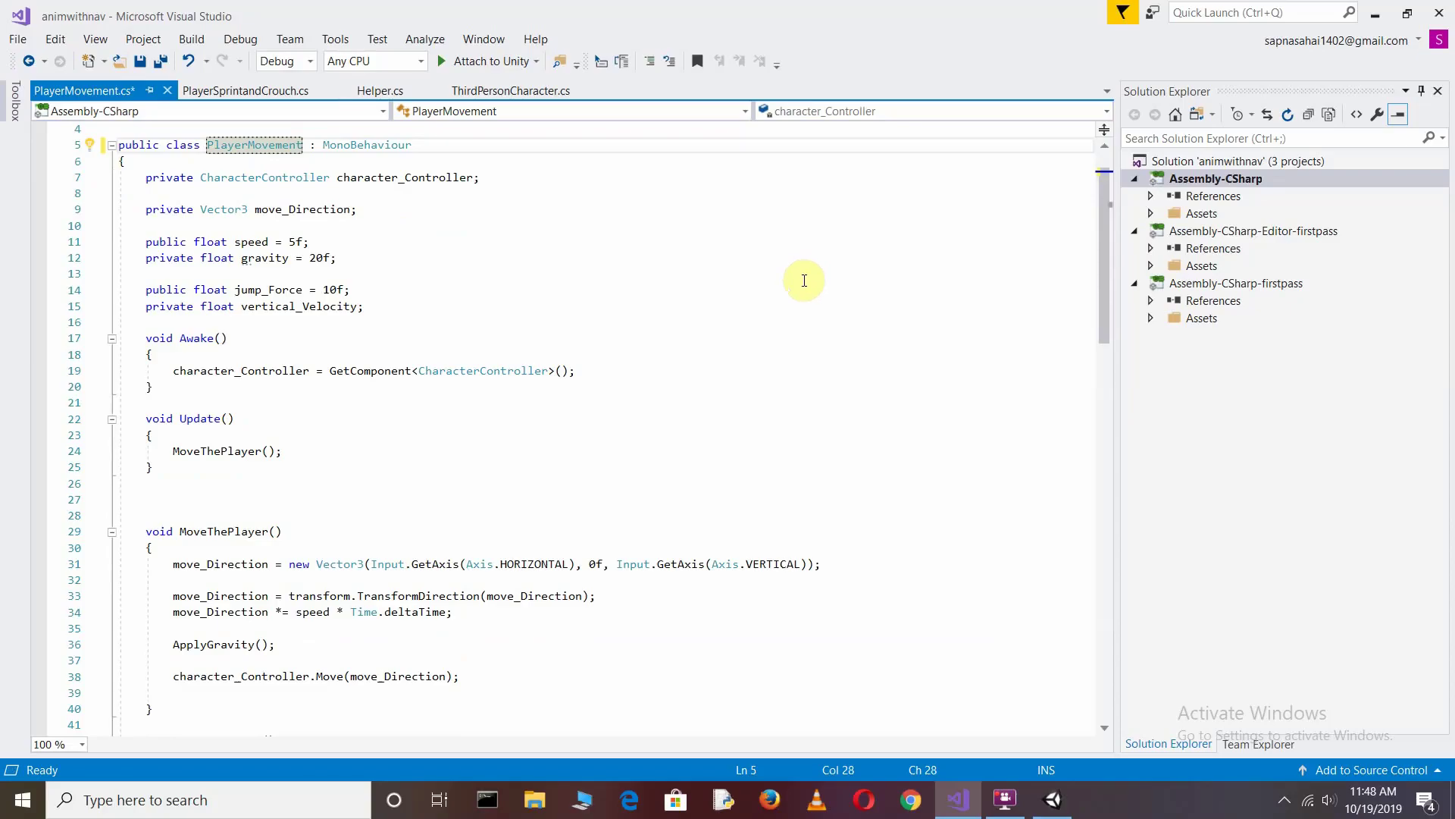
scroll(804, 280, "down", 1)
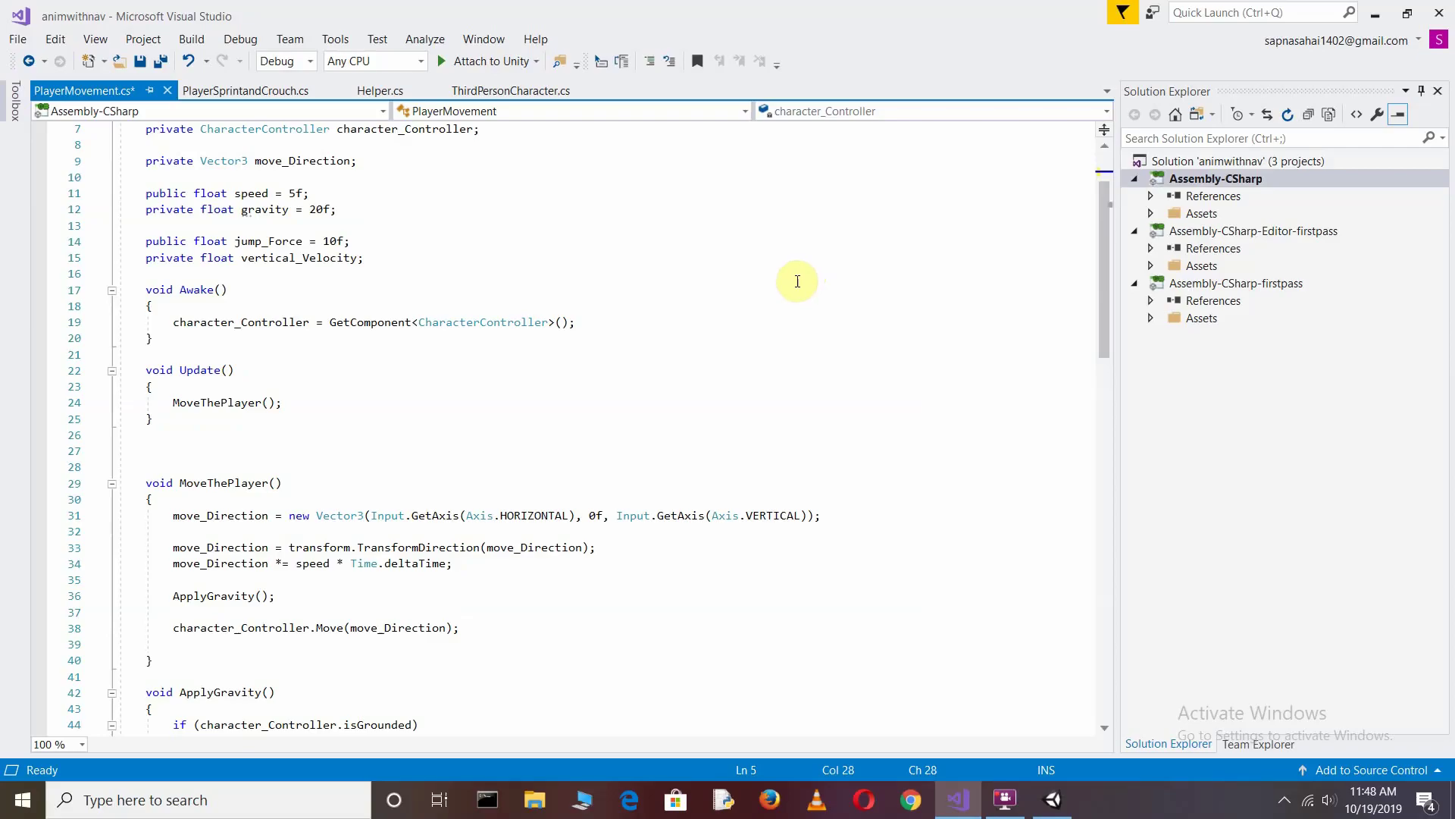
scroll(796, 282, "down", 5)
scroll(797, 283, "down", 4)
scroll(796, 283, "down", 1)
scroll(796, 280, "up", 12)
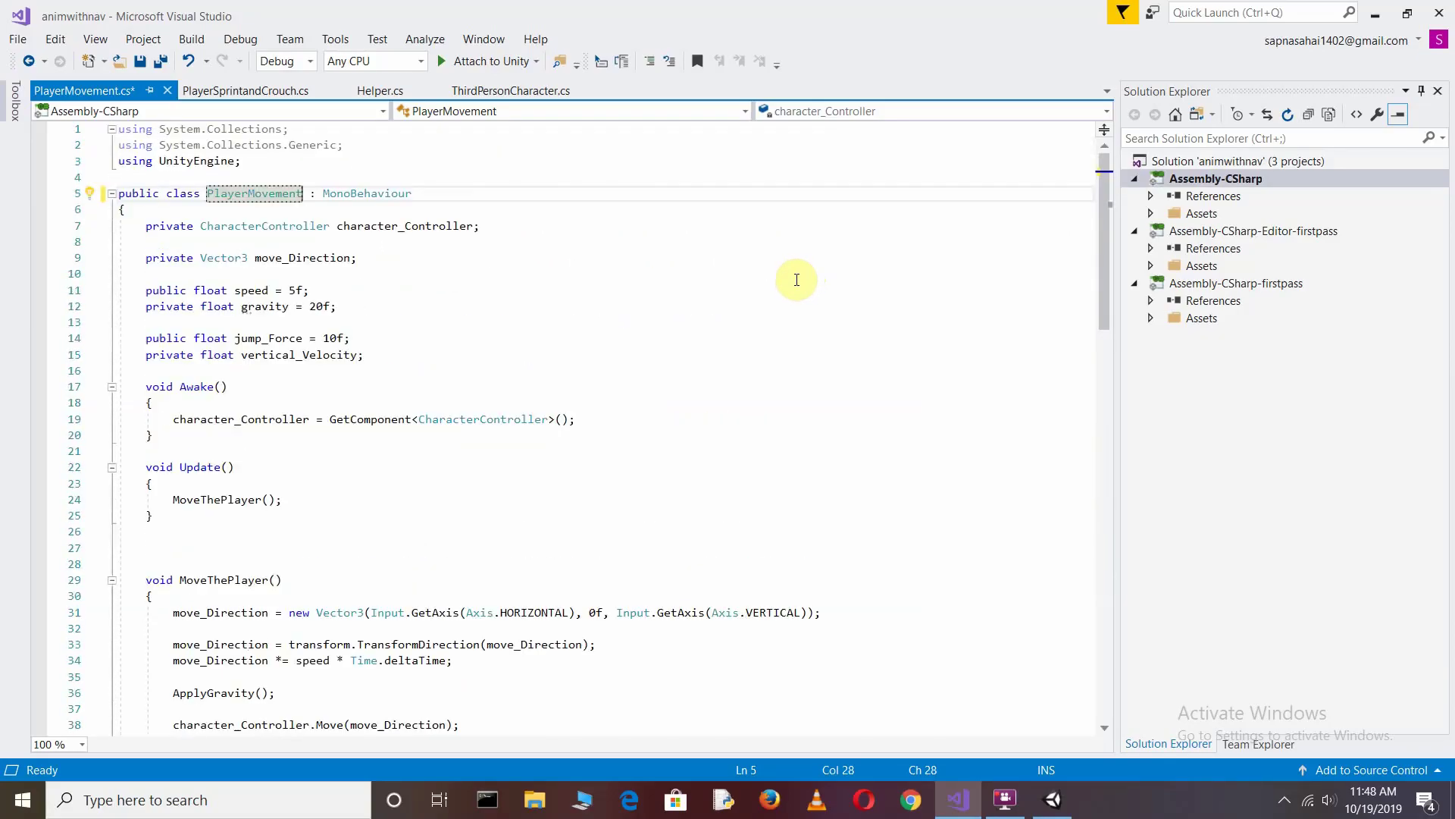
key("ctrl+s")
left_click(375, 91)
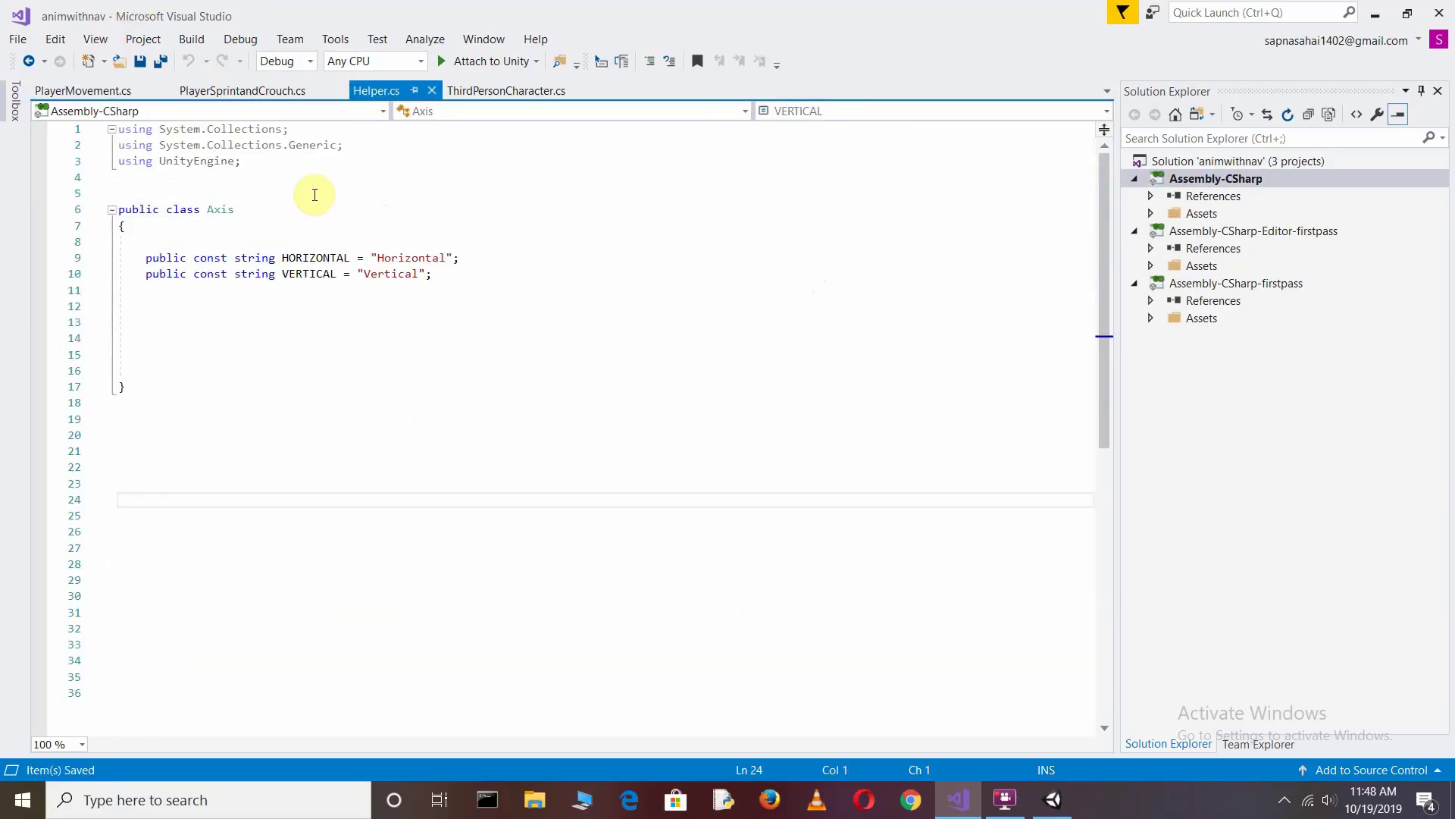
In PlayerSprintandCrouch.cs, start 'playerMovement' in Awake and declare private PlayerMovement playerMovement at the class top.
left_click(267, 91)
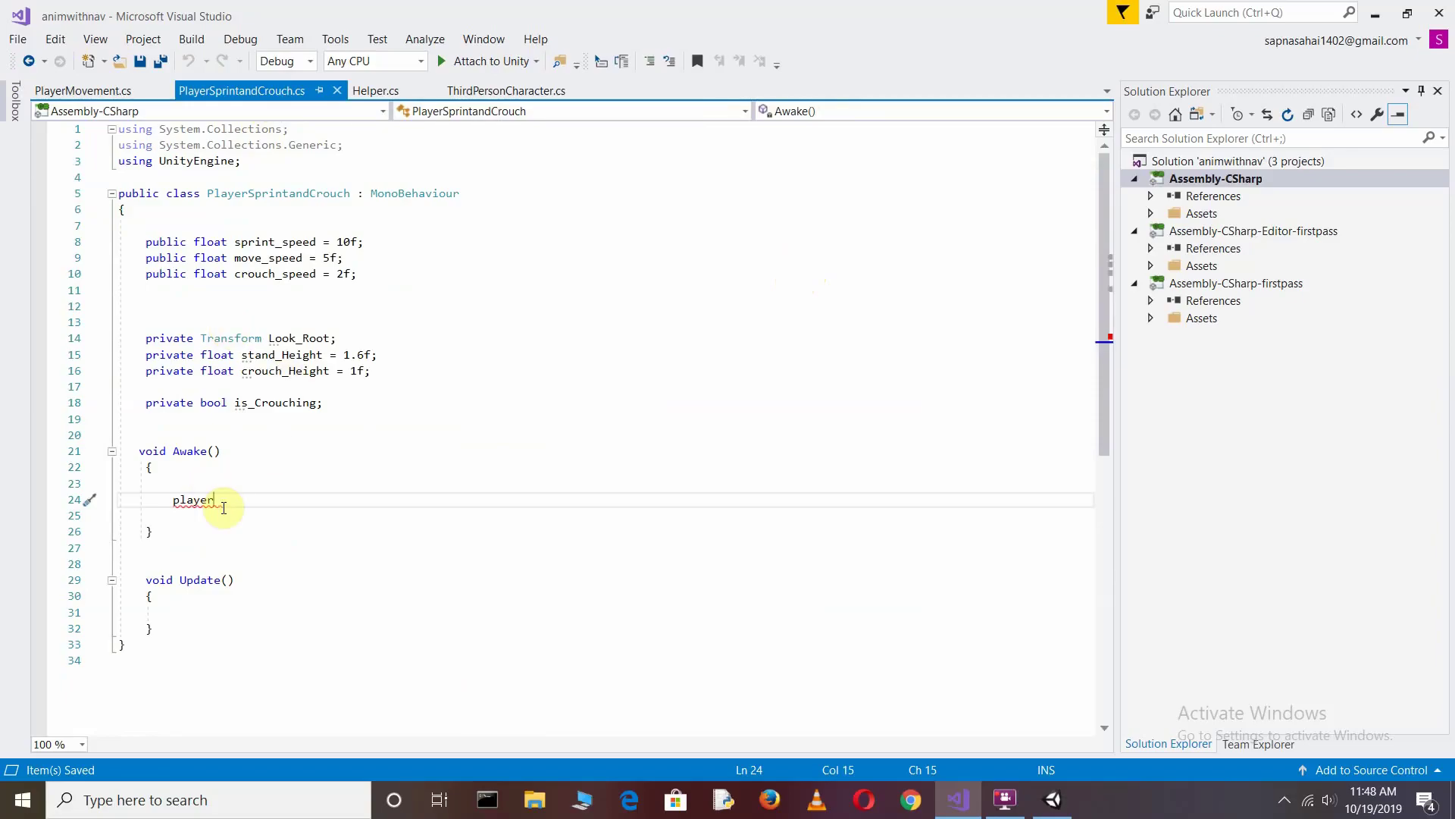
type("Movement =")
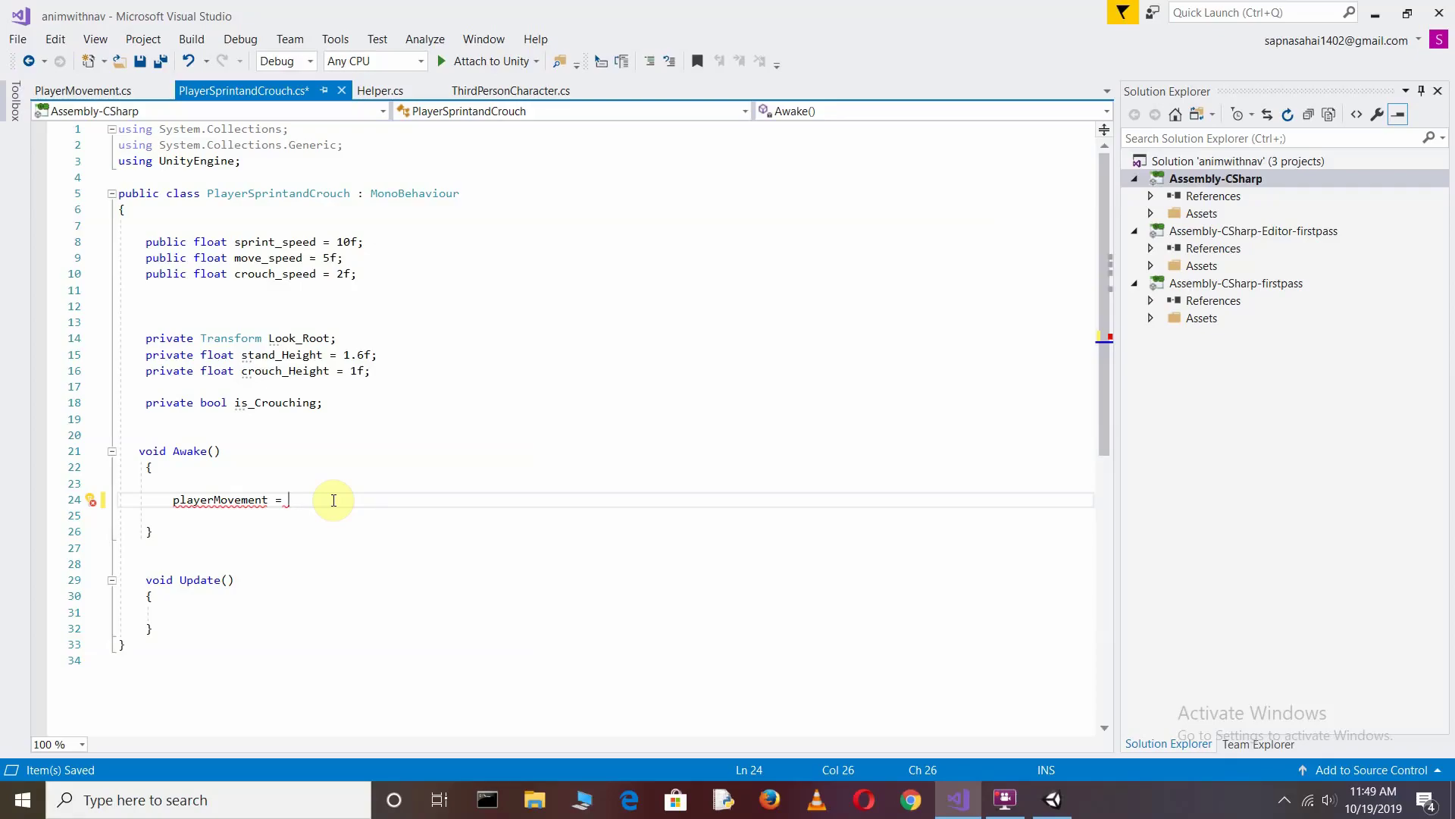
left_click(166, 211)
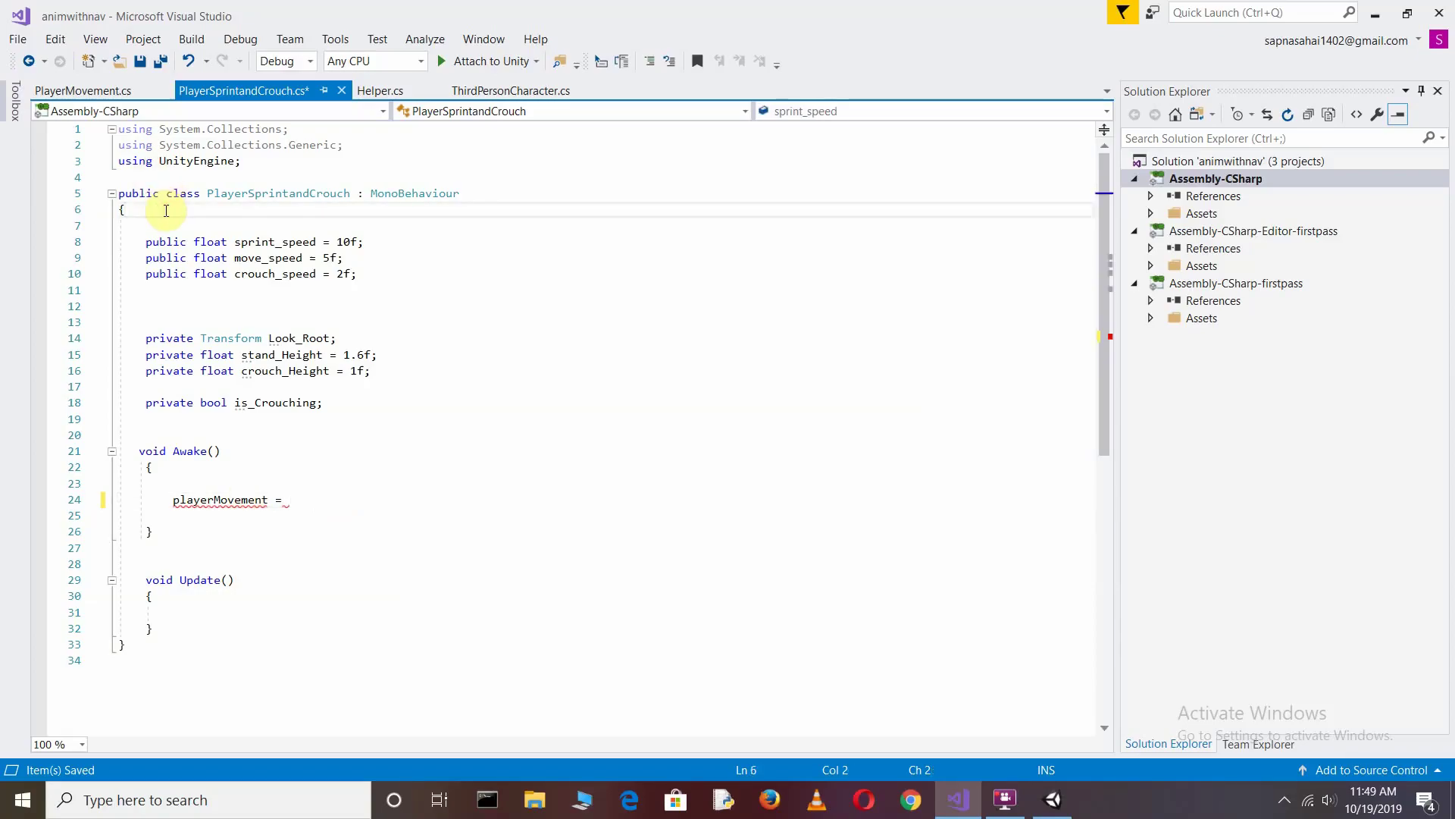
key("Return")
key("Return")
type("private ")
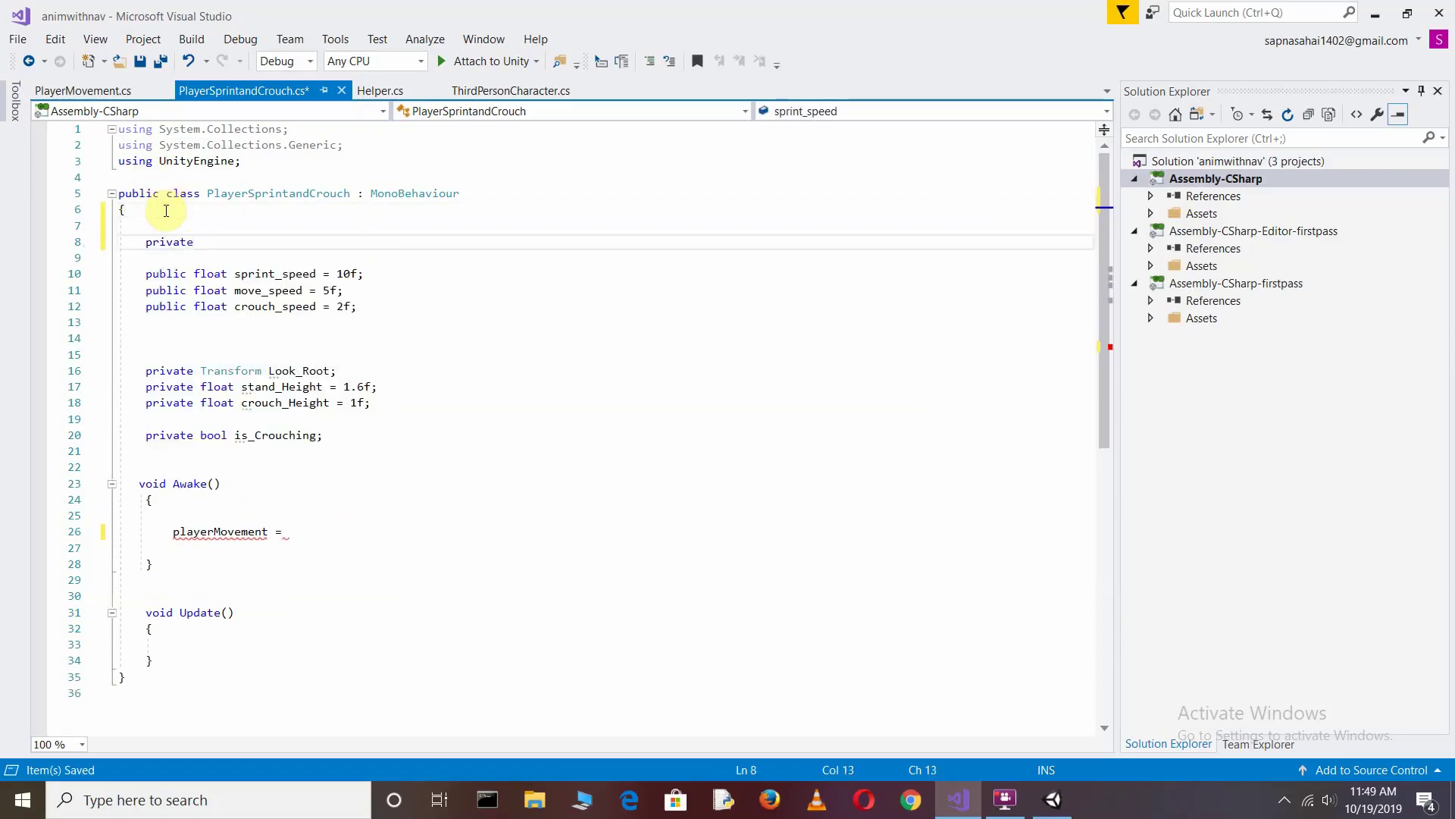
type("PlayerMo")
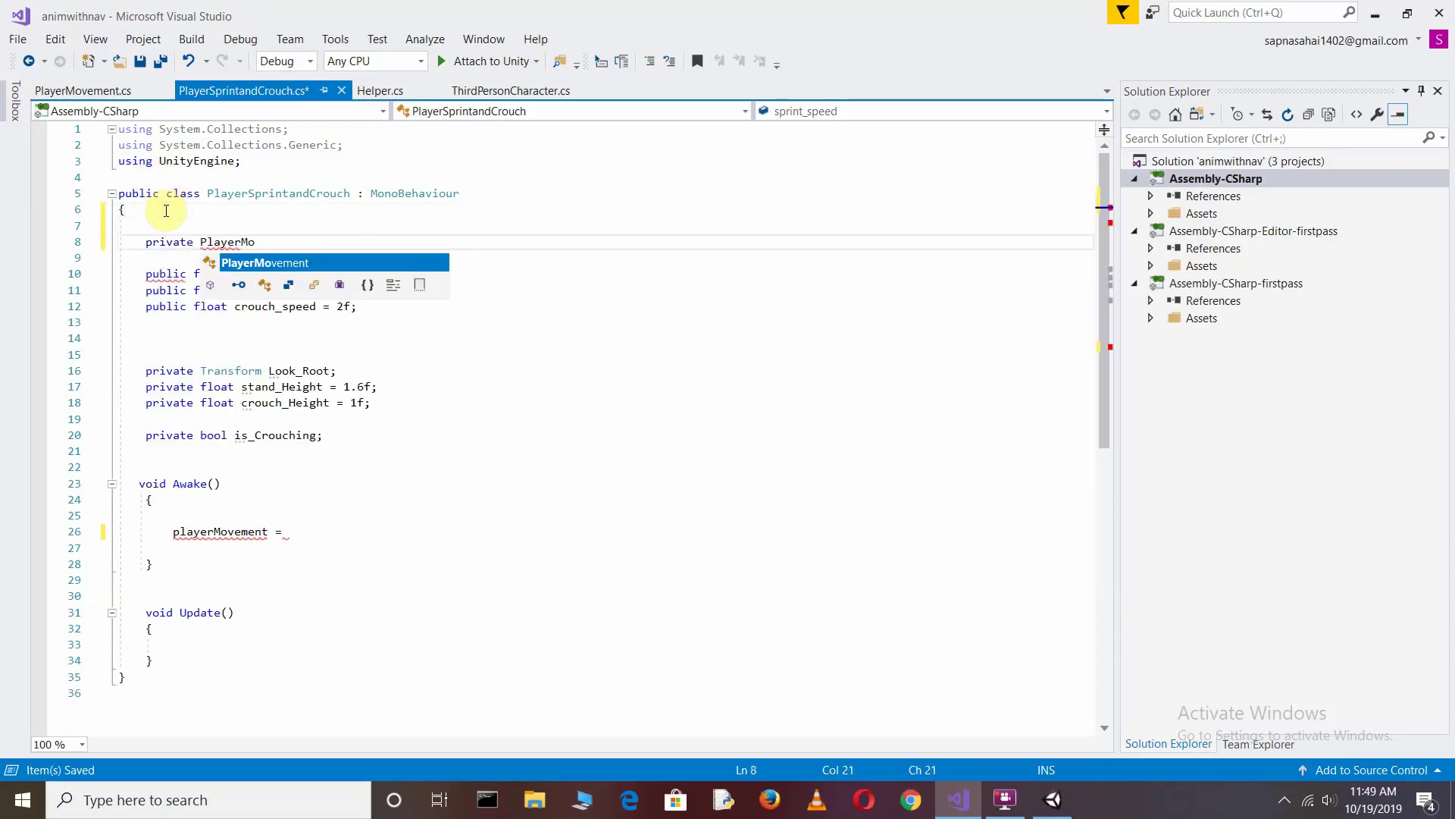
type("vement pl")
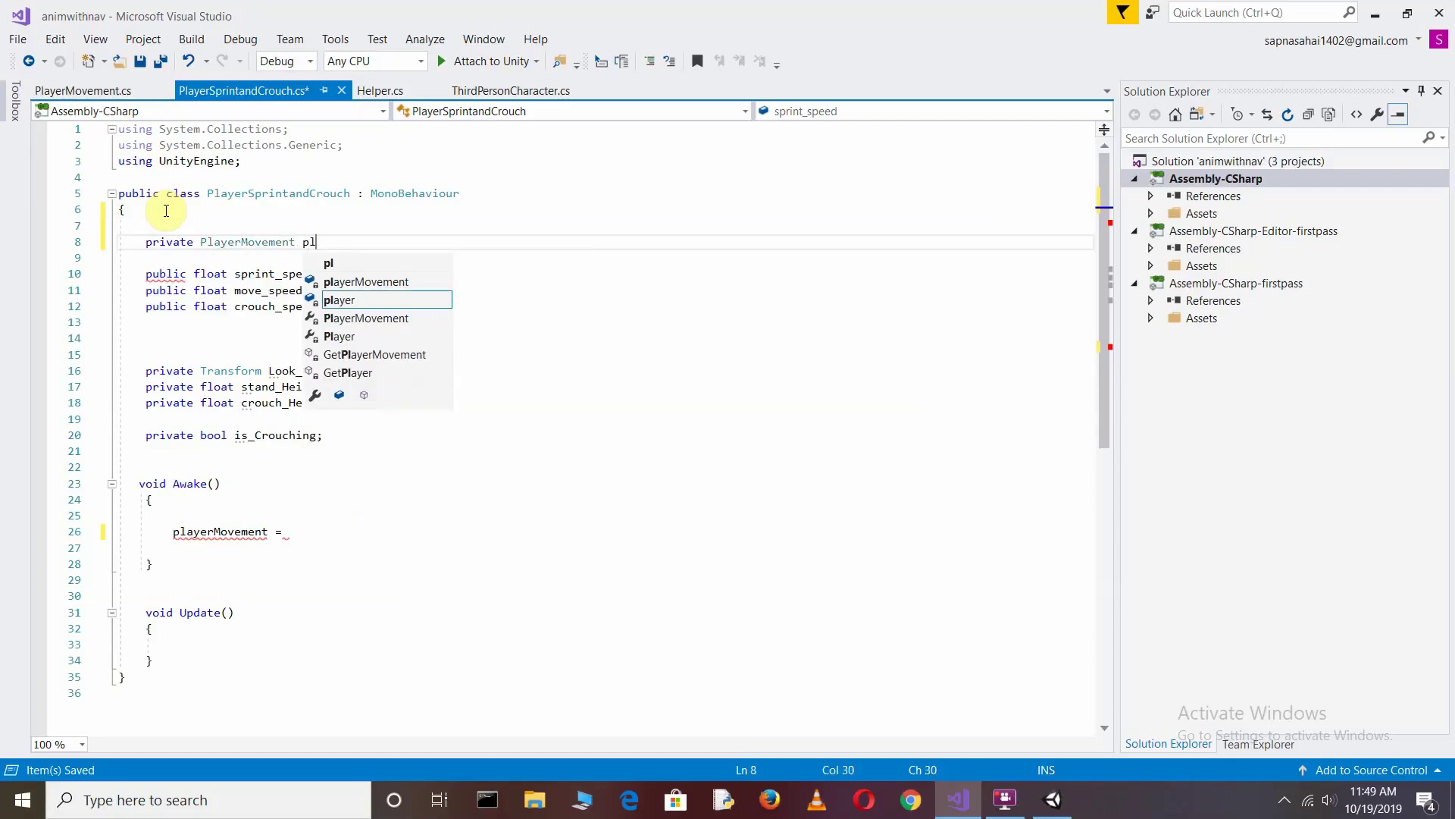
type("ayer")
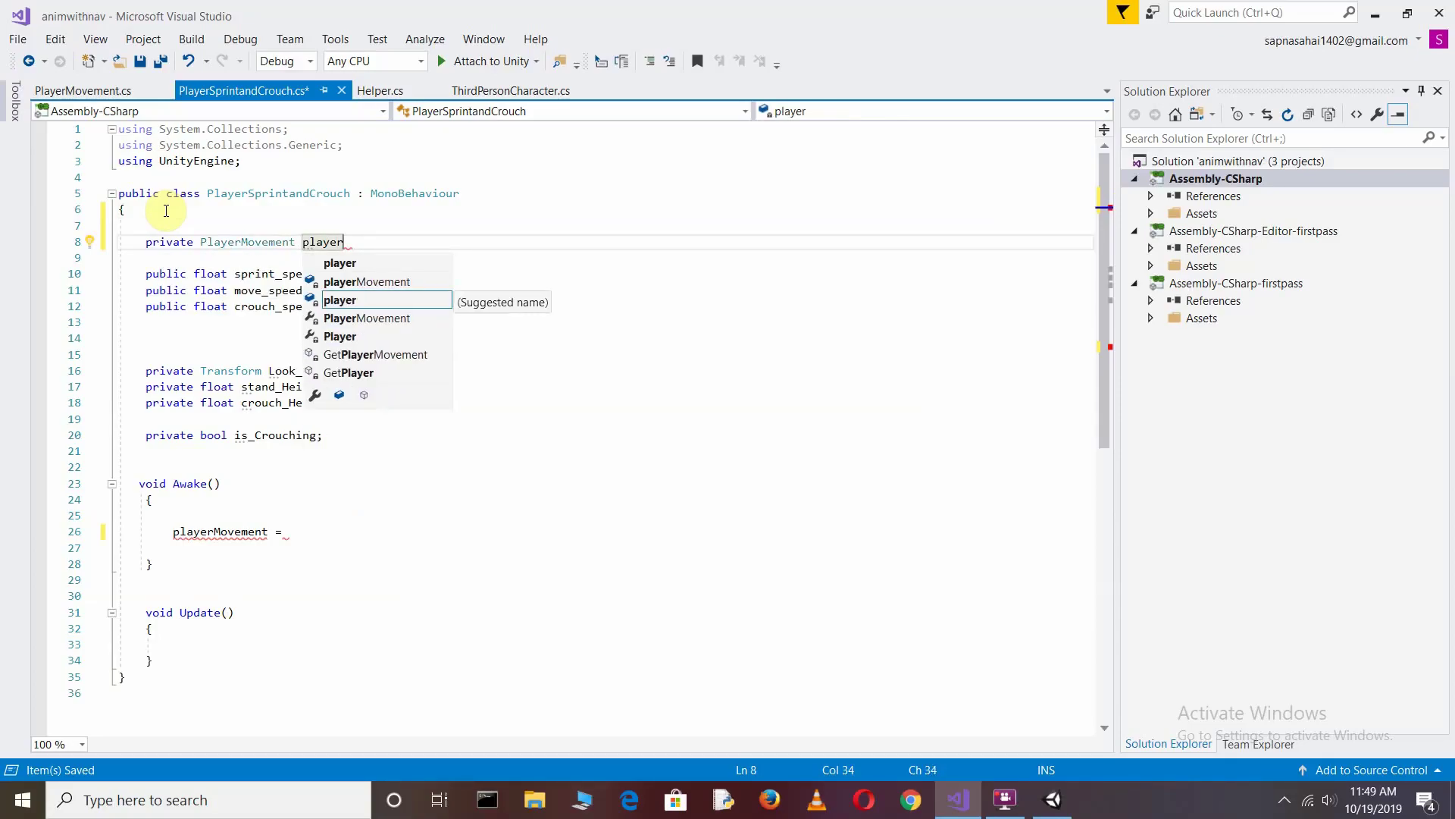
type("Movement;")
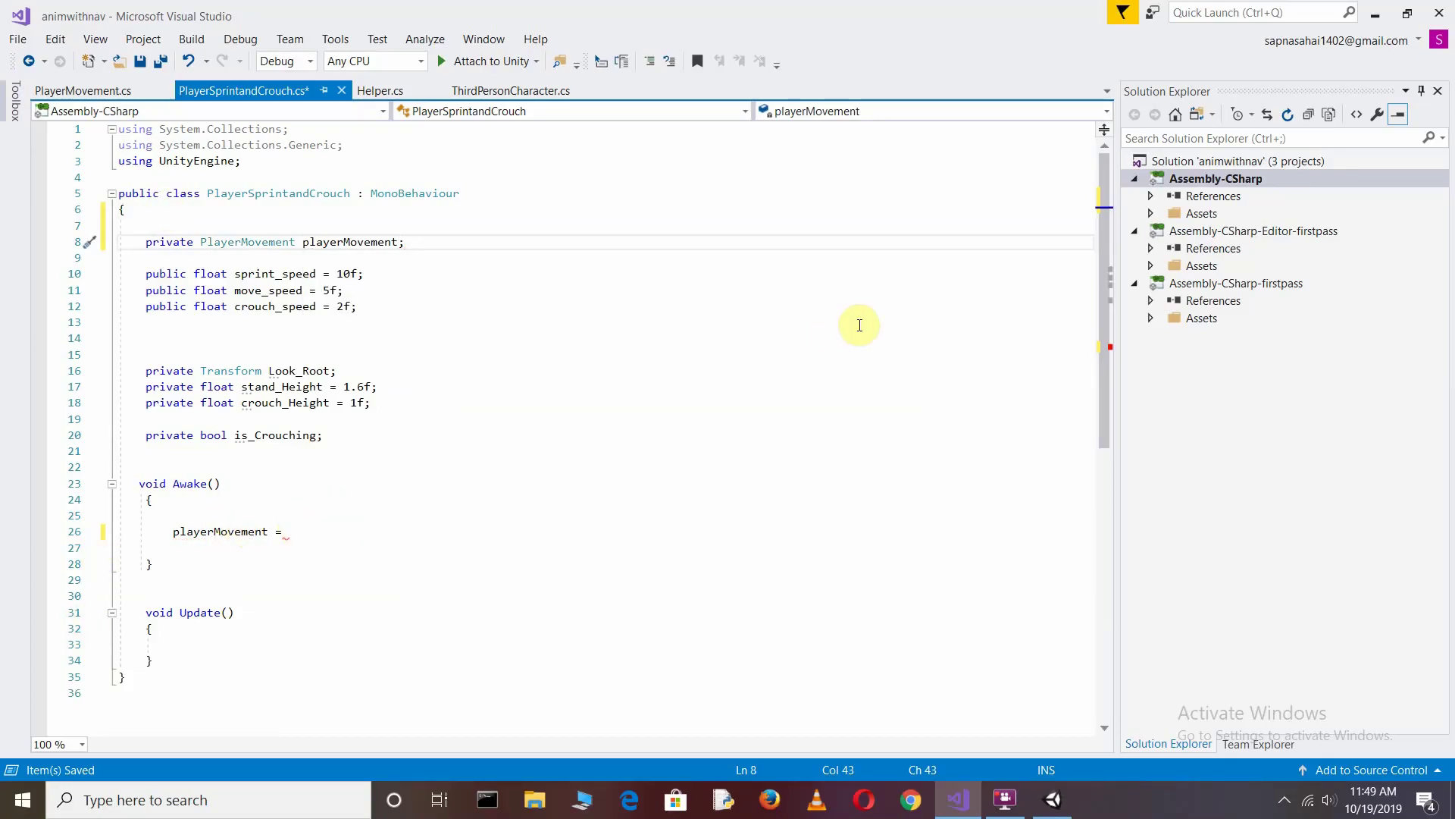
key("Down")
key("Down")
key("Down")
key("Down")
key("Down")
key("Down")
key("Down")
key("Down")
key("Down")
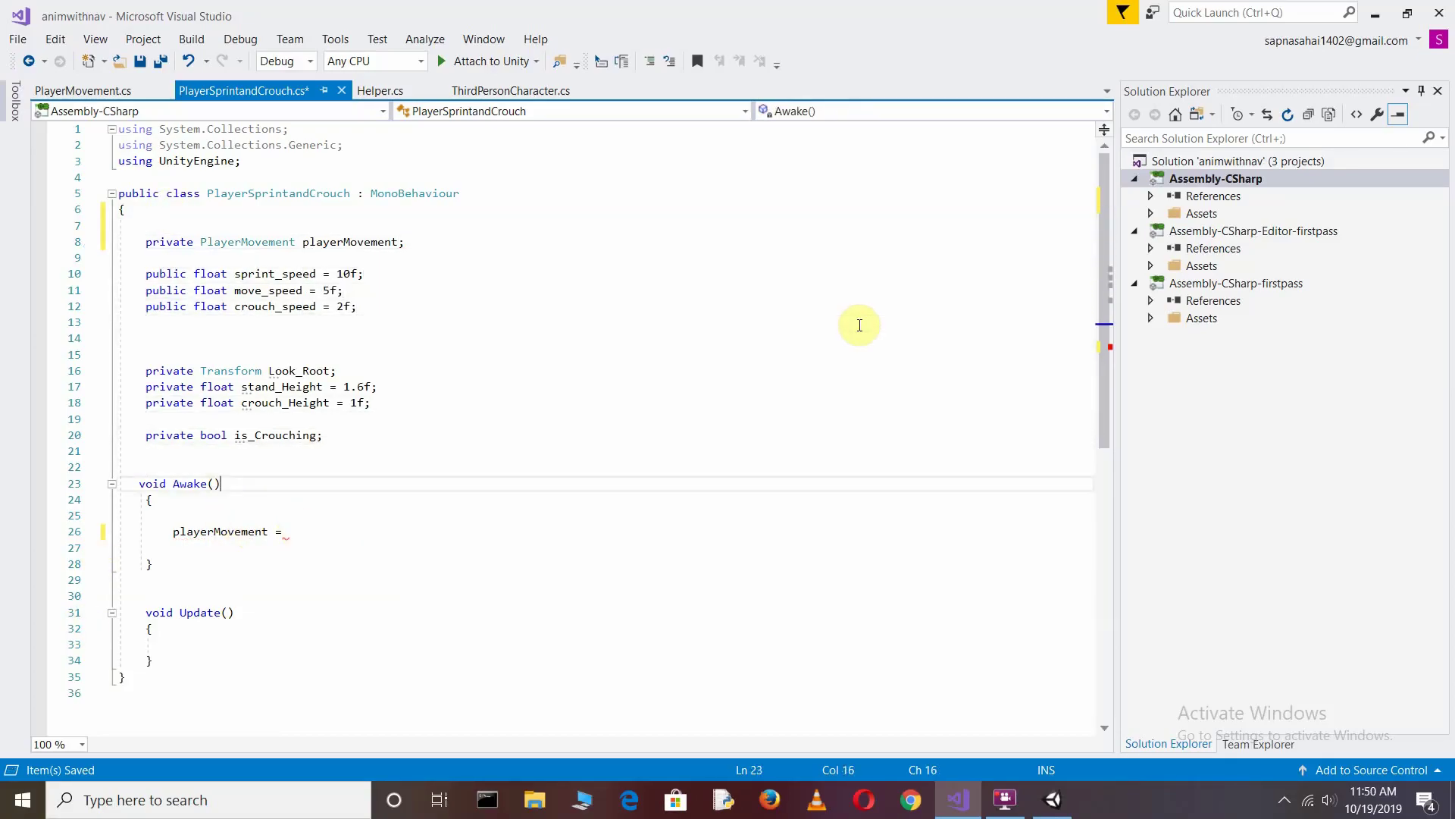
key("Down")
key("Down")
key("Down")
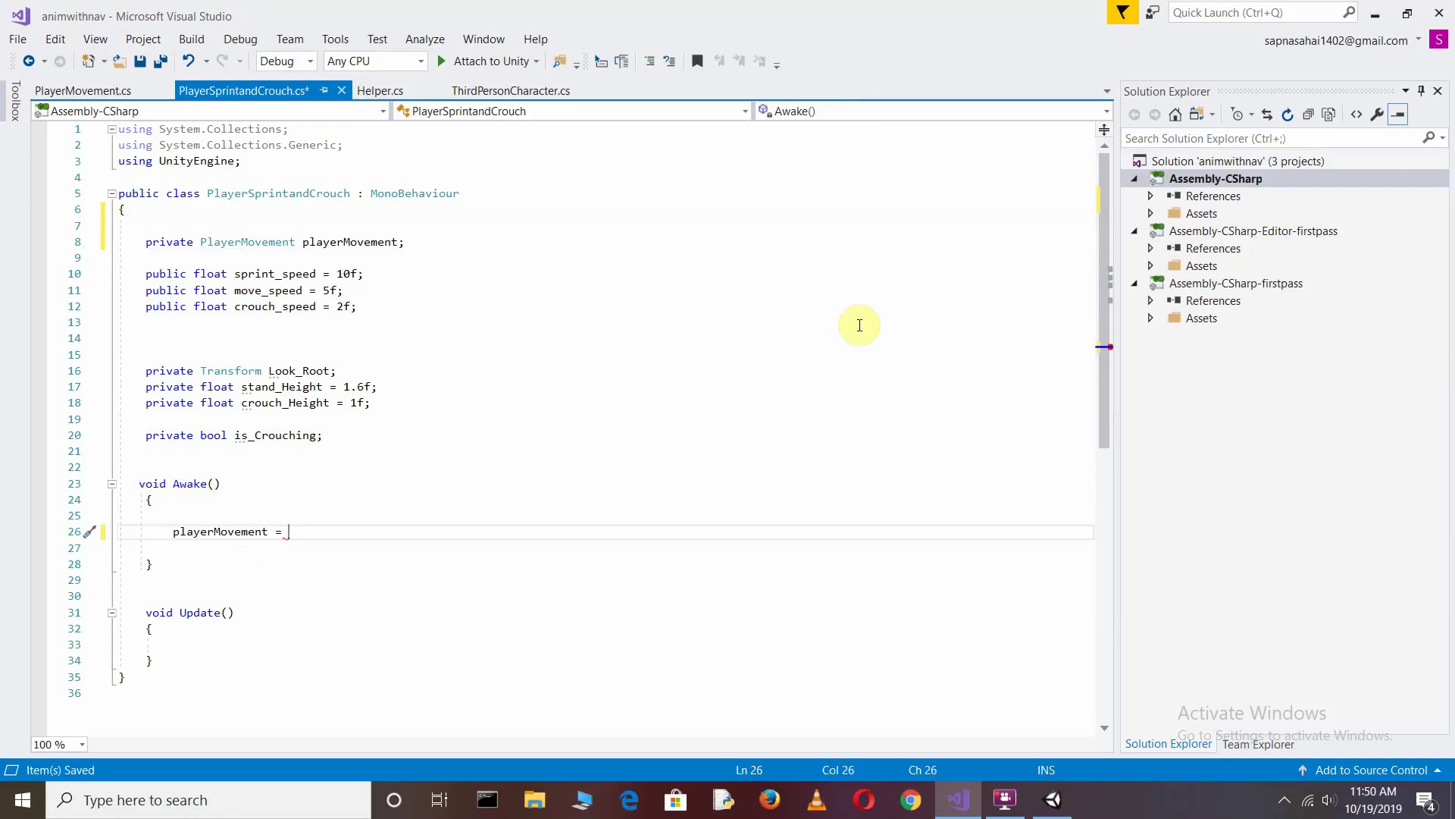
Assign playerMovement = GetComponent<PlayerMovement>(); in Awake().
left_click(144, 483)
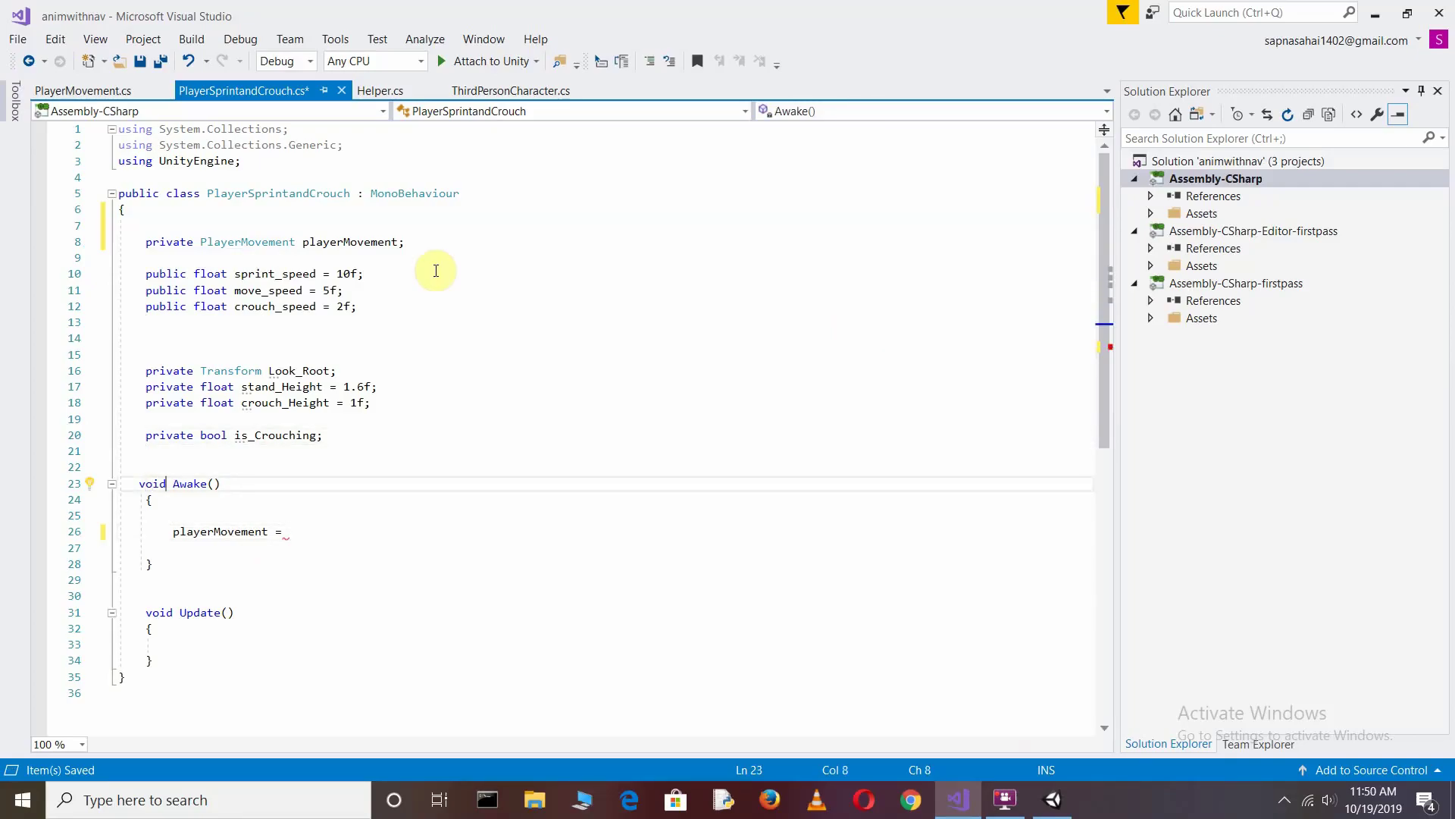
key("Down")
key("Down")
key("Down")
key("End")
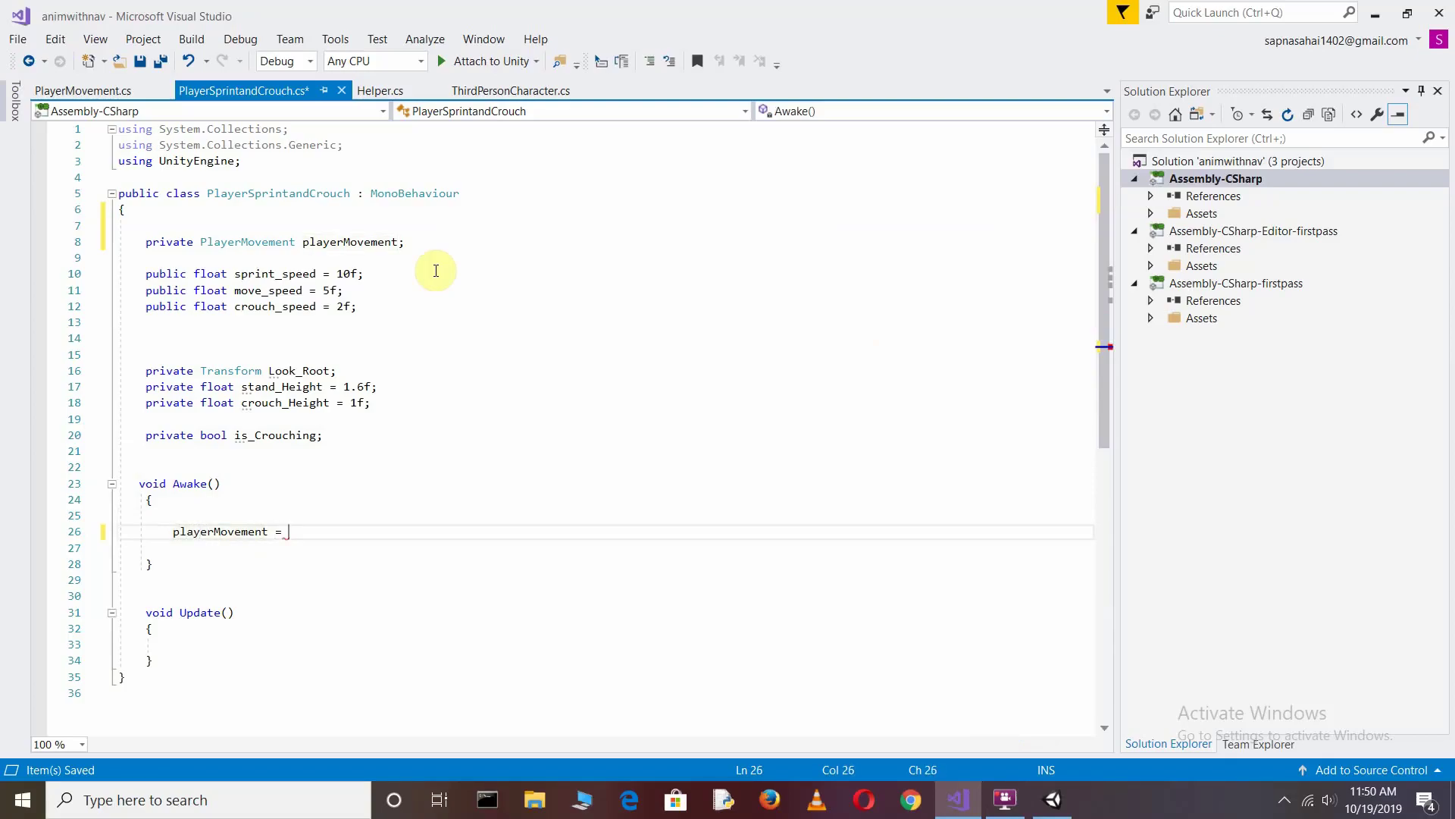
type("get")
key("Tab")
type("<")
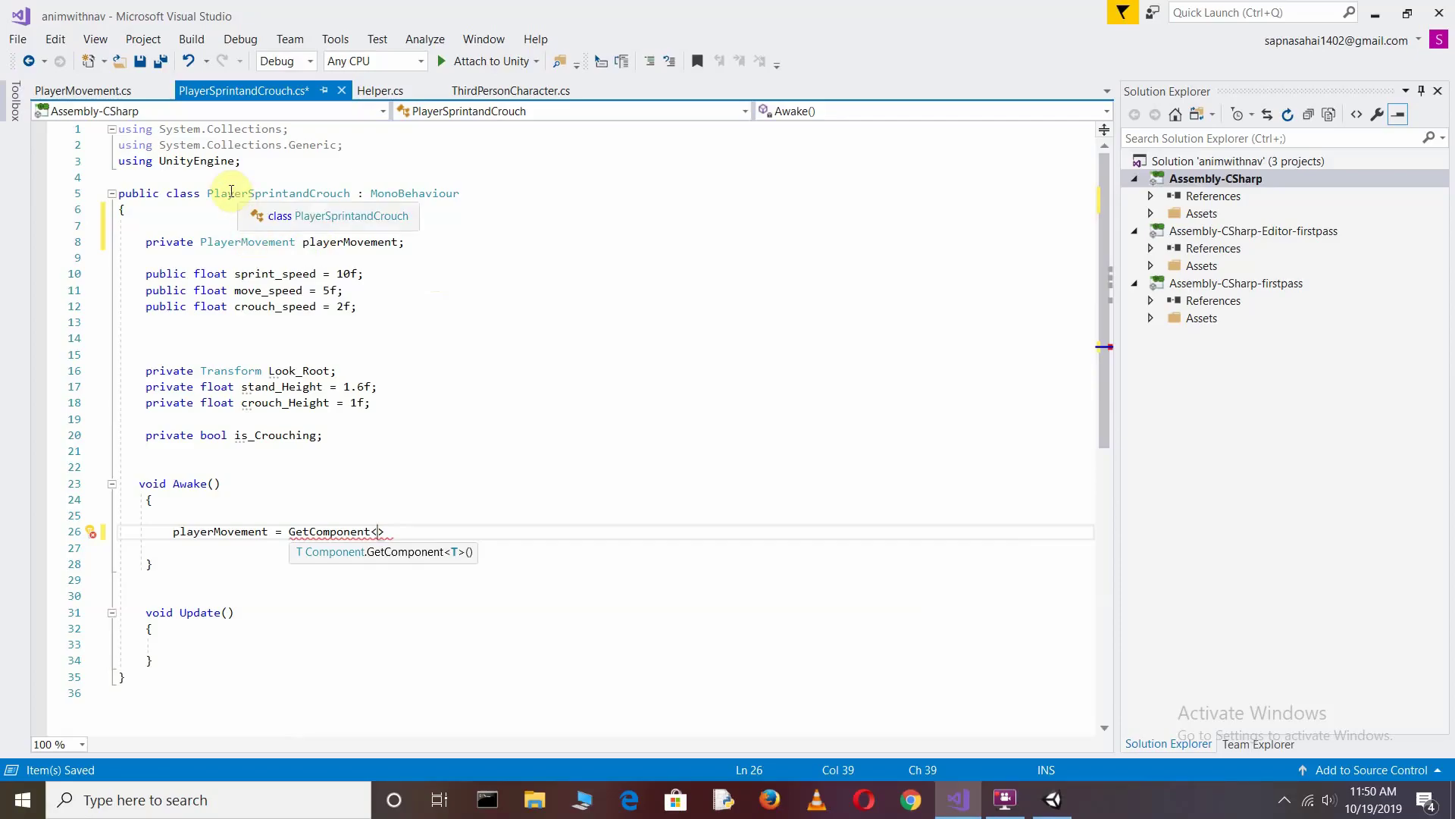
left_click(268, 242)
key("ctrl+c")
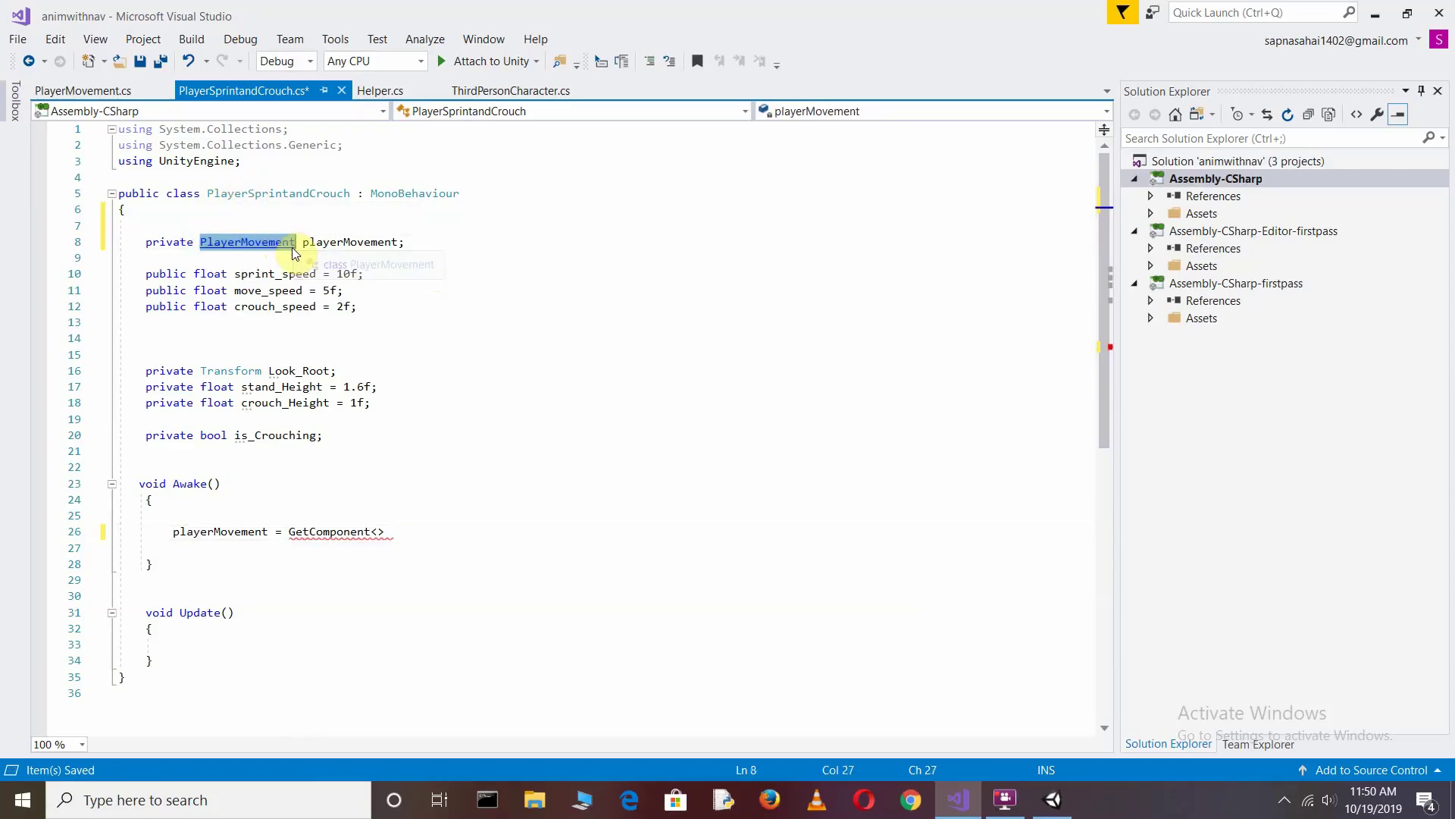
left_click(380, 532)
key("ctrl+v")
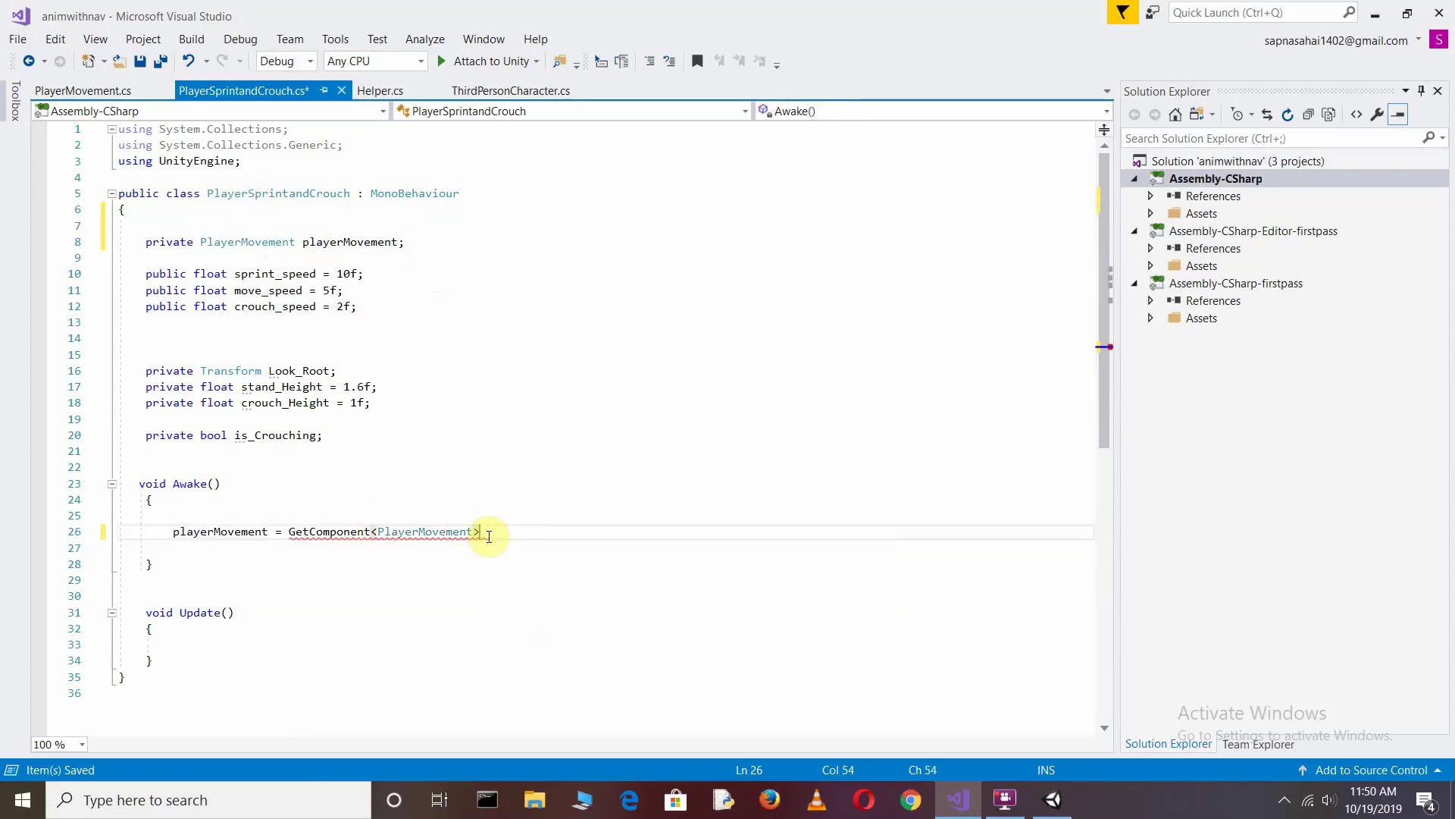
type("();")
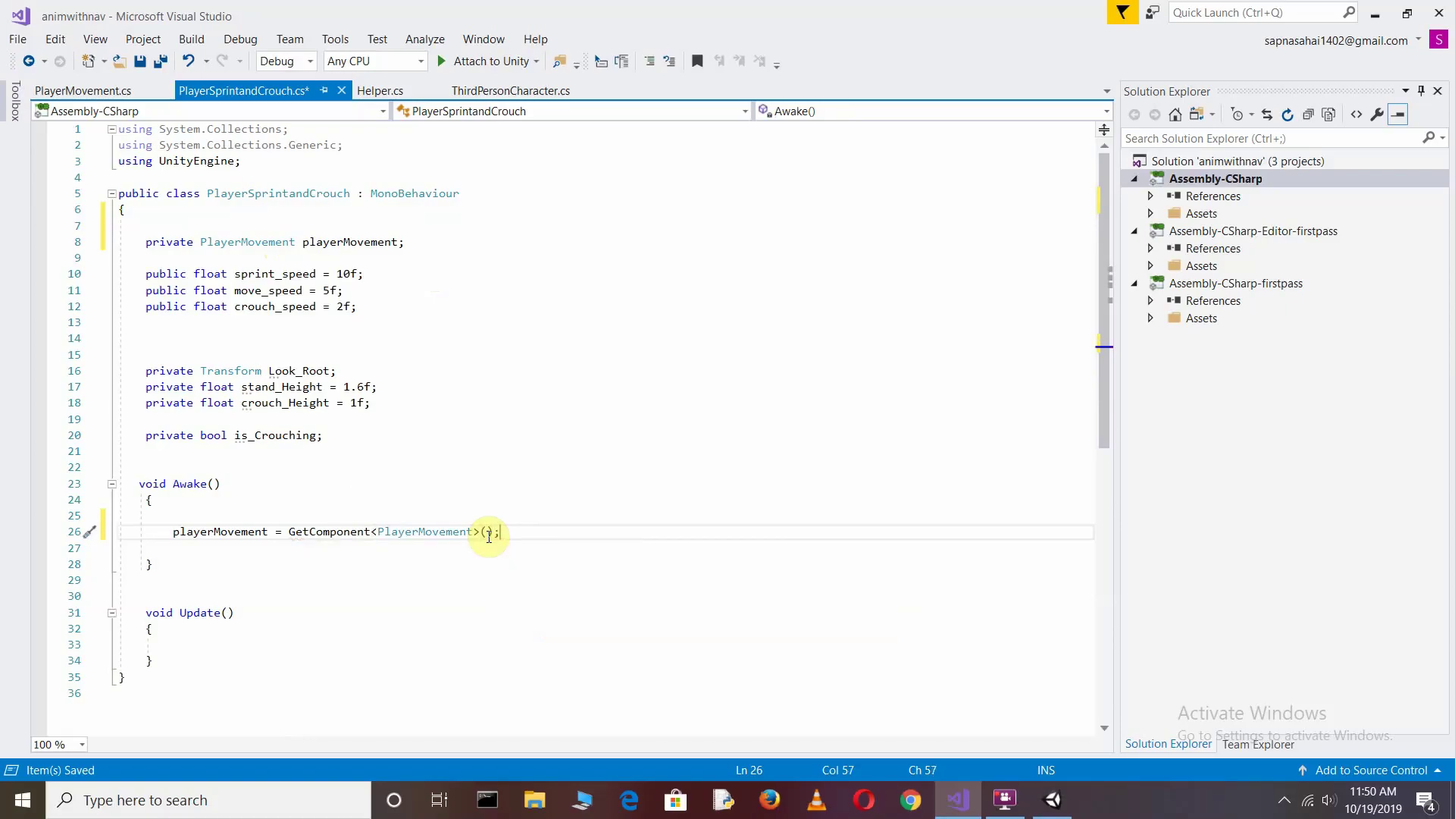
Set Look_Root = transform.GetChild(0); in Awake() and save the script.
key("Return")
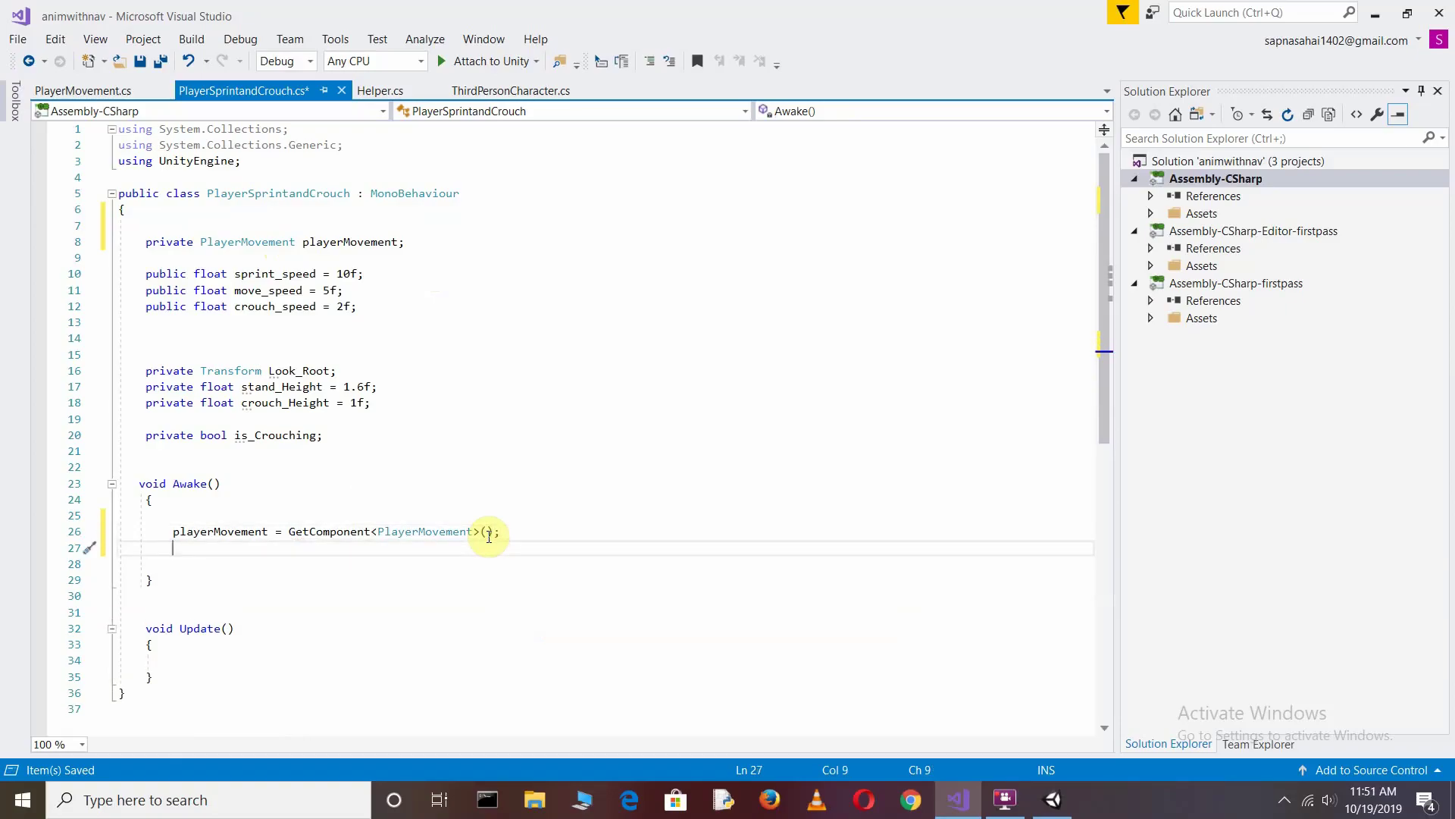
type("LookRoot")
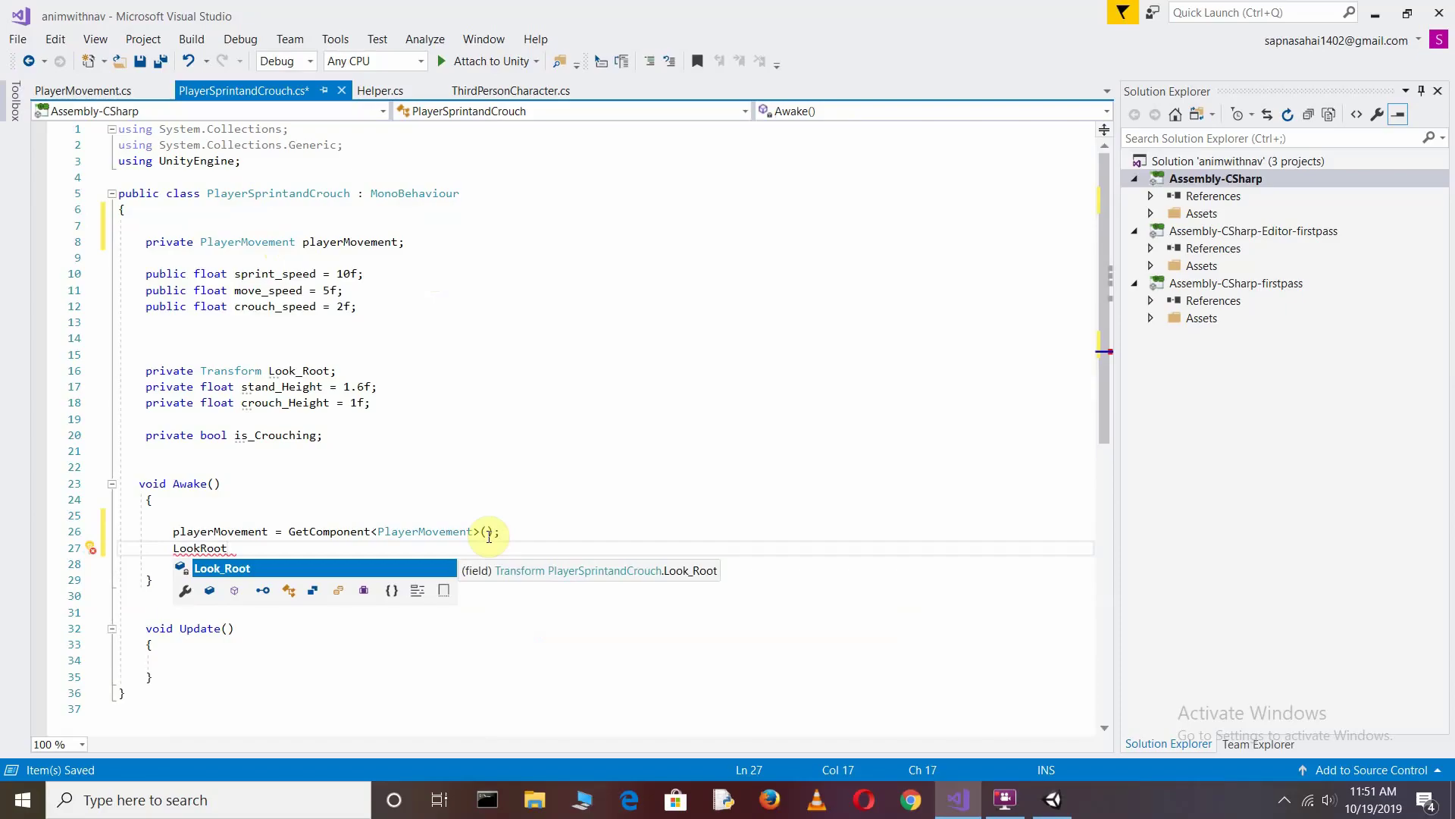
key("Tab")
type("= ")
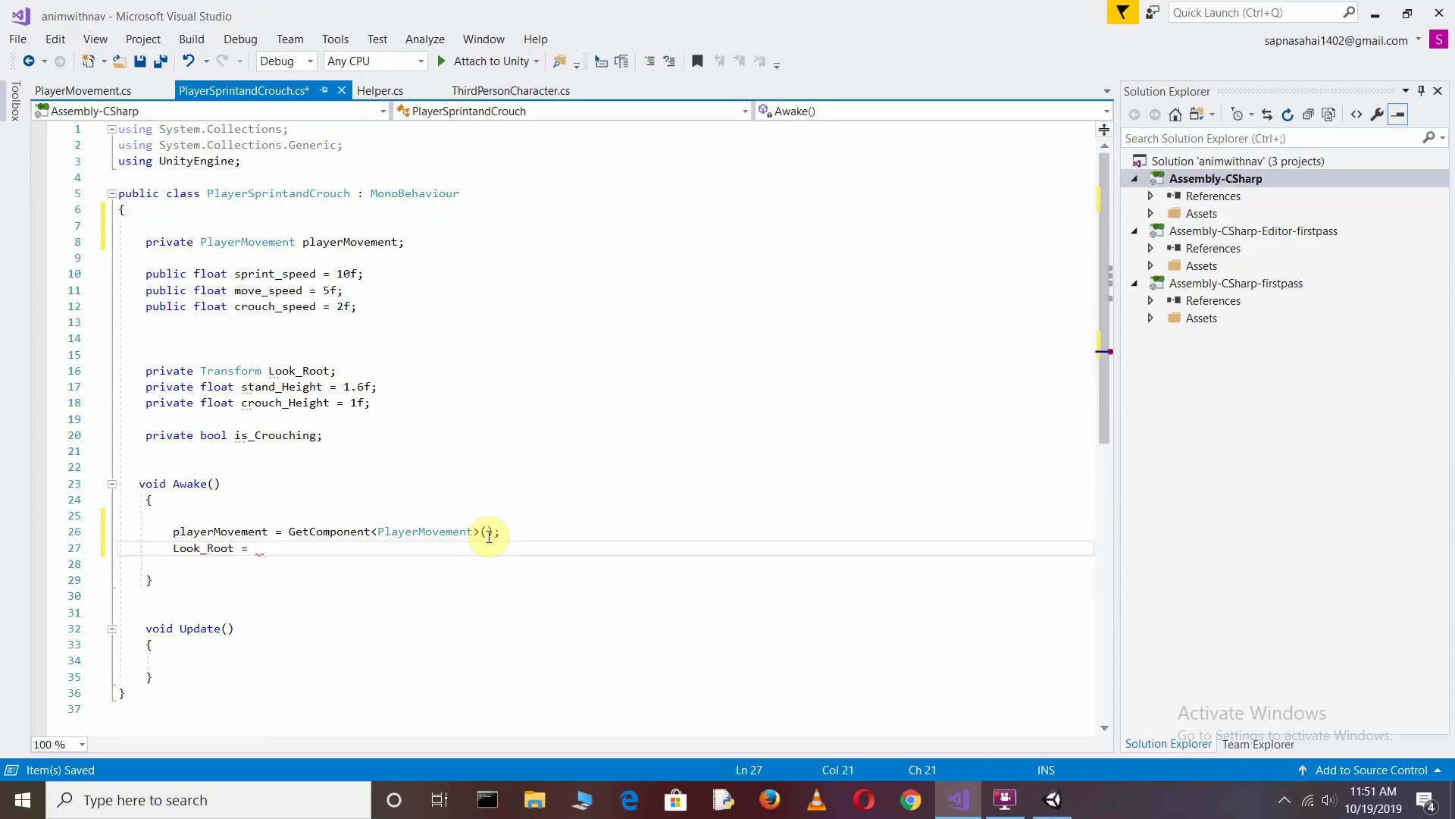
type("transform")
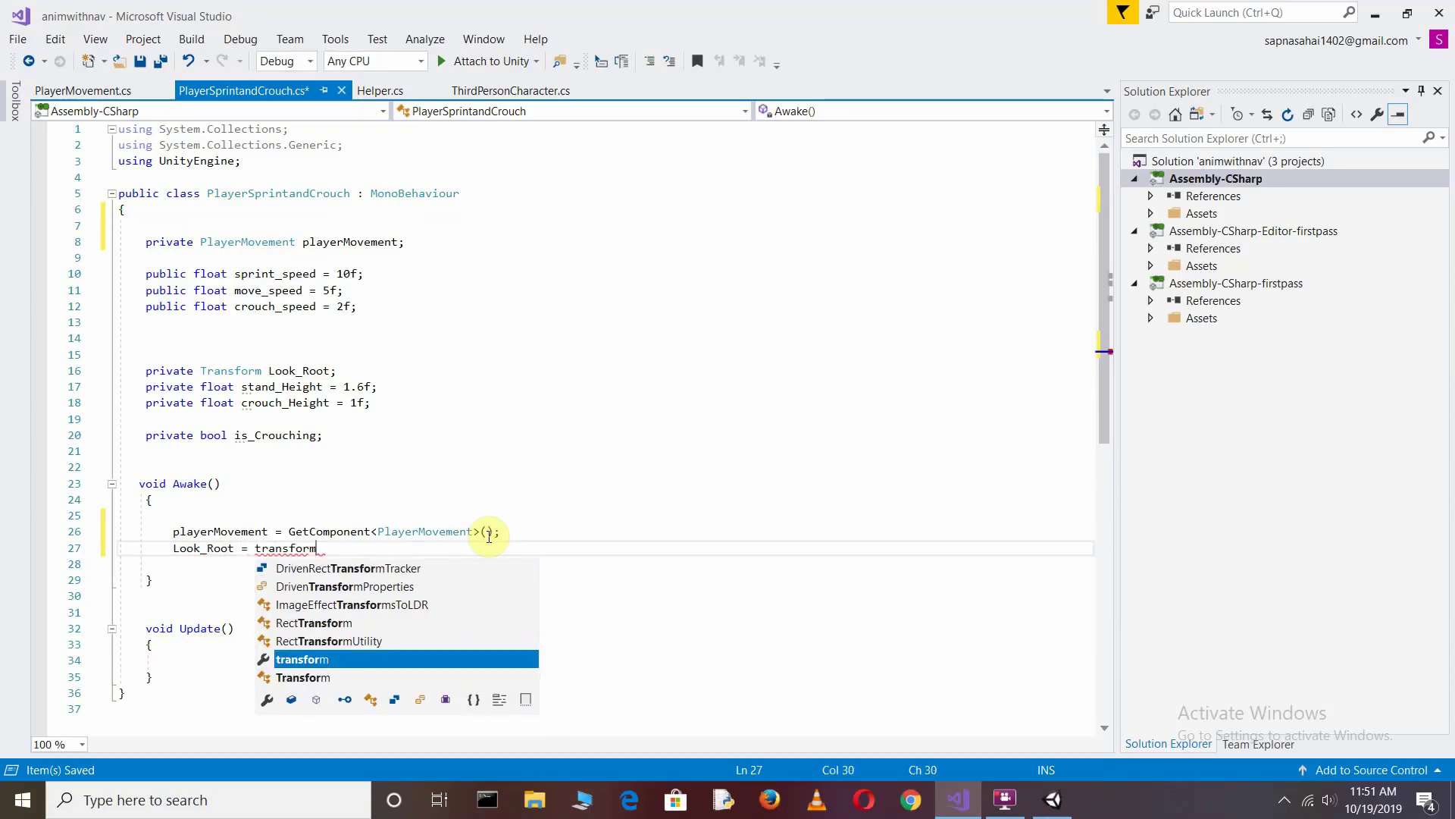
key("Escape")
type(".g")
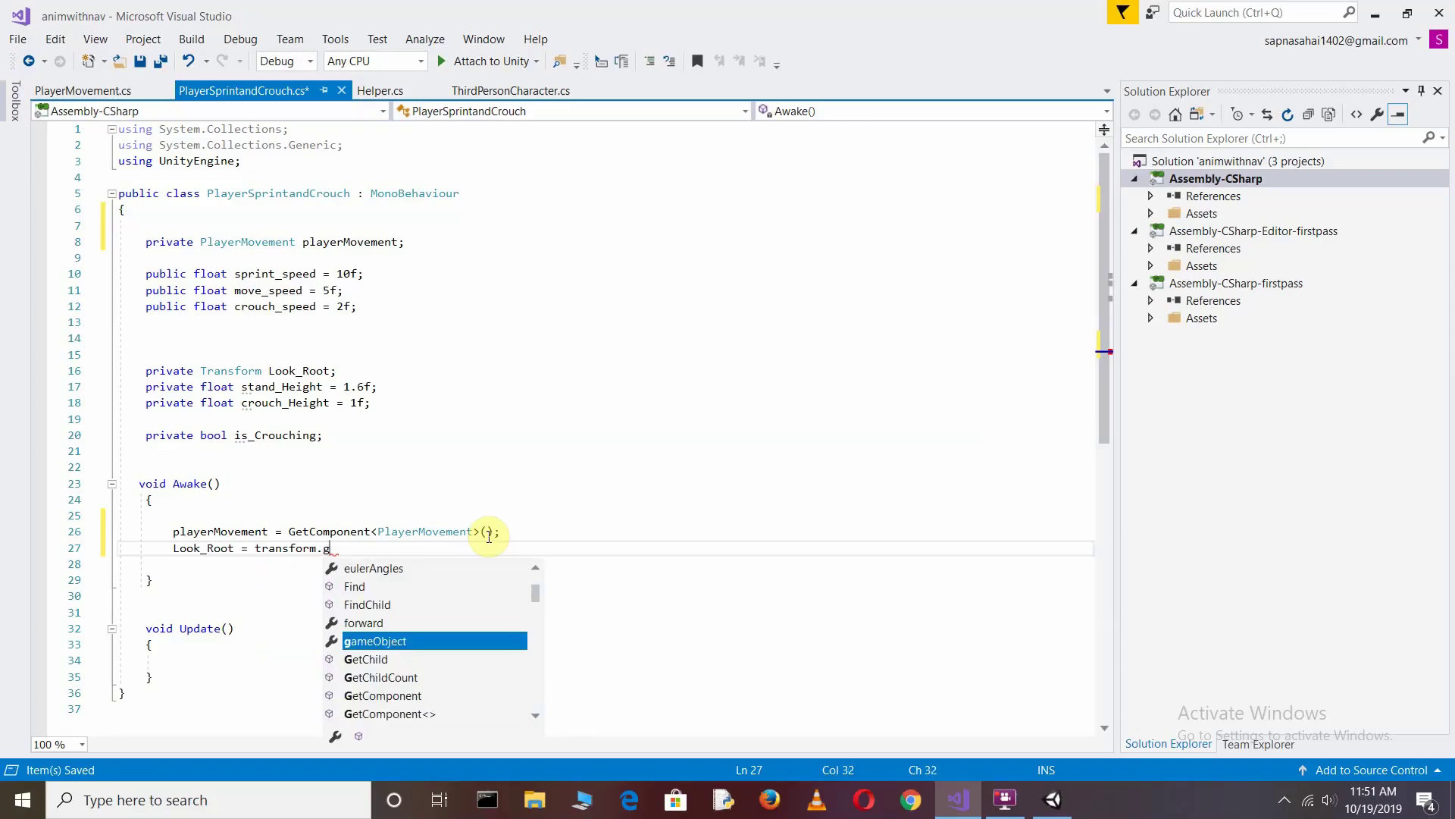
type("et")
key("Up")
key("Up")
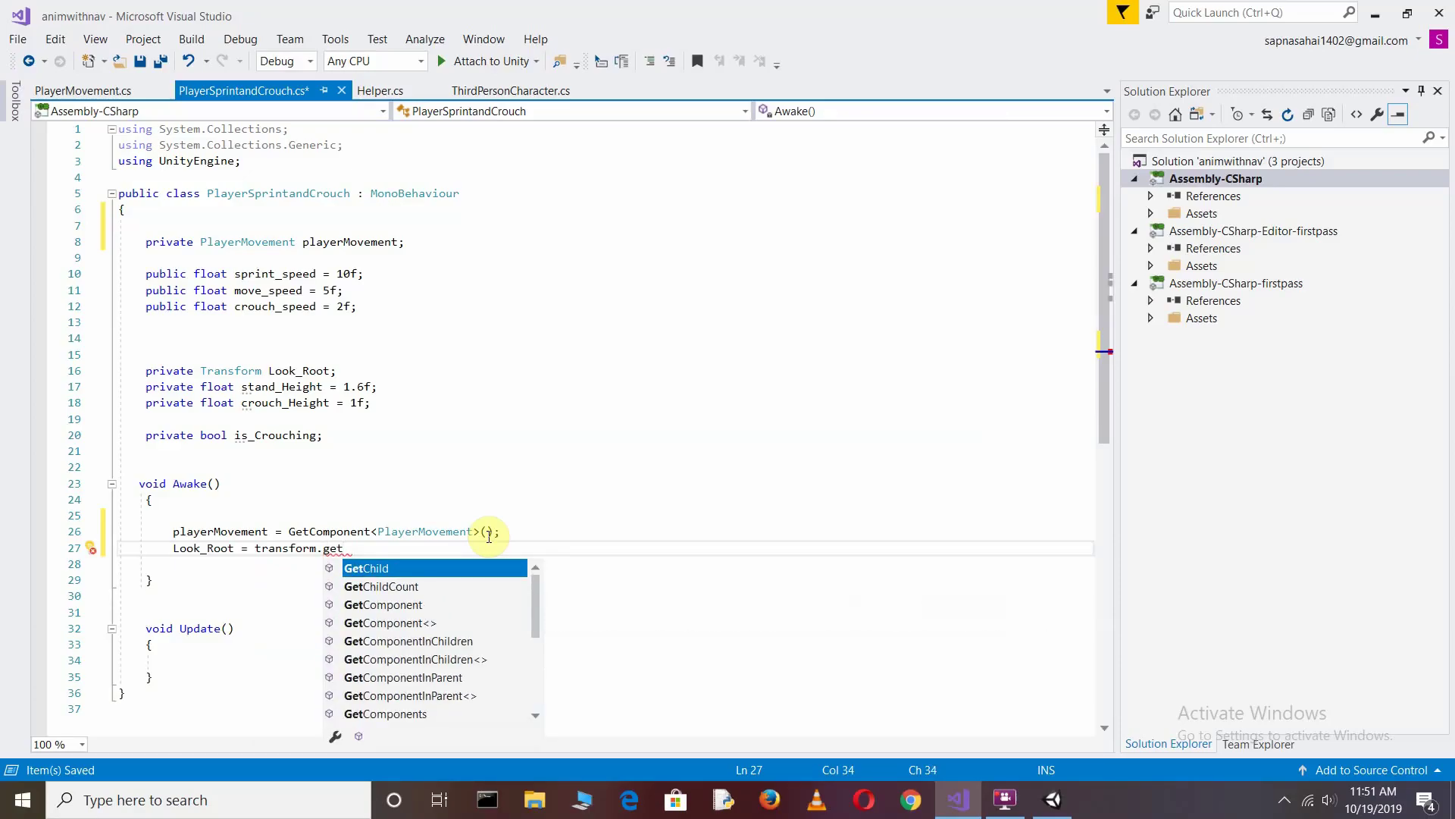
key("Tab")
type("(")
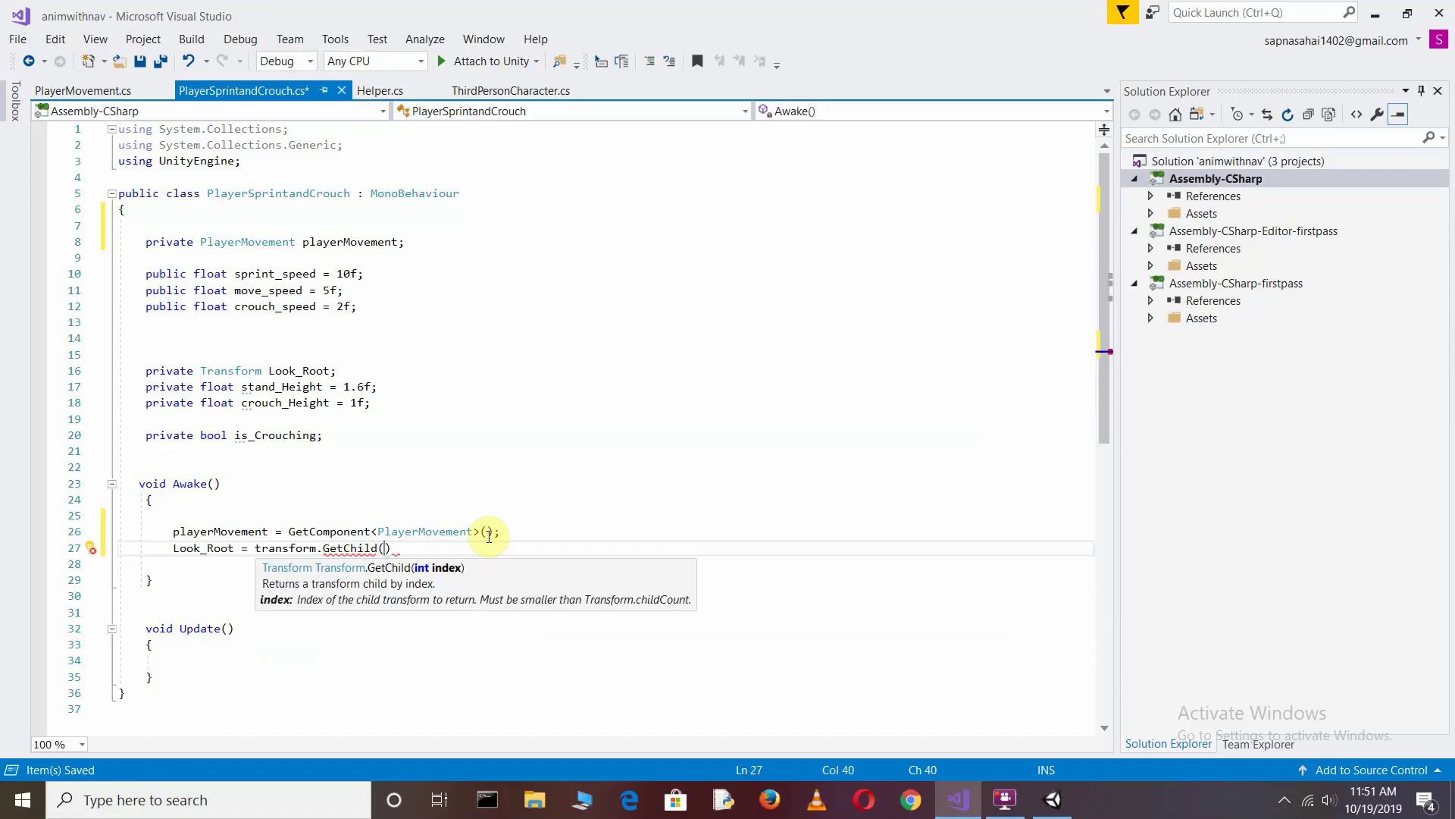
type("0)")
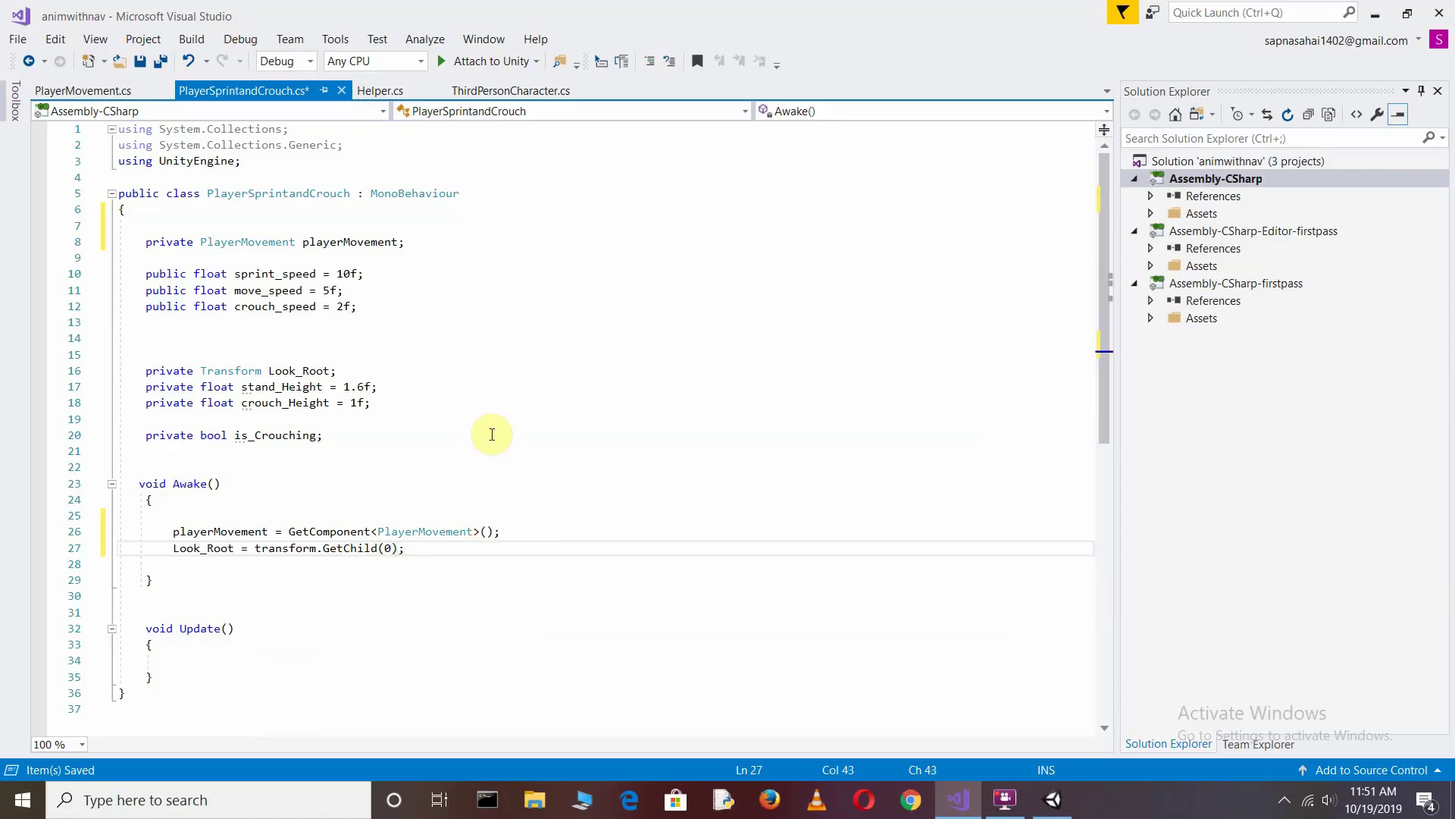
key("ctrl+s")
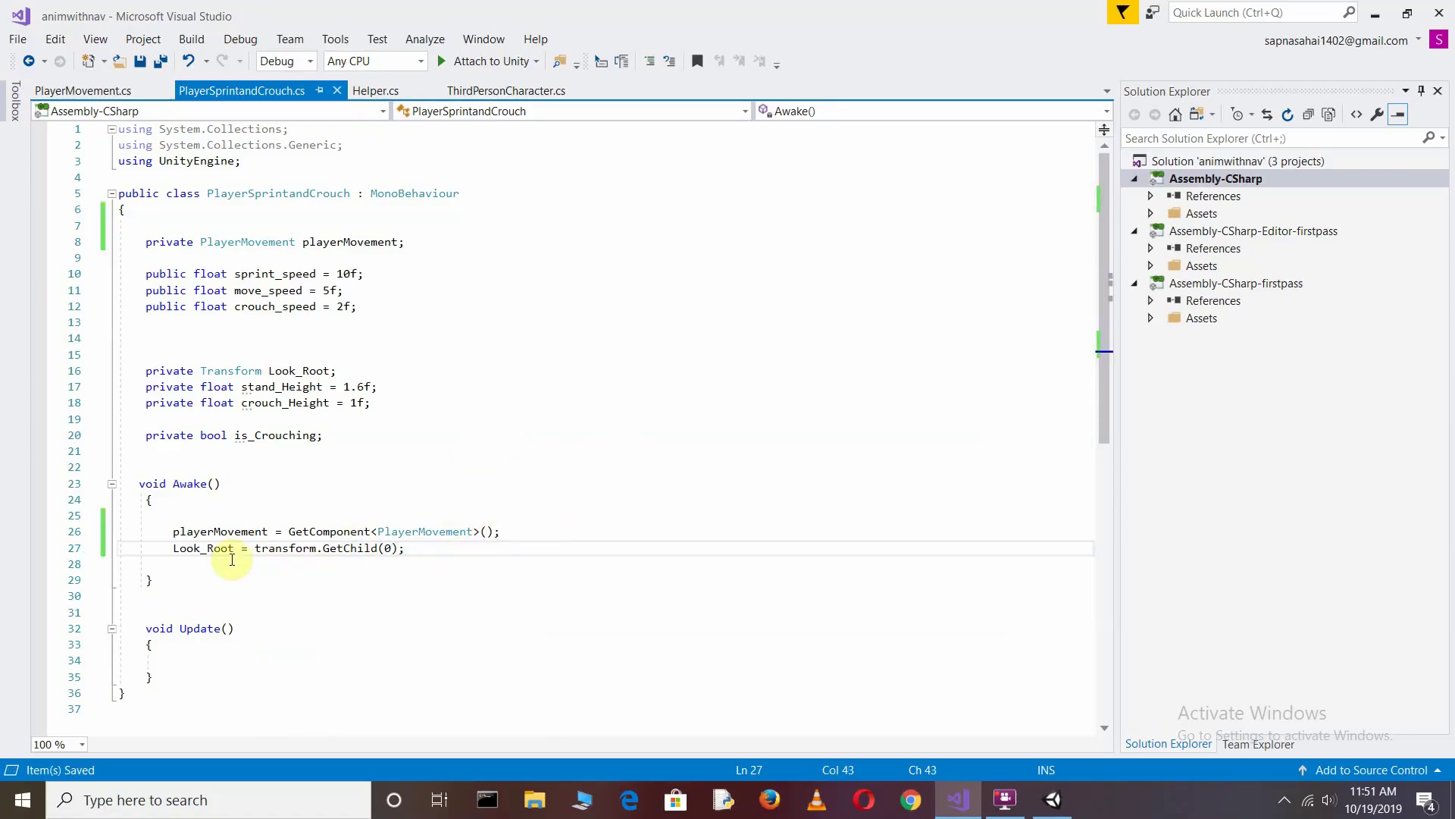
left_click_drag(168, 545, 326, 565)
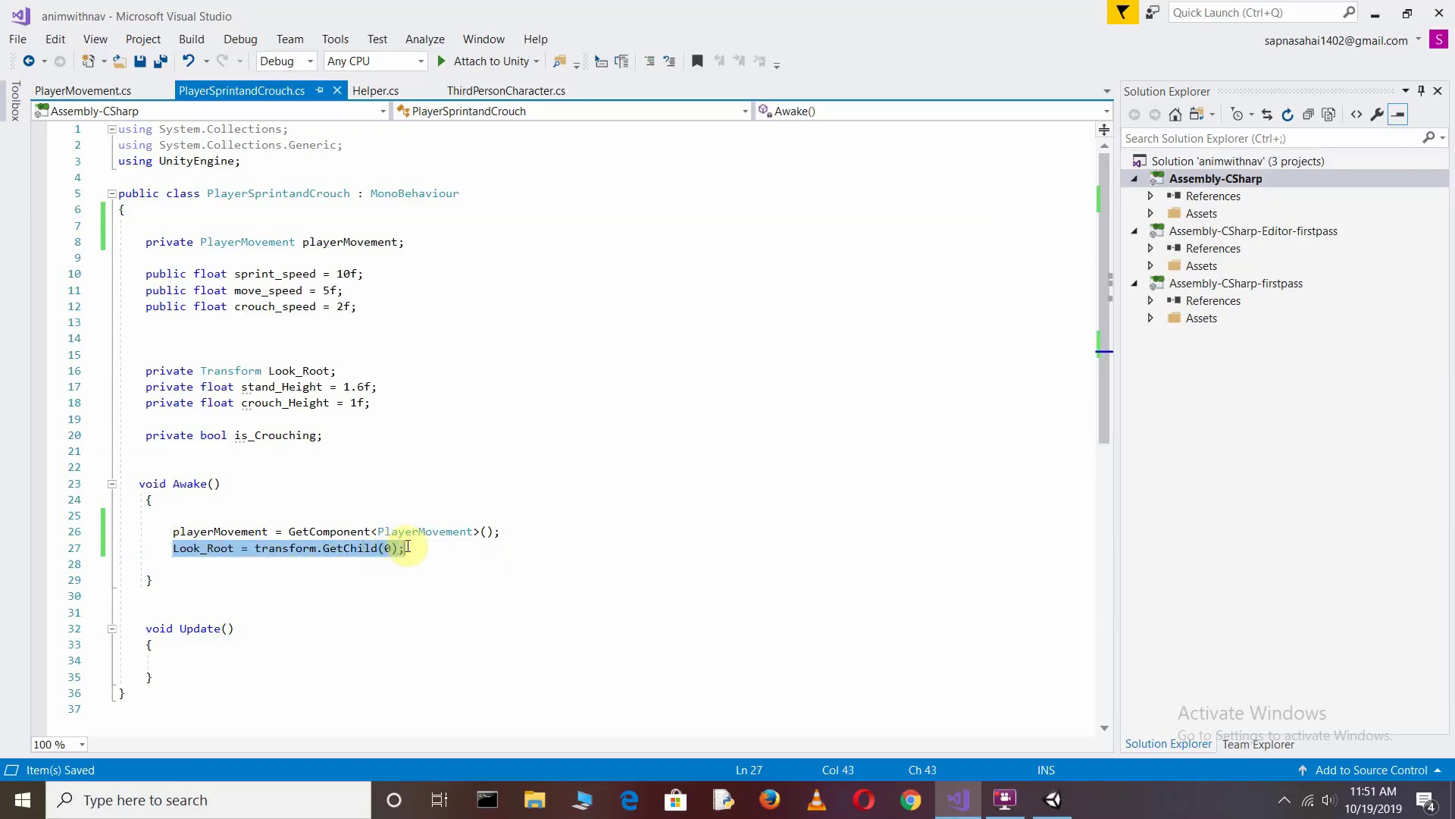
left_click(1053, 799)
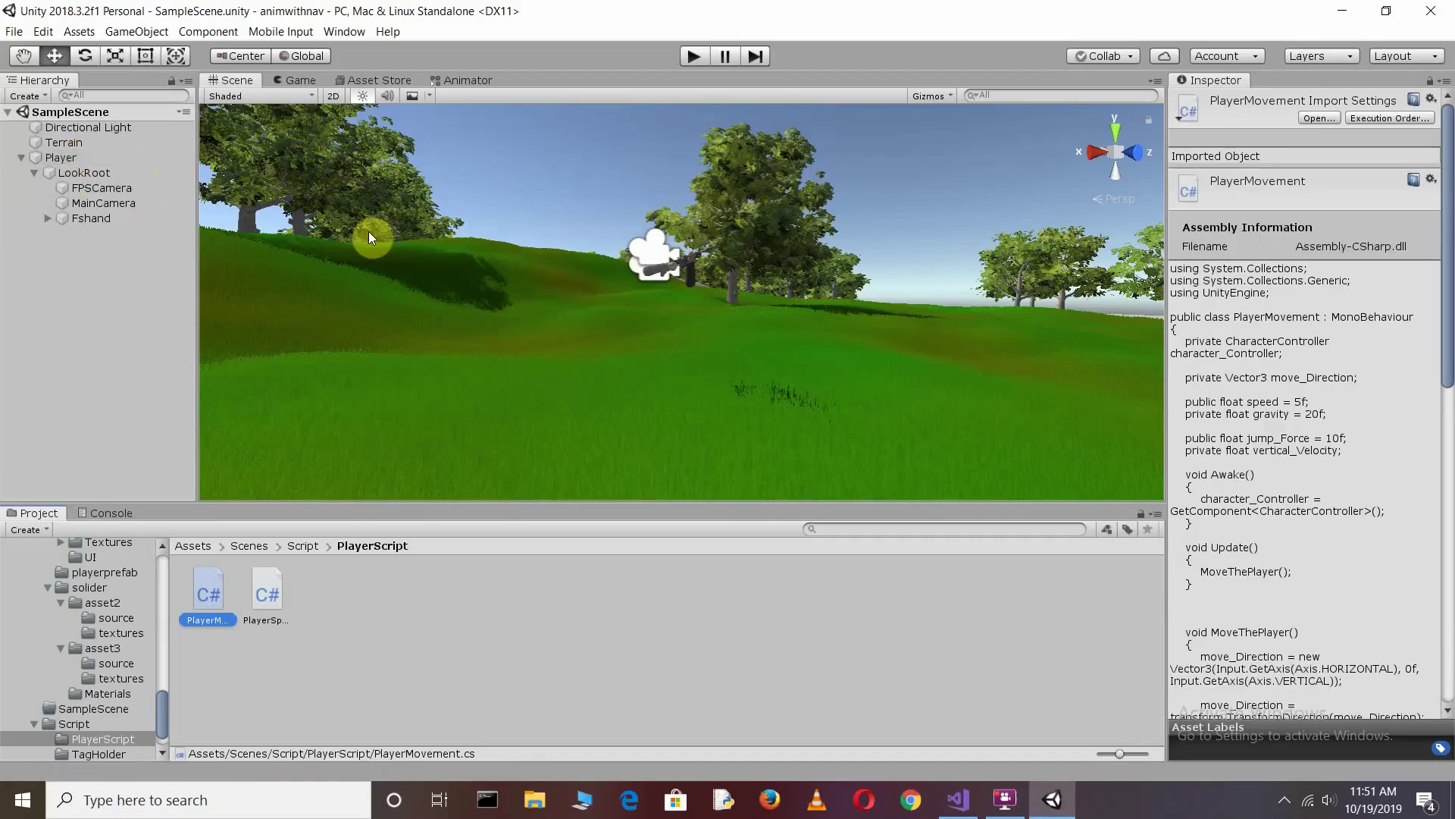
Return to PlayerSprintandCrouch.cs in Visual Studio with the cursor on line 28.
left_click(958, 798)
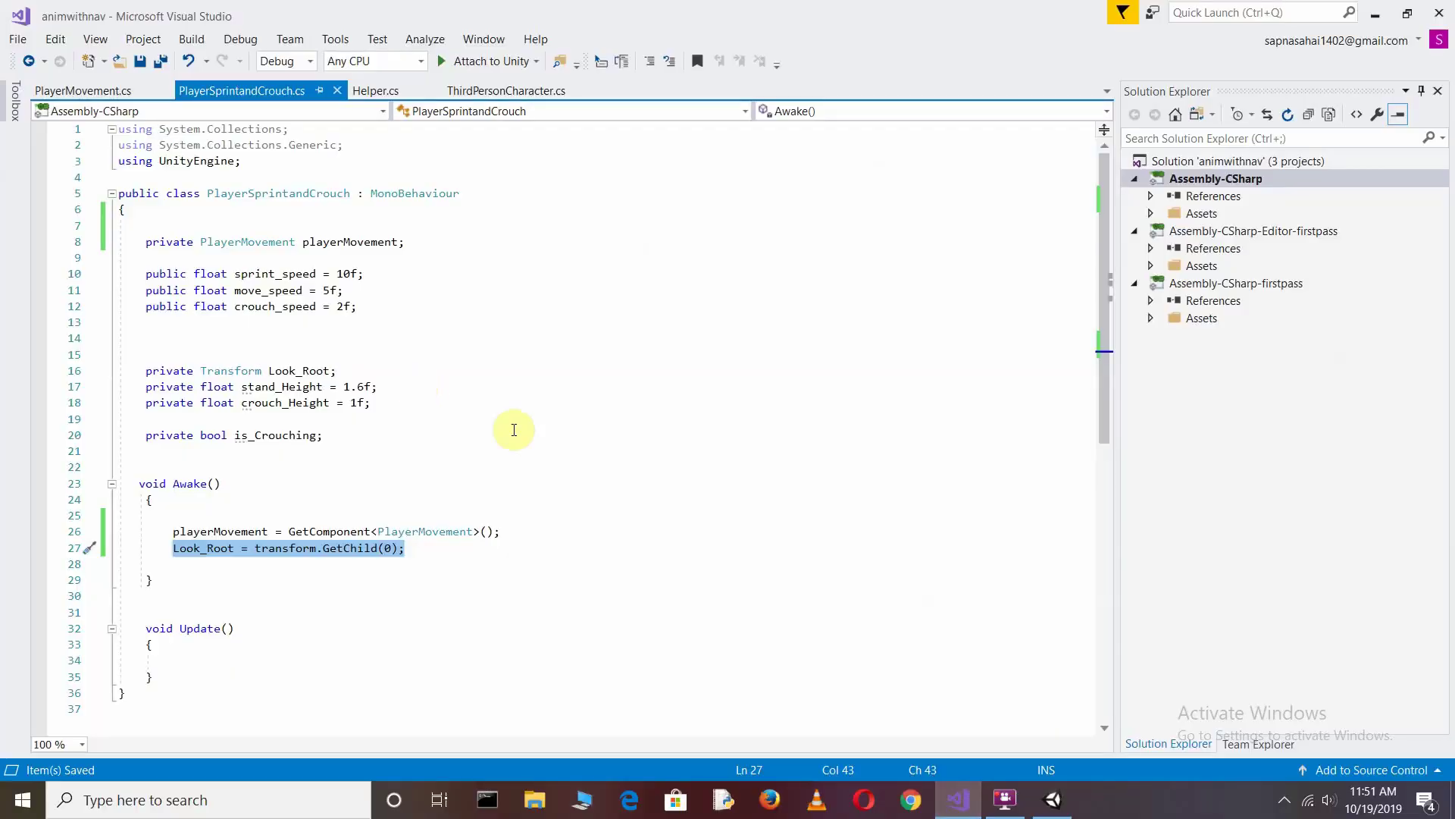
left_click(437, 558)
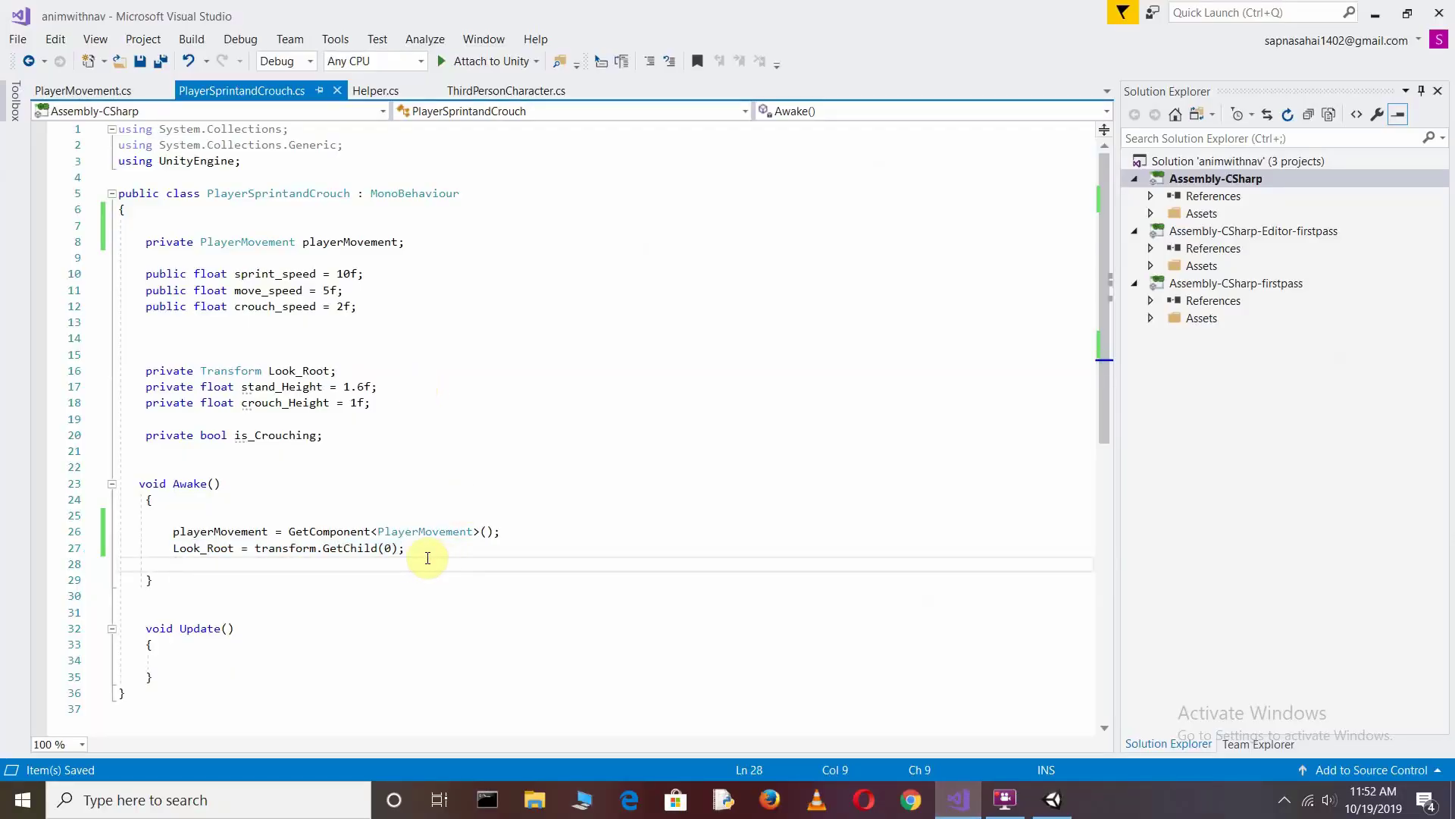
Insert blank lines inside and below Update().
left_click(385, 655)
key("Return")
key("Return")
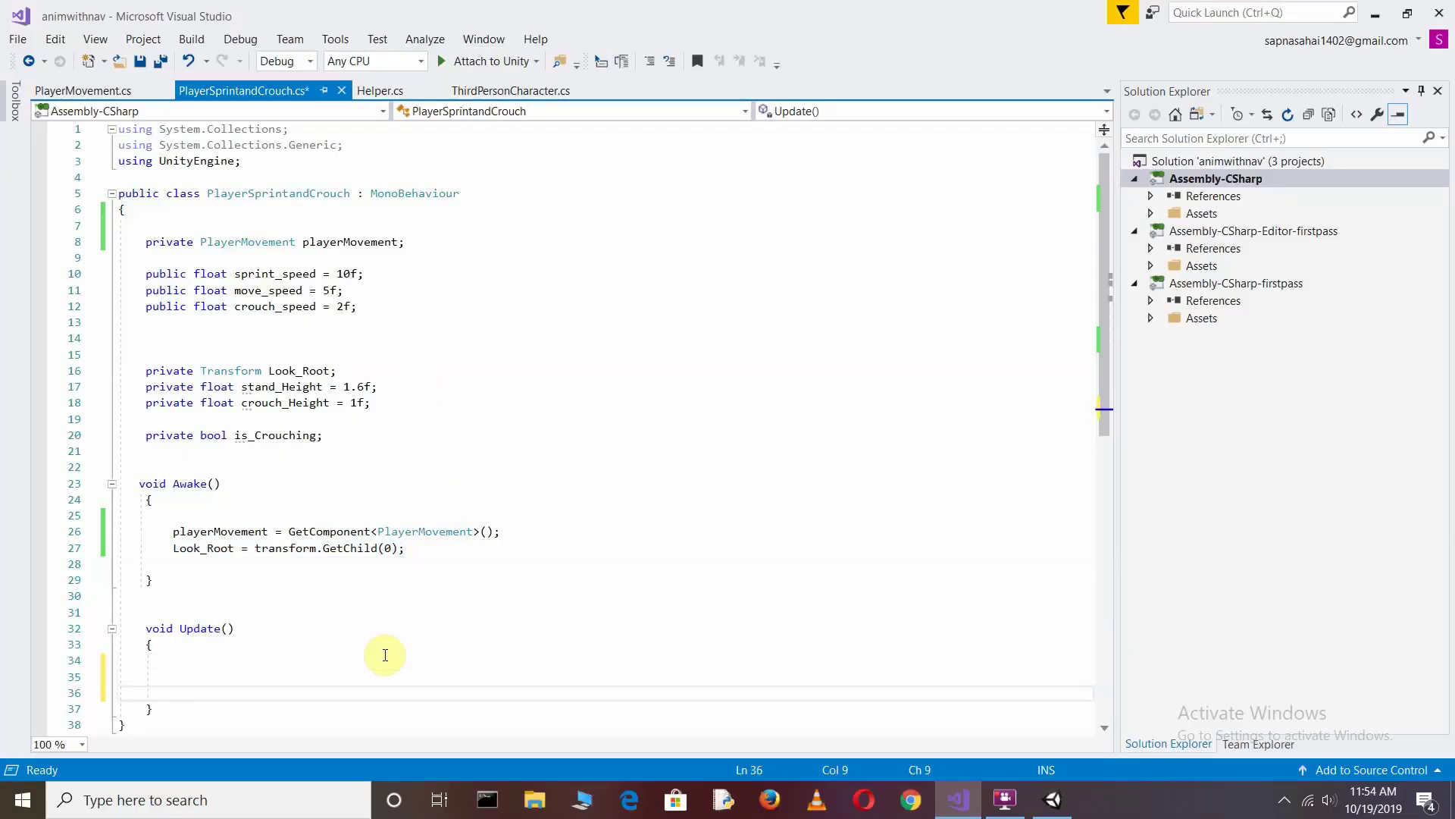
key("Down")
key("Down")
key("Down")
key("Up")
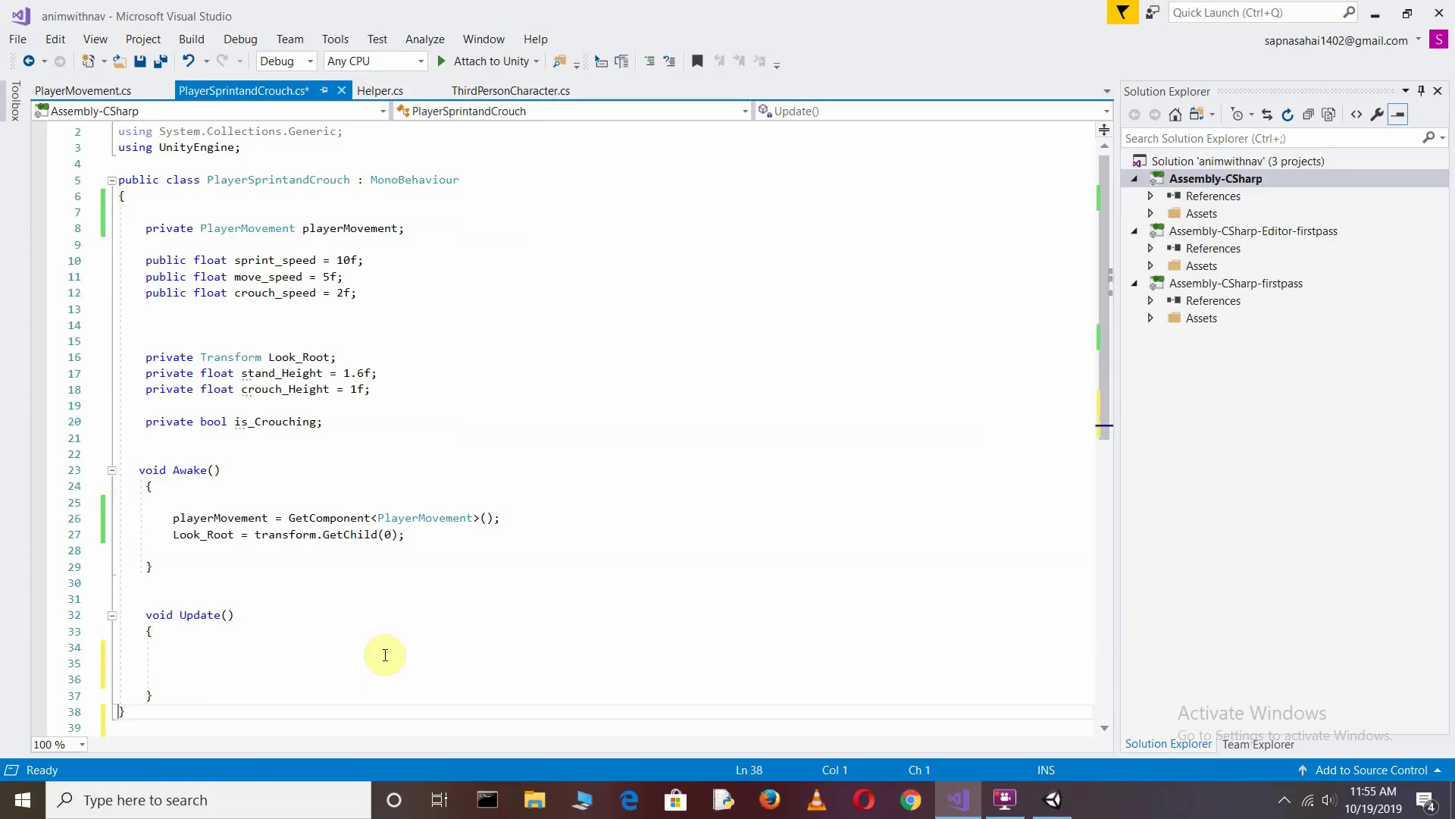
key("Up")
key("End")
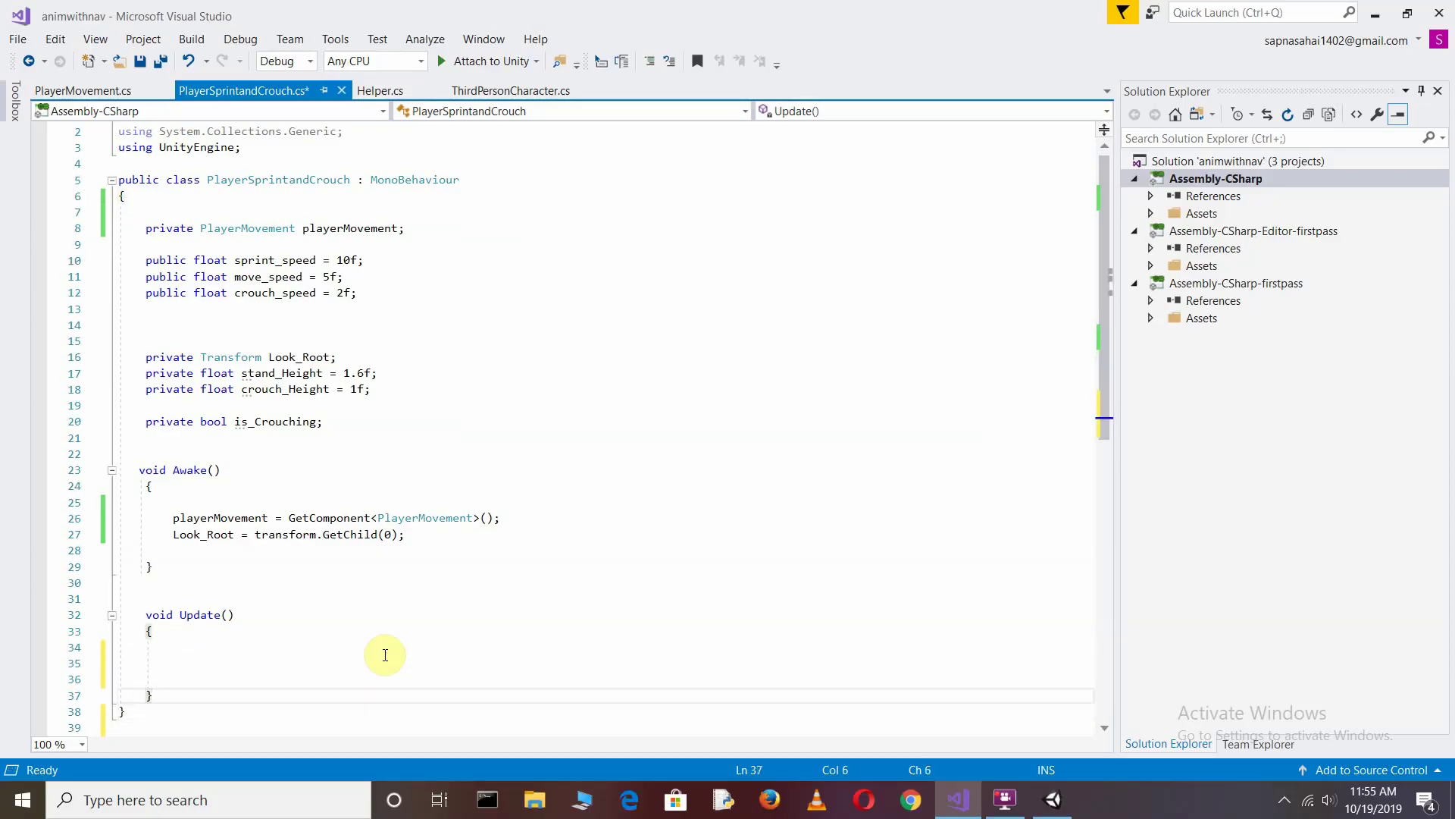
key("Down")
key("Return")
key("Return")
key("Return")
key("Return")
key("Return")
key("Return")
key("Return")
key("Return")
key("Return")
key("Return")
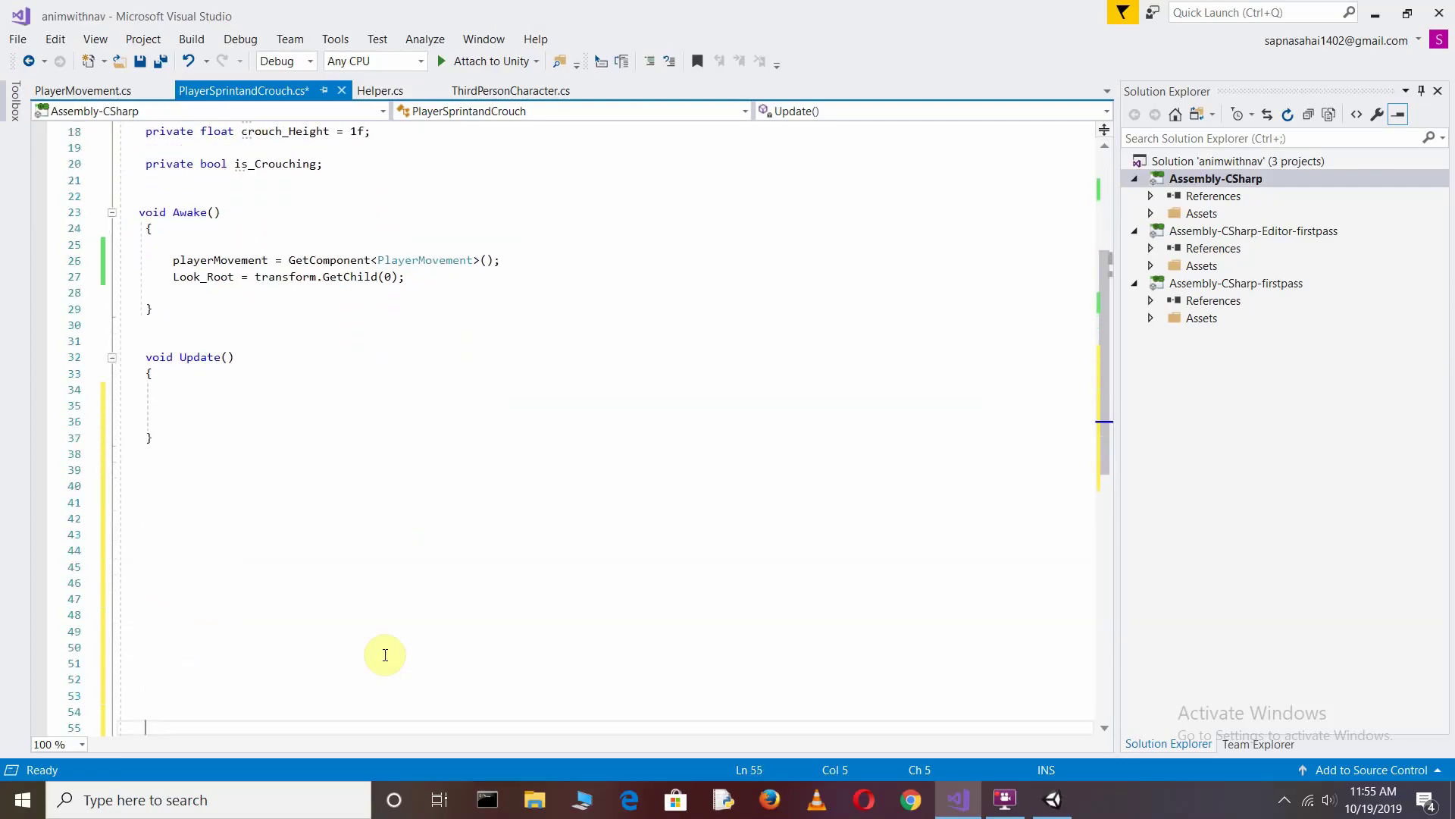
key("Return")
key("Return")
key("Return")
key("Up")
key("Up")
key("Up")
key("Up")
key("Up")
key("Up")
key("Up")
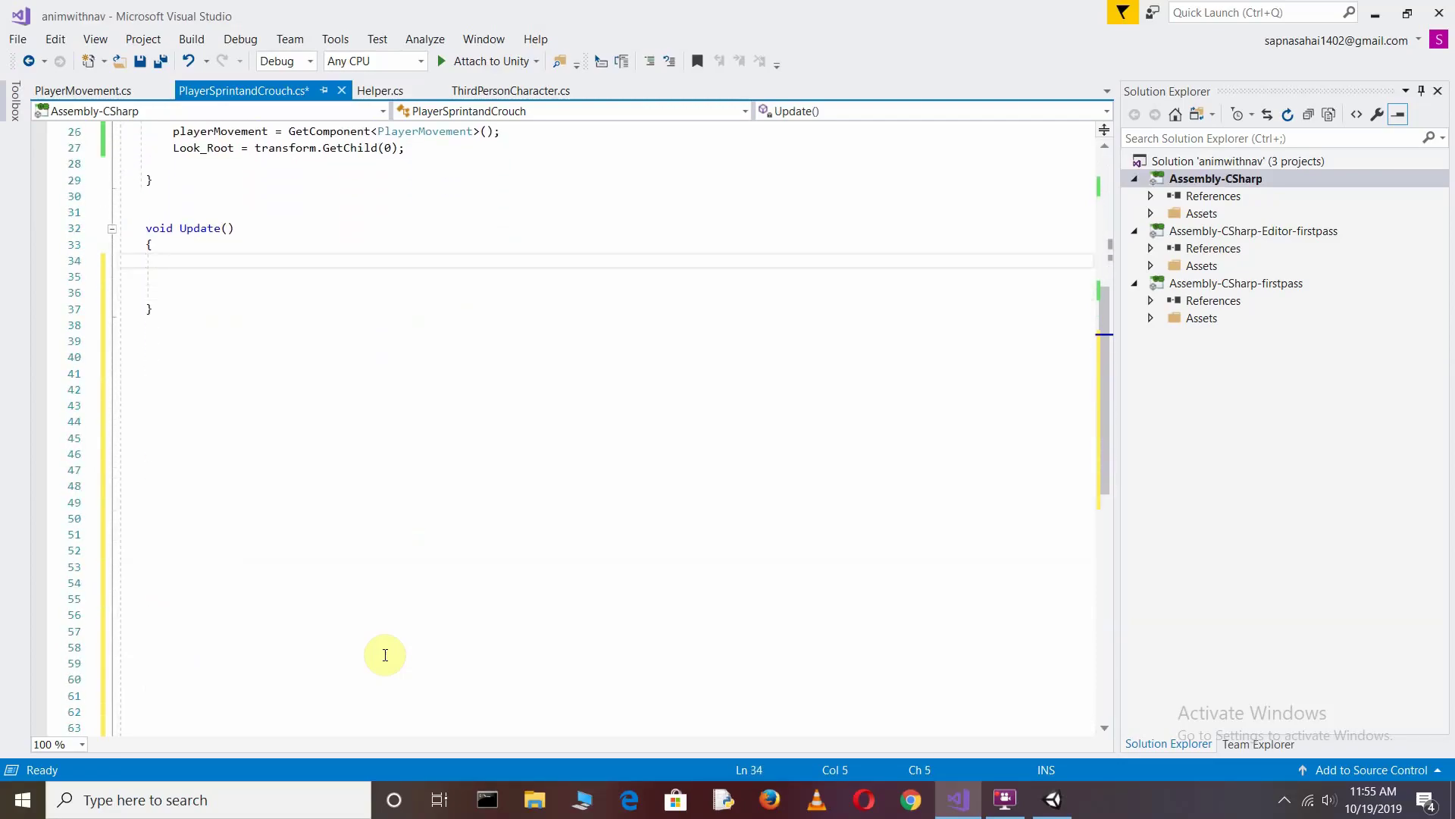
Add a sprint(); call in Update() and move below the method.
key("Return")
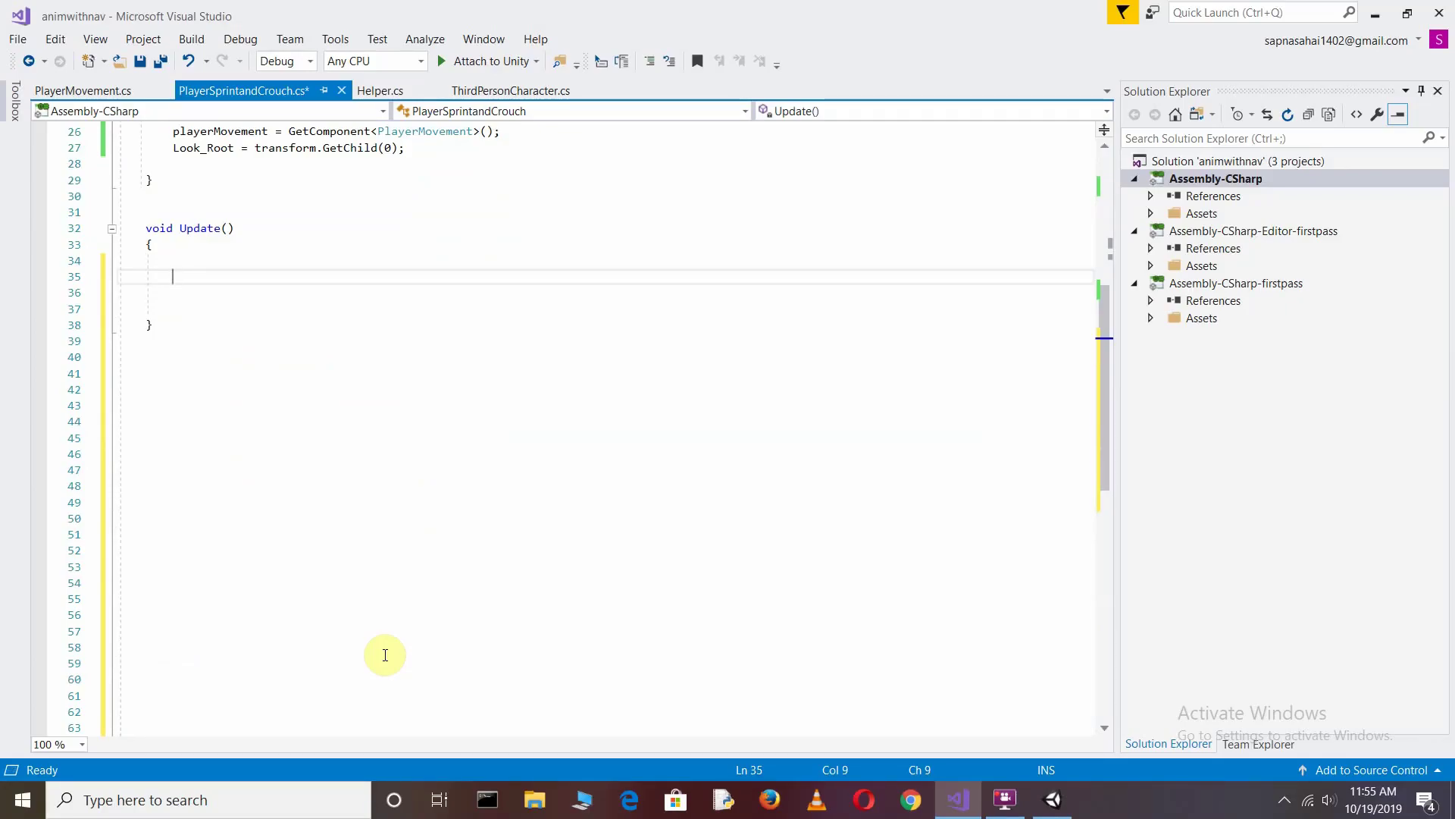
type("sprint_speed(")
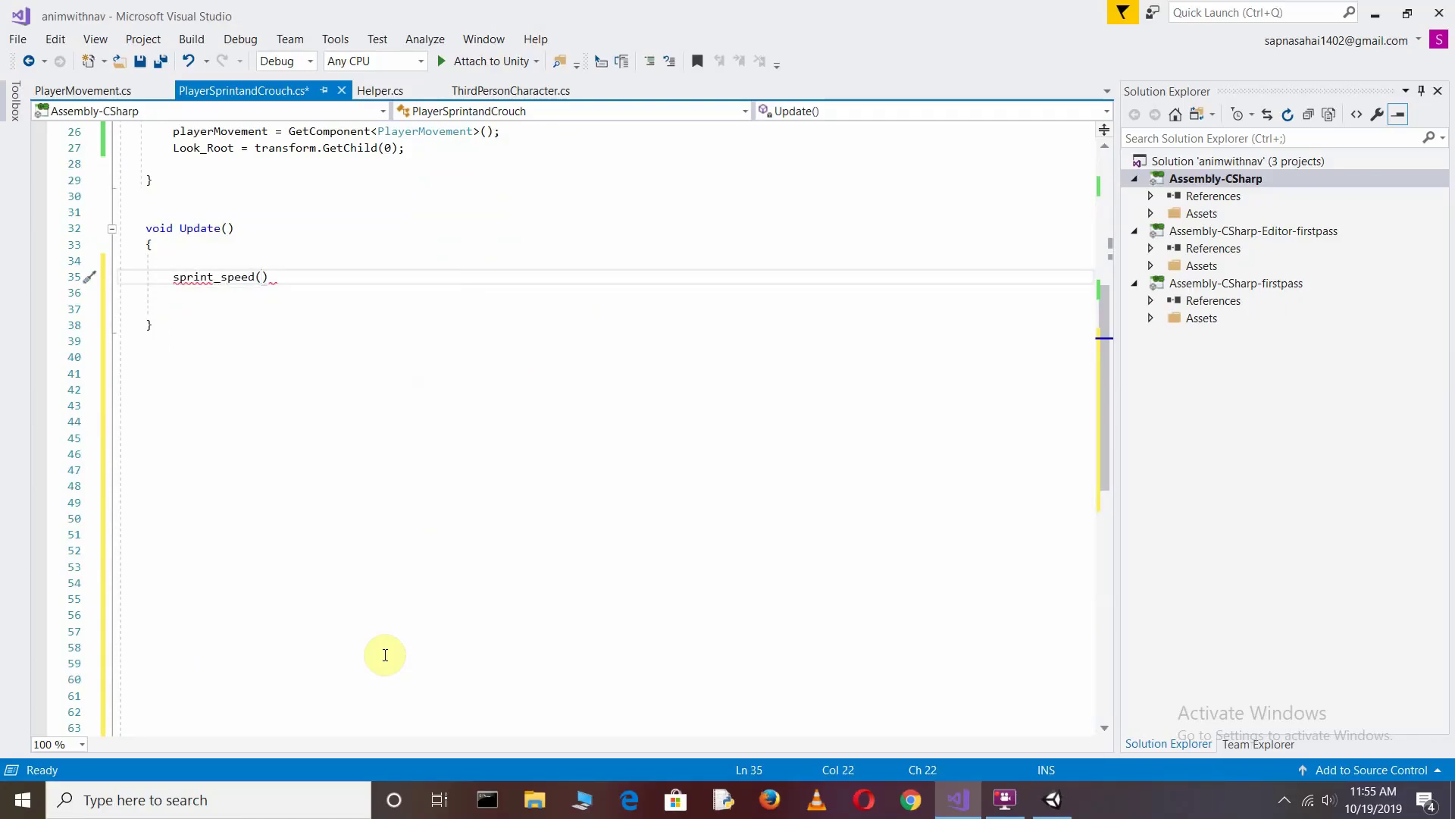
type(");")
key("BackSpace")
key("BackSpace")
key("BackSpace")
type(";")
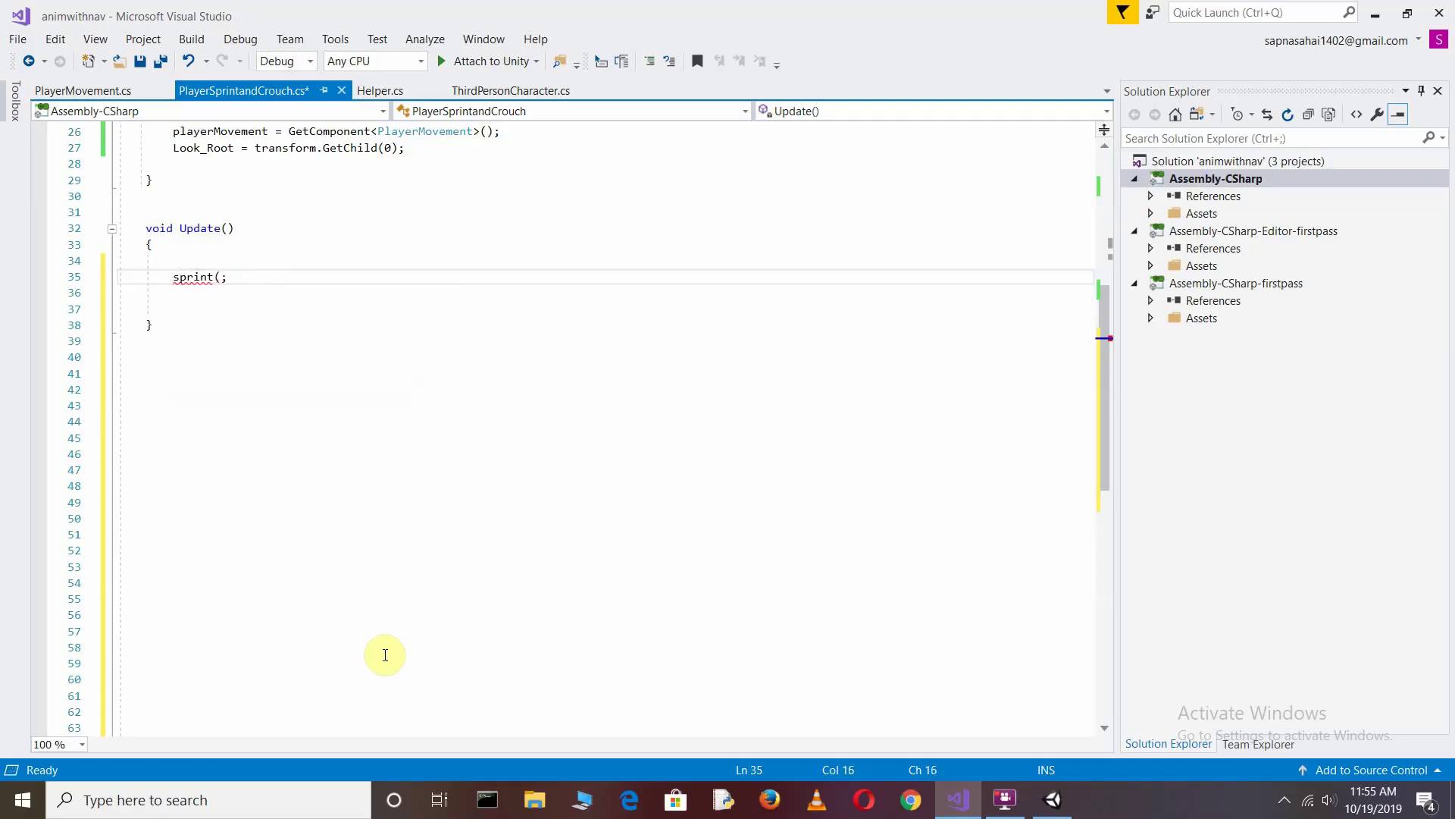
type(")")
key("Down")
key("Down")
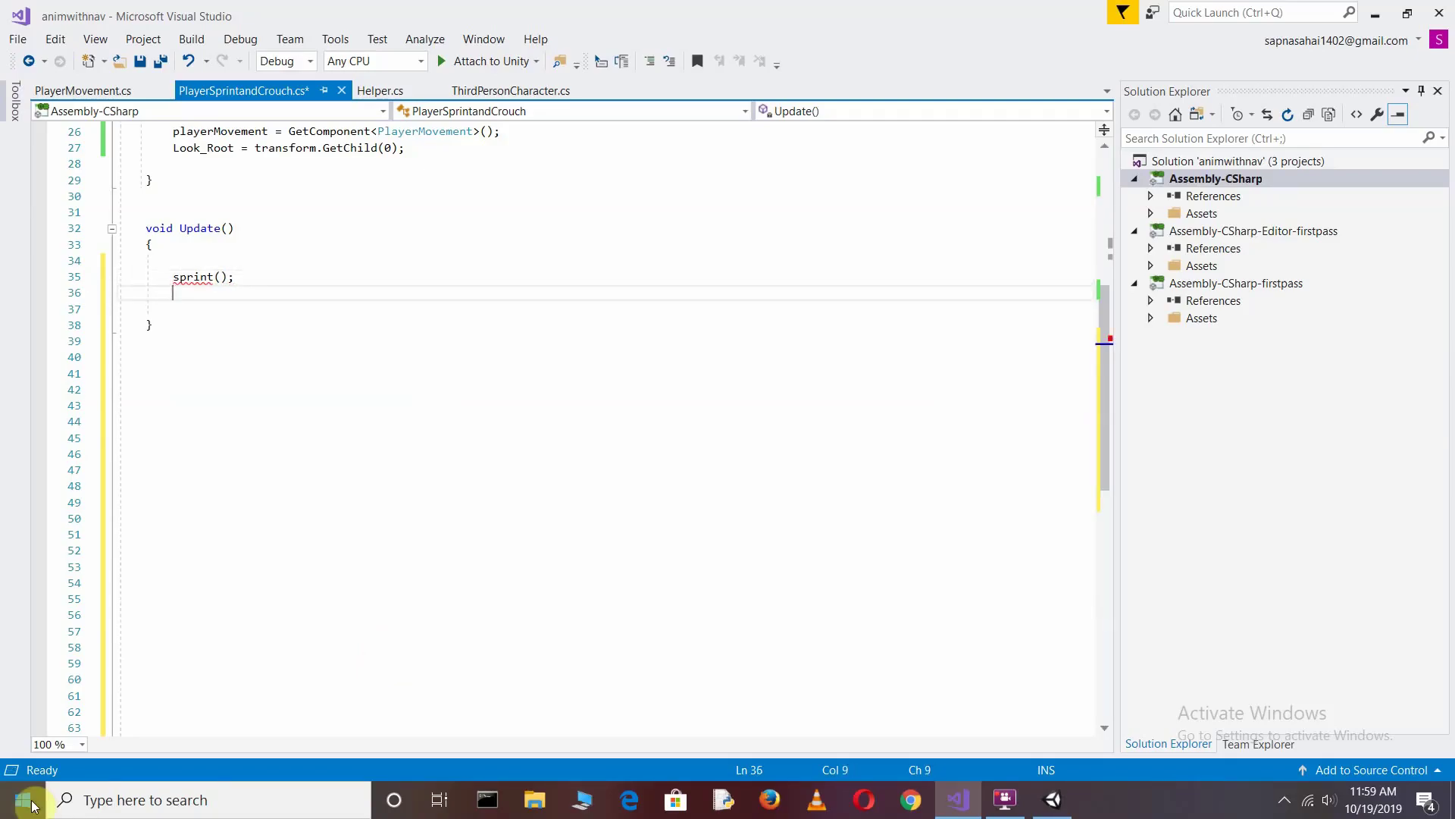
key("Down")
key("Down")
key("Down")
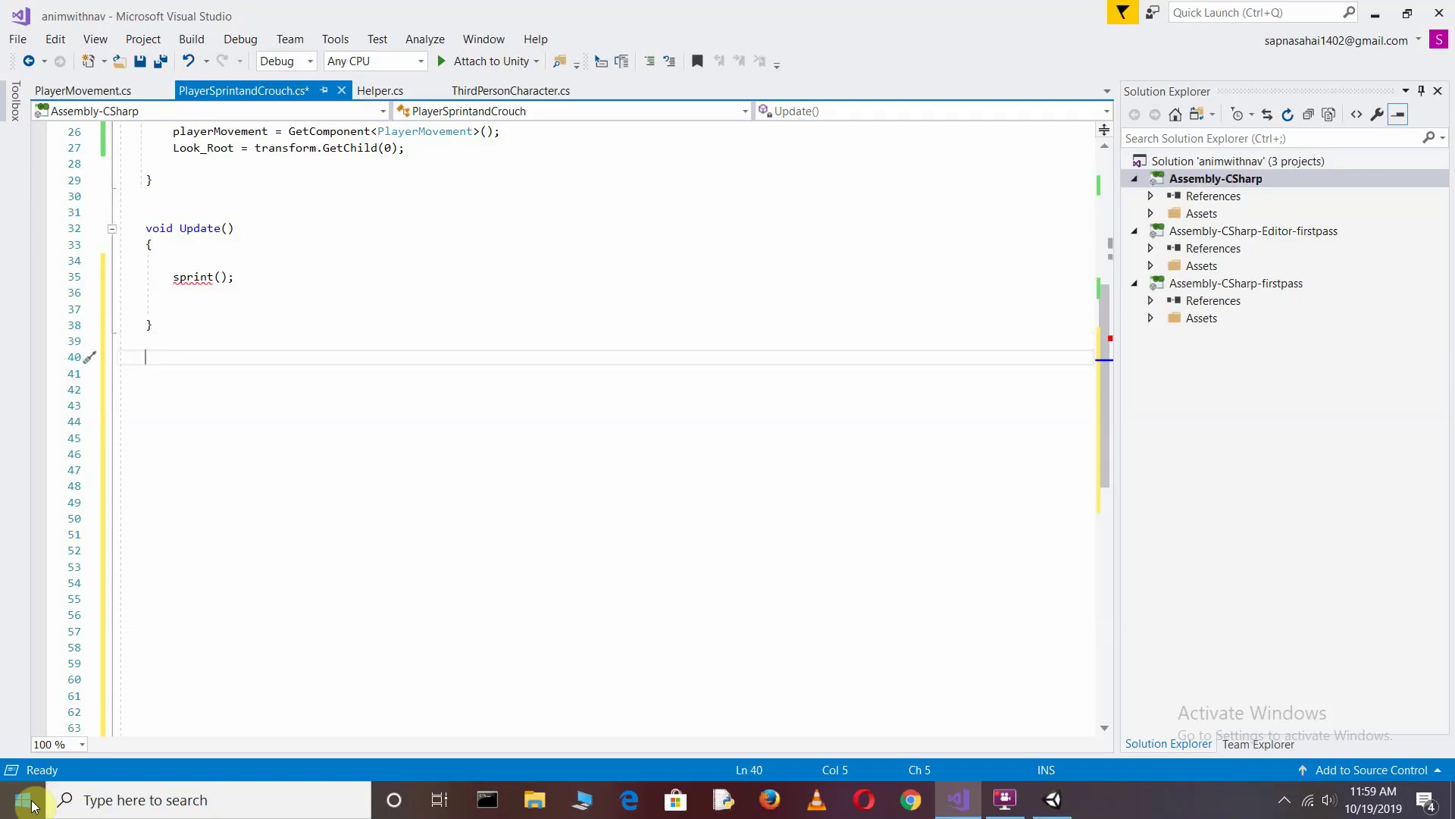
Begin a void line below Update and capitalise the sprint(); call to Sprint();.
type("void s")
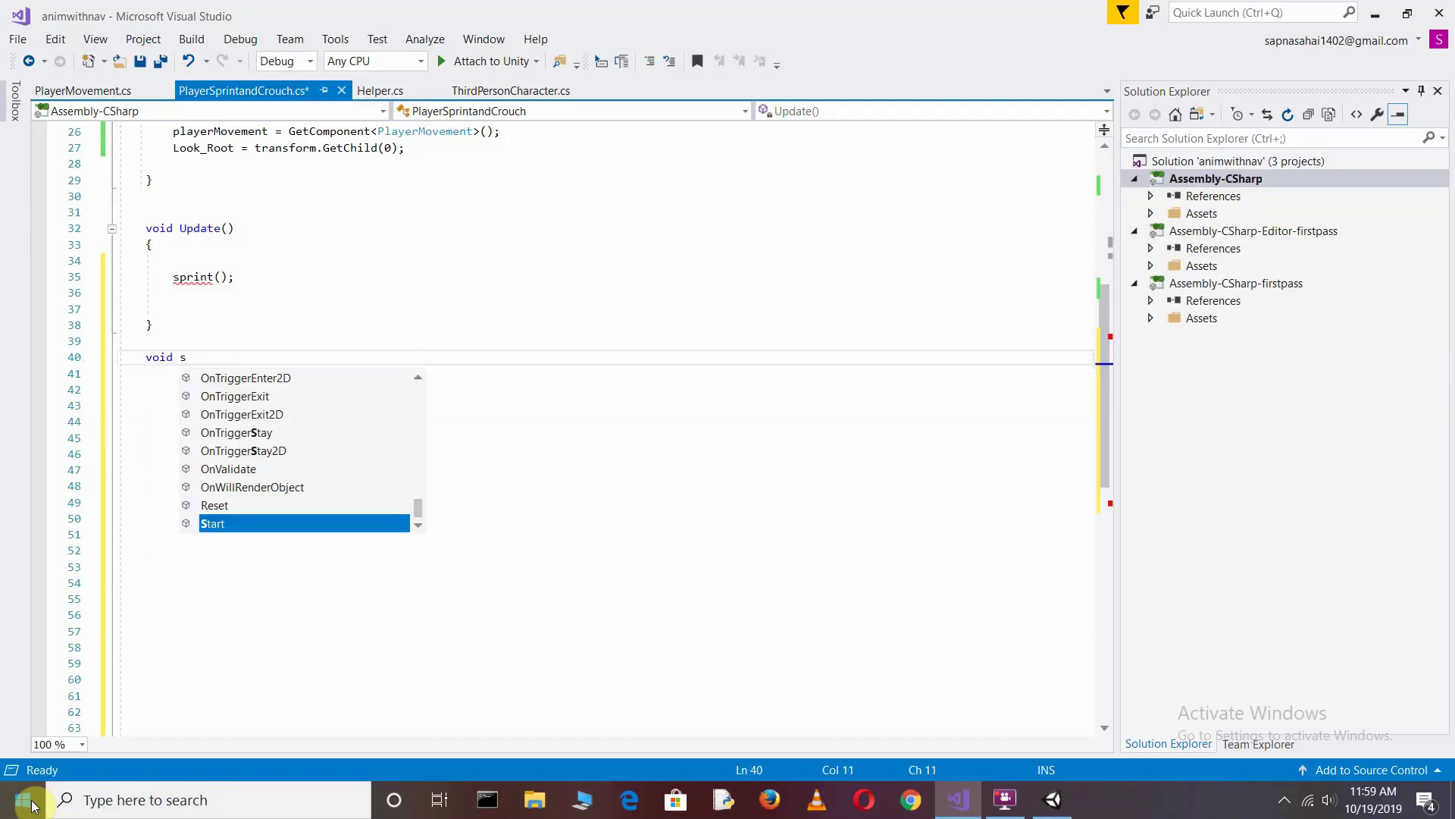
key("BackSpace")
scroll(46, 705, "up", 4)
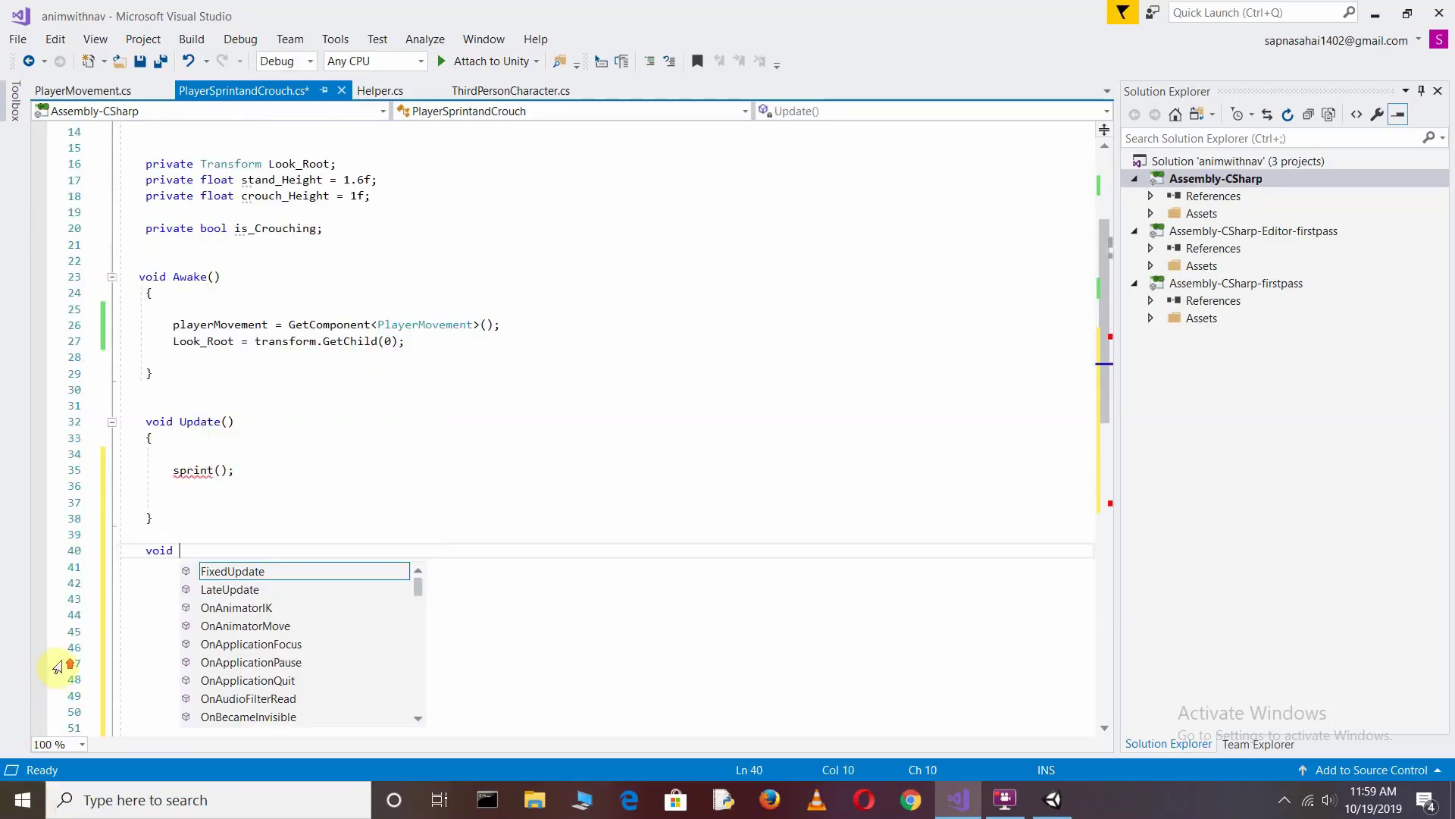
scroll(67, 658, "up", 5)
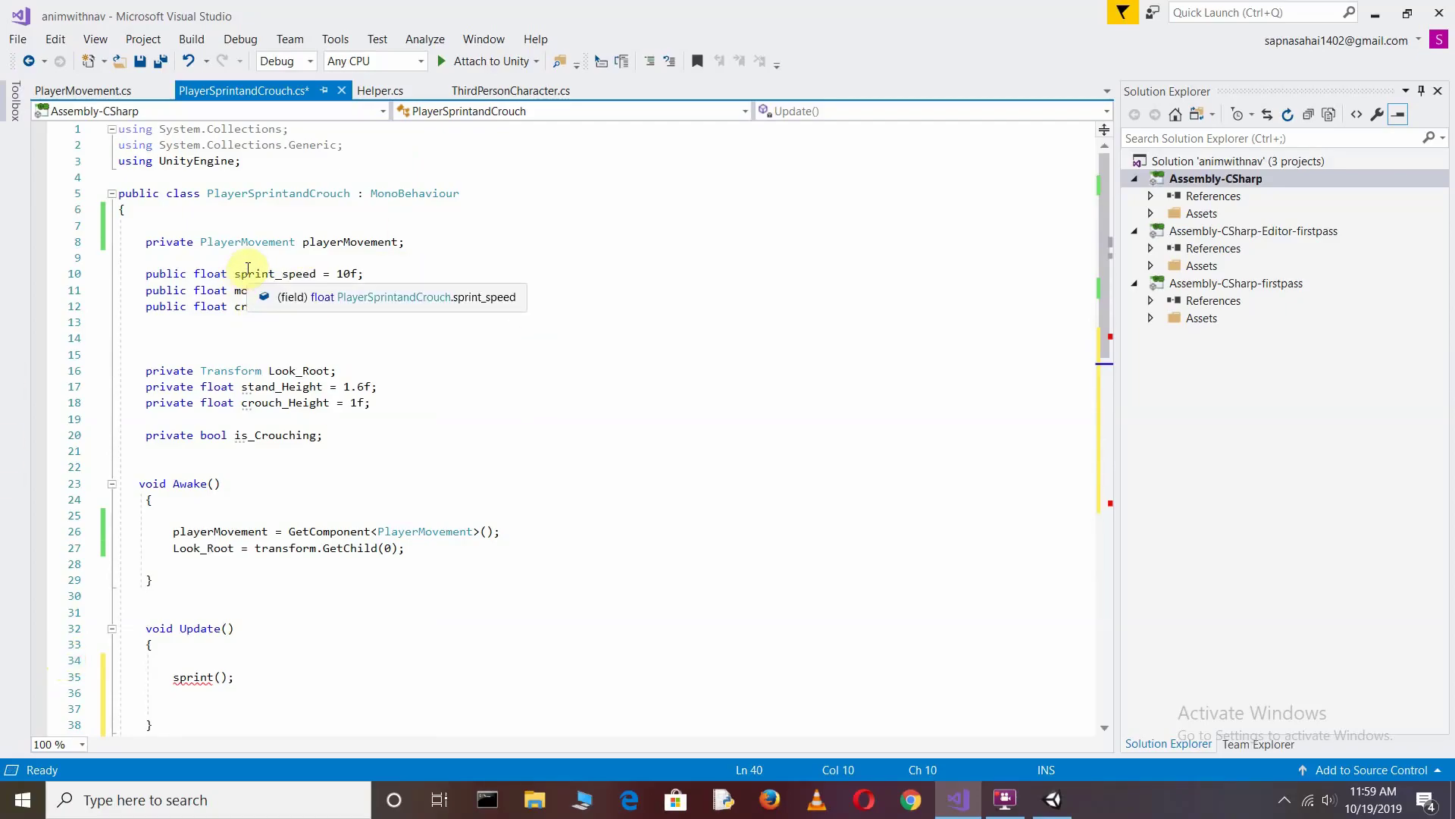
scroll(250, 576, "down", 3)
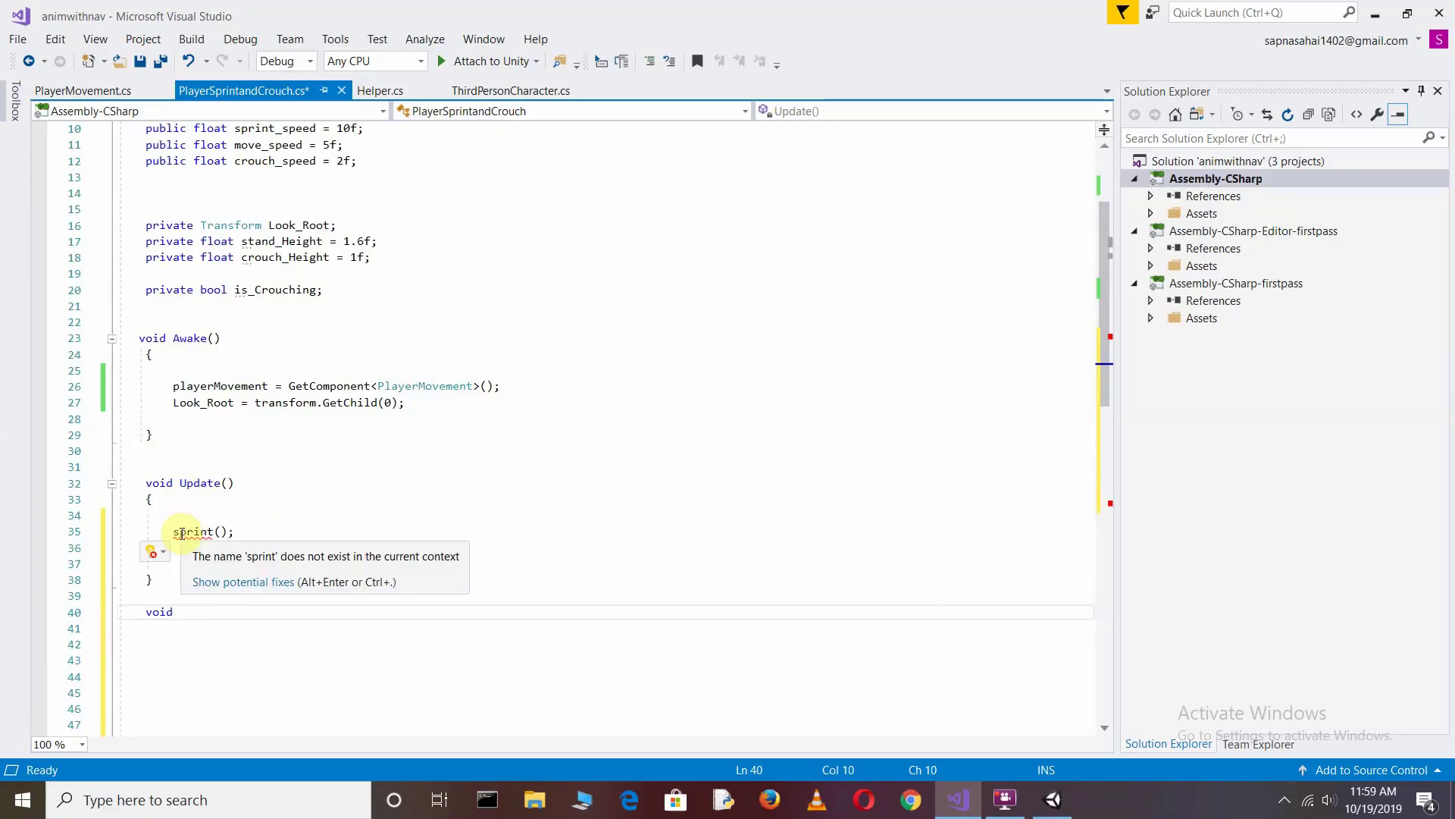
left_click(179, 531)
key("BackSpace")
type("S")
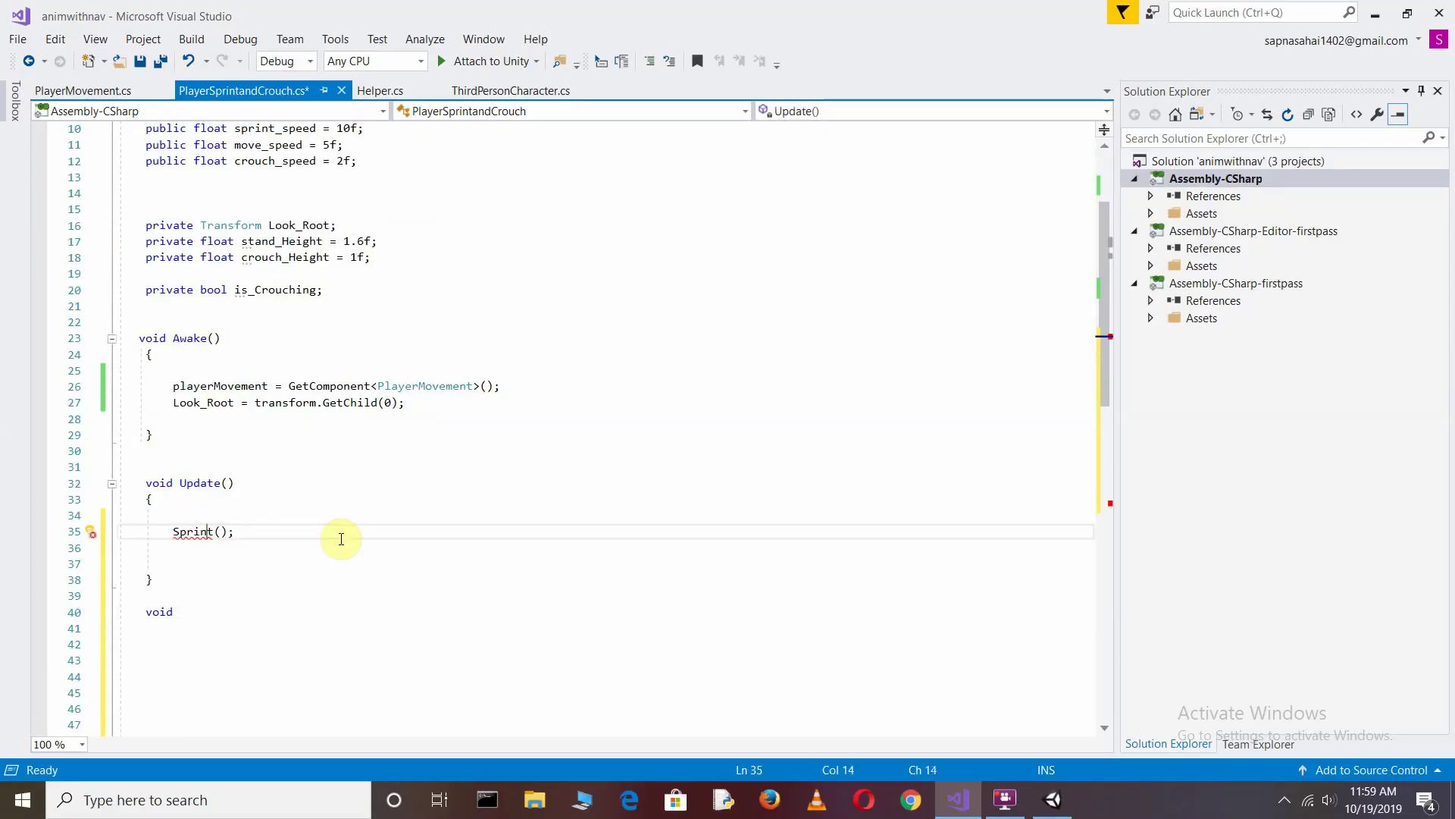
Declare void Sprint() on line 40 with an empty braced body.
key("Down")
key("Down")
key("Down")
key("Down")
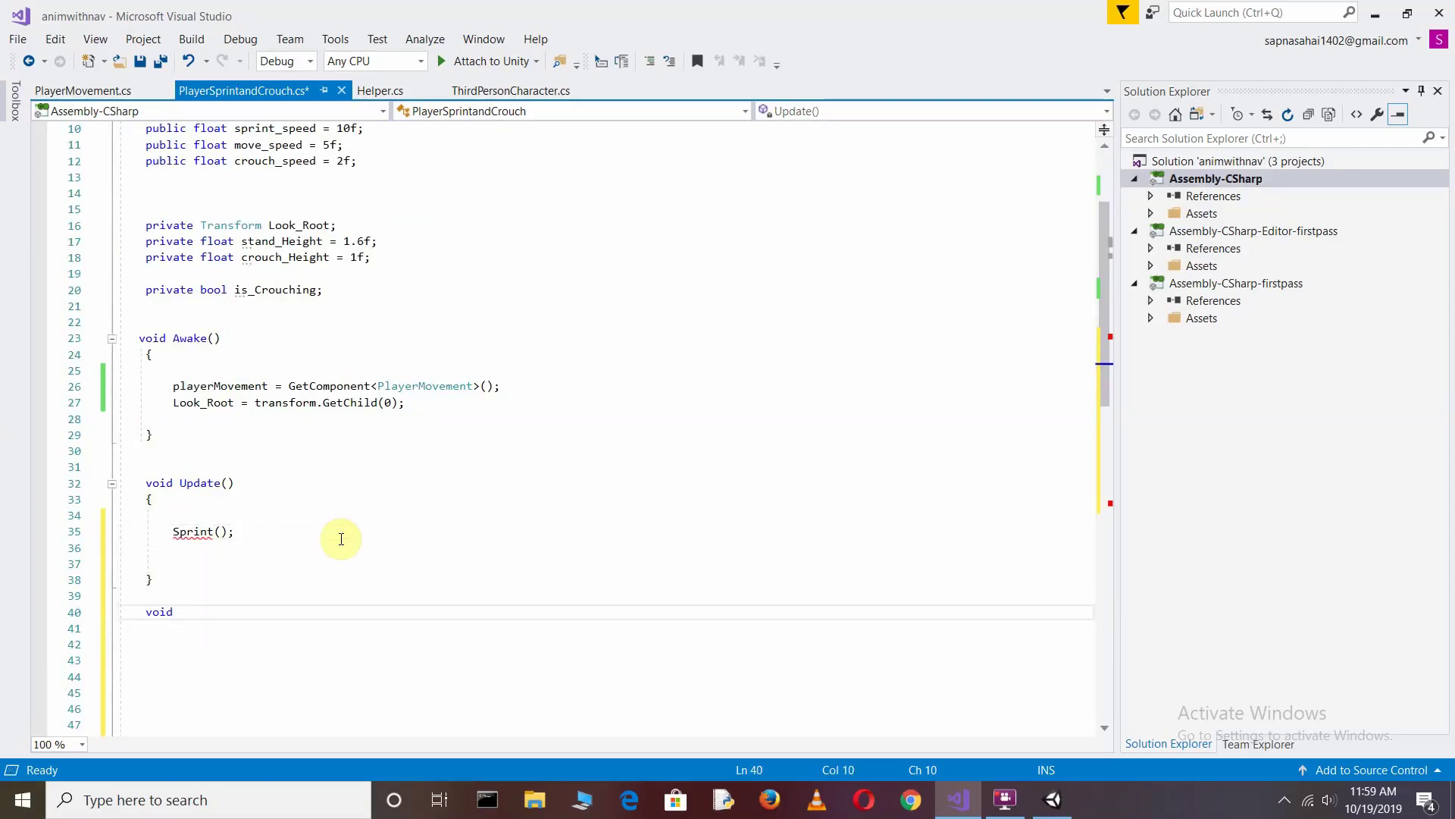
type("SPR")
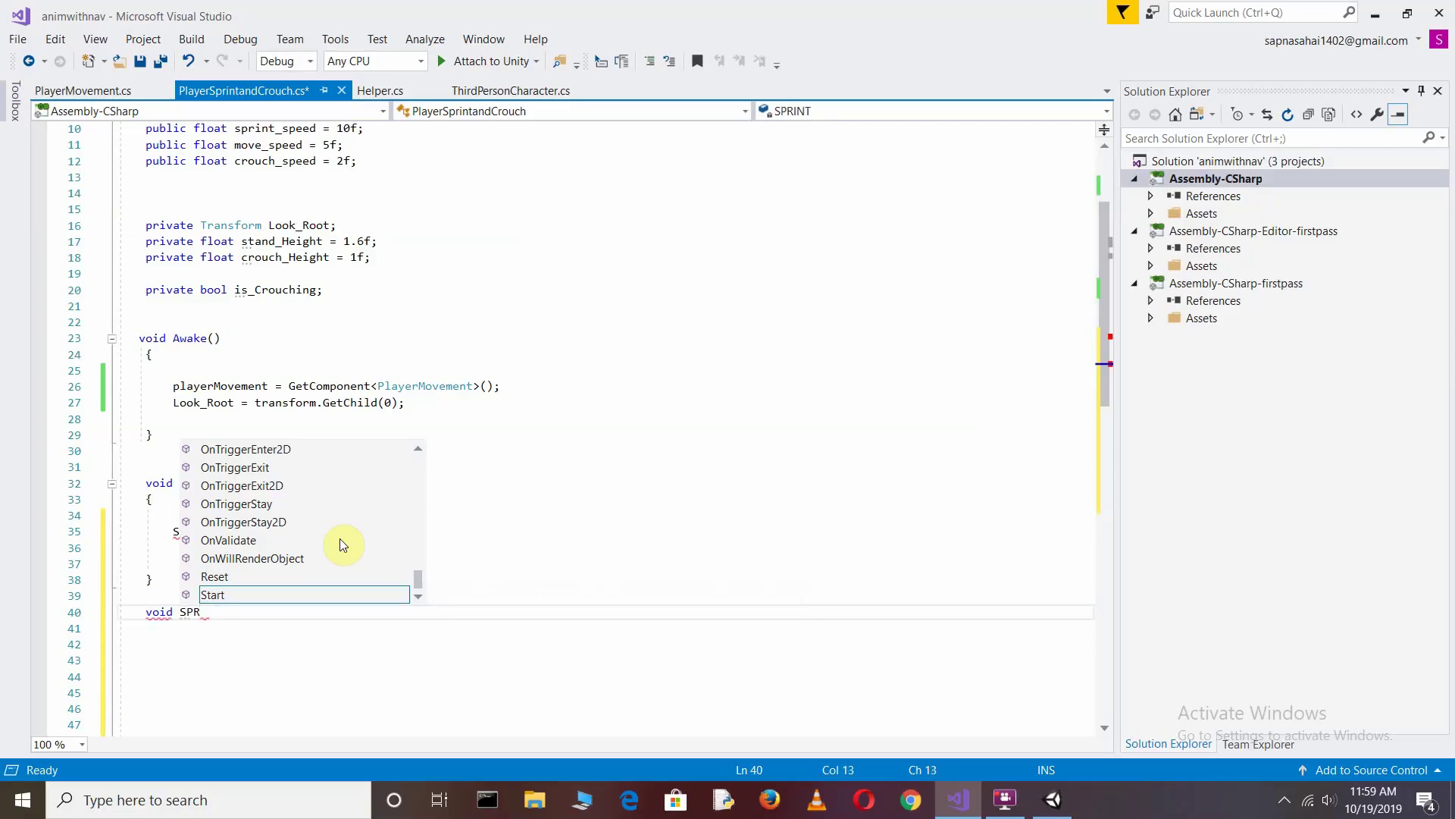
key("BackSpace")
key("BackSpace")
type("print")
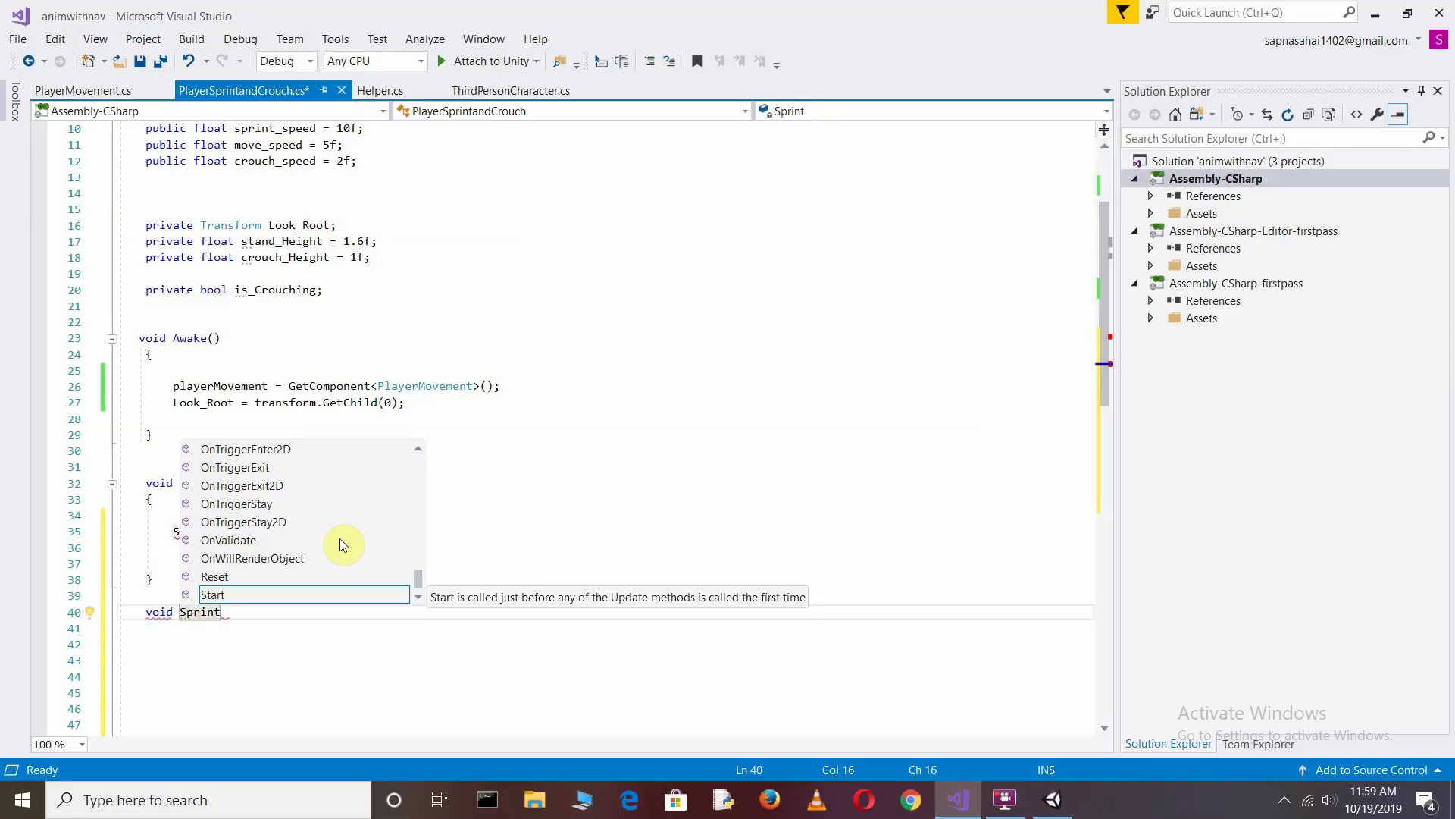
type("(")
type("{")
key("Return")
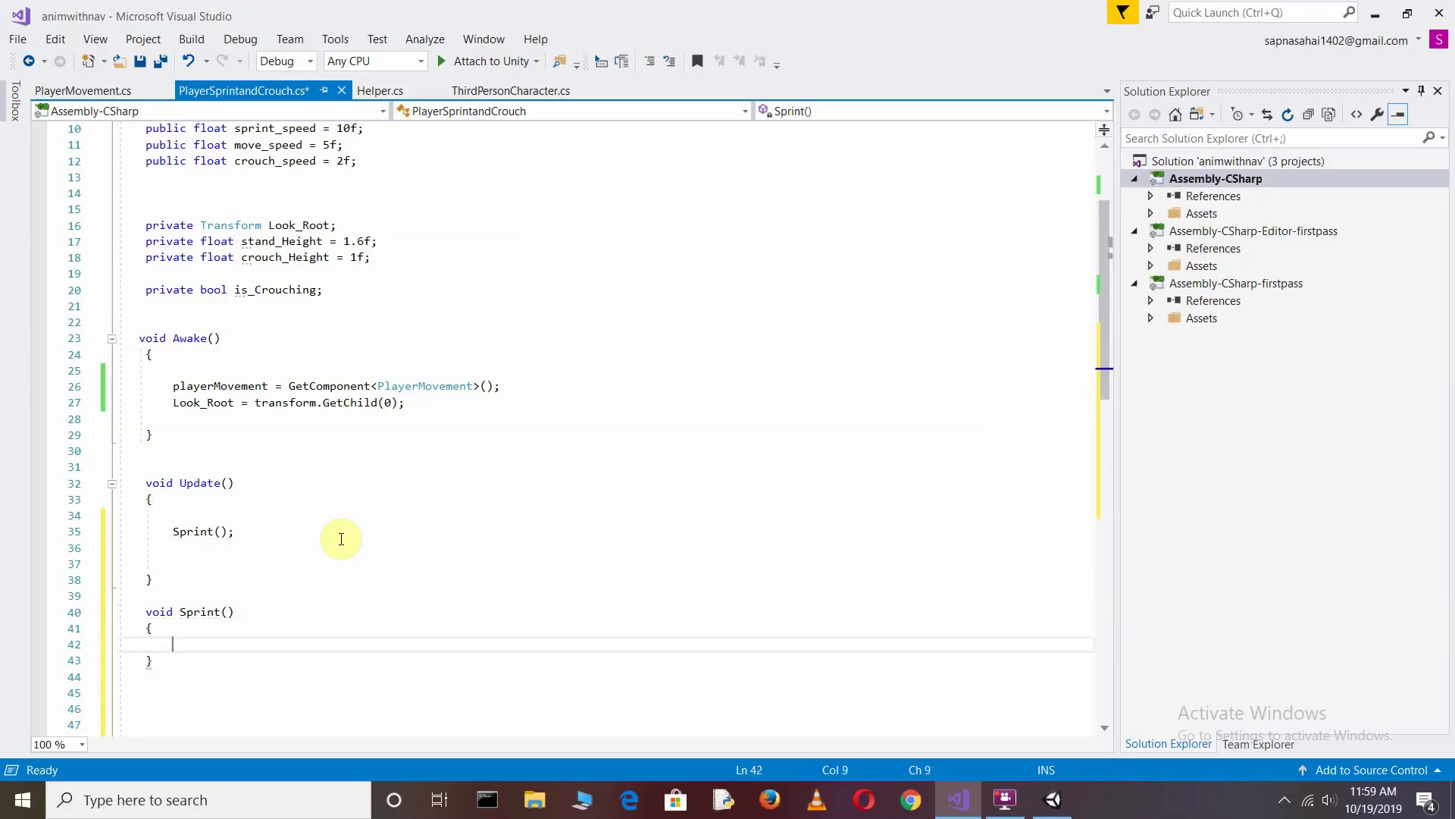
key("Return")
key("Return")
key("Return")
key("Return")
Write if(Input.GetKeyDown(KeyCode.LeftShift) && !is_Crouching){ inside Sprint().
key("Up")
key("Up")
key("Up")
type("if(")
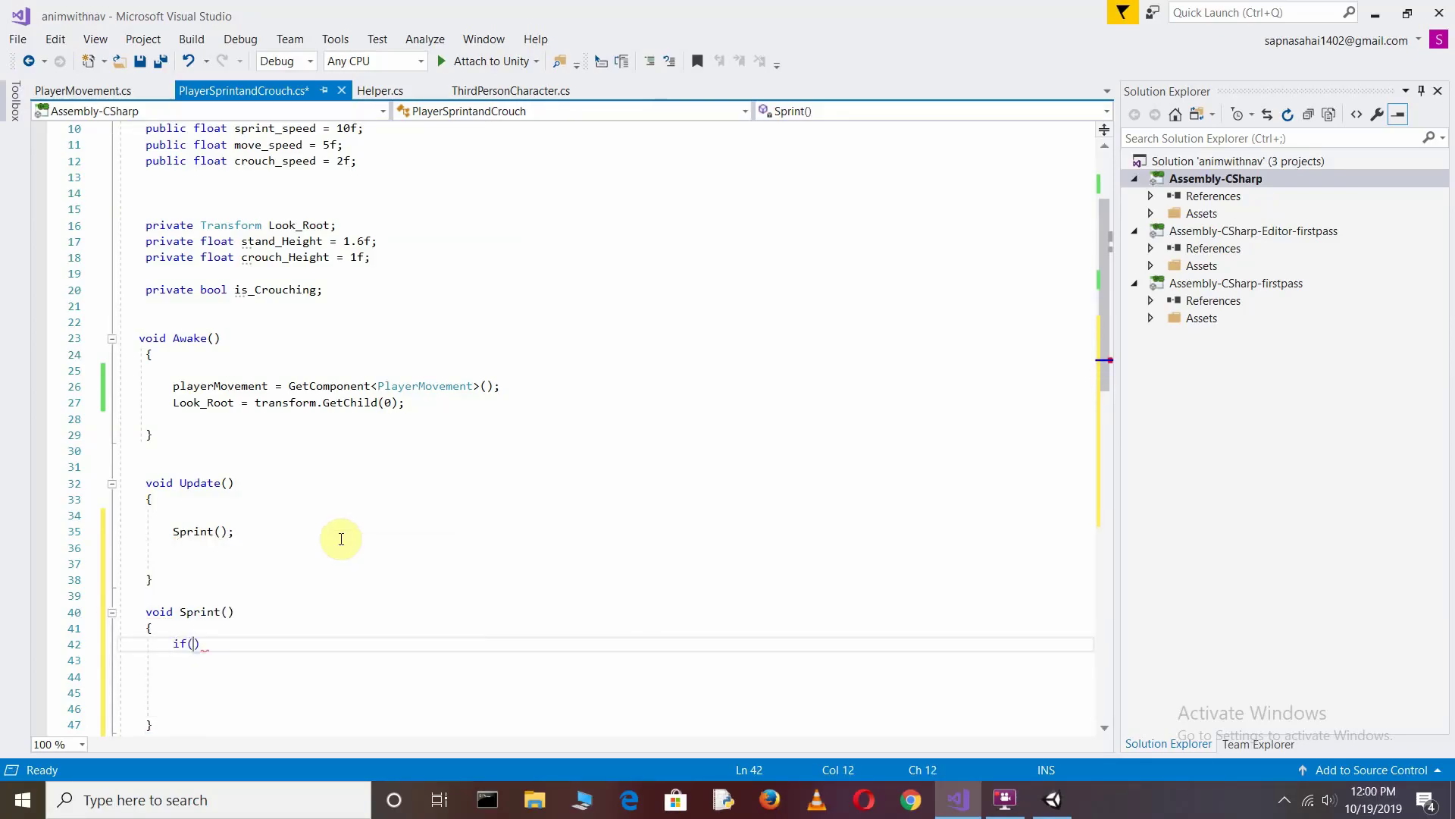
type("Input")
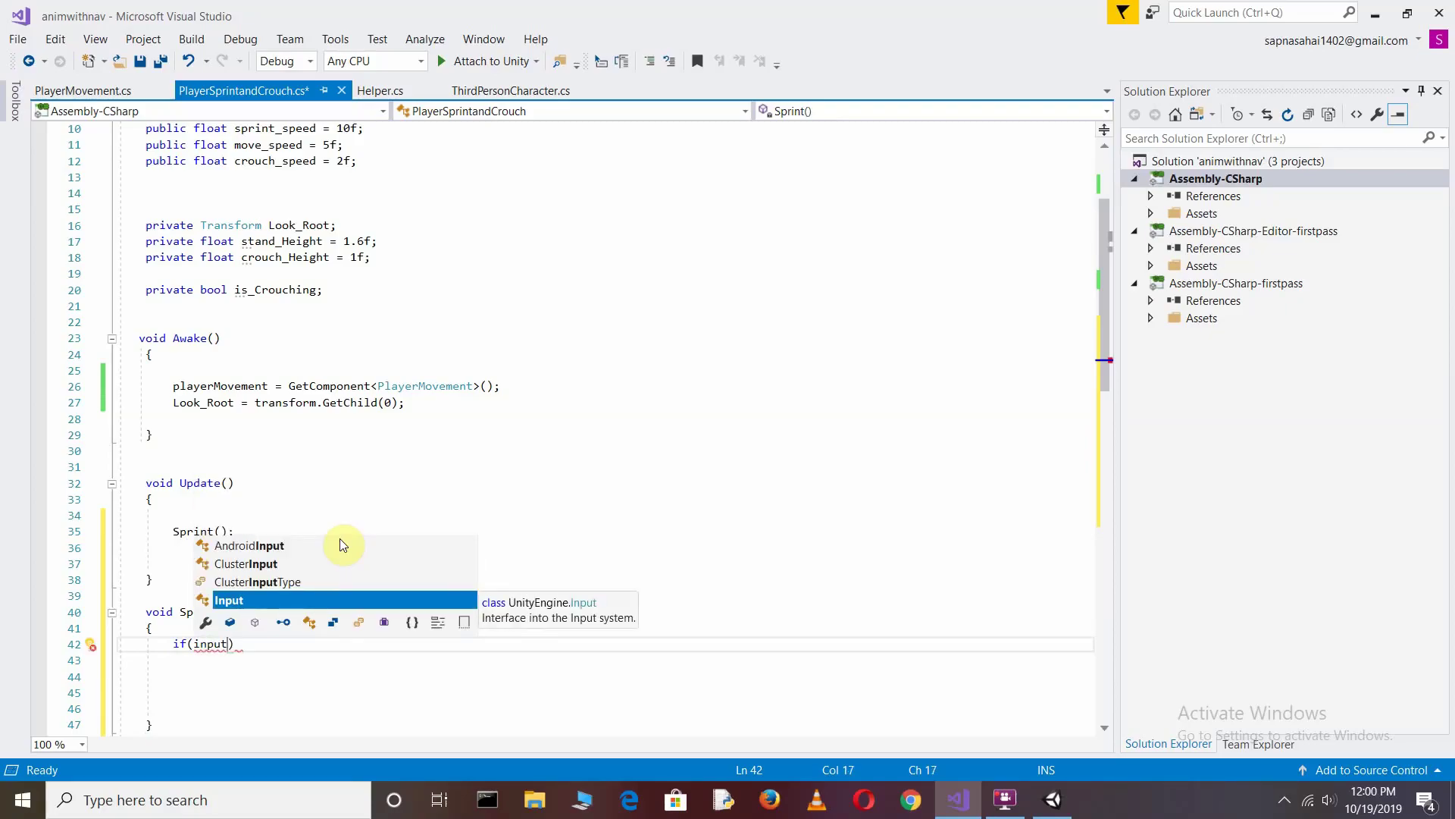
type(".get")
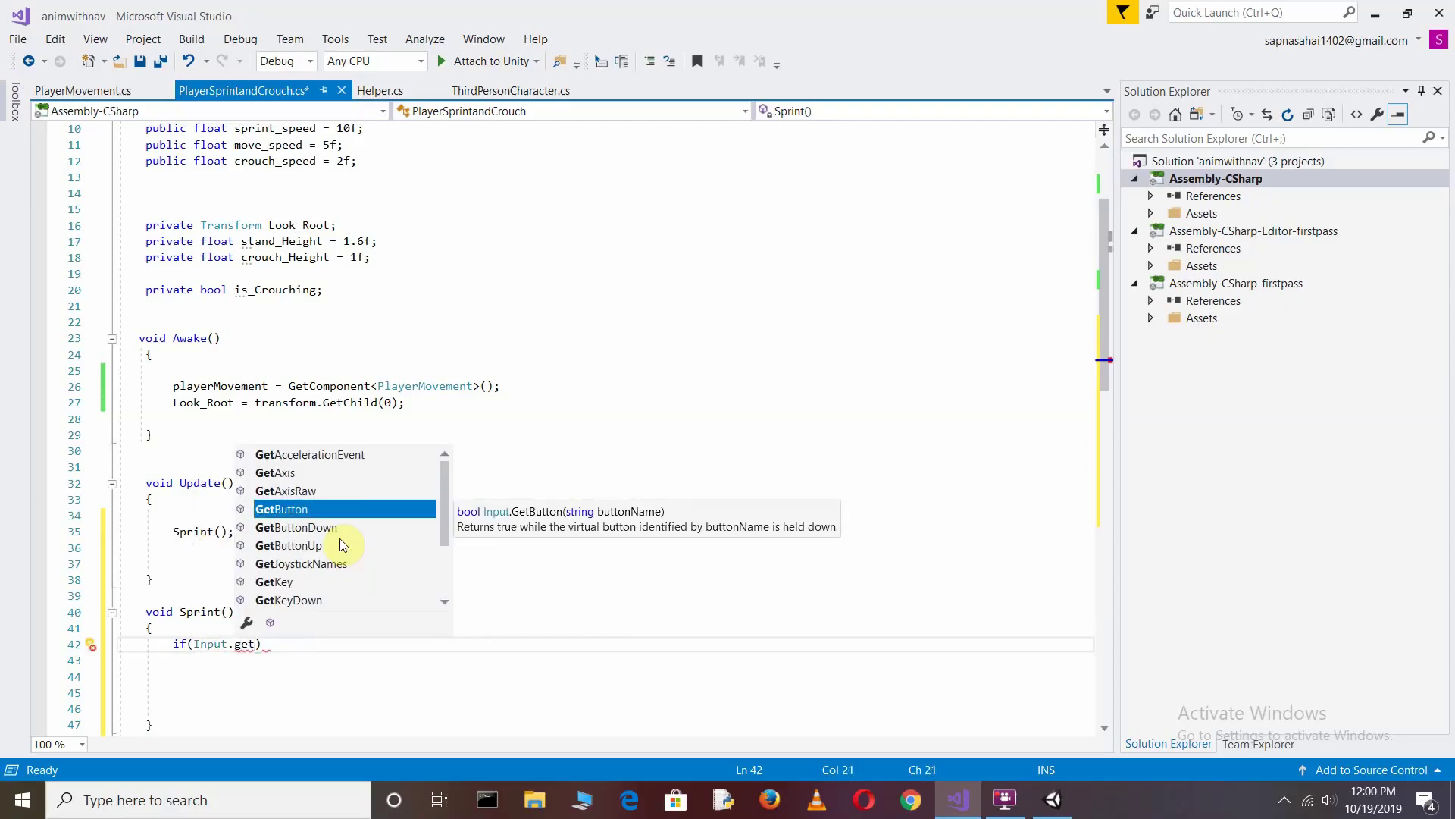
key("Down")
key("Down")
key("Down")
key("Down")
key("Tab")
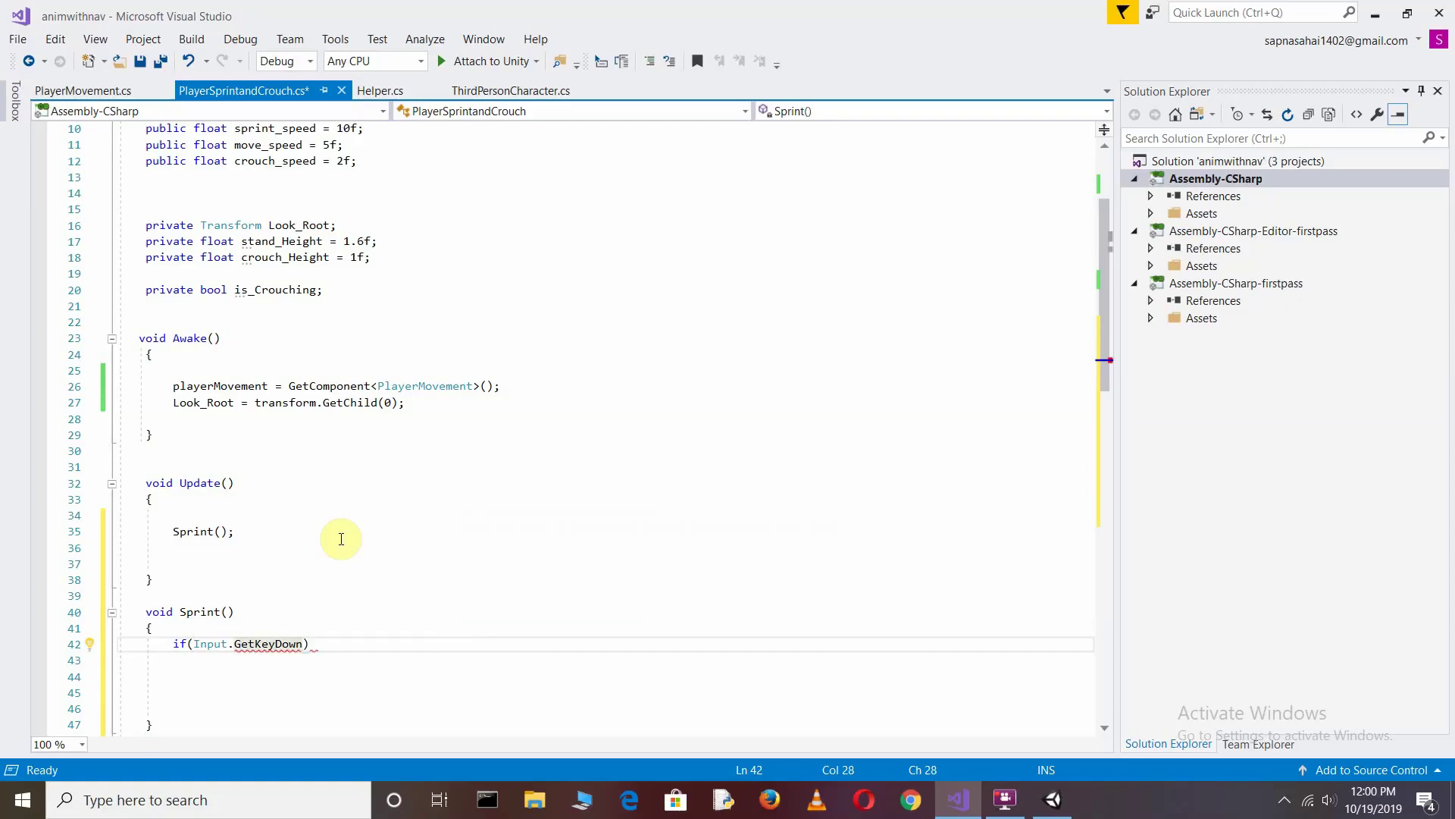
type("(key")
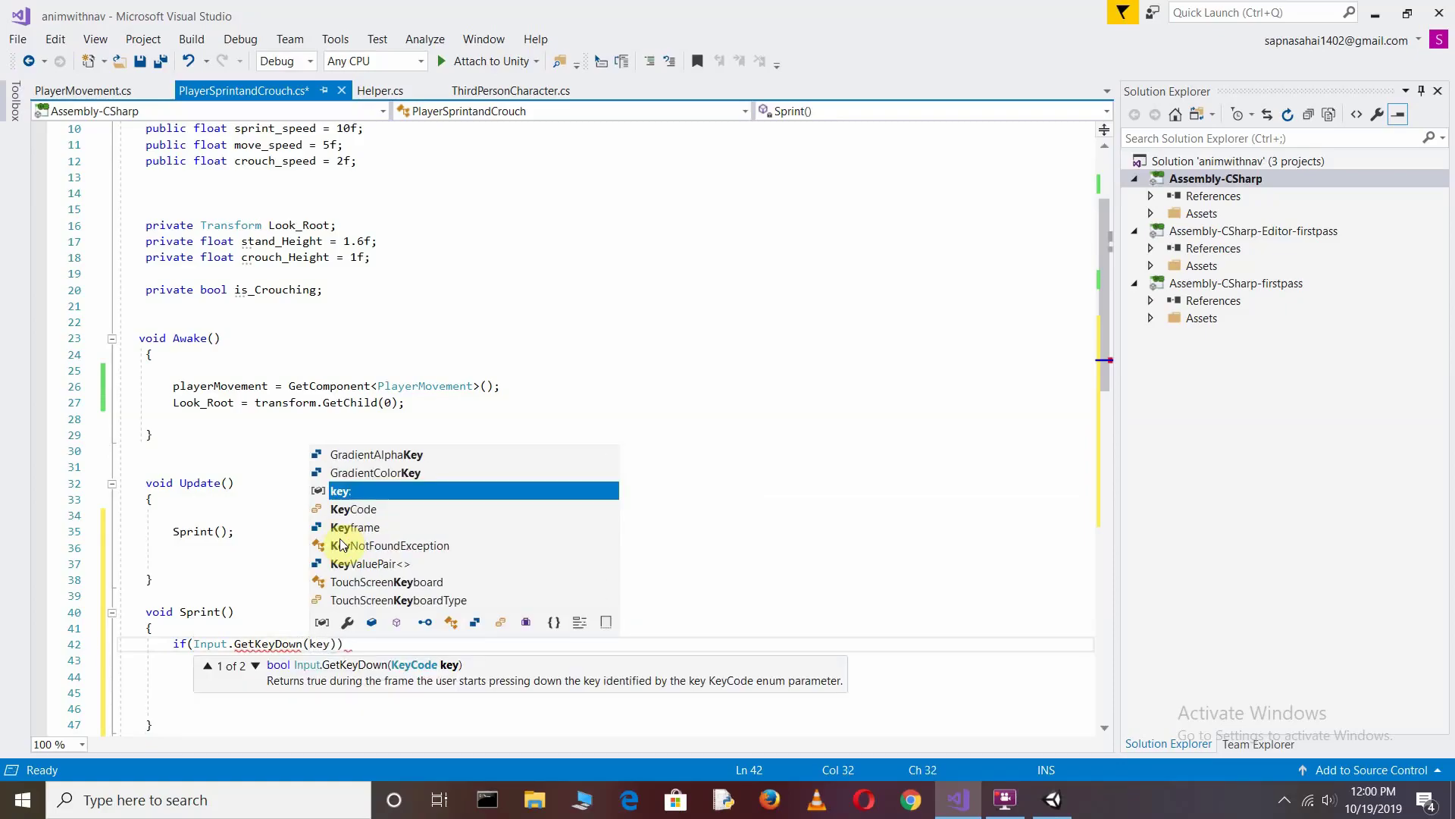
key("Down")
key("Tab")
type(".")
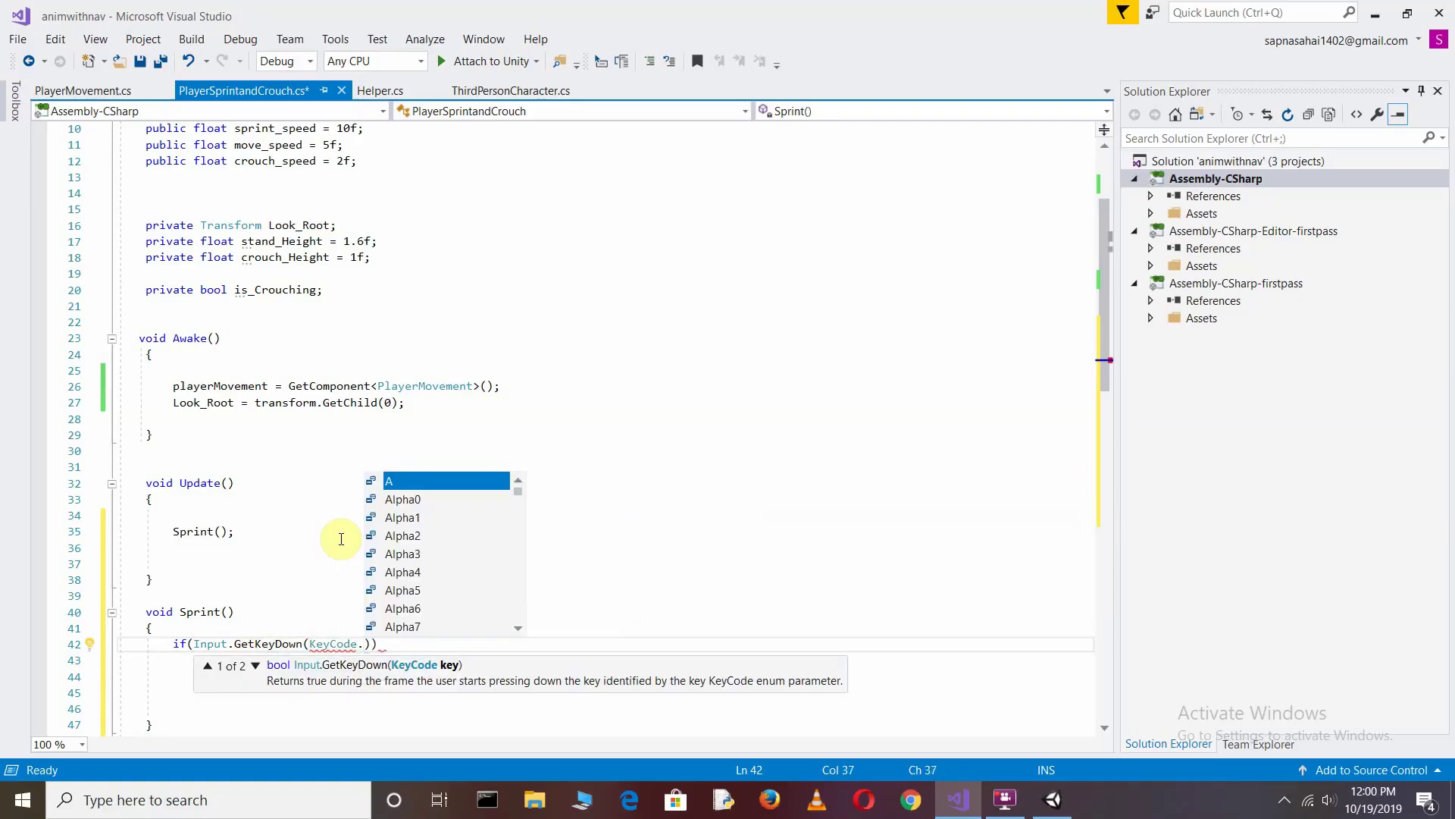
type("left")
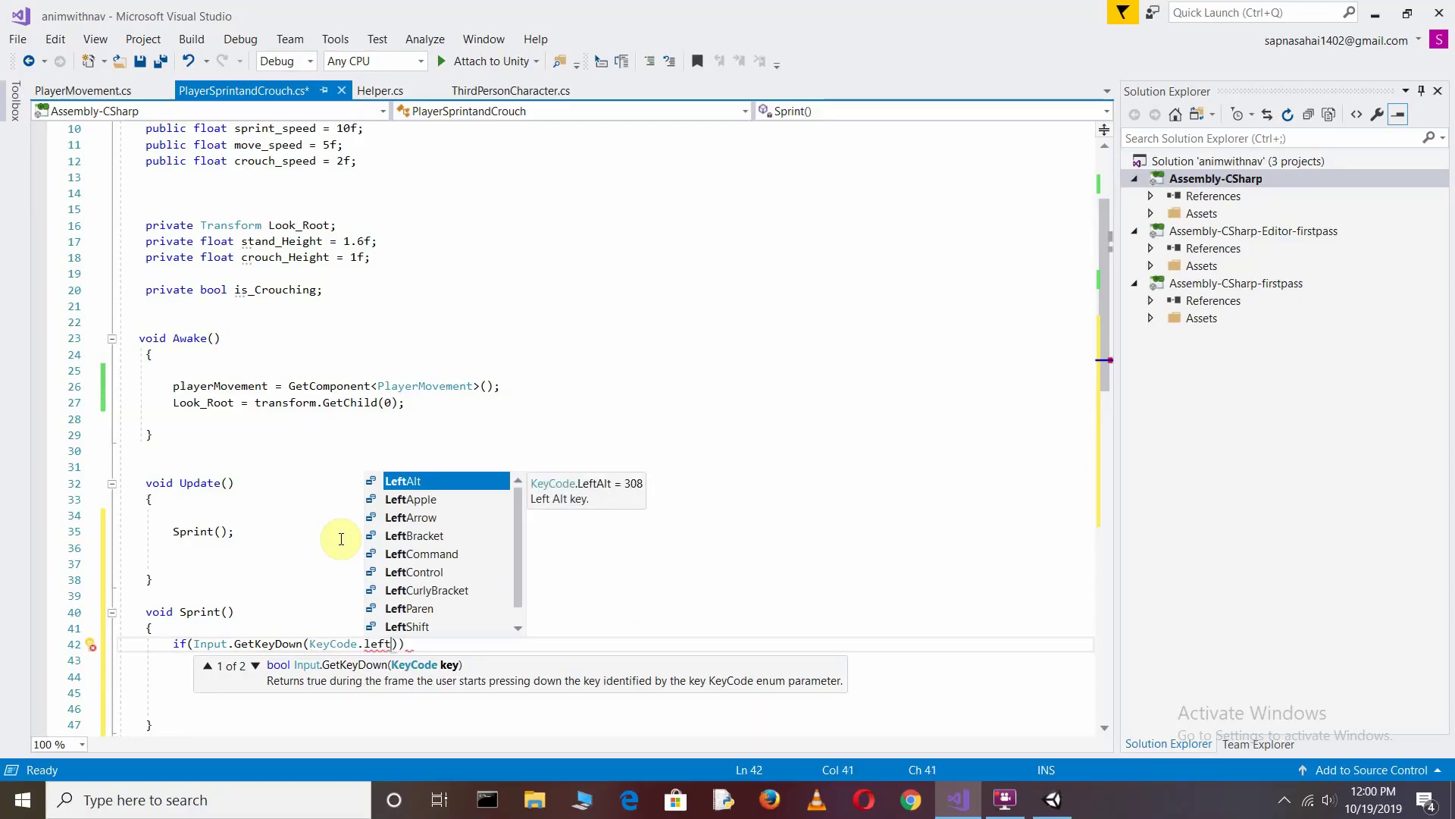
type("s")
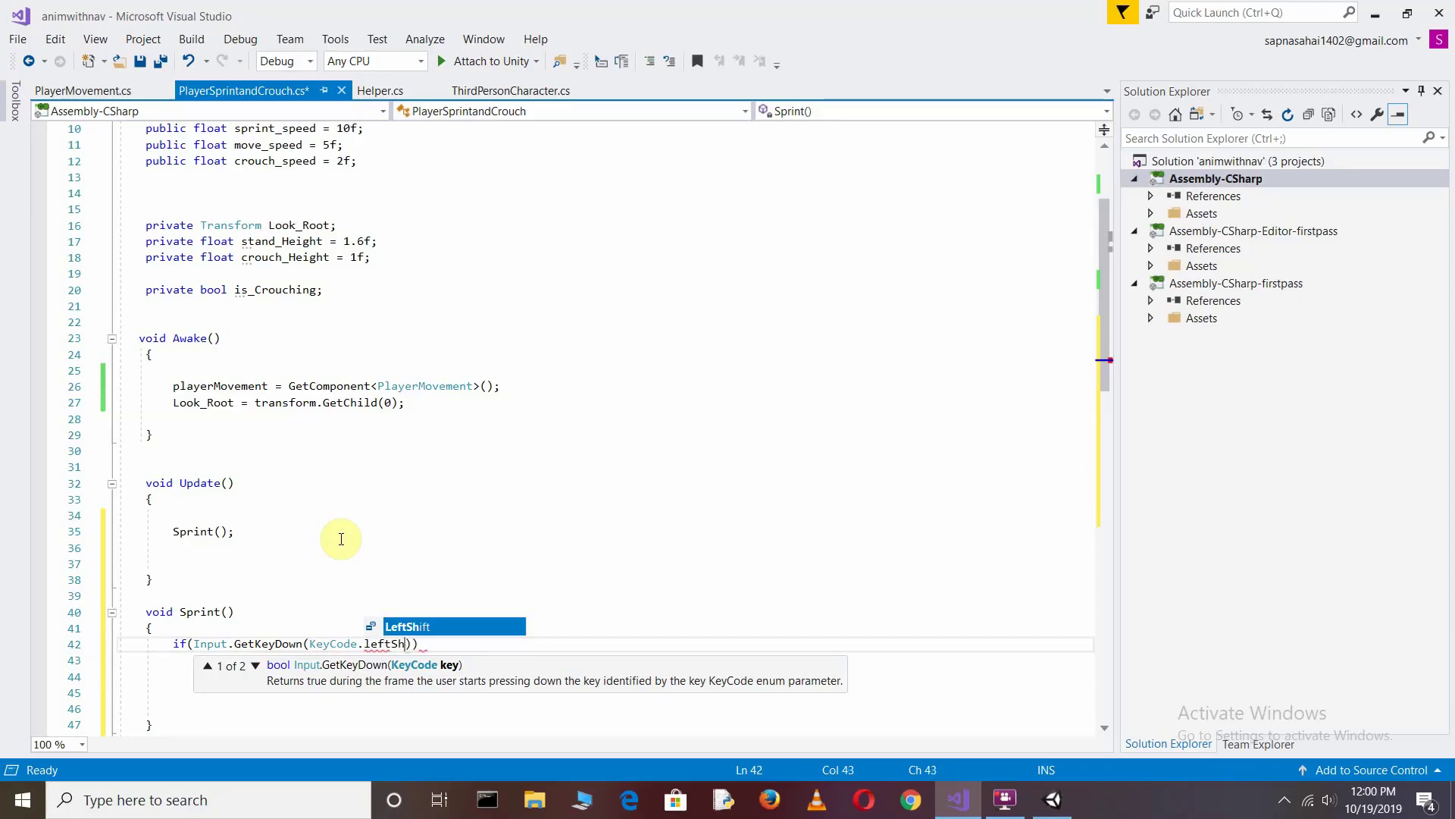
type("hift")
key("Tab")
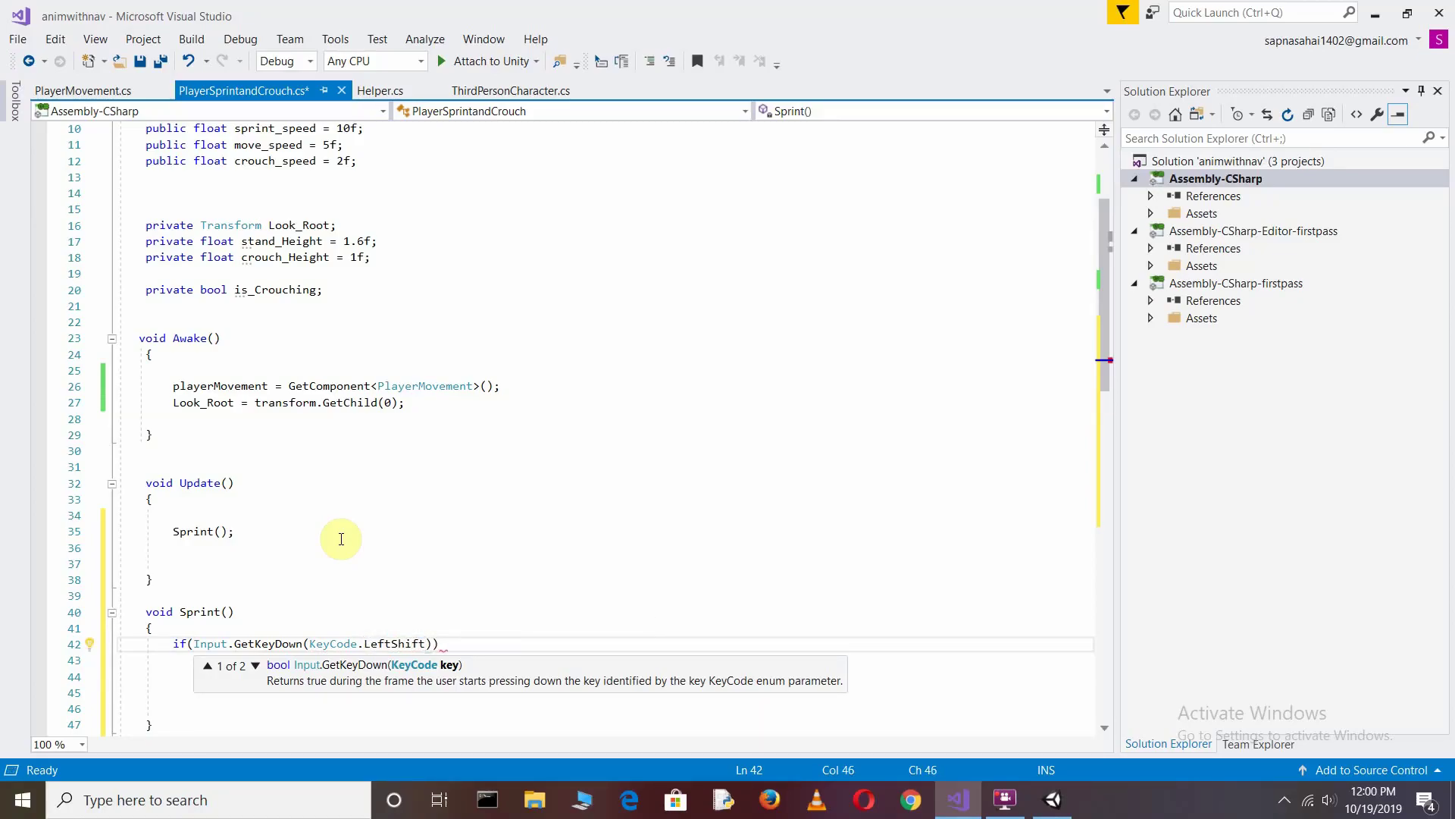
type(")")
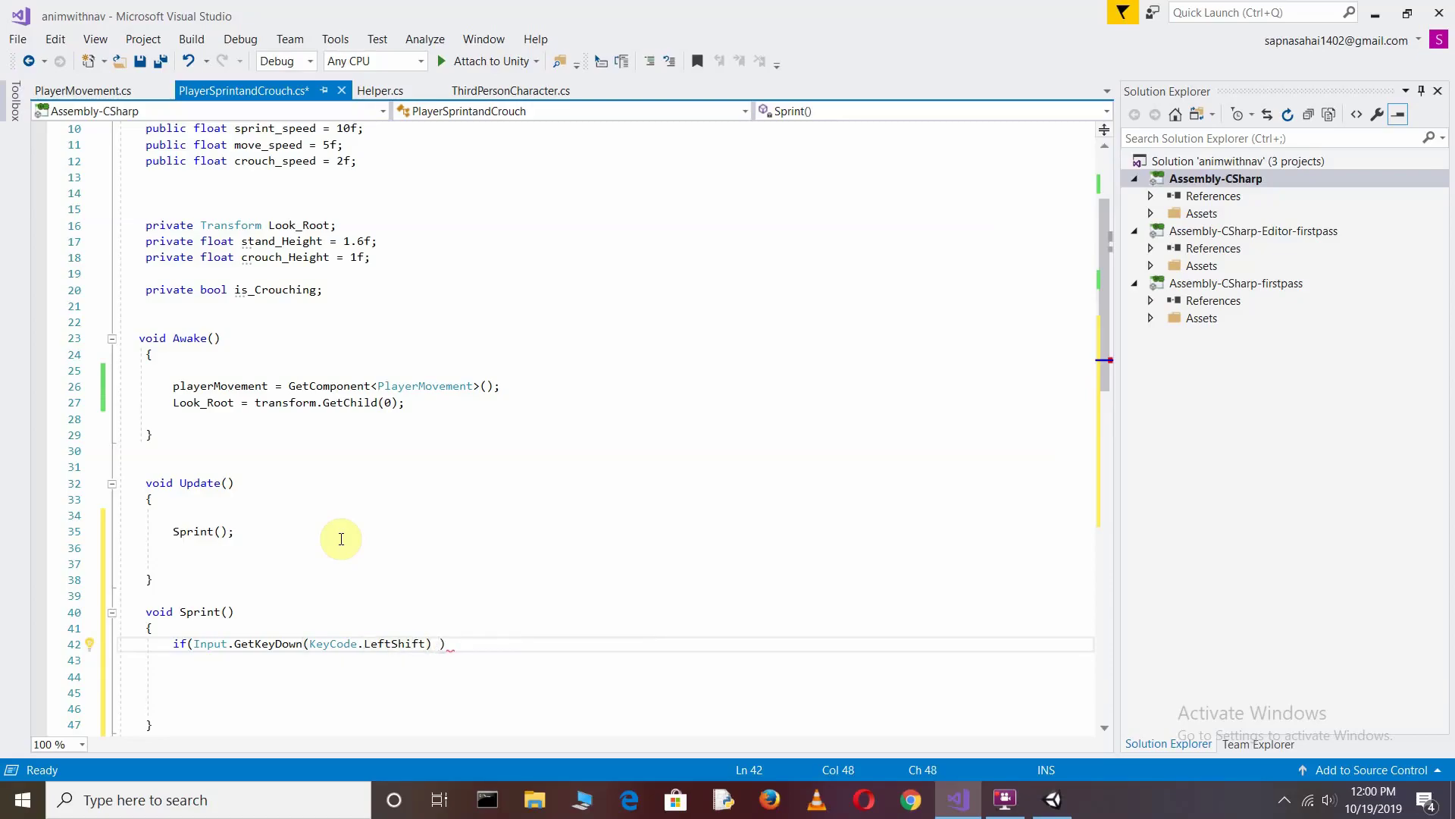
type(" && ")
type("!")
type("is_C")
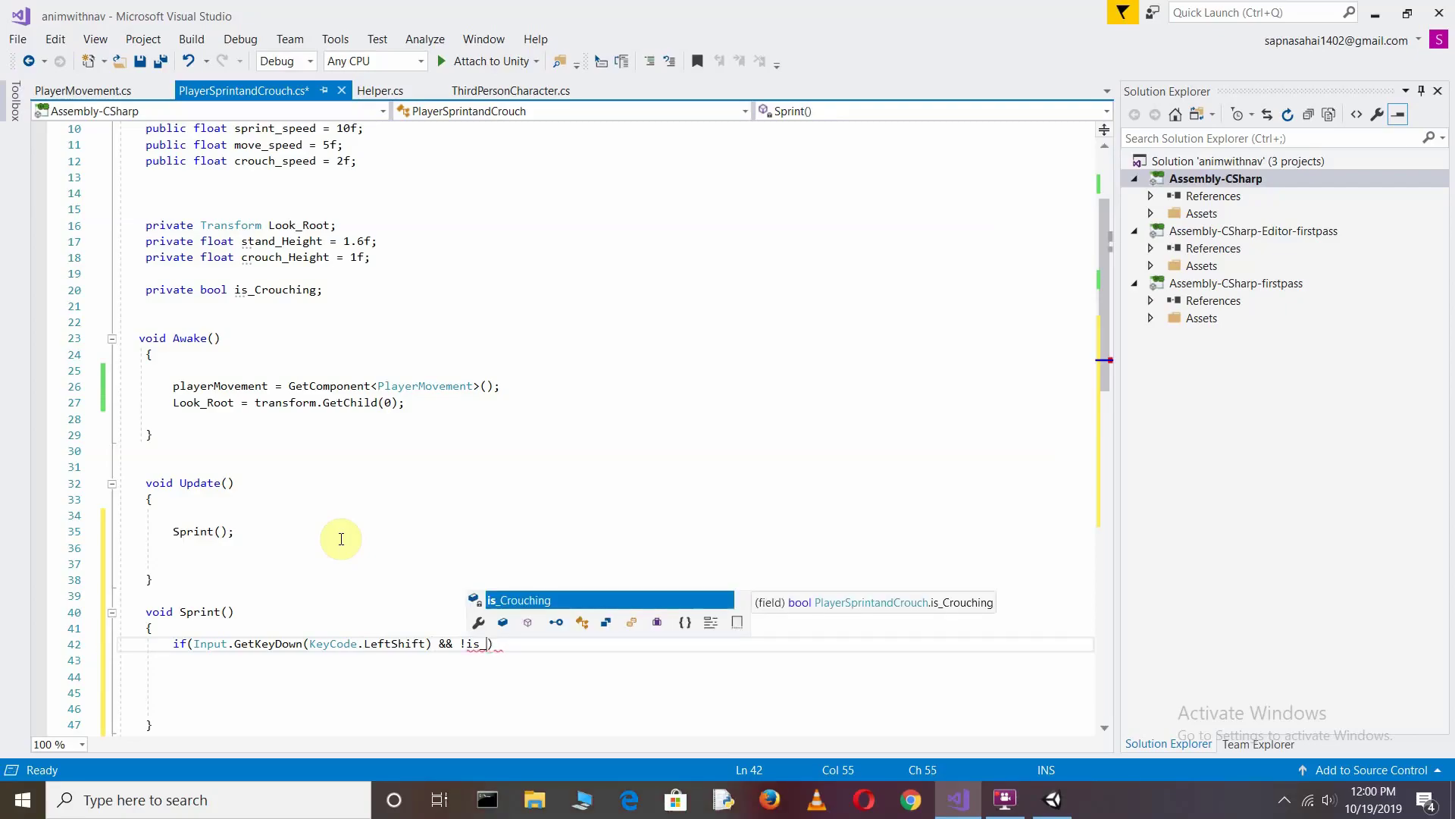
type("rouching")
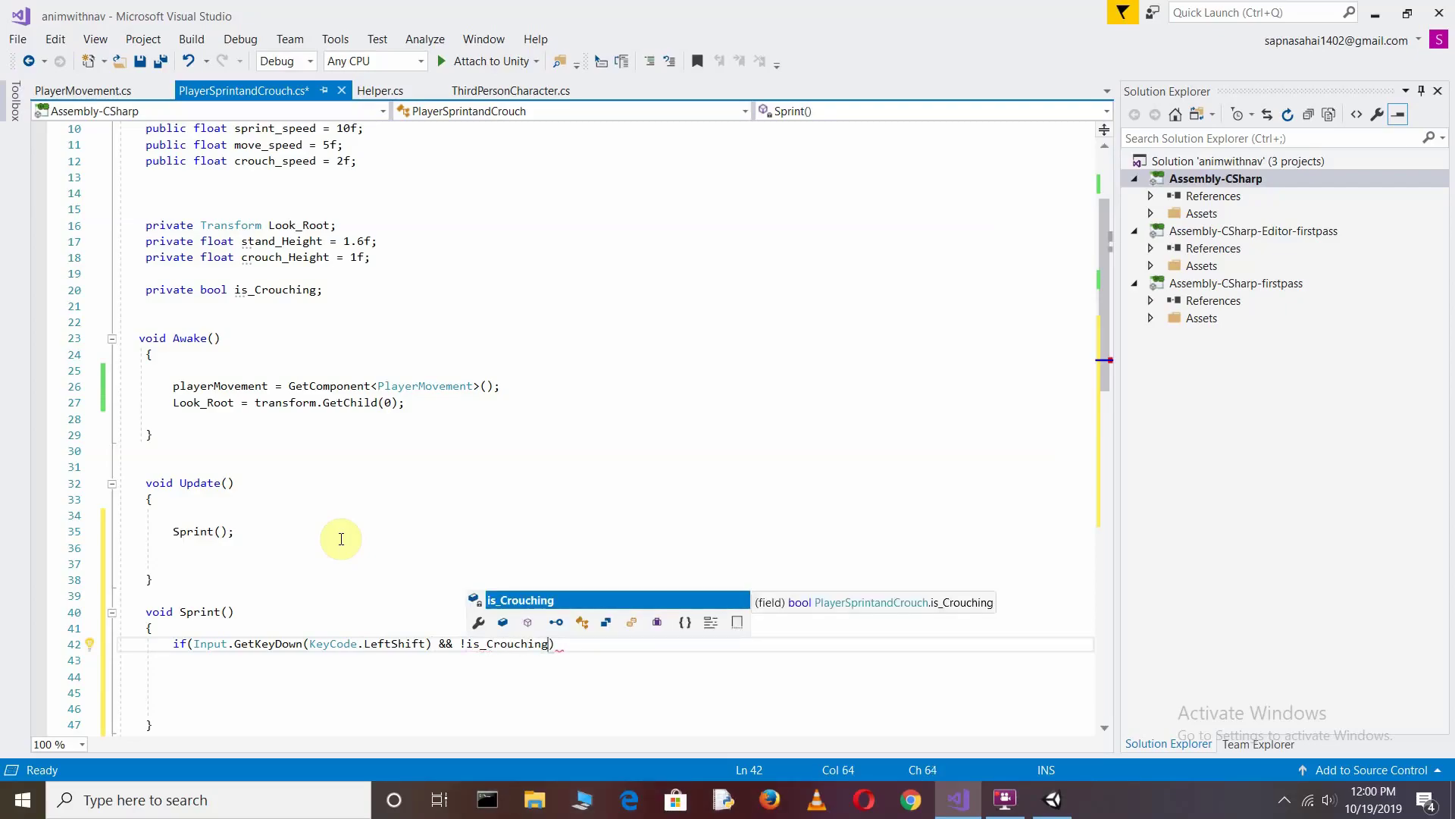
type("){")
Set playerMovement.speed = sprint_speed; in the Left Shift block and start a second if(Input.
key("Return")
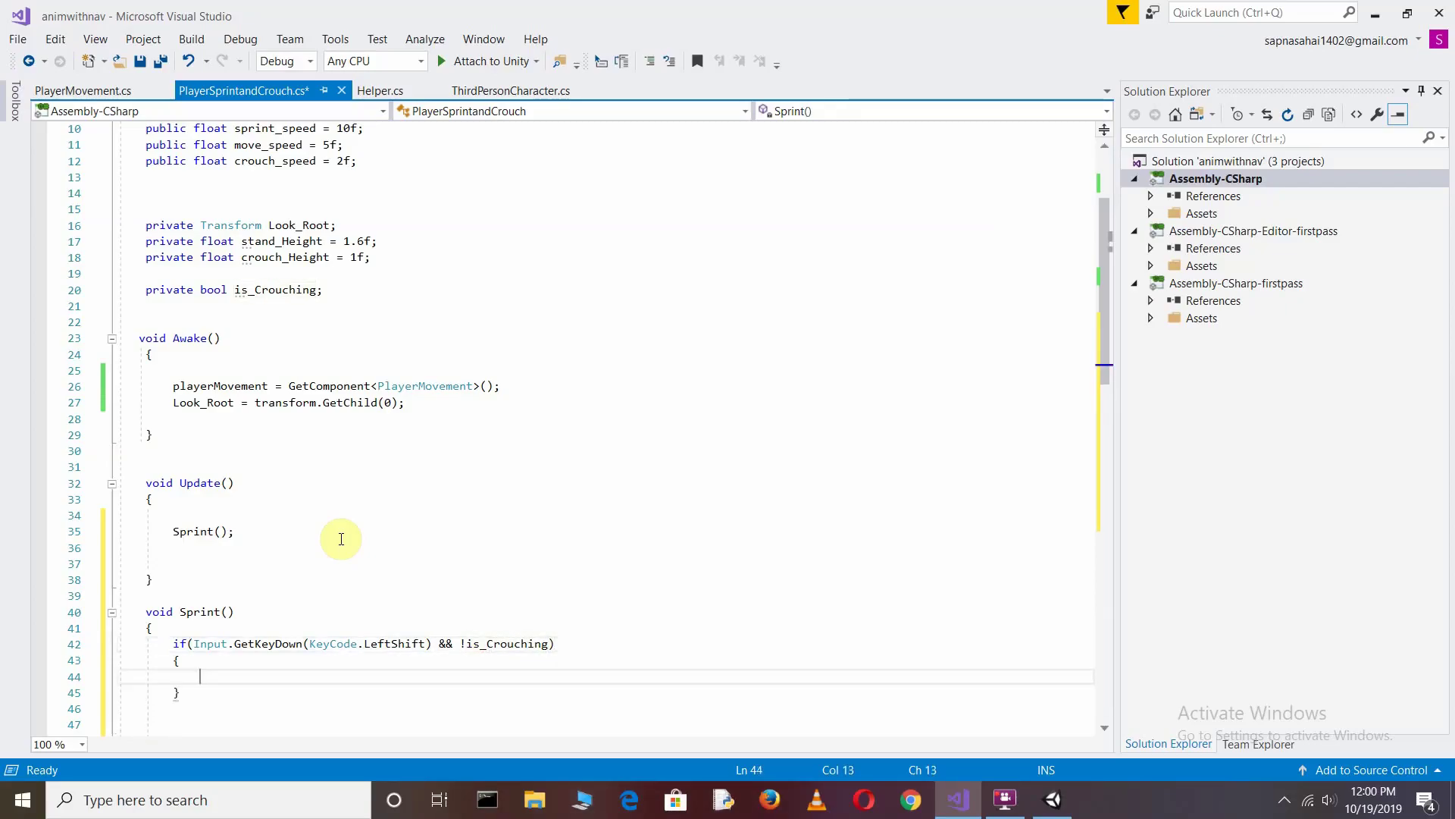
key("Return")
key("Return")
key("Up")
type("p")
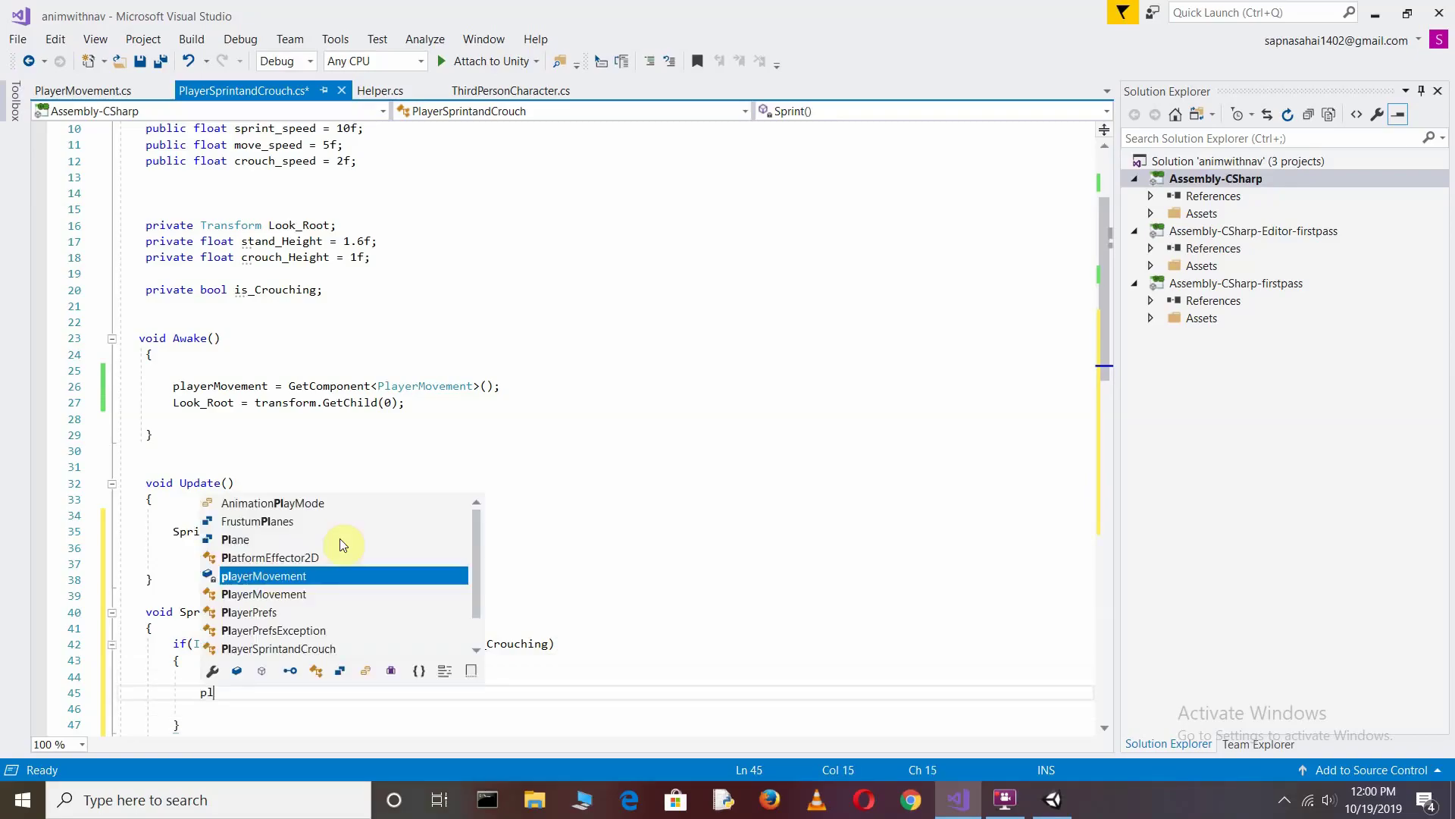
type("layerMovement.speed")
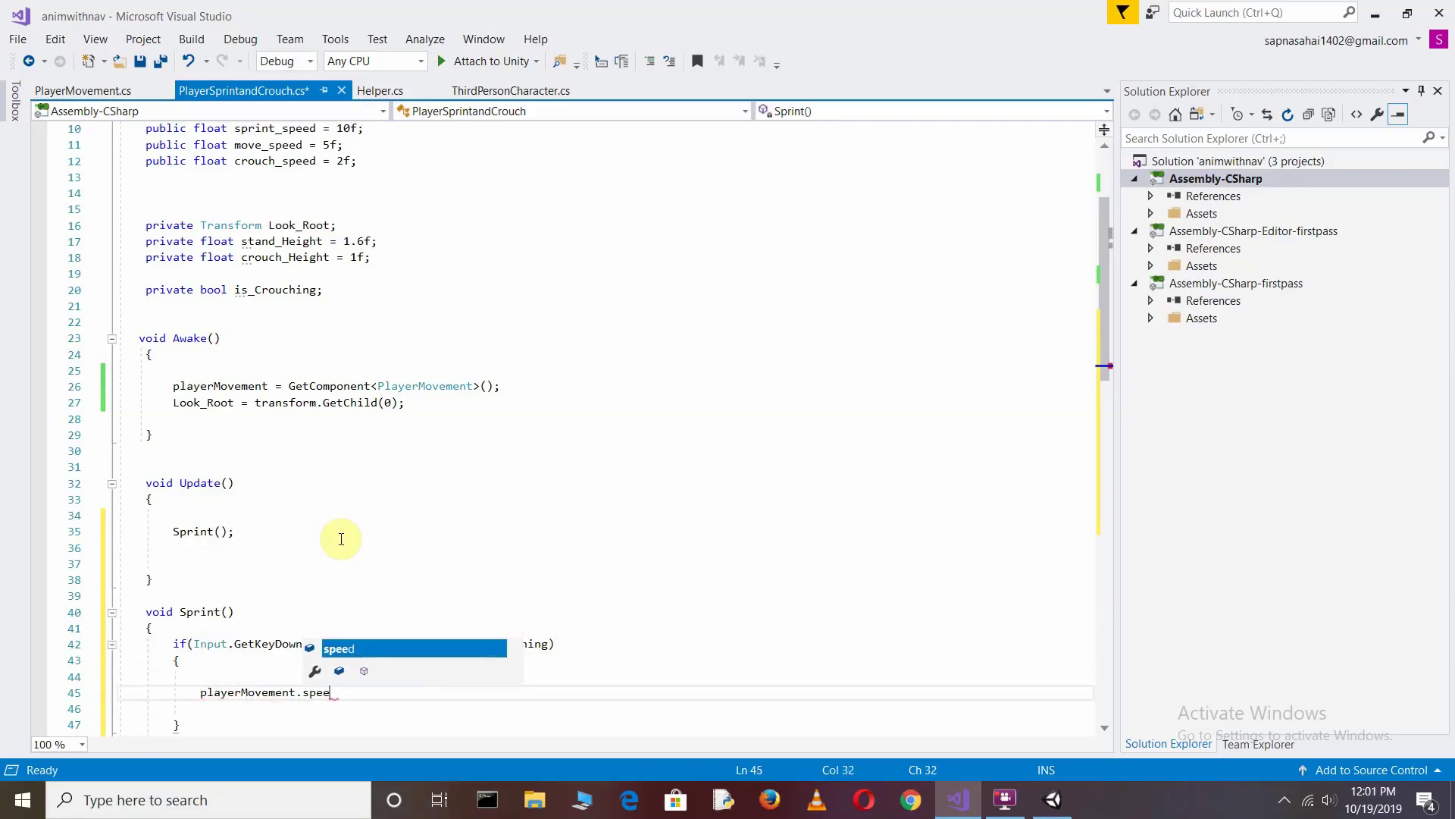
type(" = ")
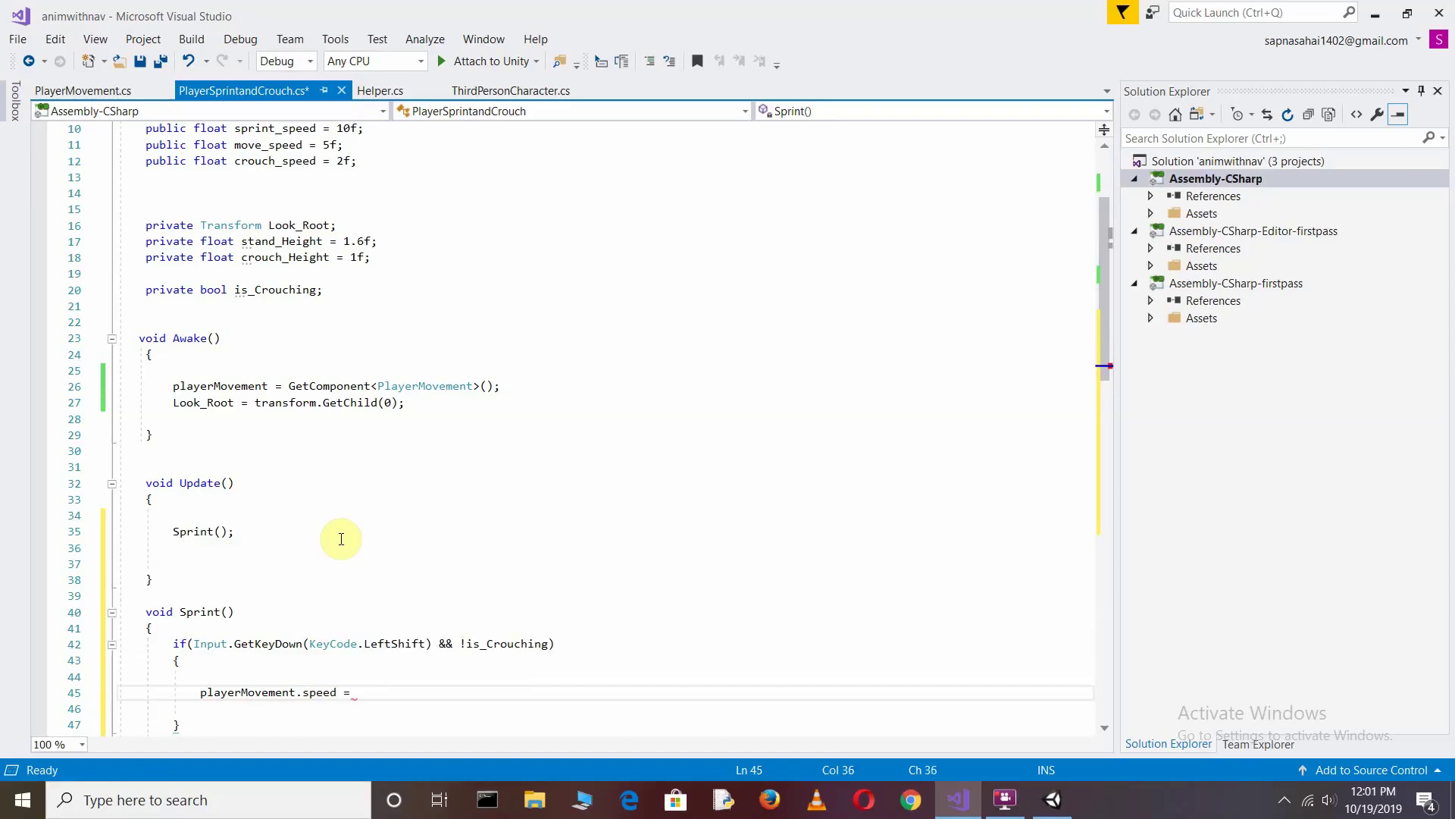
type("sprint")
key("Down")
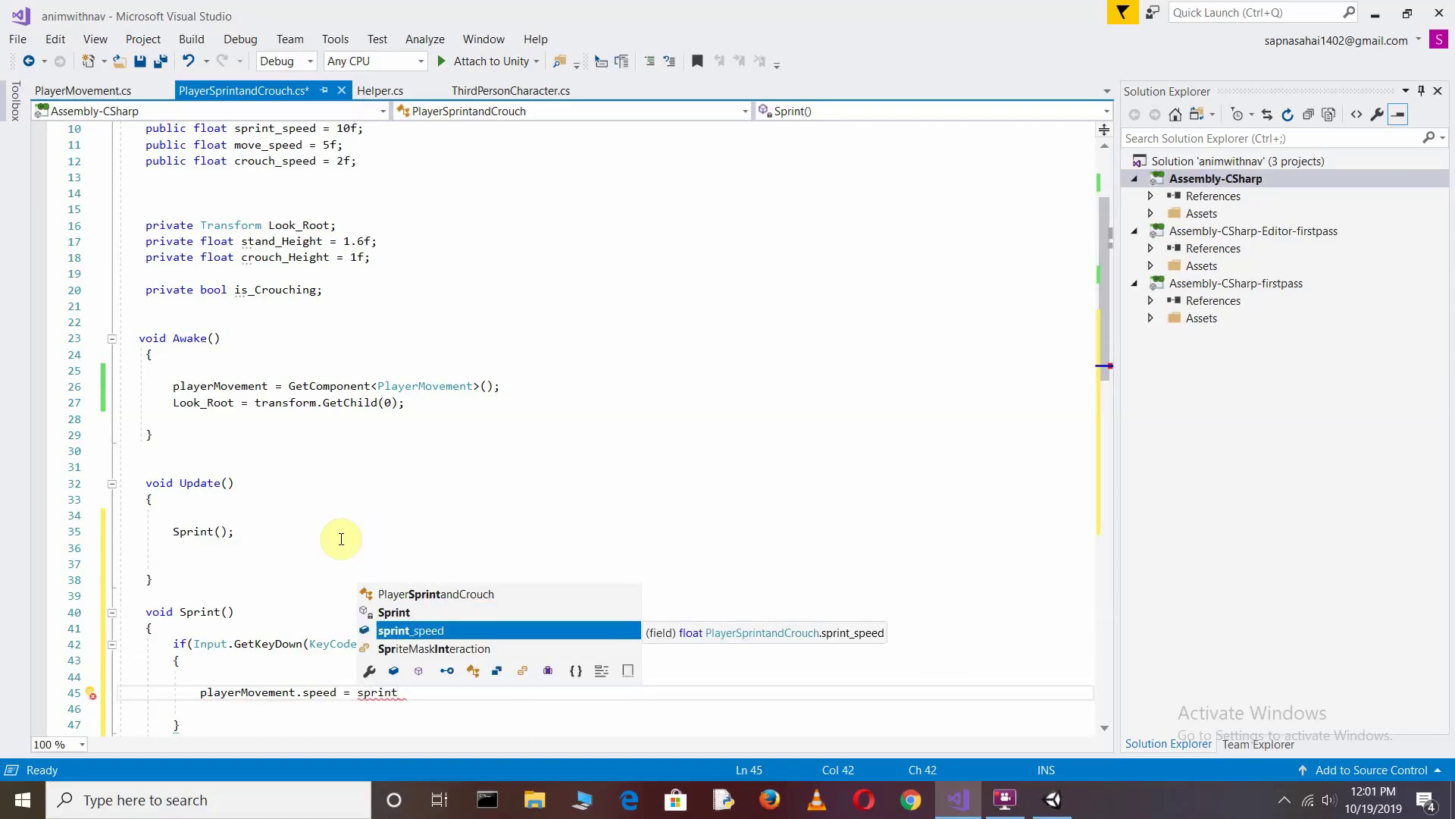
key("Tab")
type(";")
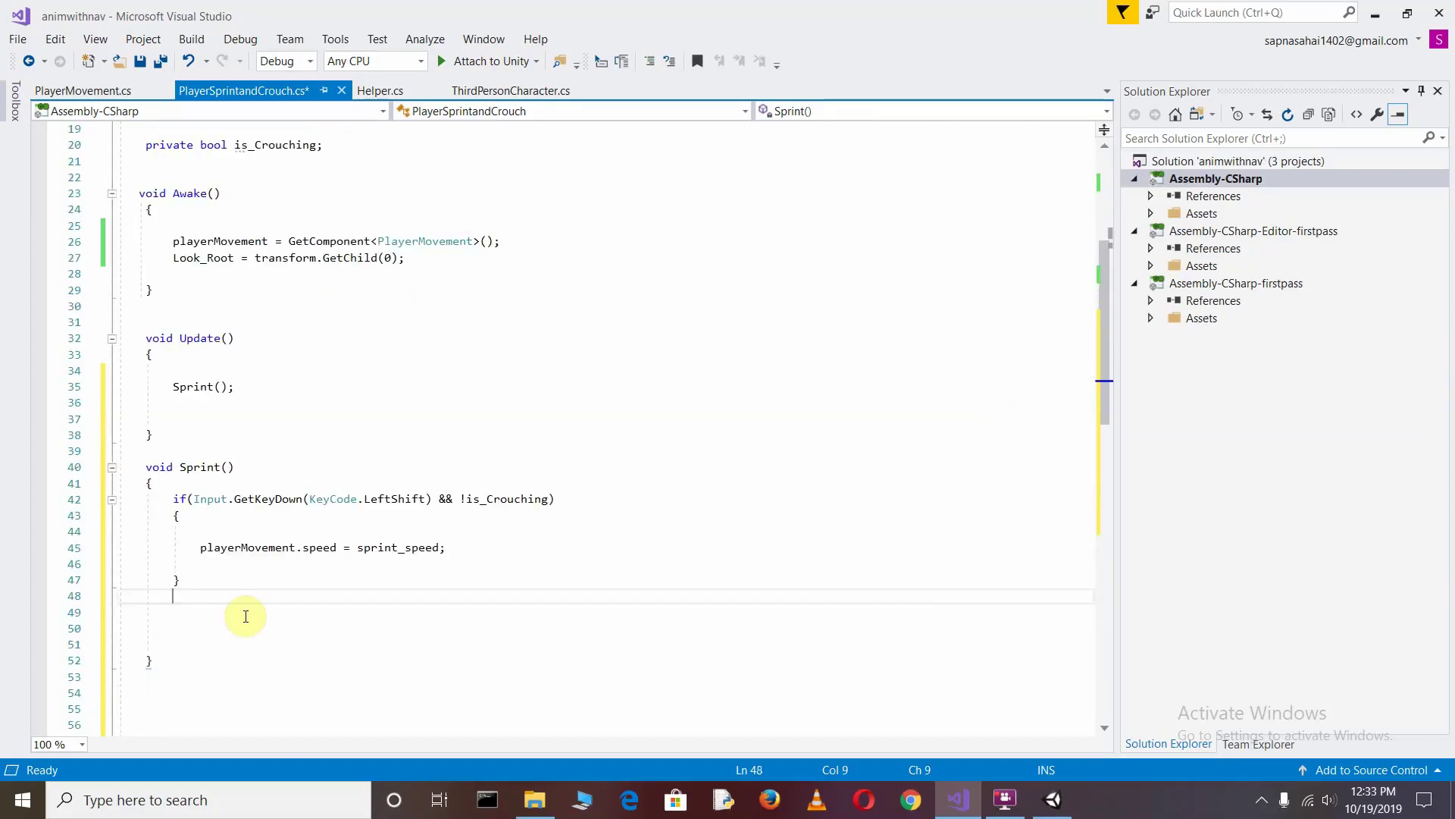
type("if")
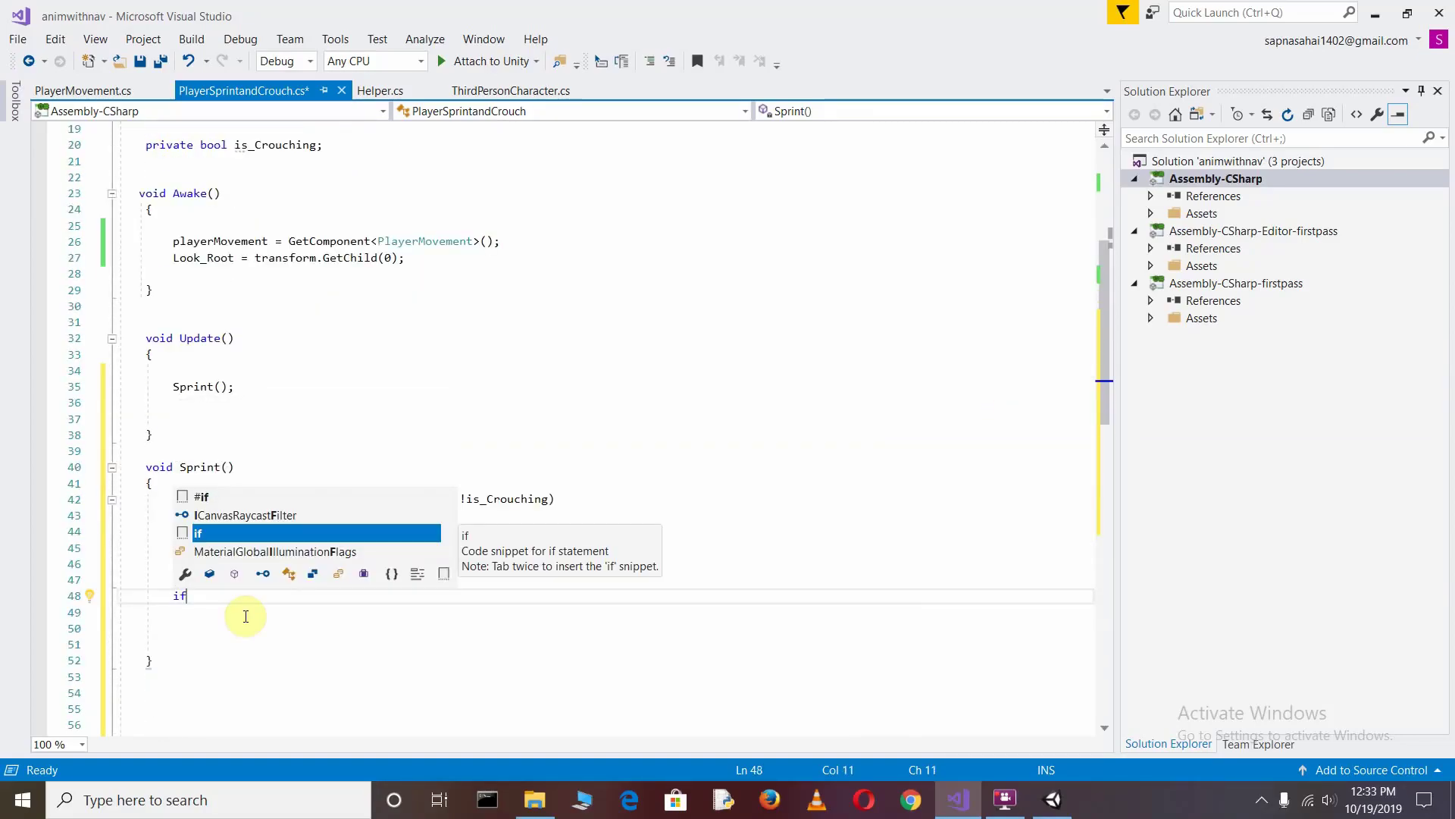
type("(")
type("Input")
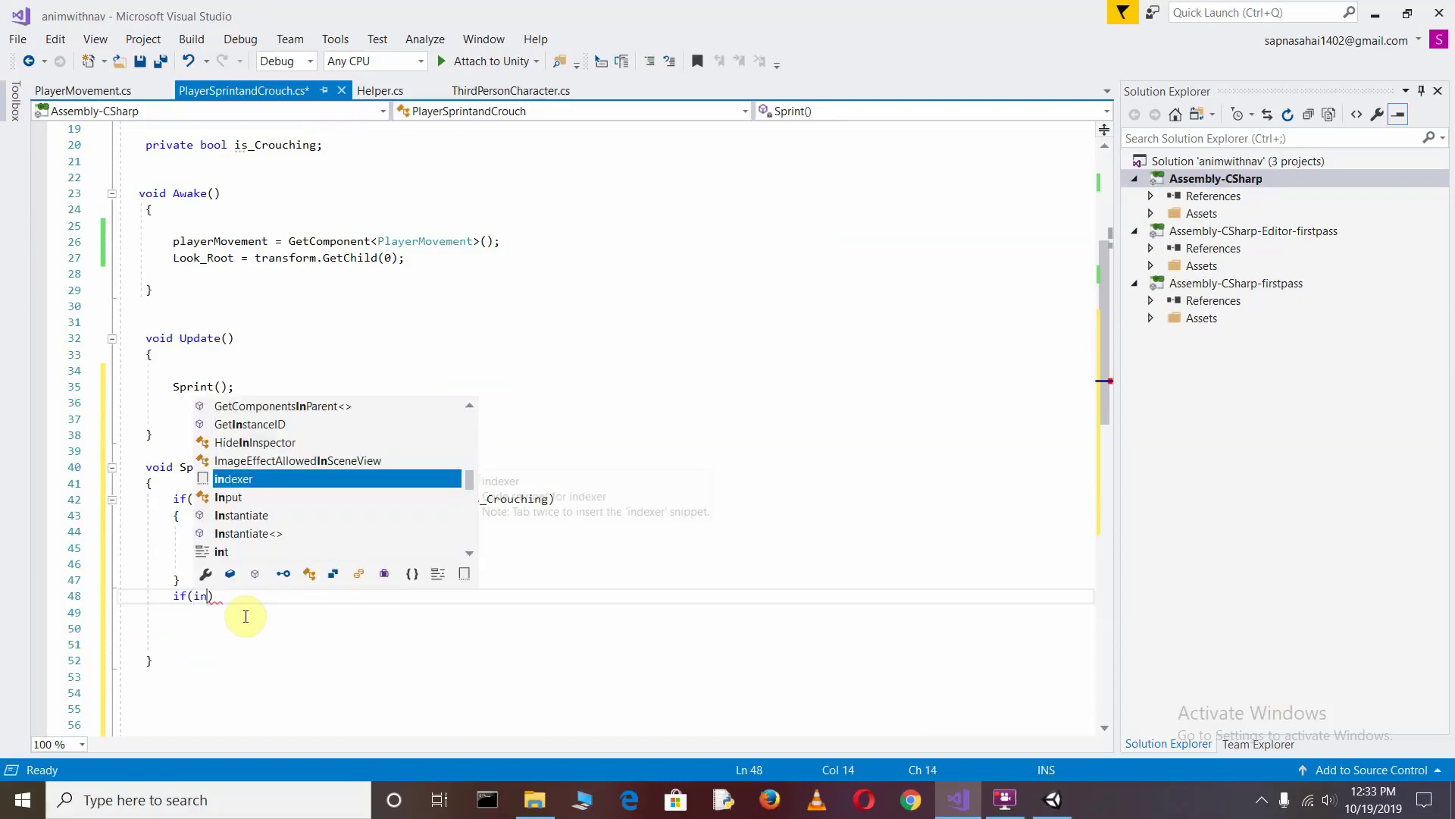
Copy the Left Shift, not-crouching condition from line 42 into the second if on line 48.
key("Escape")
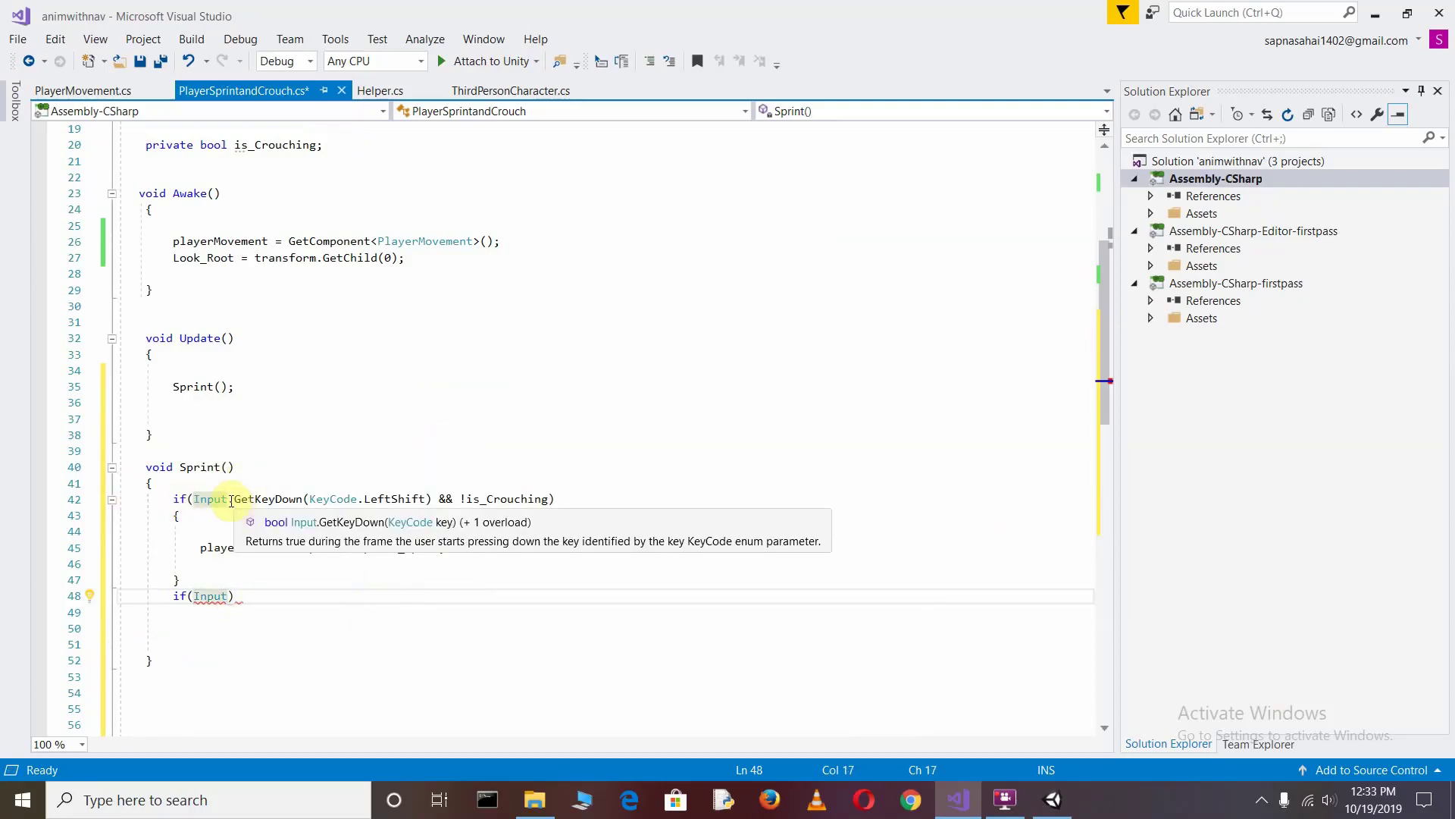
left_click_drag(228, 499, 550, 503)
key("ctrl+c")
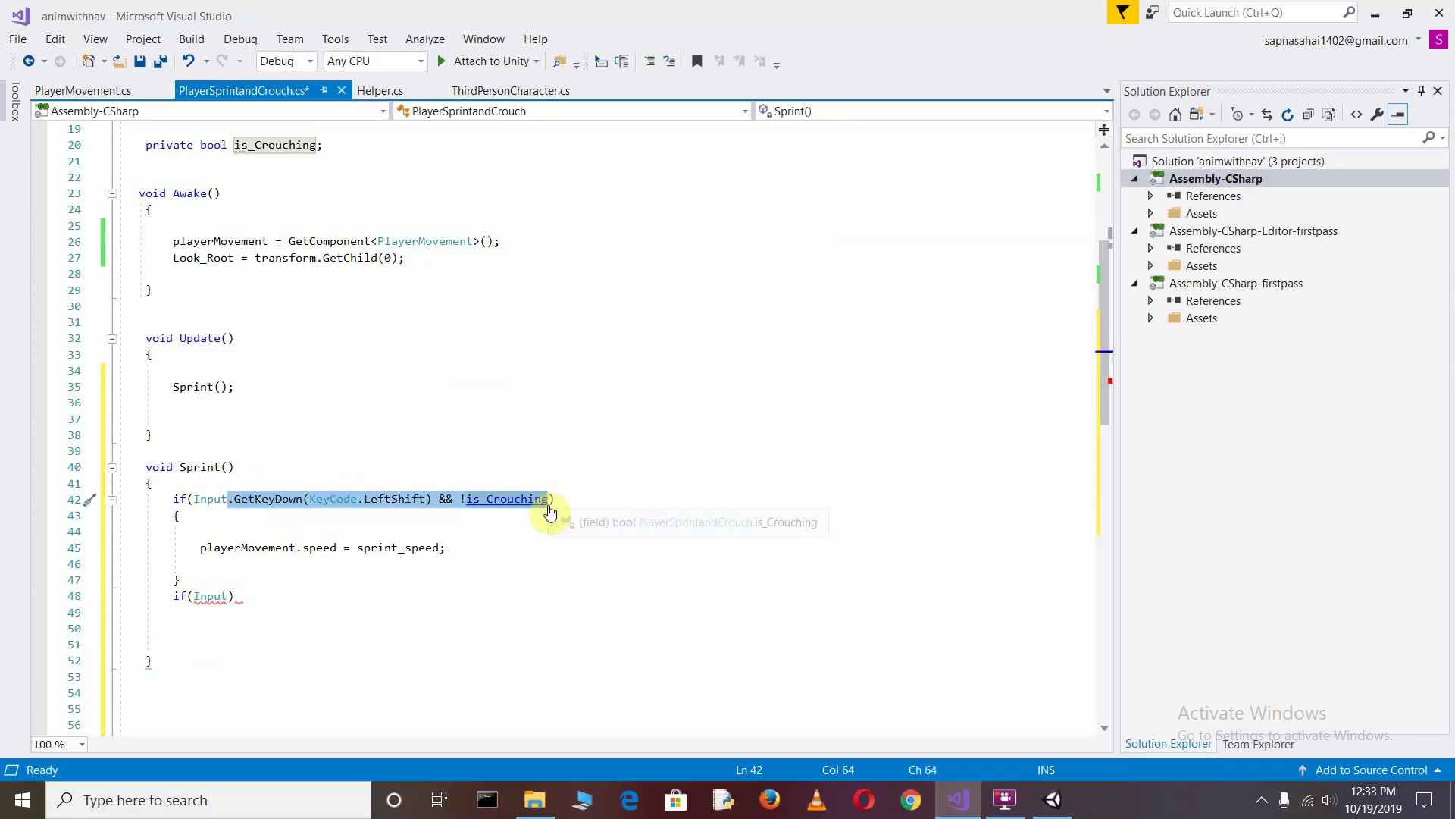
left_click(232, 596)
key("ctrl+v")
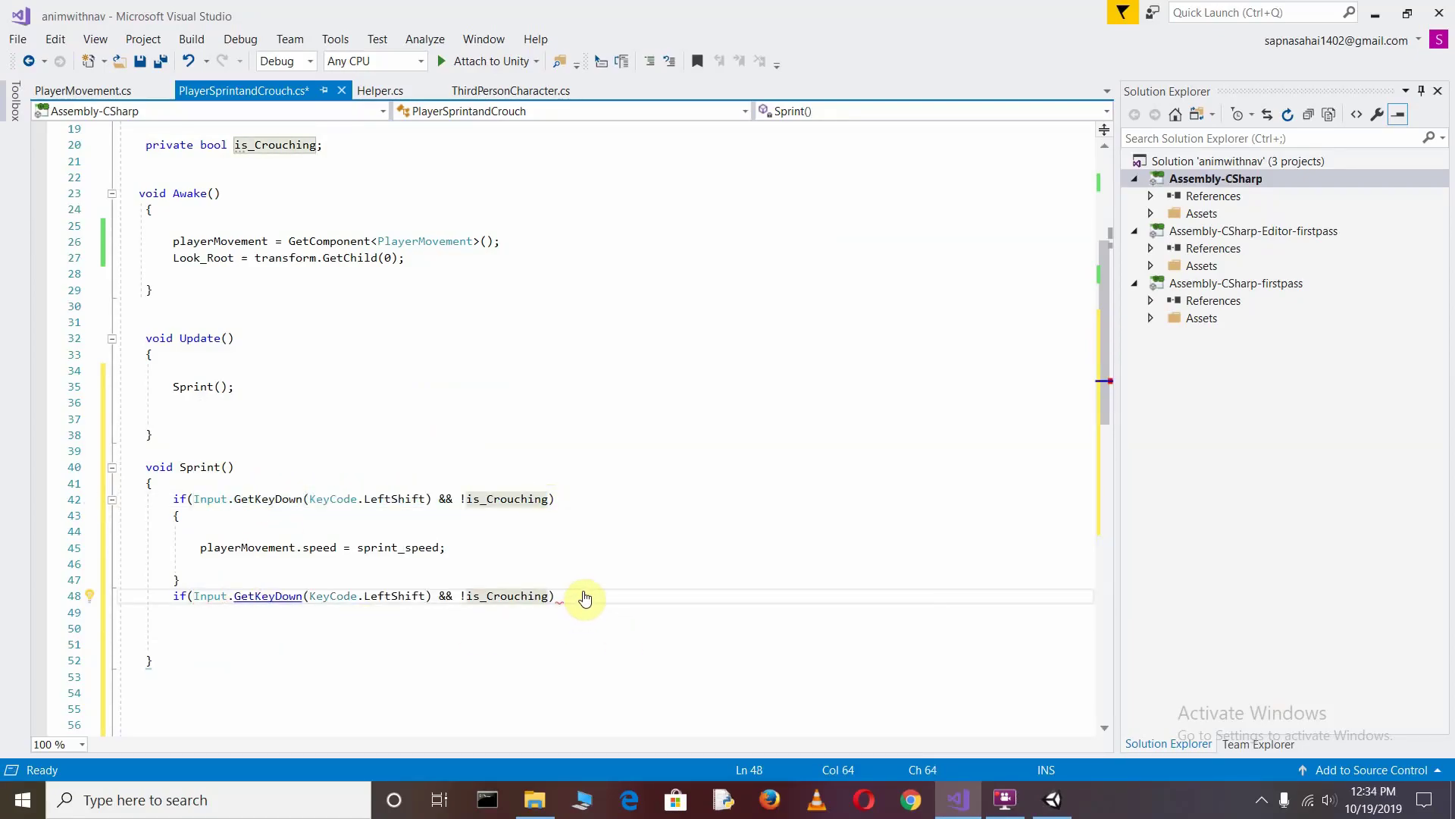
Give the second if a body setting playerMovement.speed = move_speed;.
key("Return")
type("{")
key("Return")
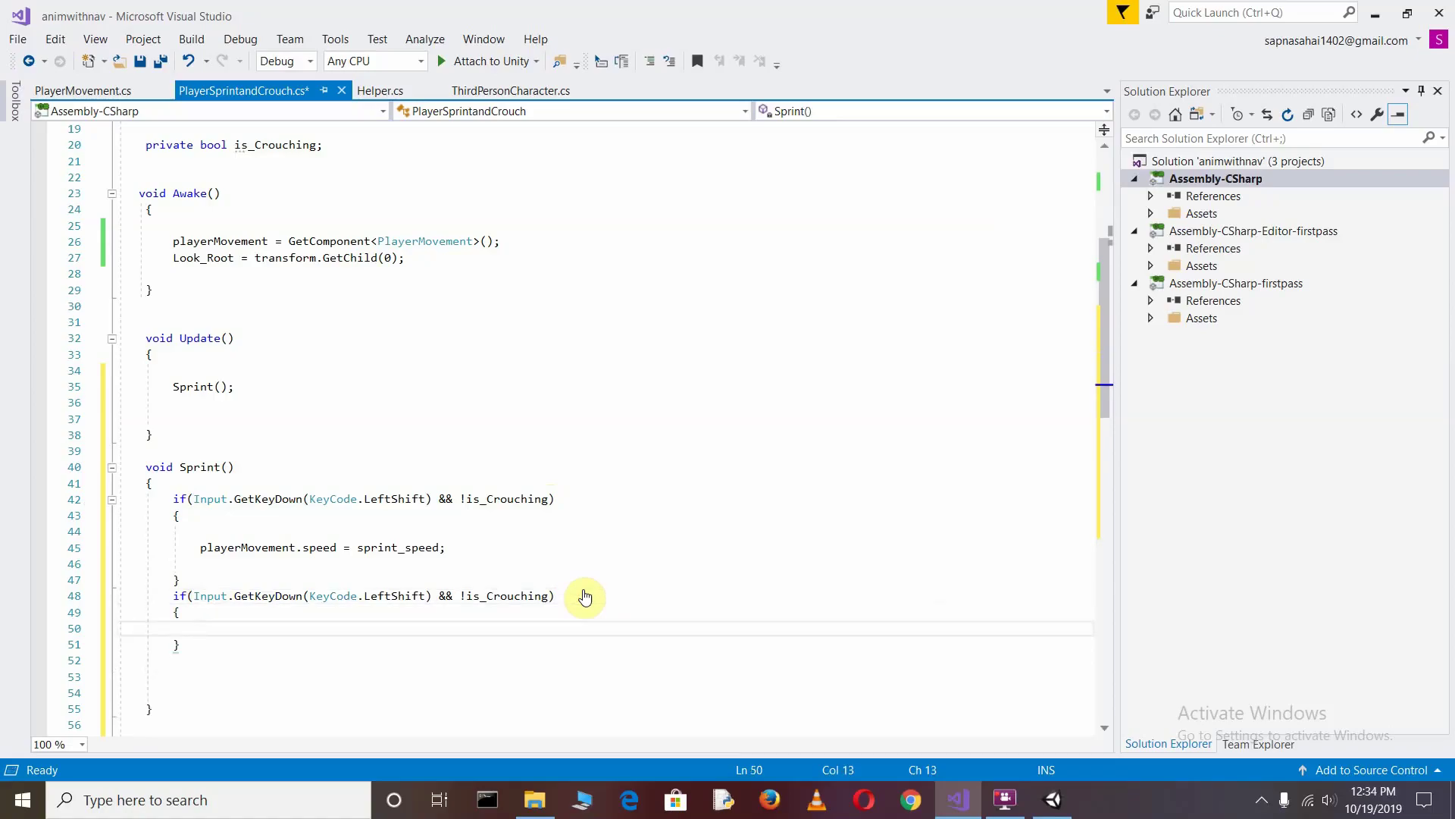
type("playerMovement")
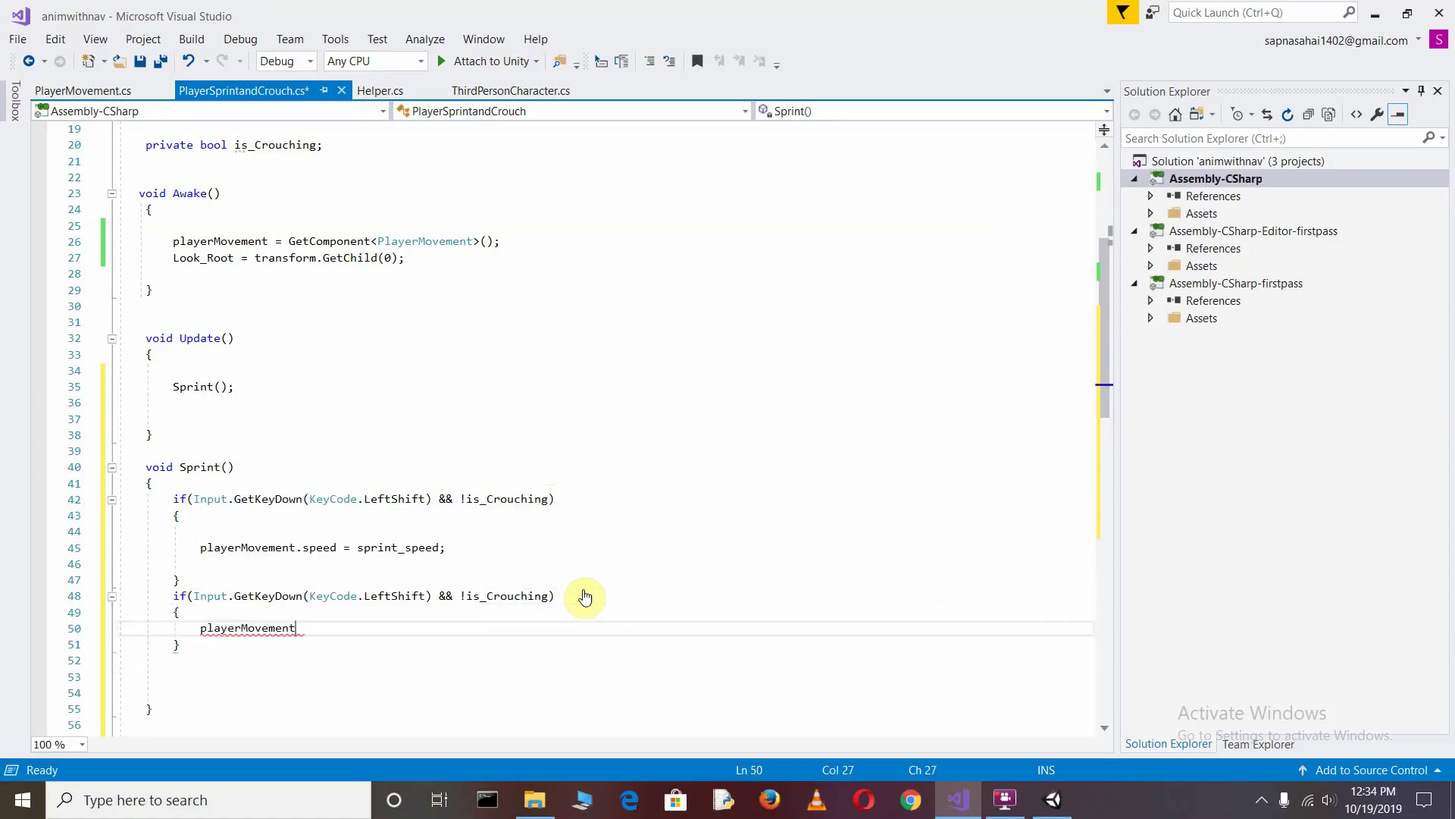
type(".spe")
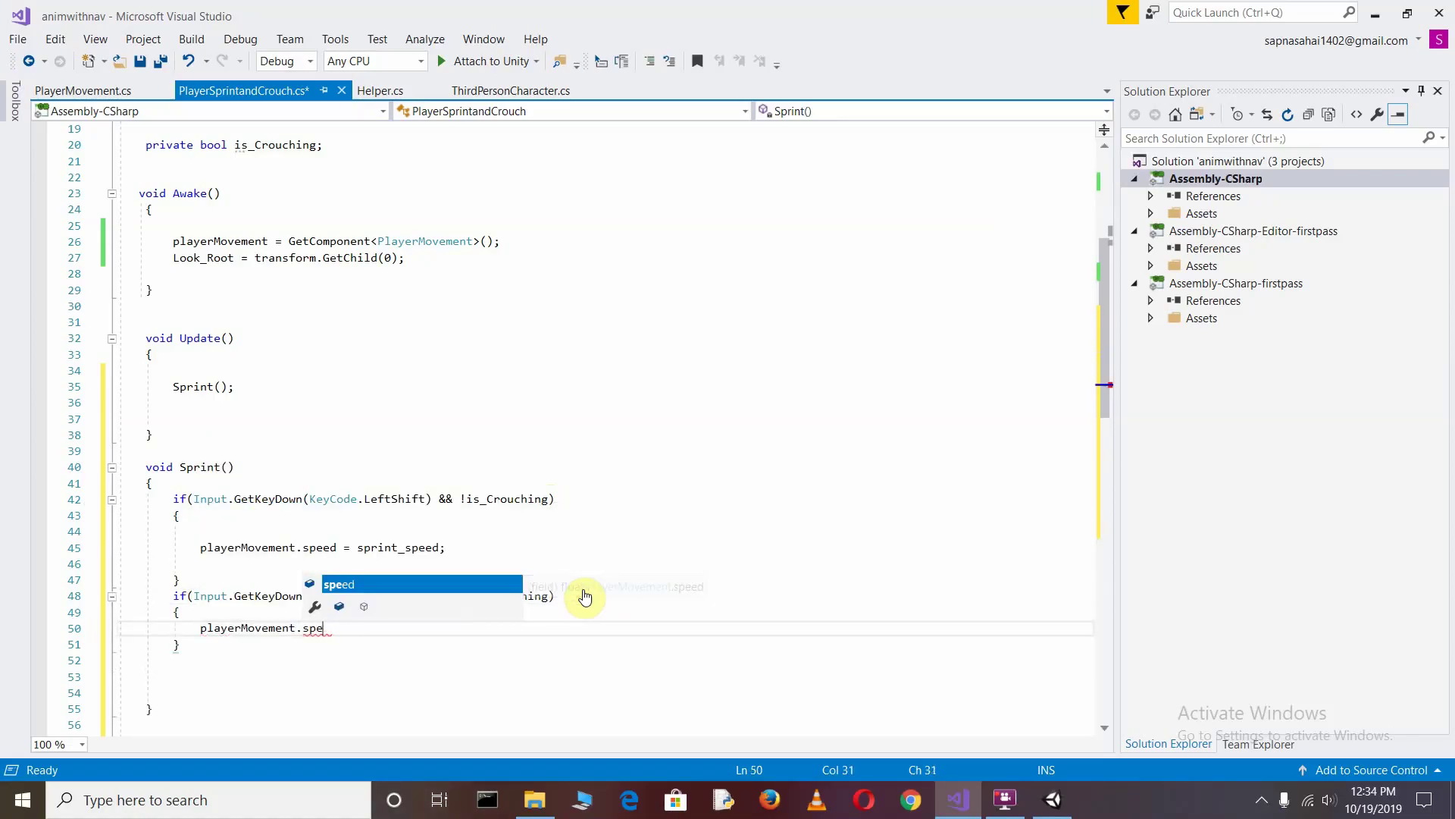
type("ed = ")
type("move")
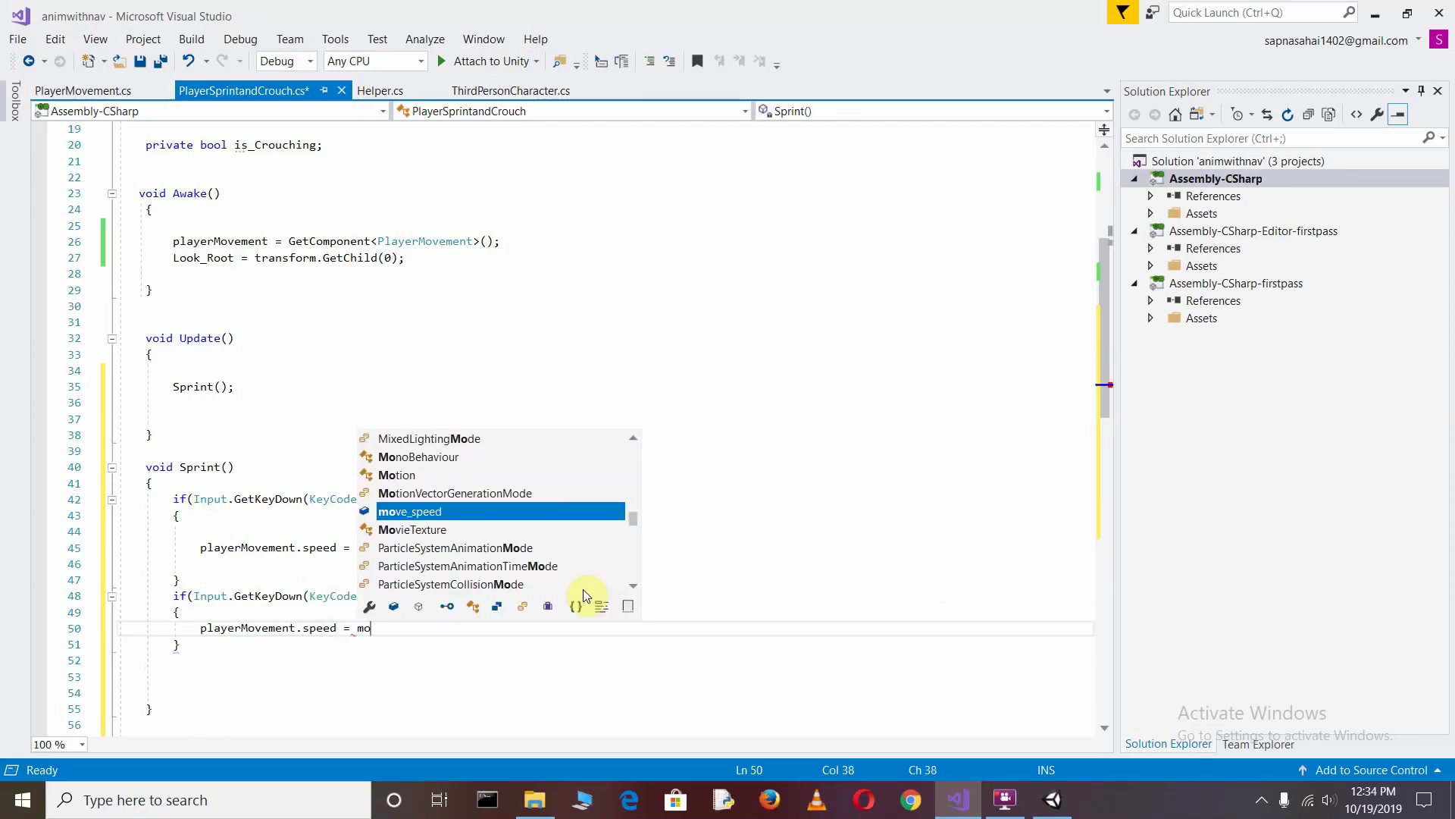
key("Tab")
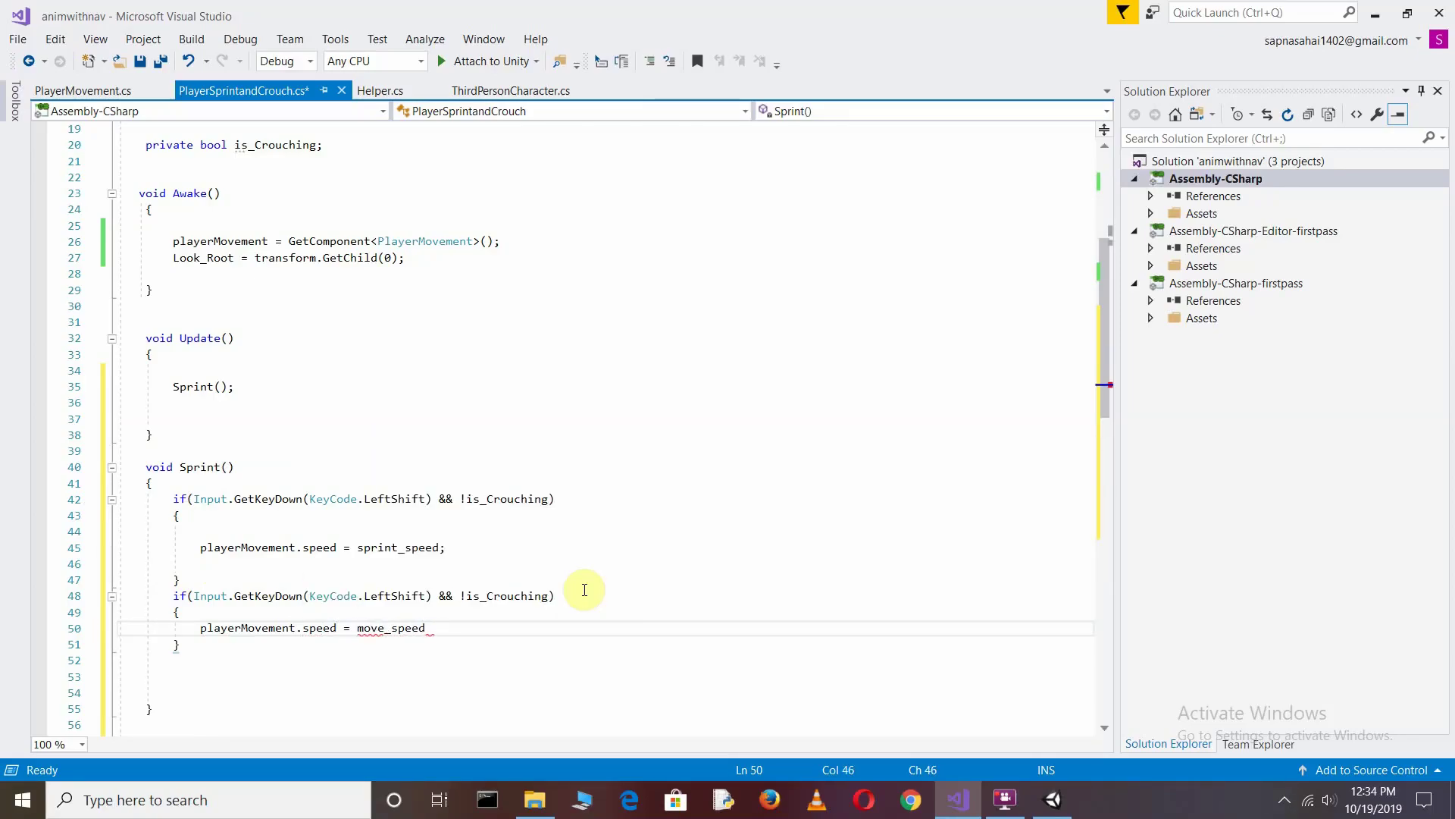
type(";")
scroll(547, 691, "down", 1)
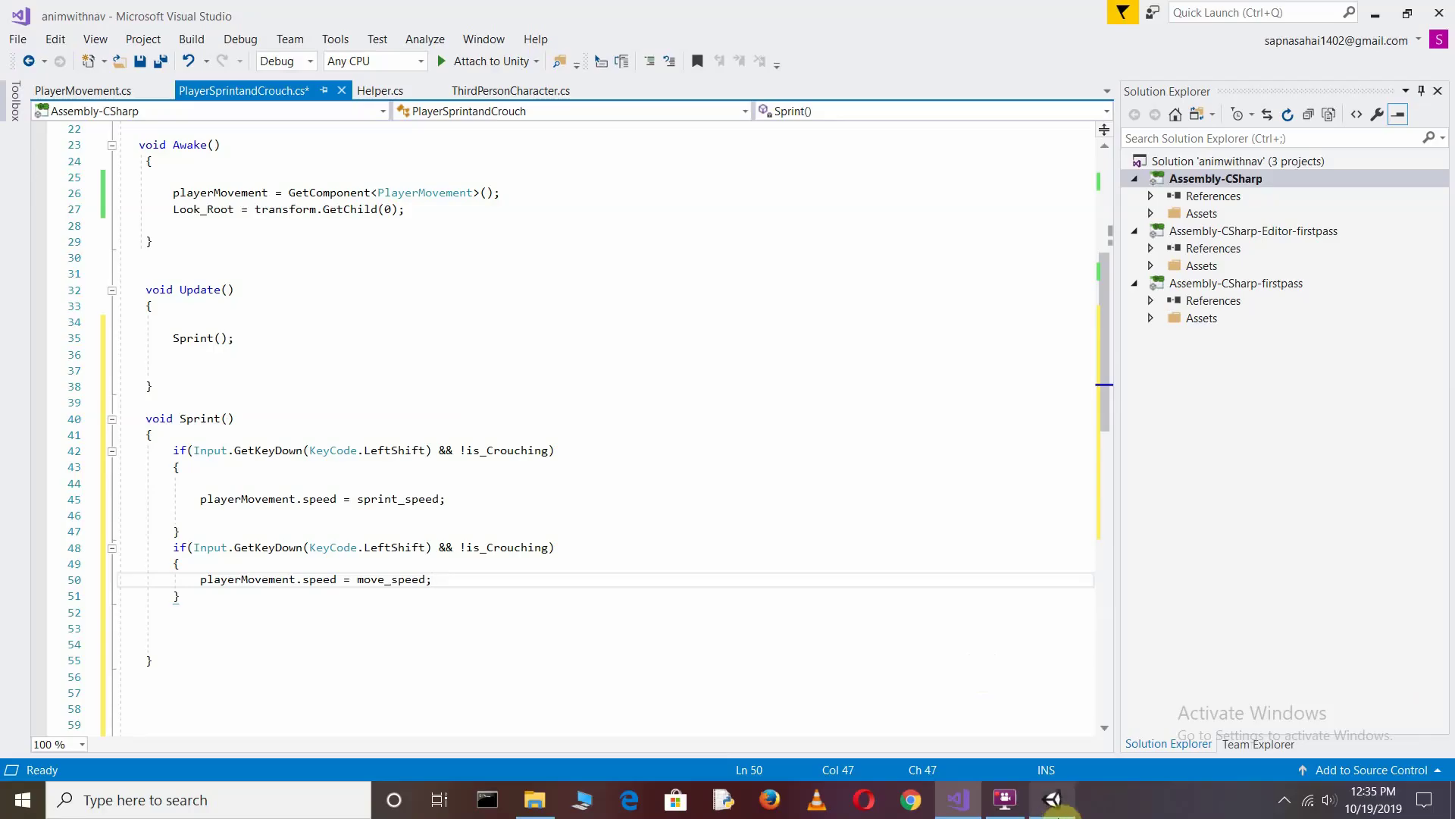
left_click(1052, 799)
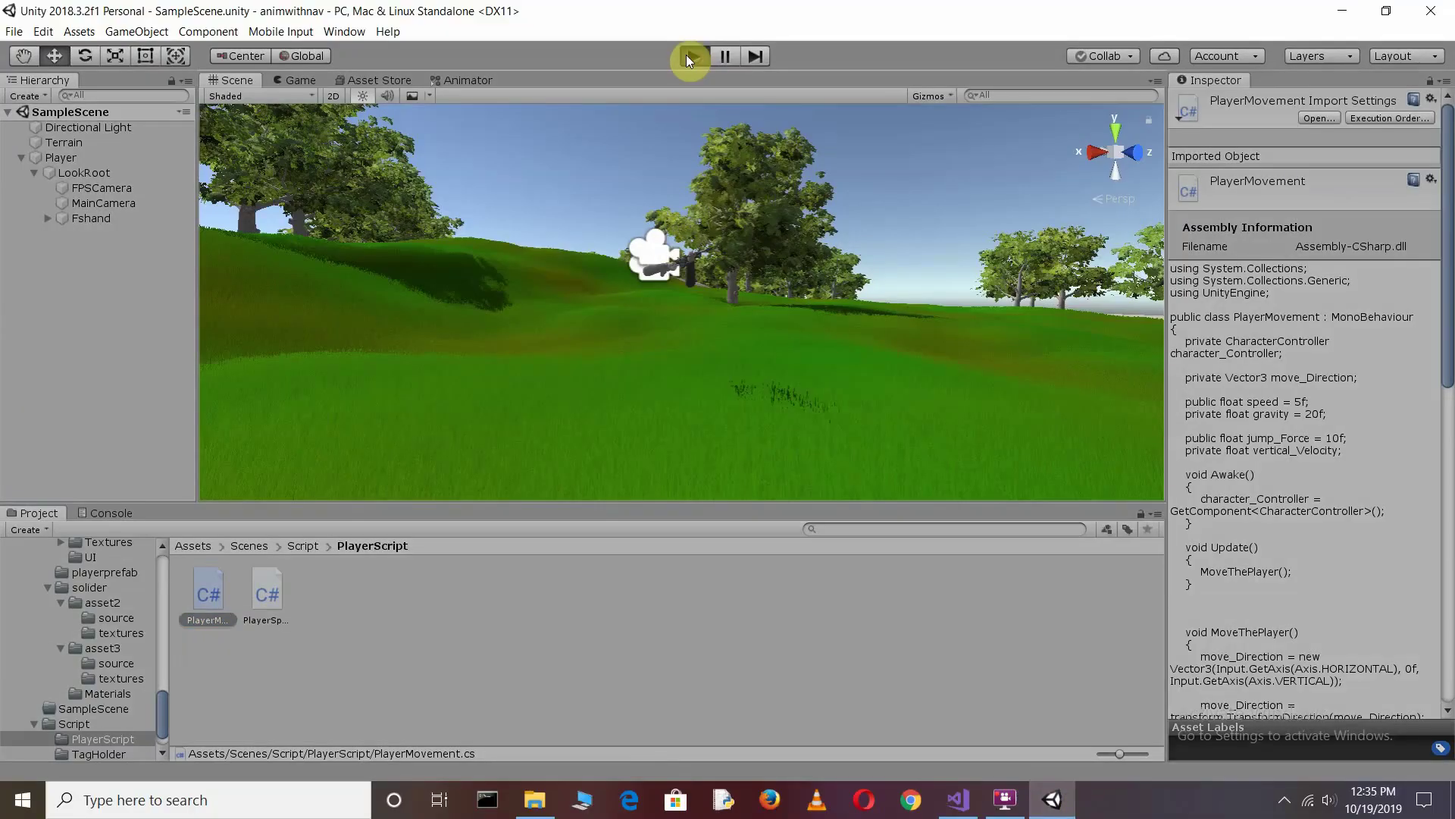
Run the game, walk the player forward with W toward the trees, then stop playing.
left_click(689, 57)
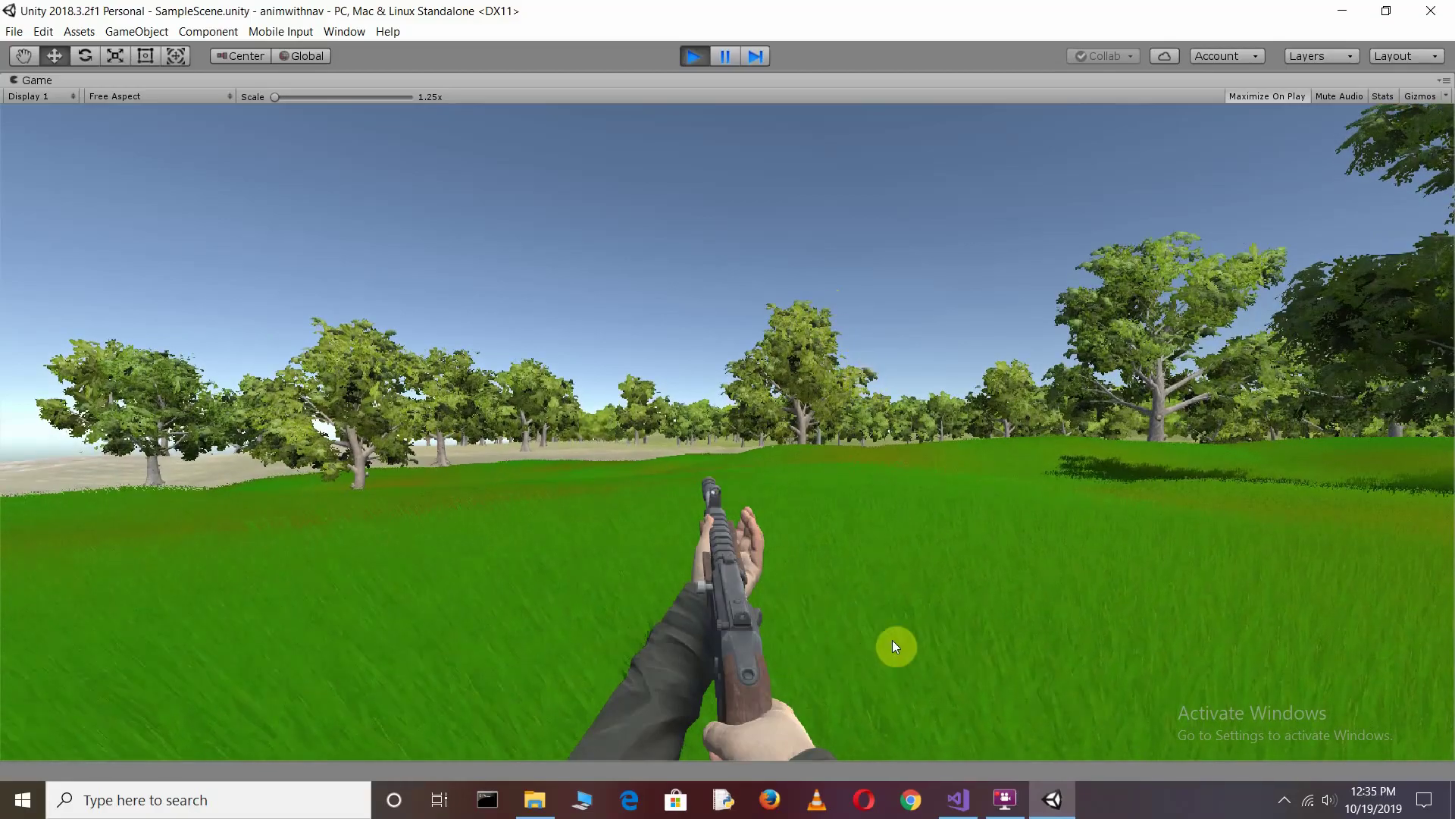
key("w")
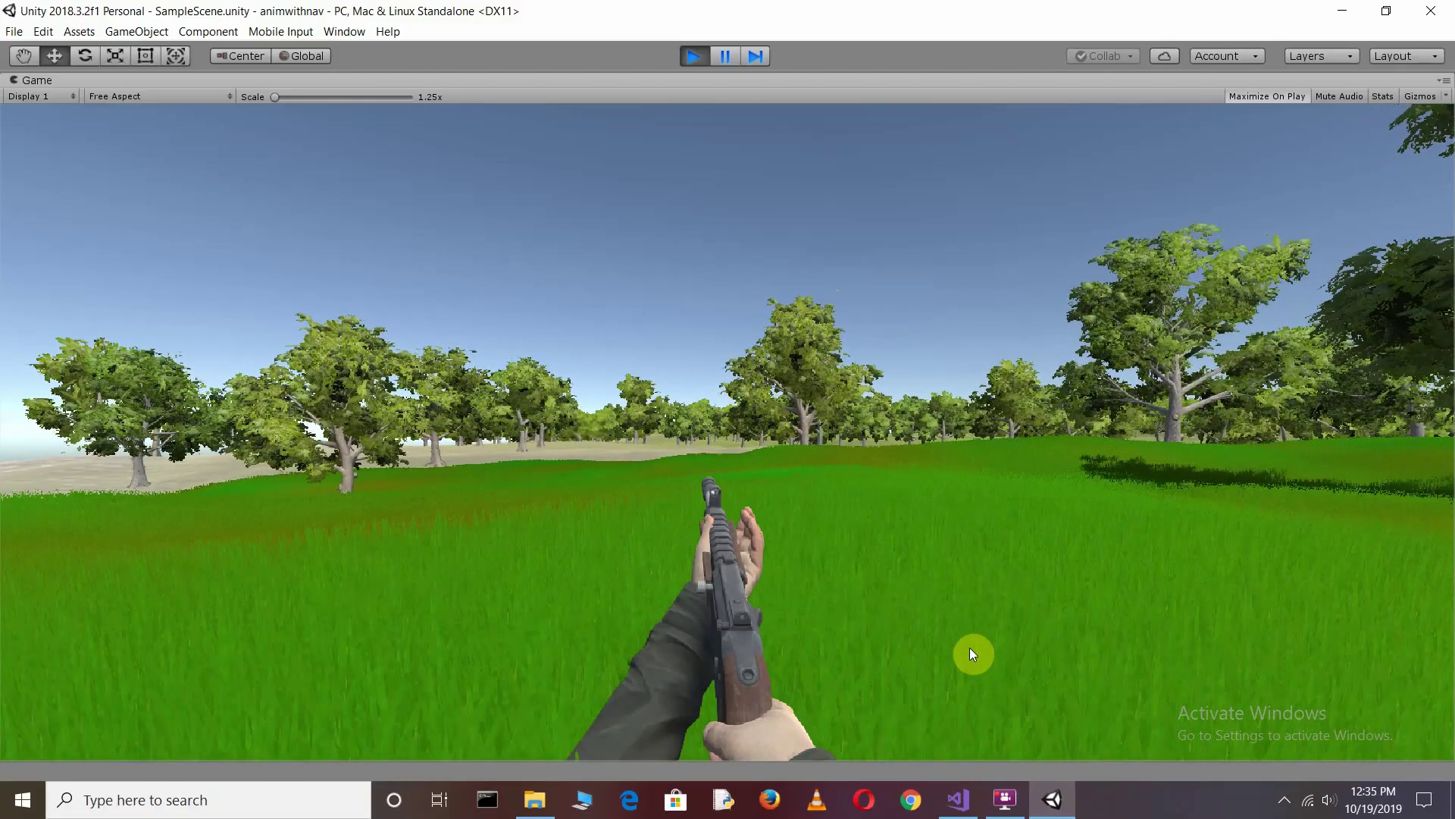
key("w")
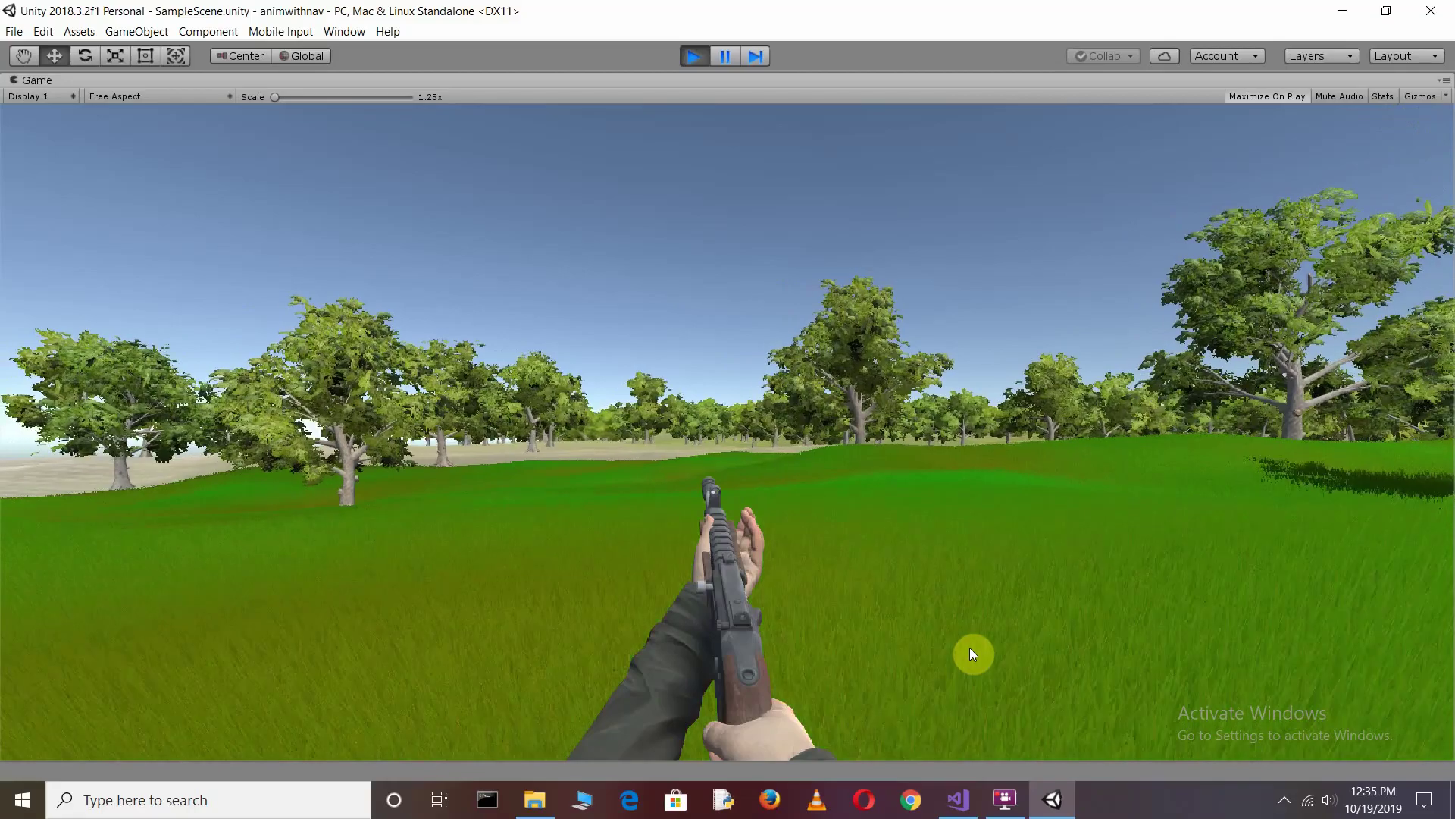
key("w")
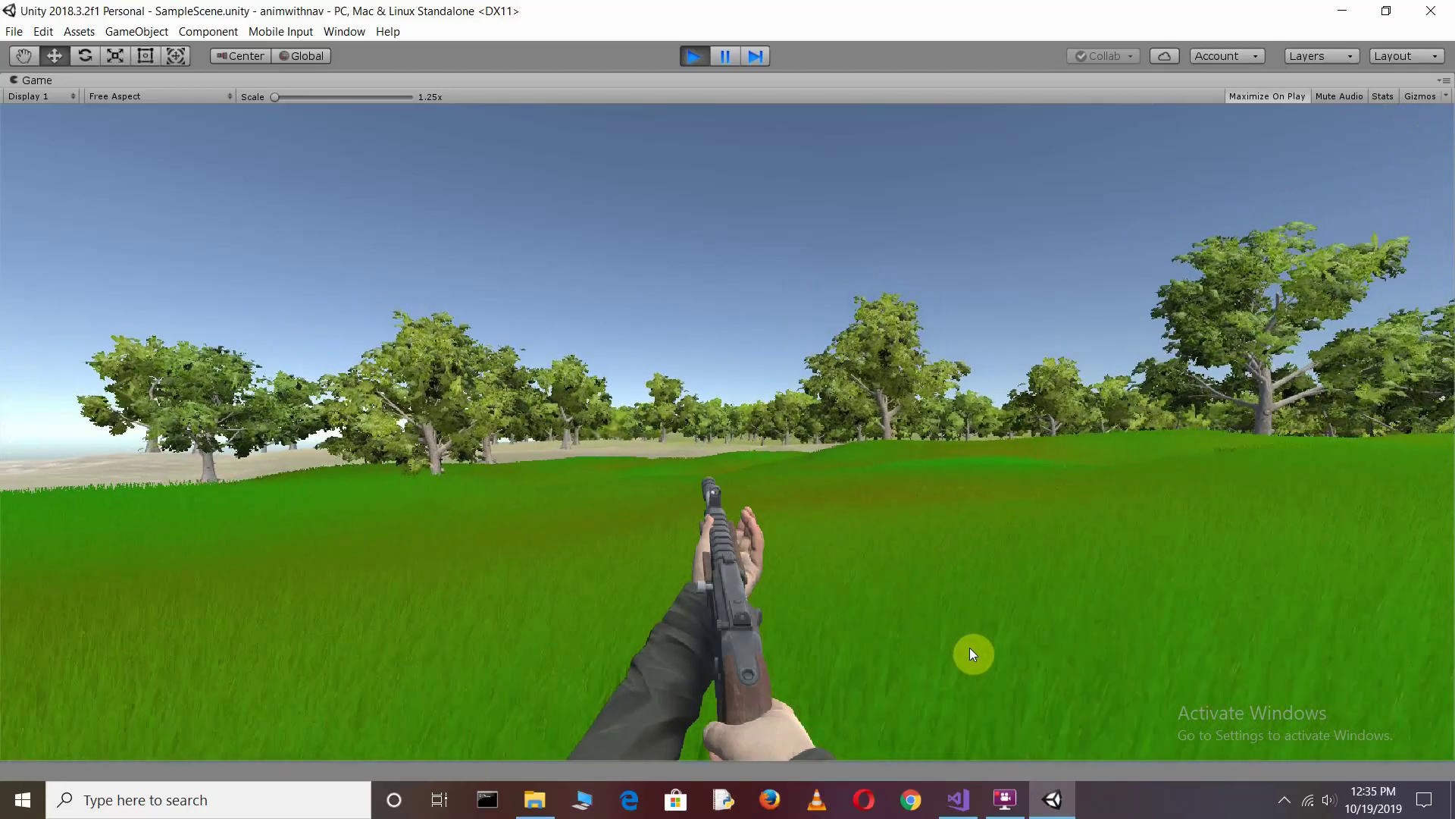
key("w")
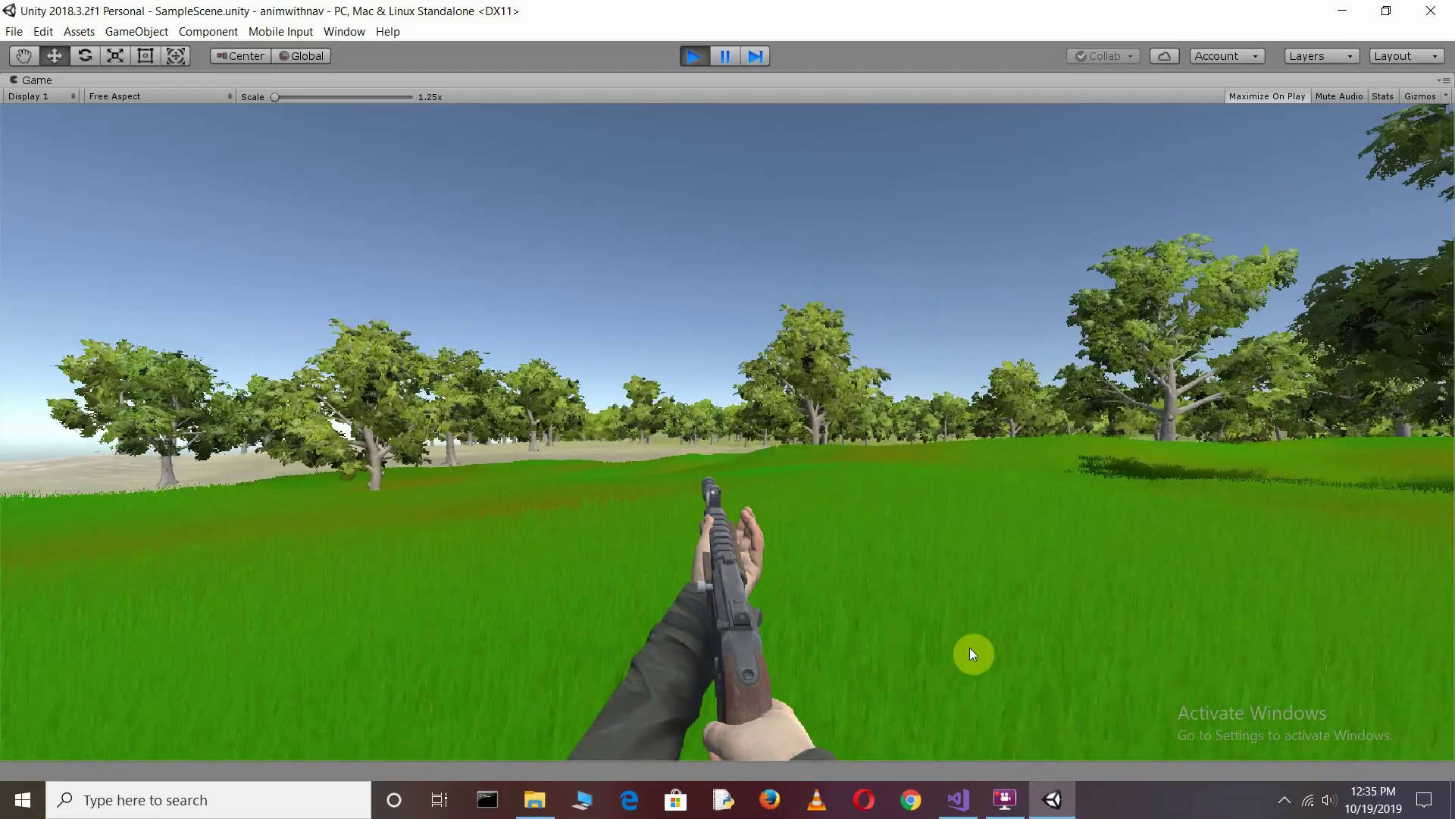
key("w")
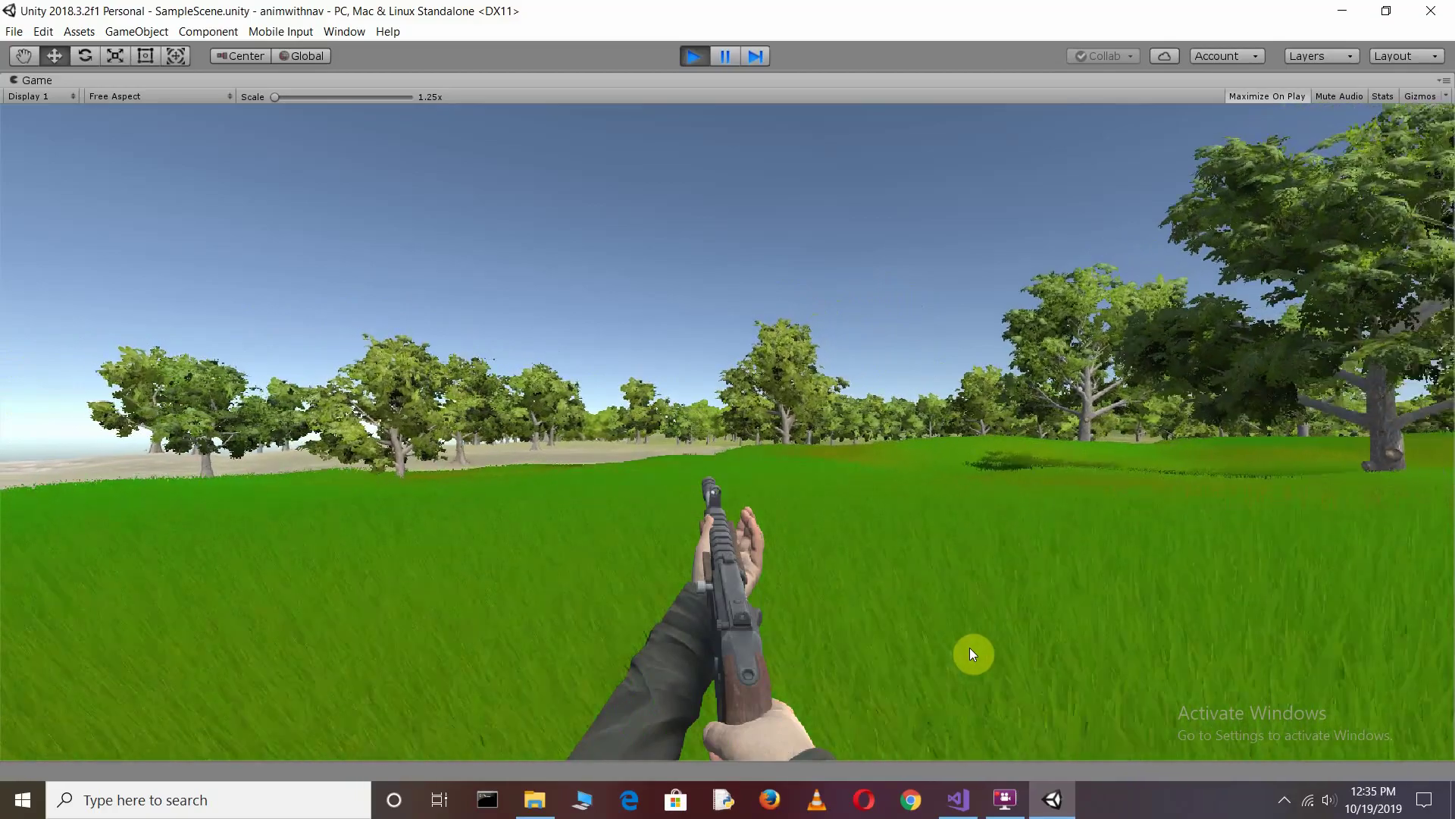
key("w")
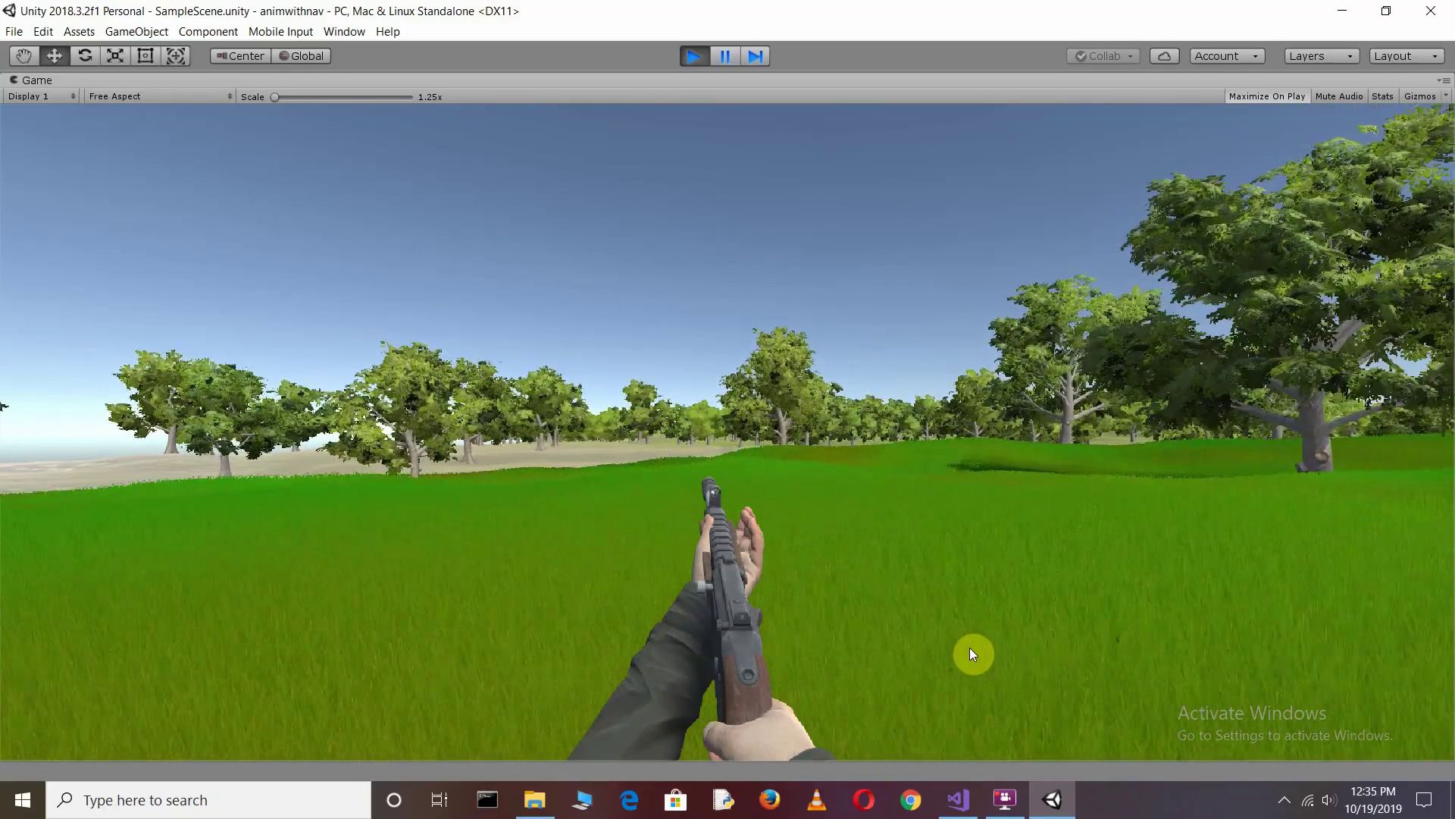
key("w")
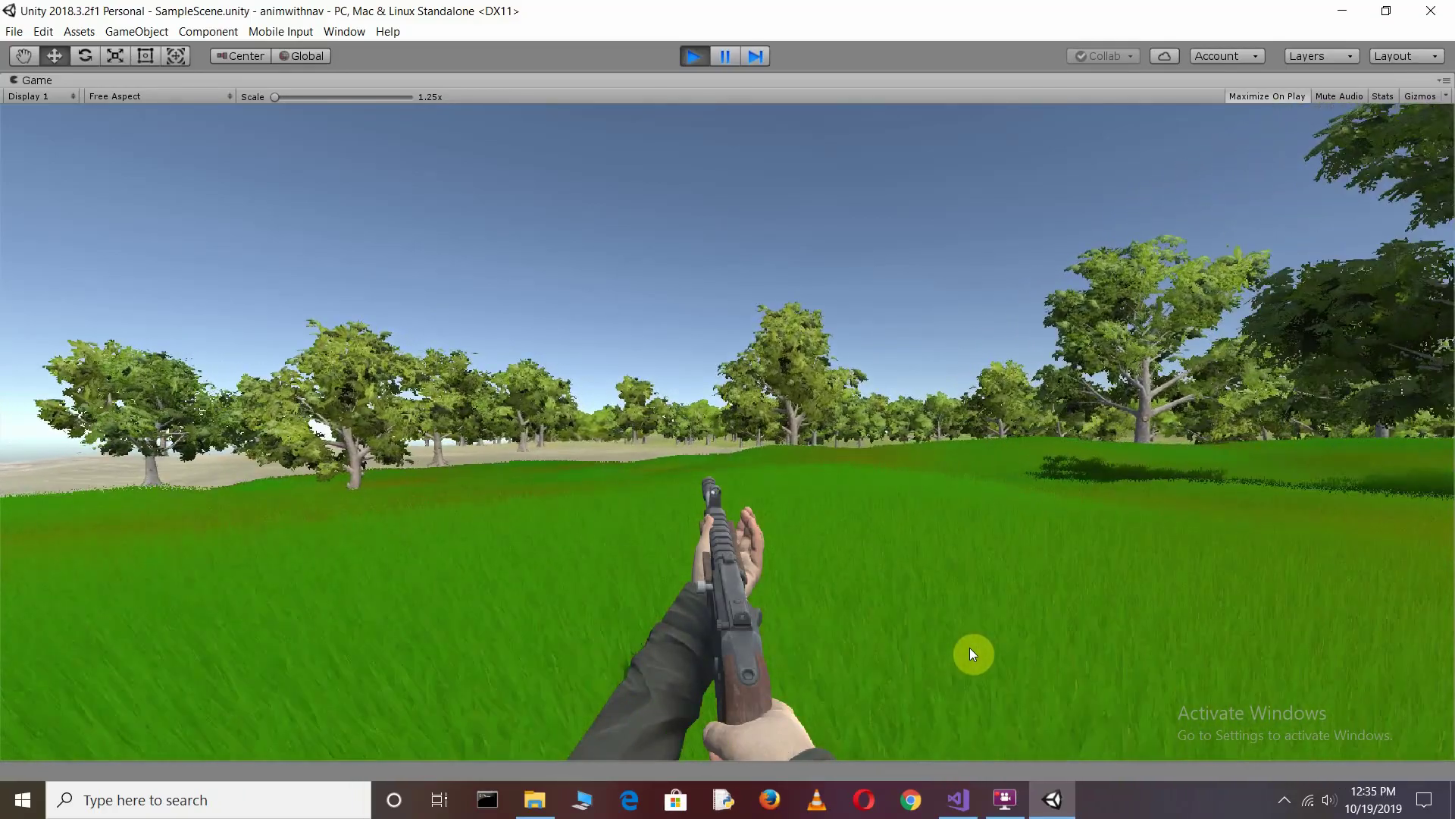
key("w")
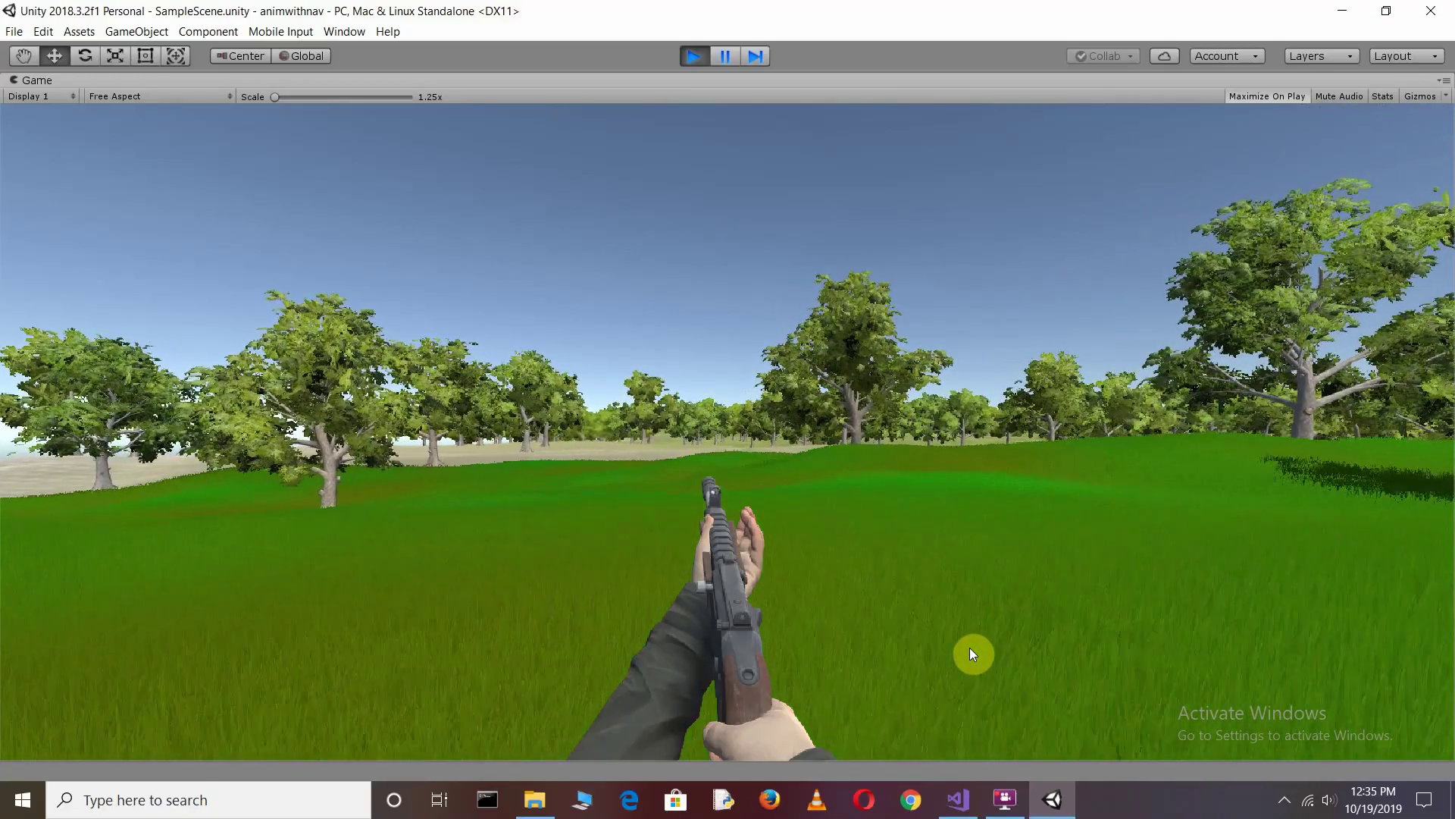
key("w")
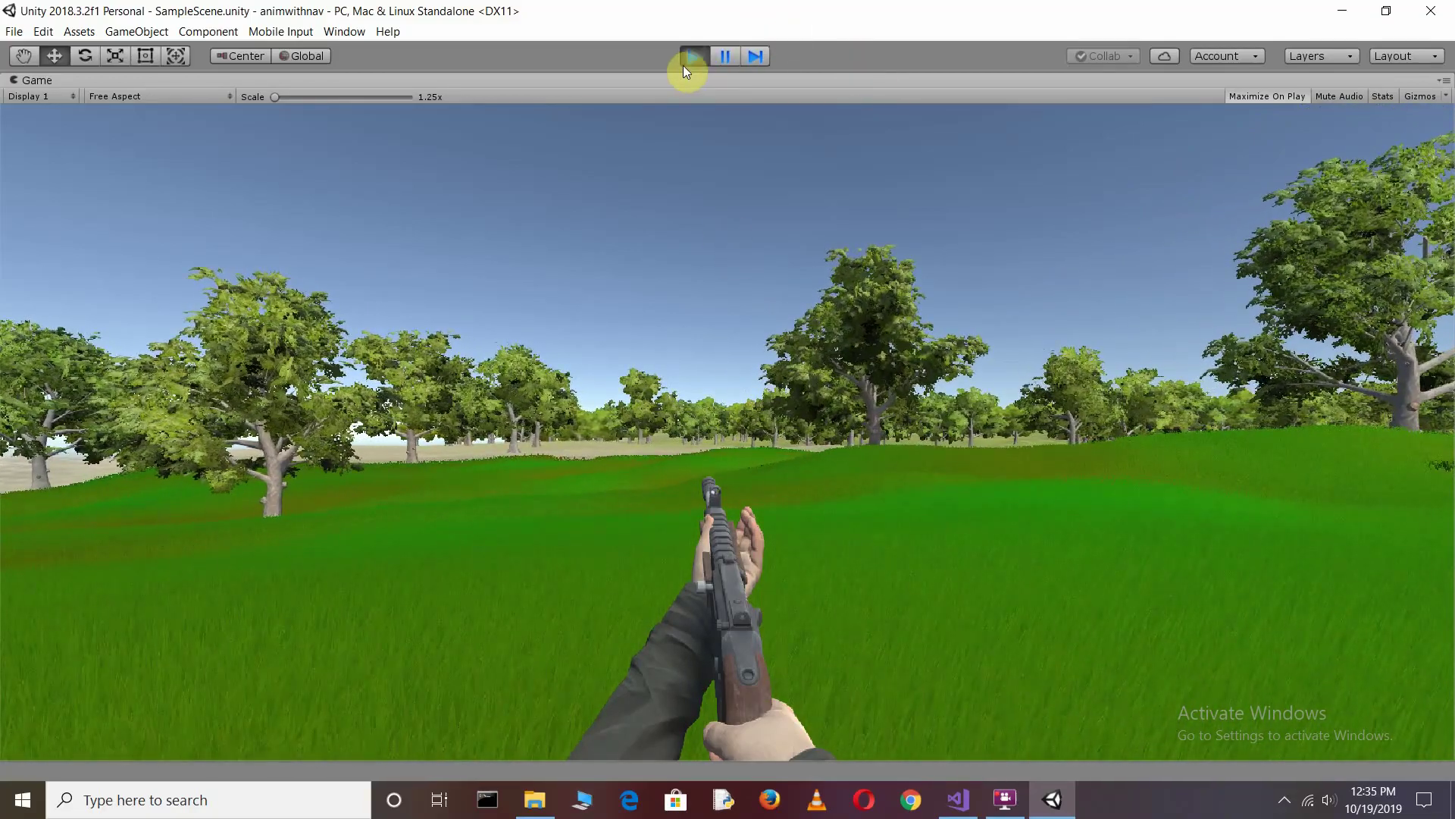
left_click(689, 59)
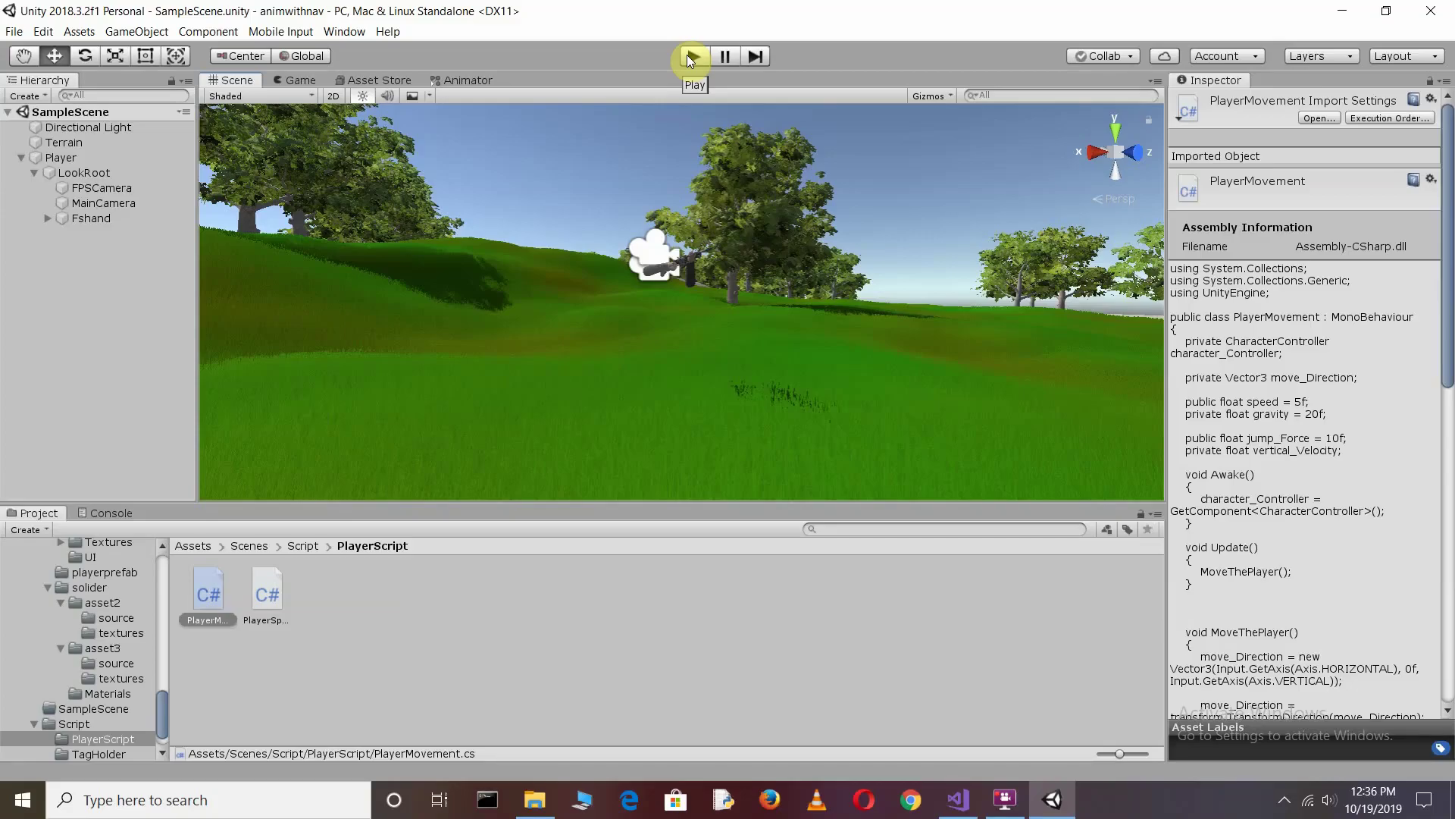
Select Player, test-run briefly, drag PlayerSprintandCrouch onto its Inspector, and play again.
left_click(52, 158)
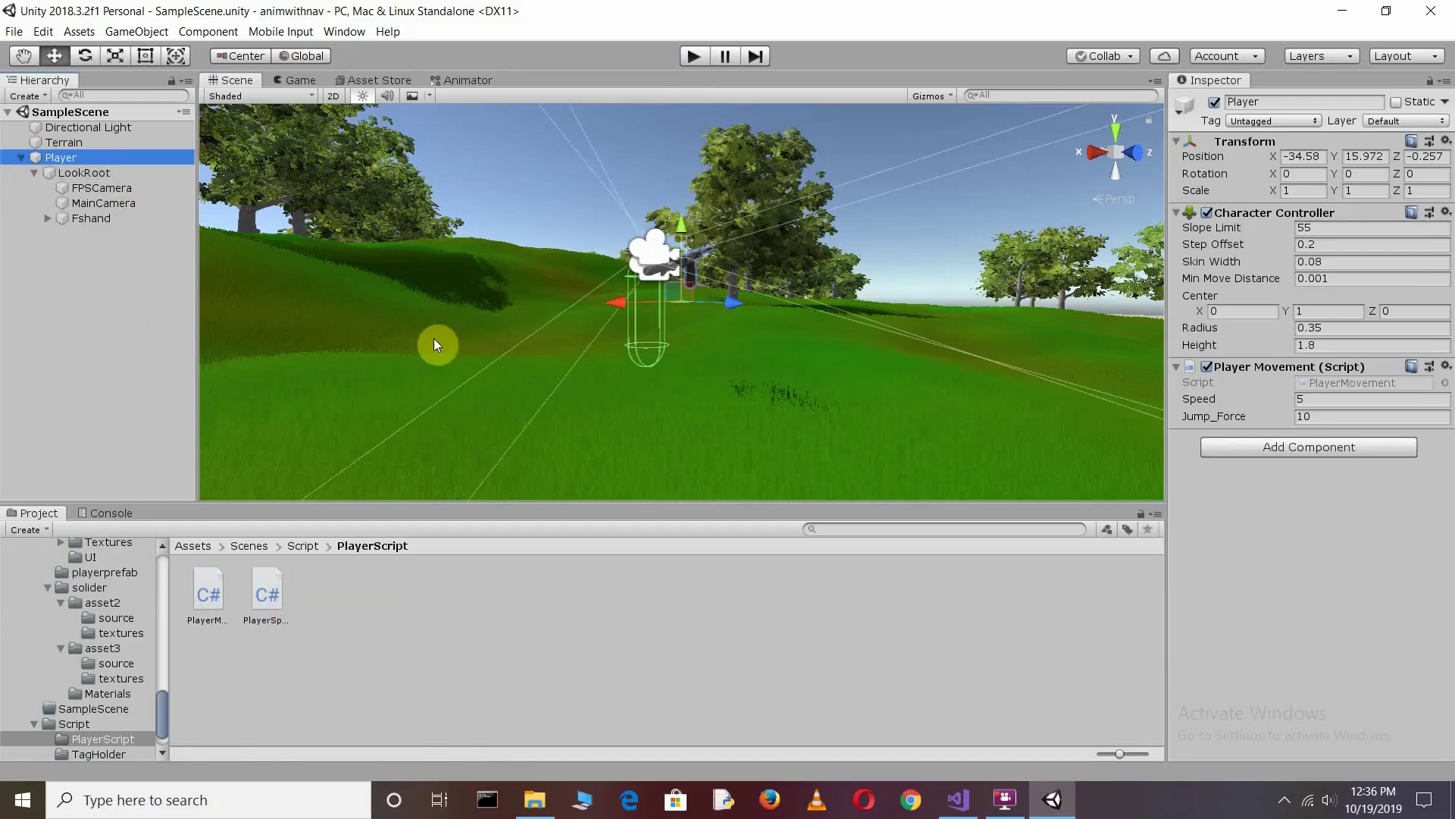
left_click(694, 56)
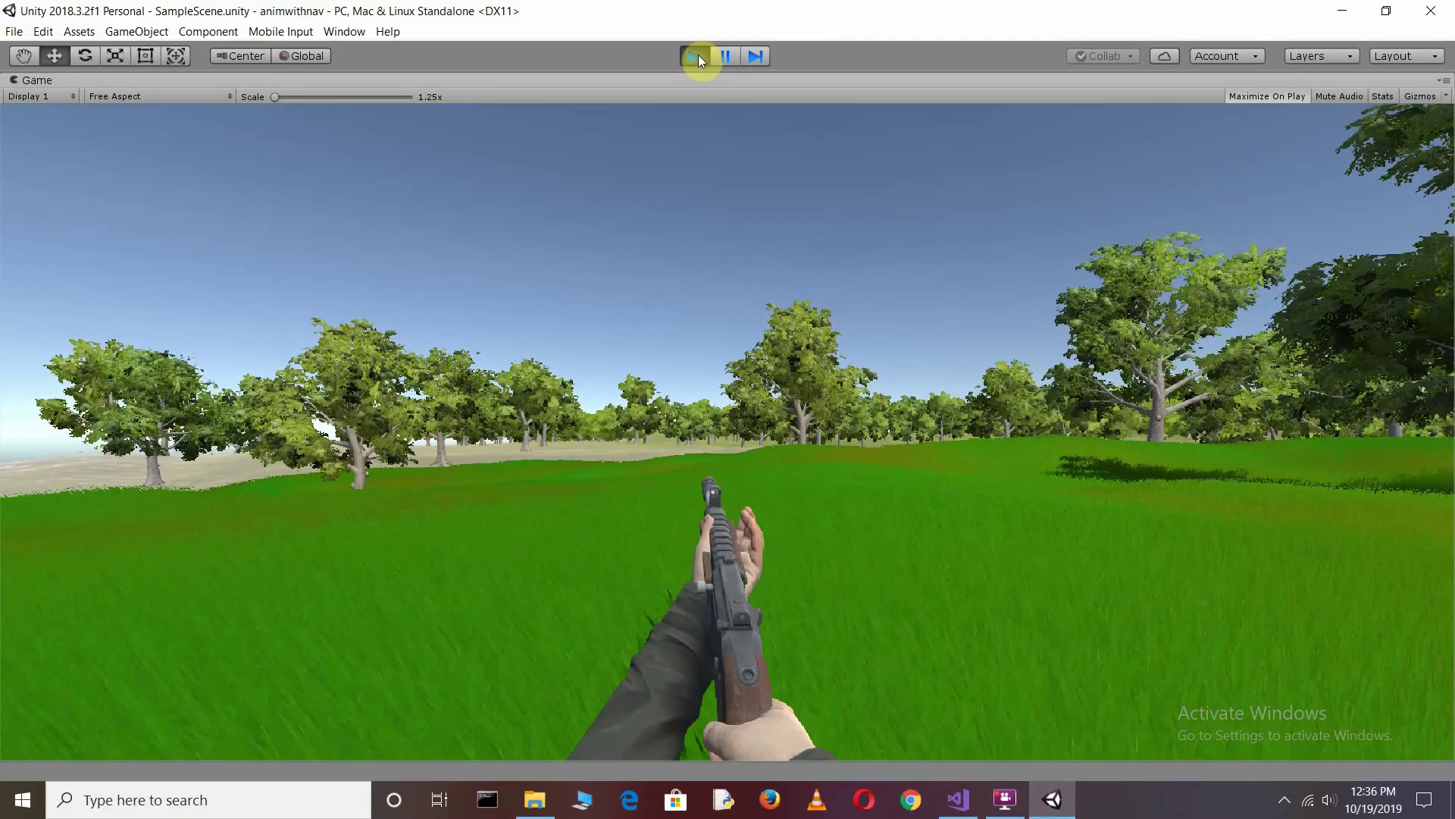
left_click(694, 57)
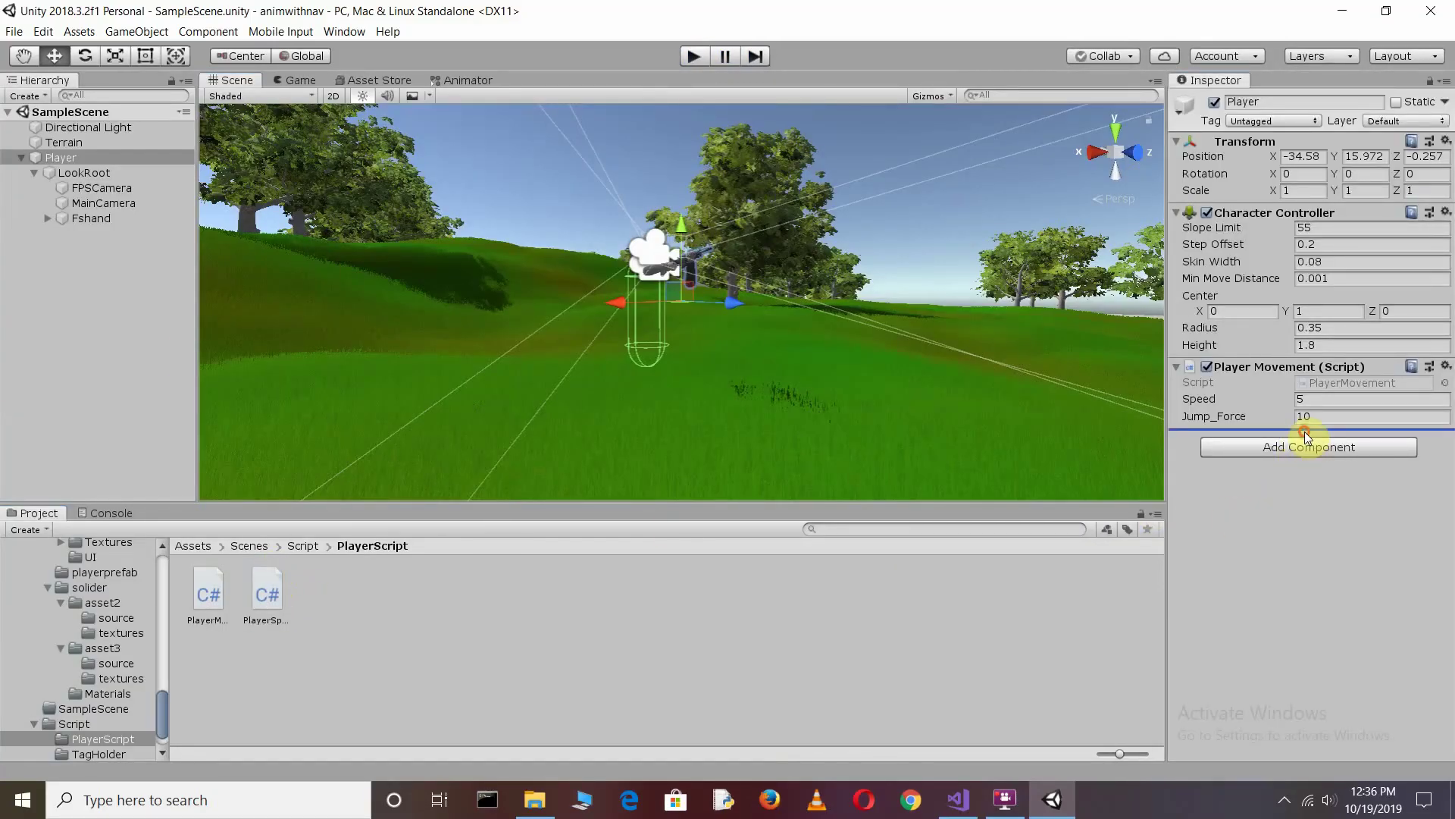
left_click_drag(266, 592, 1302, 433)
left_click(694, 58)
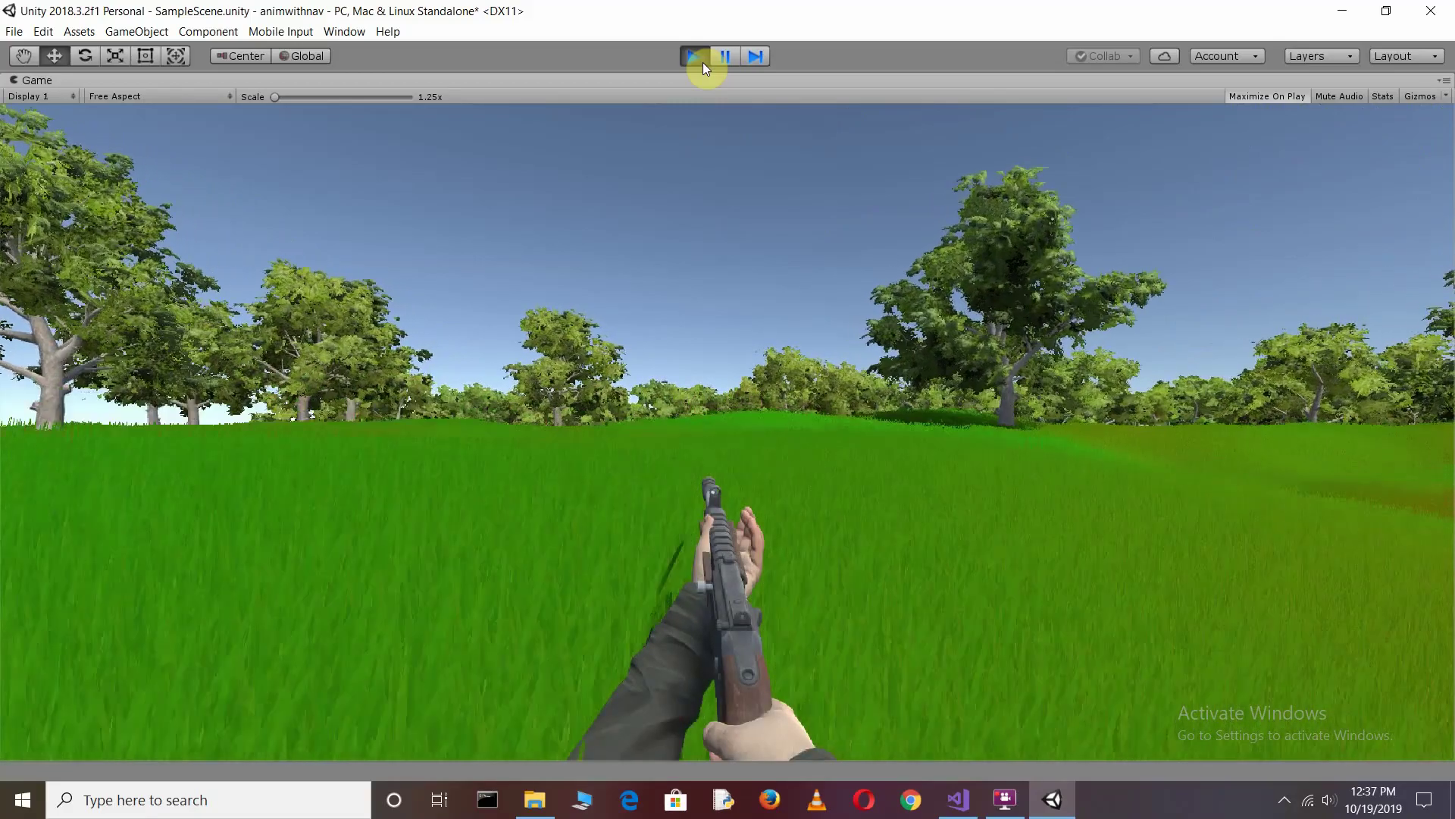
Stop playing and set Player's Speed 4, Sprint_speed 8, Move_speed 4, Crouch_speed 1.5.
left_click(687, 52)
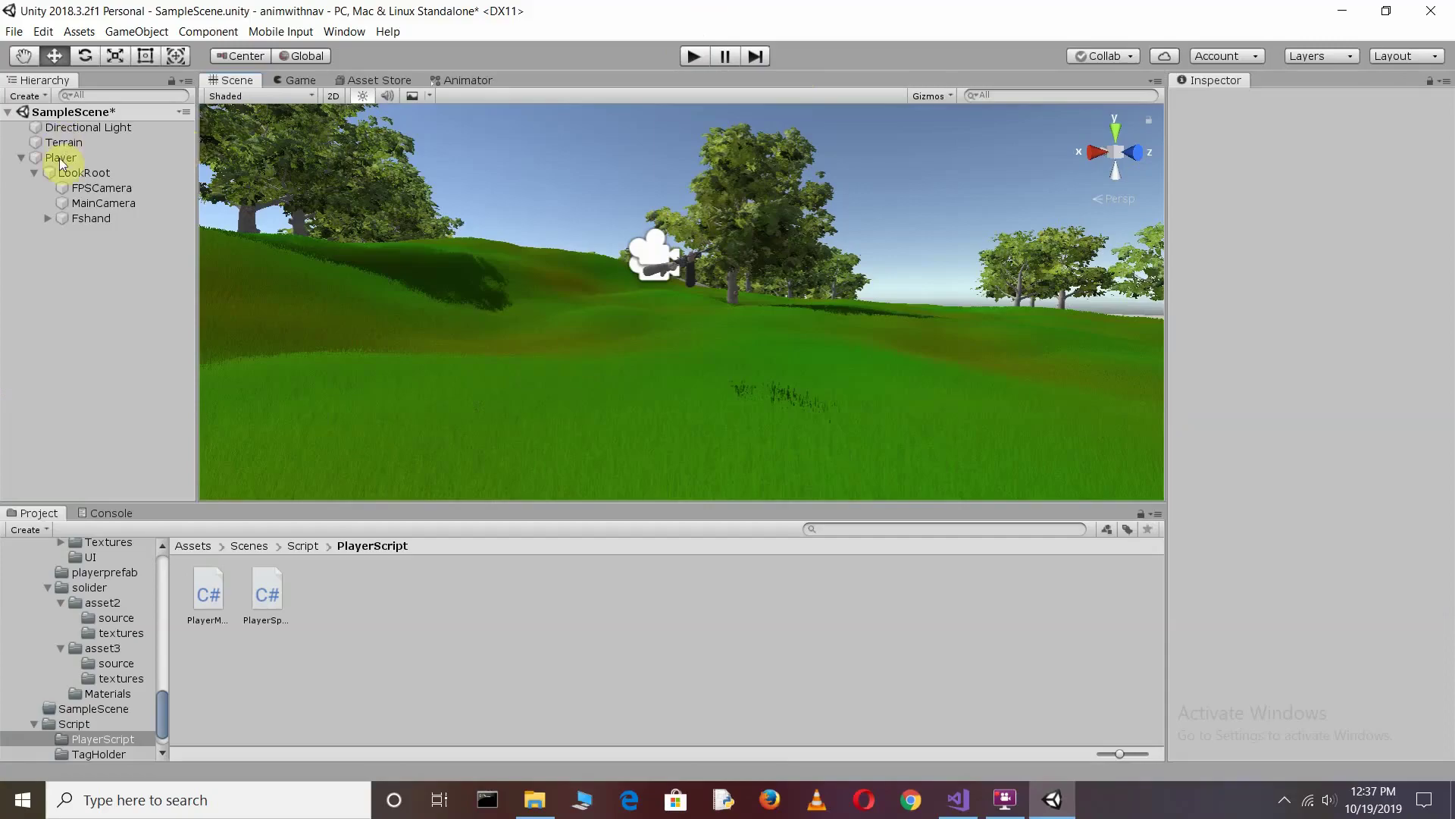
left_click(66, 157)
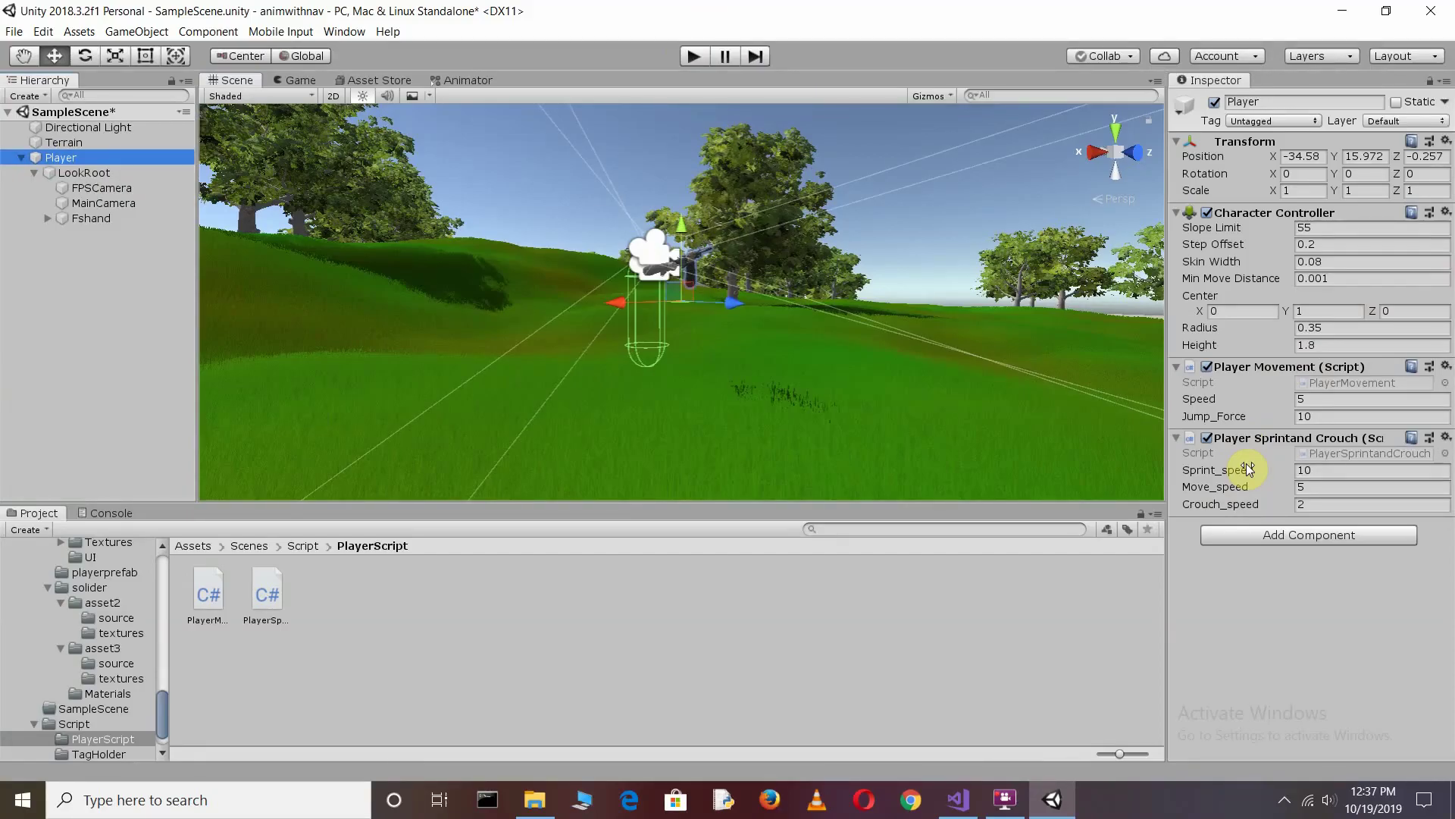
left_click(1315, 399)
left_click(1335, 471)
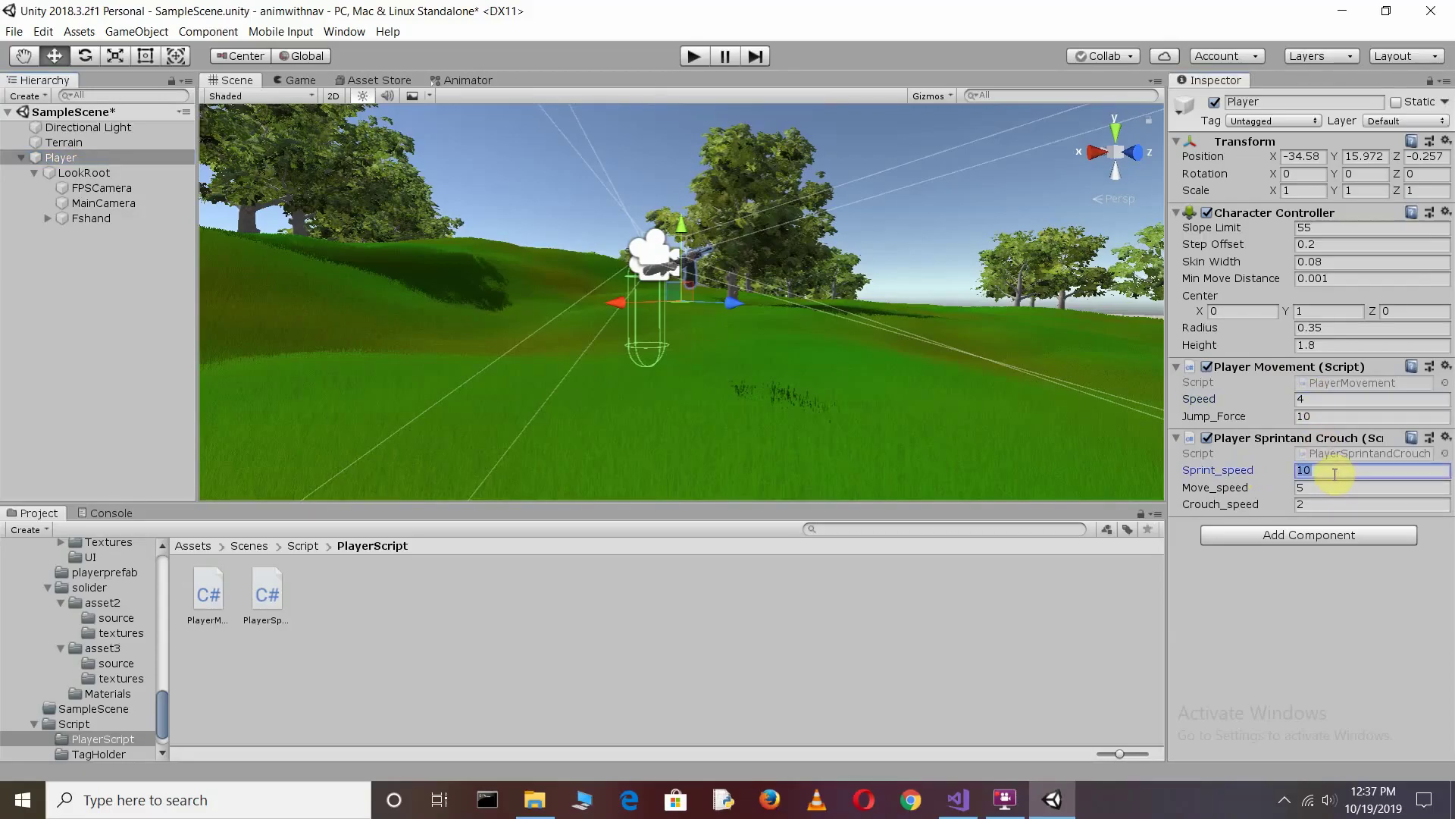
type("8")
left_click(1321, 484)
type("4")
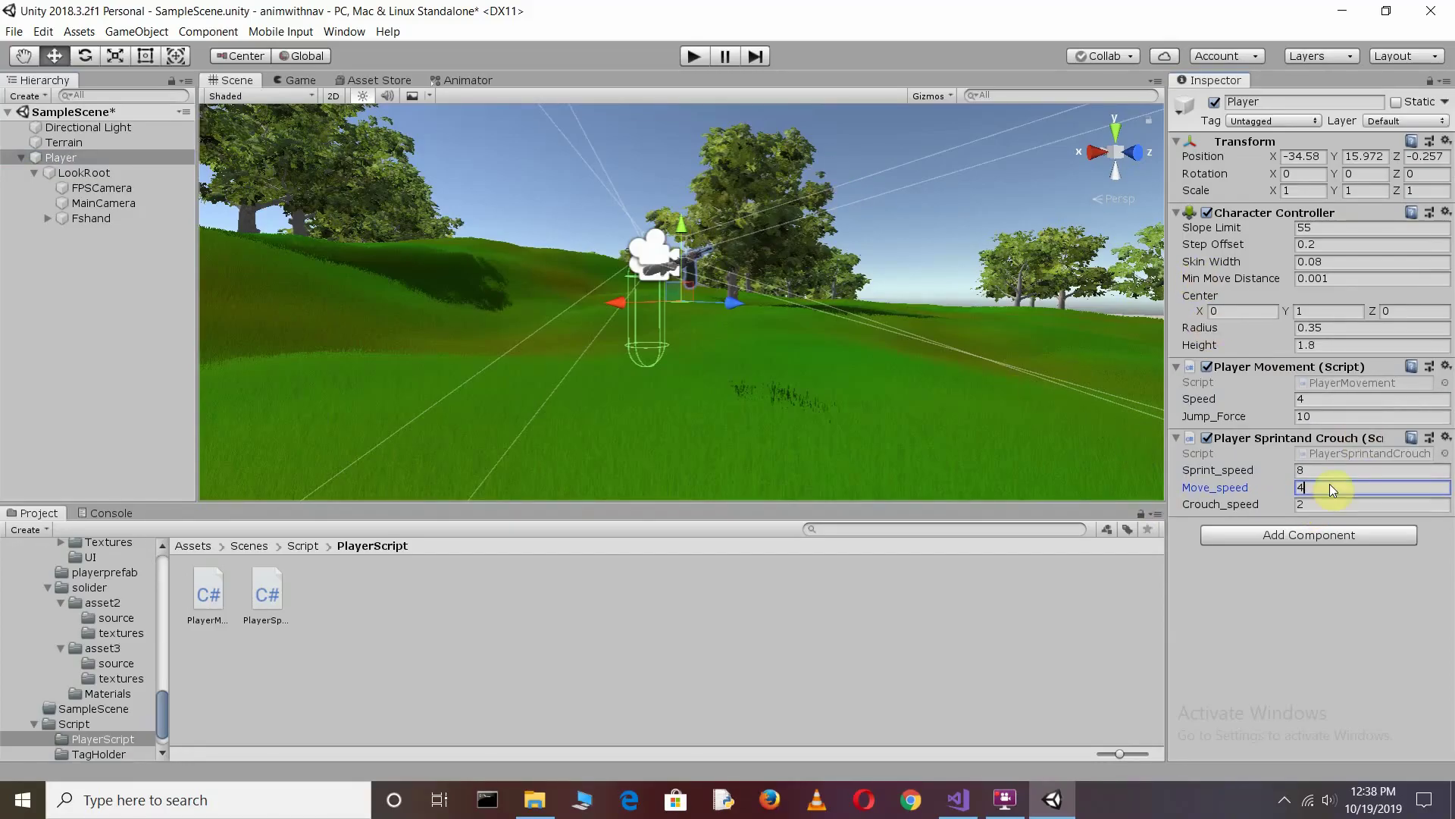
left_click(1321, 509)
type("1")
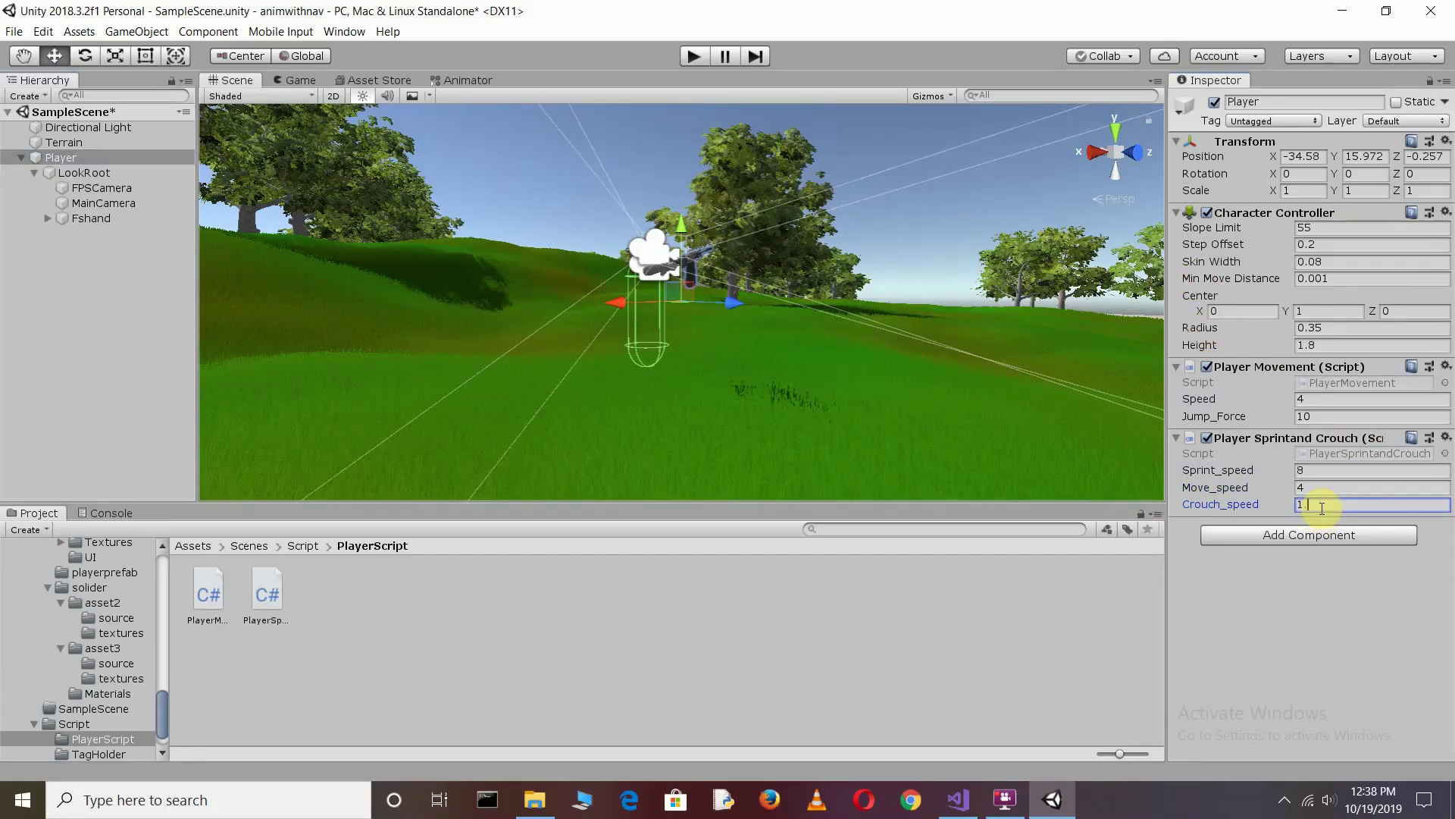
type("5")
Select the Main Camera in the scene, then deselect it.
scroll(733, 163, "up", 2)
left_click(676, 147)
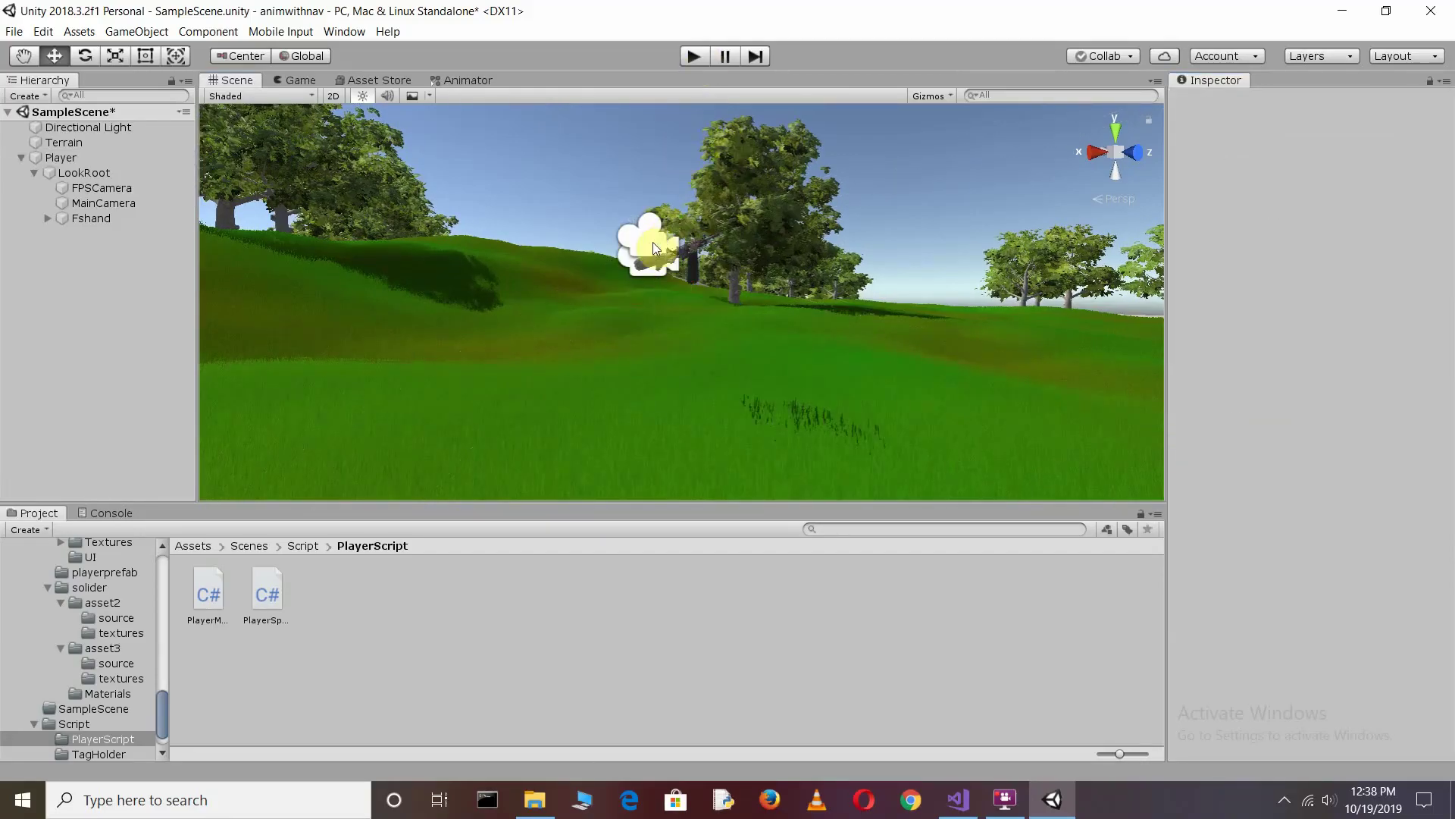
left_click(642, 261)
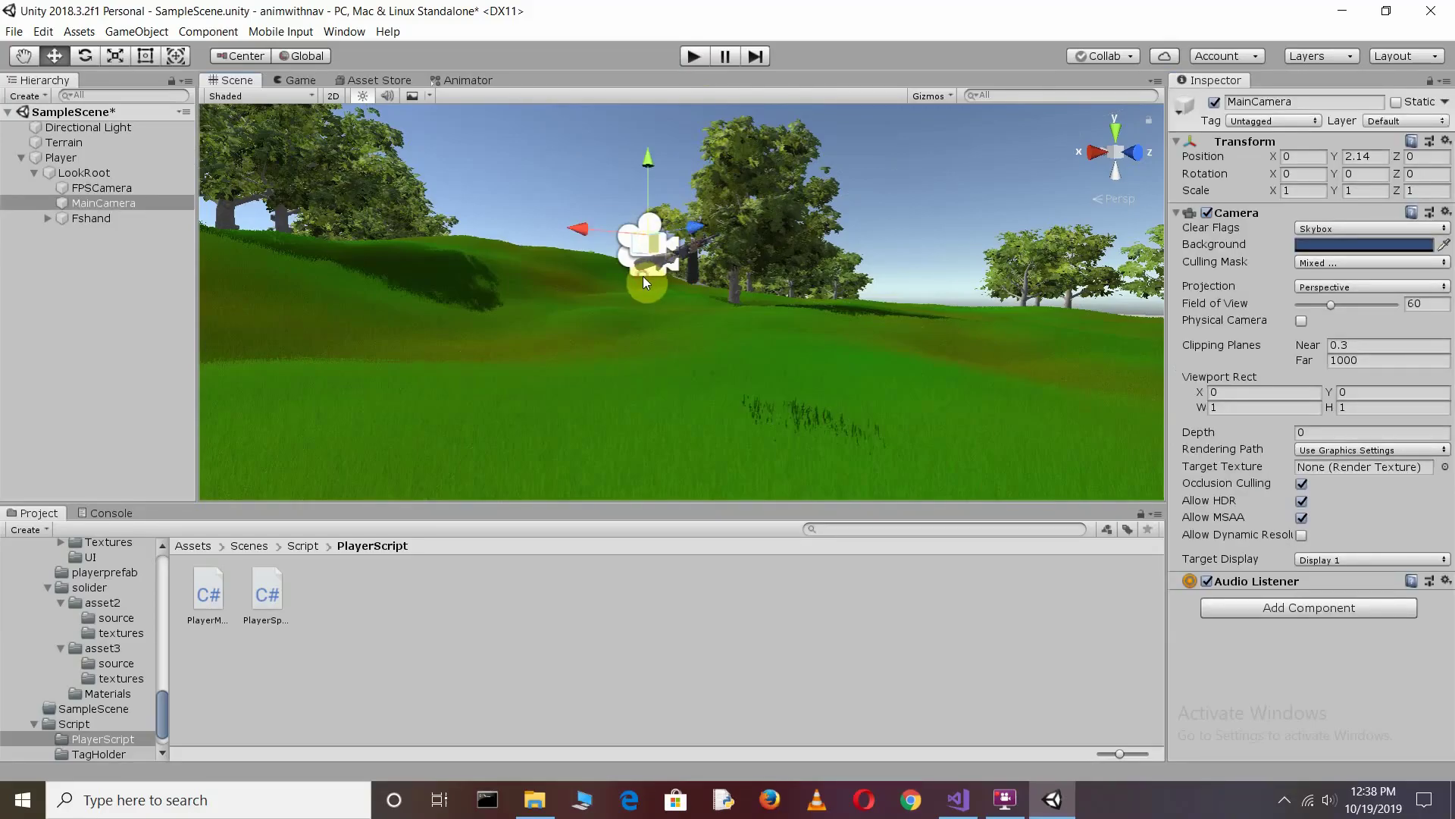
left_click(642, 278)
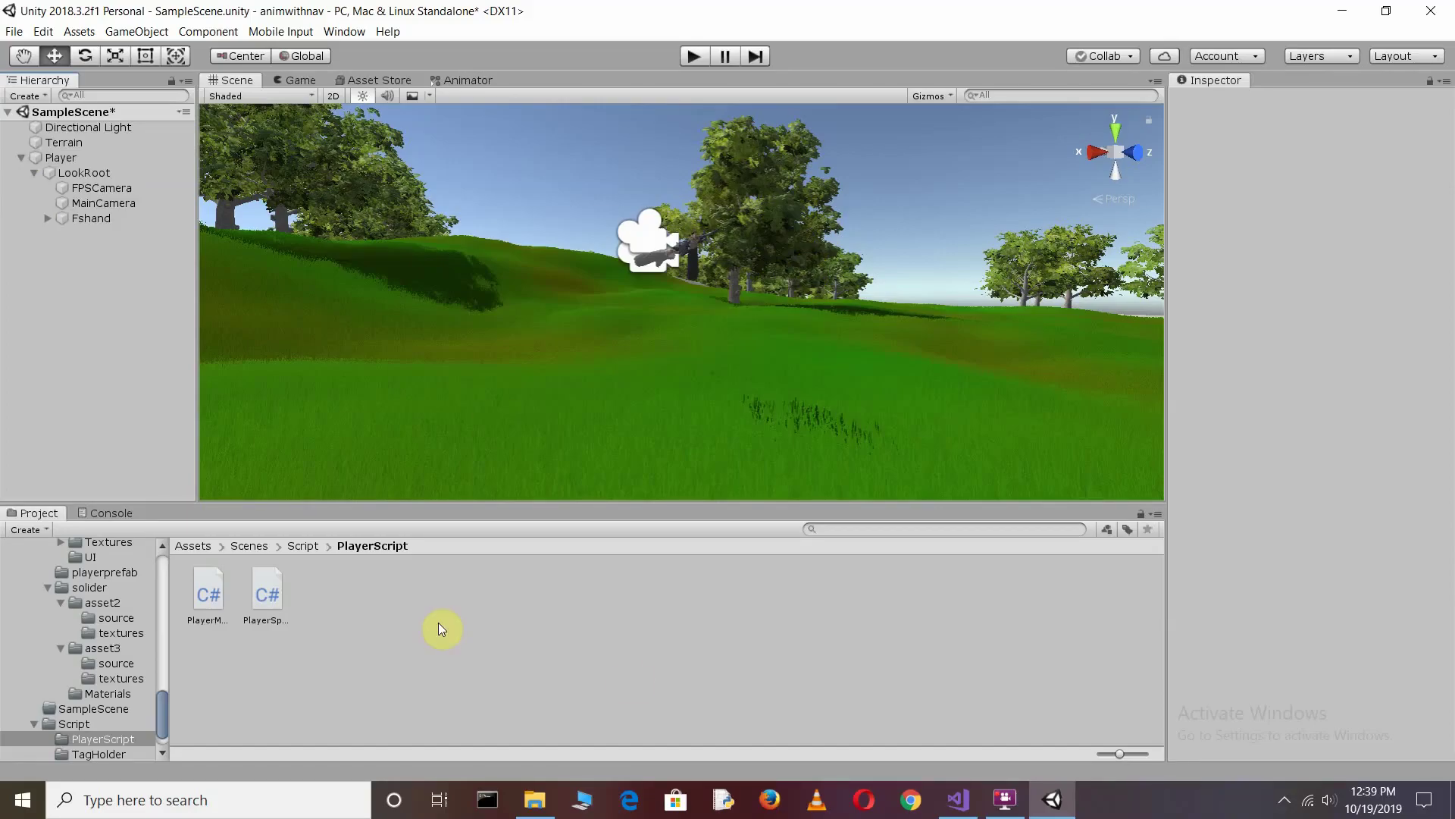
Add a Crouch(); call on line 36 inside Update().
left_click(958, 799)
left_click(189, 356)
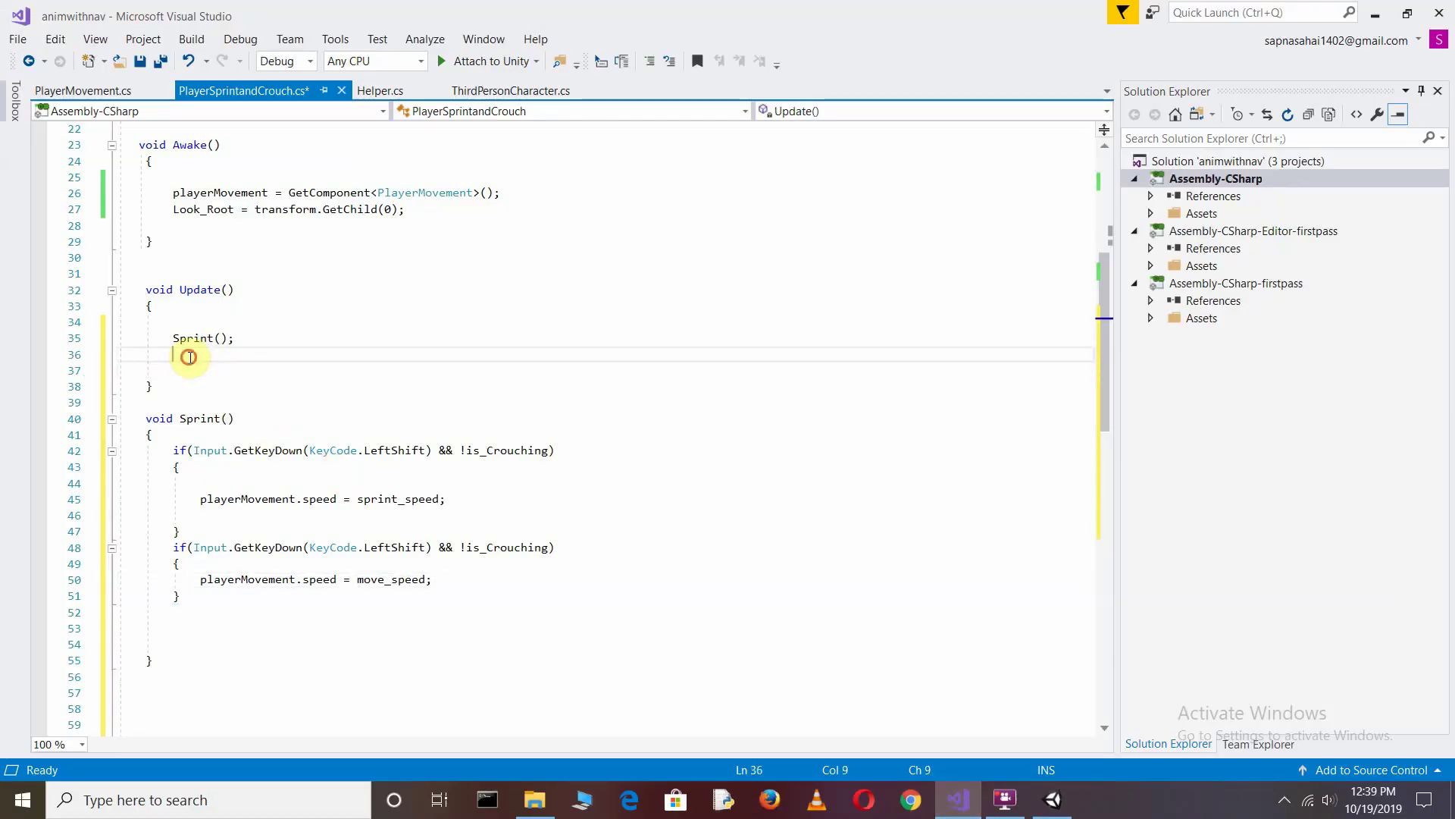
type("crouch")
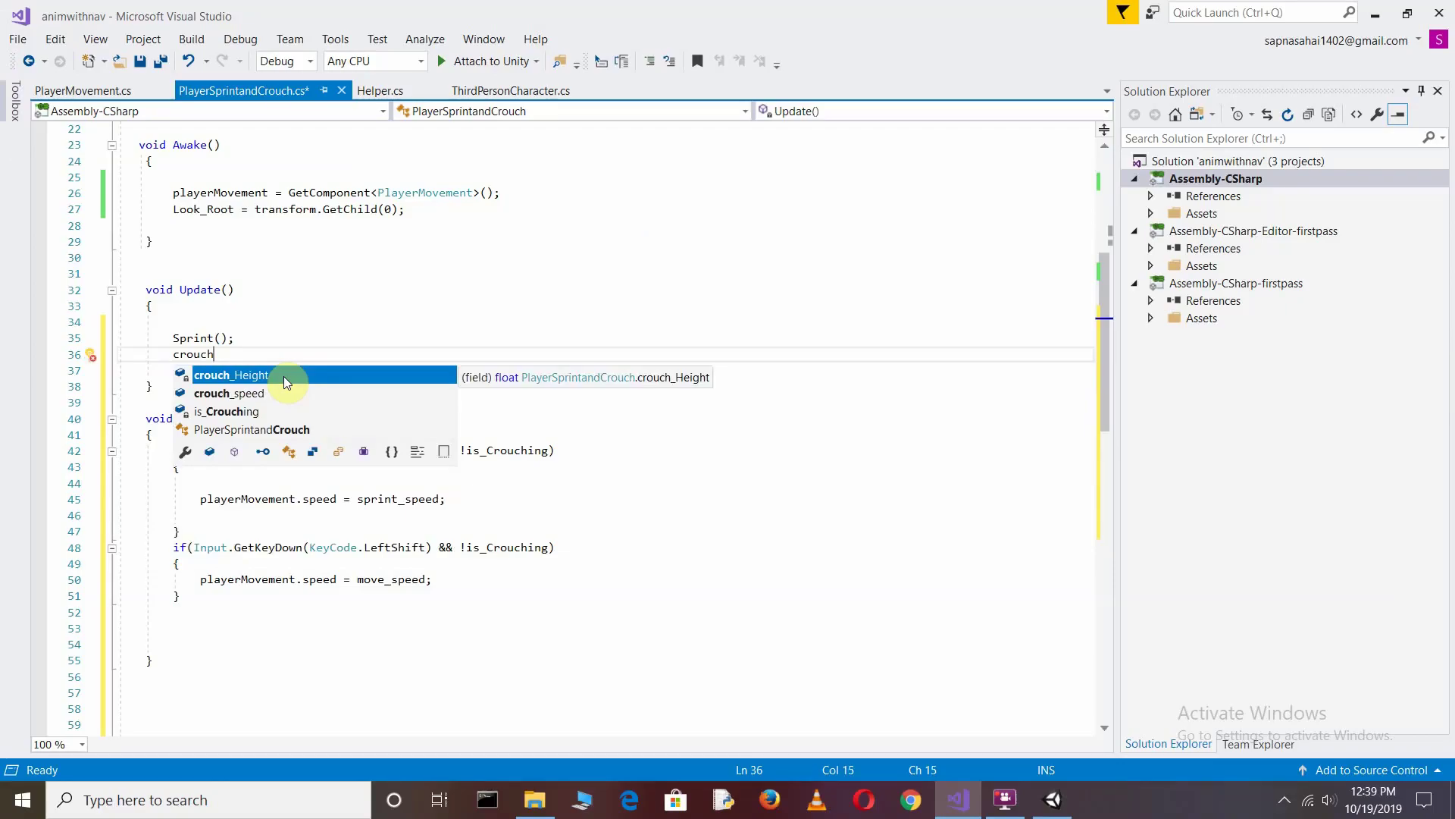
key("BackSpace")
key("BackSpace")
key("BackSpace")
type("C")
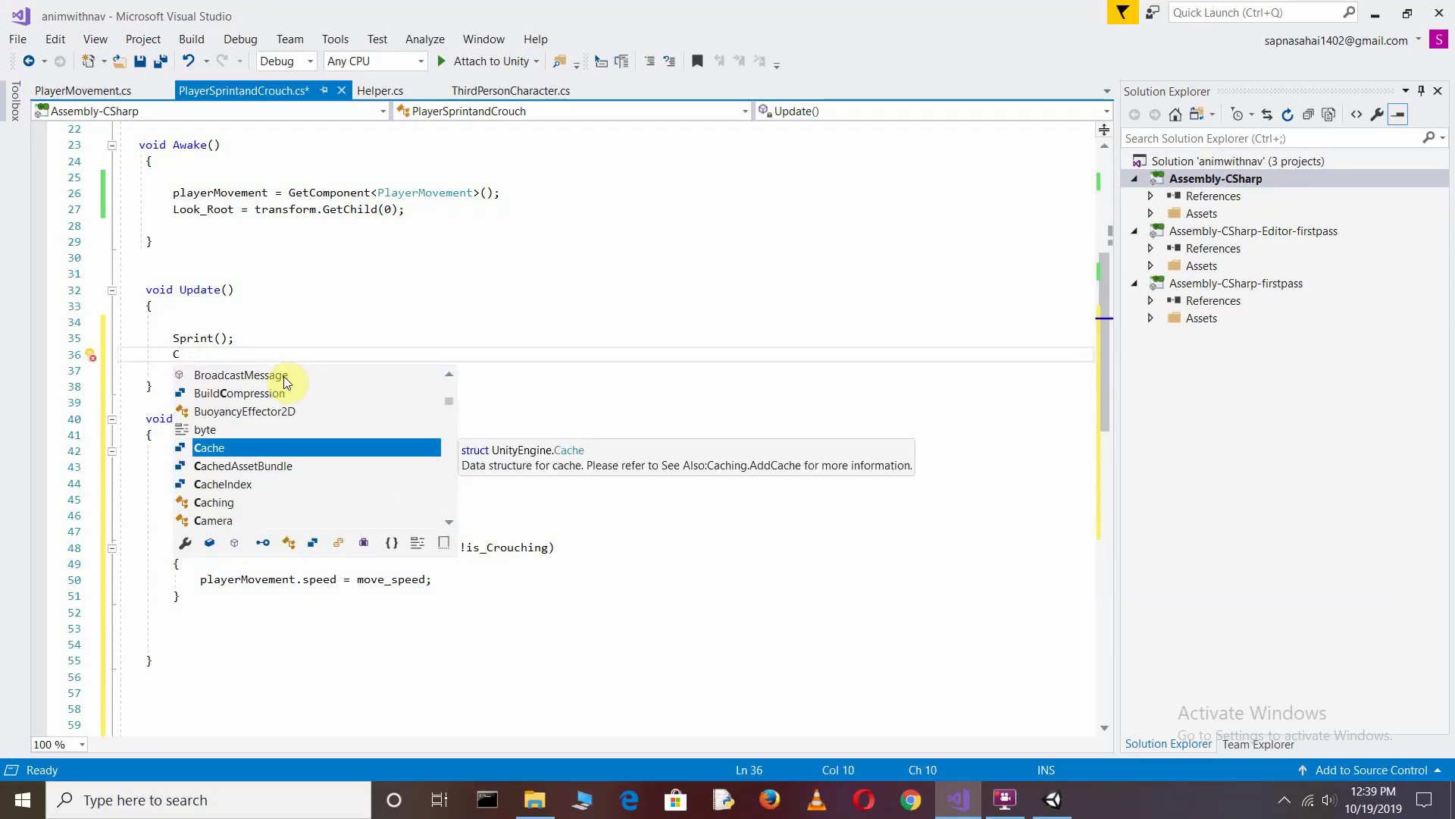
type("rouch")
key("Tab")
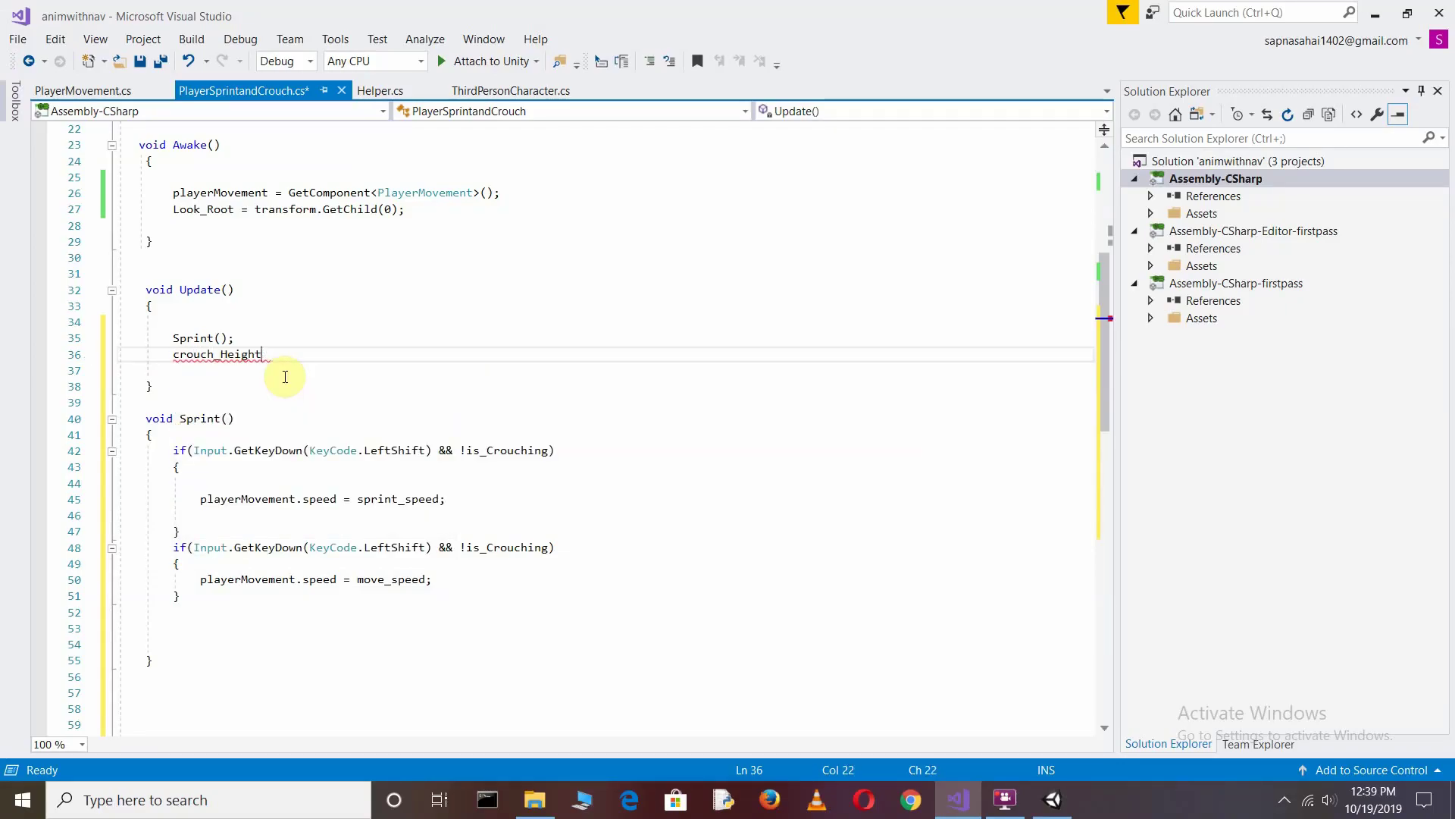
key("BackSpace")
key("BackSpace")
key("BackSpace")
type("Cr")
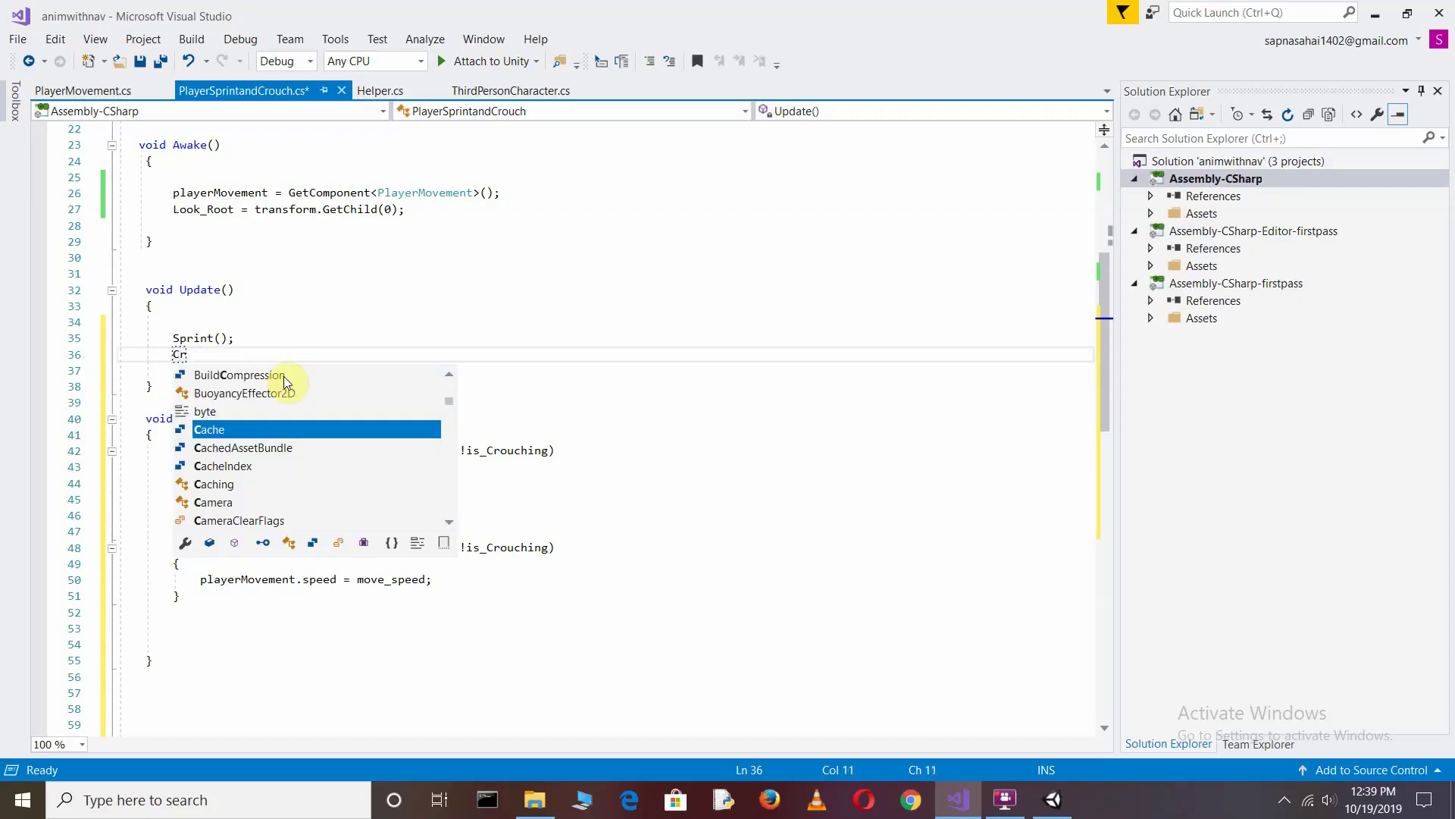
type("ouch")
key("Escape")
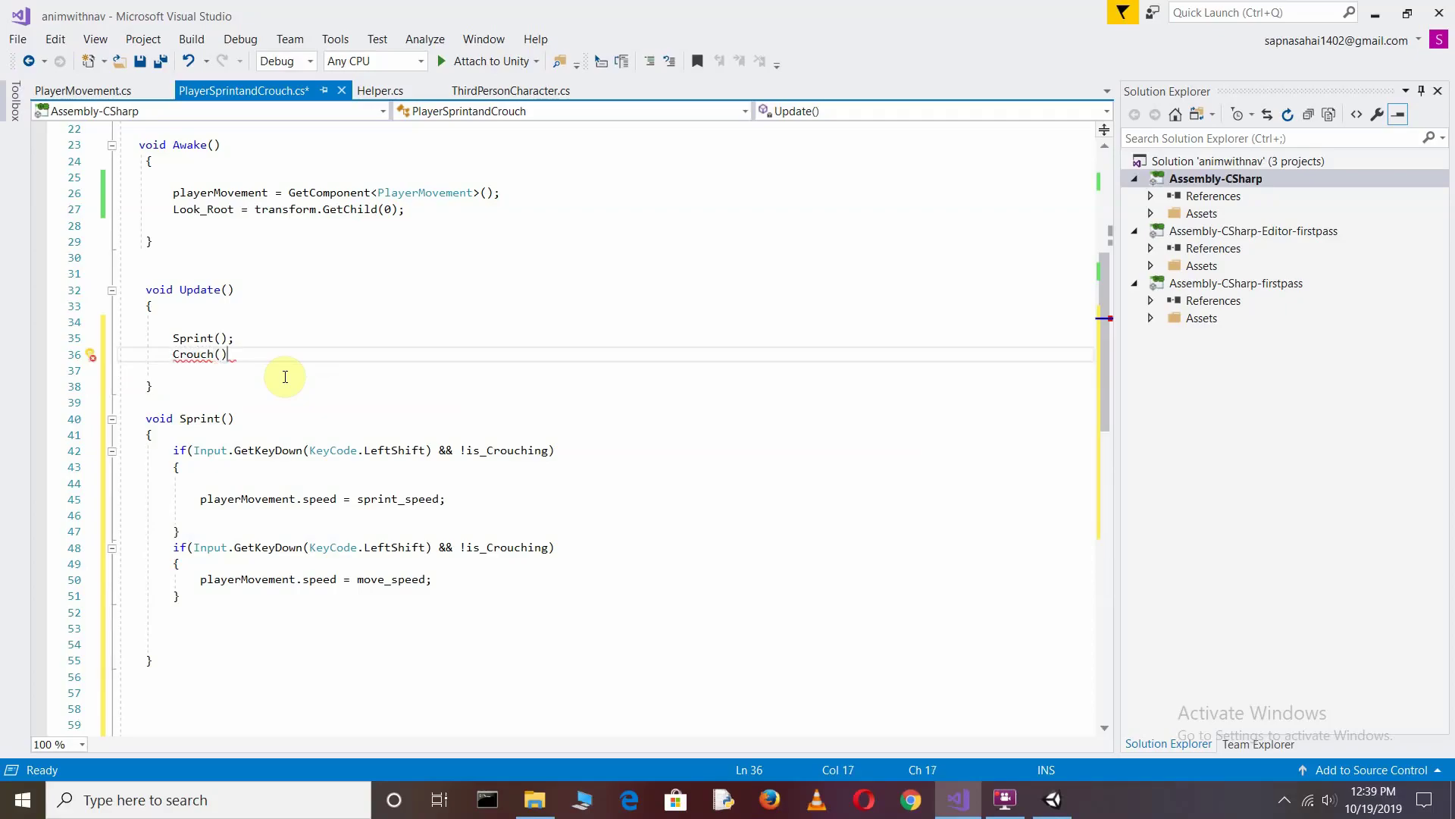
type(";")
Declare a void Crouch() method on line 56 below Sprint().
left_click(235, 639)
key("Down")
key("Down")
key("Down")
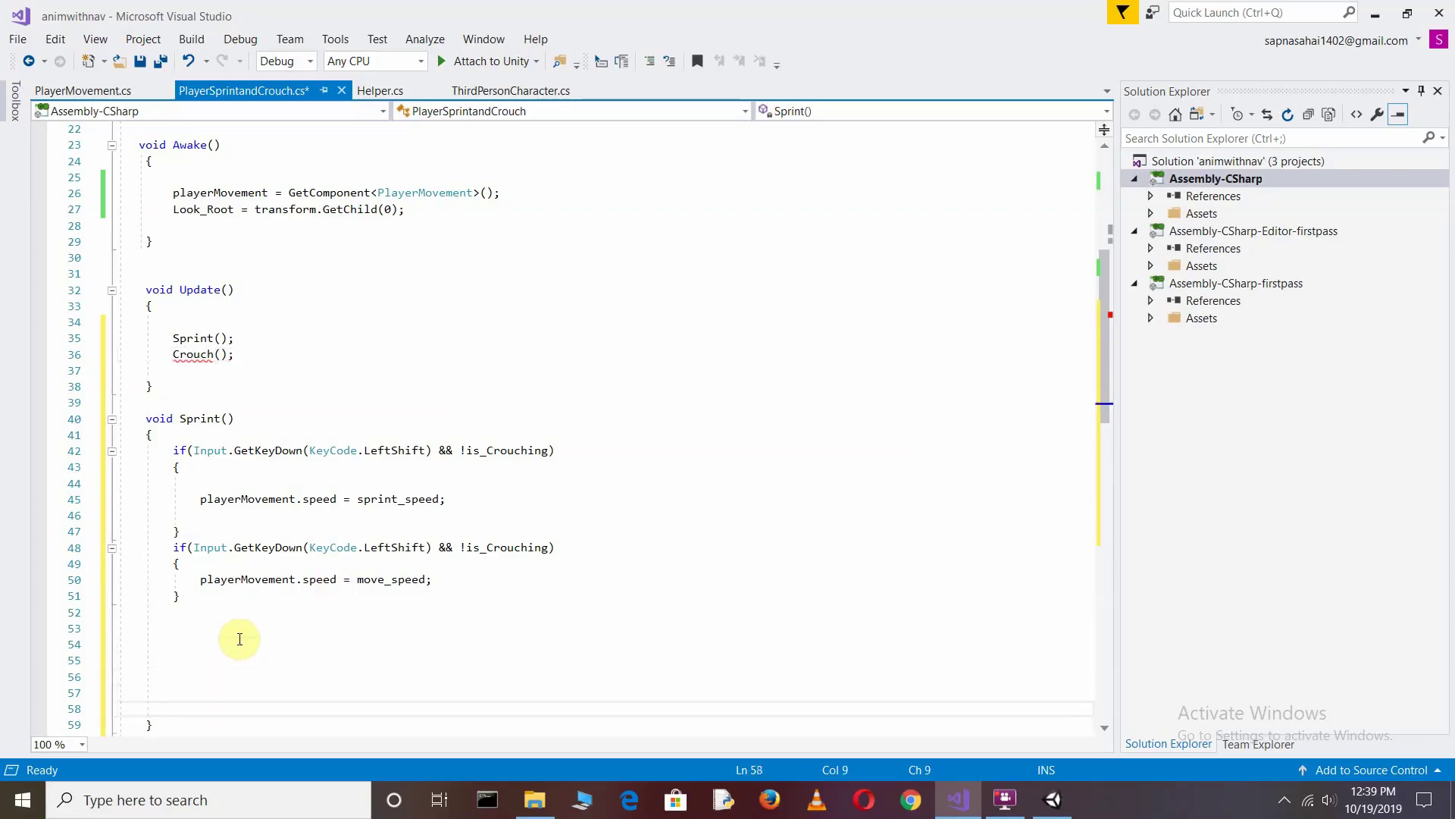
key("Up")
key("Up")
type("void ")
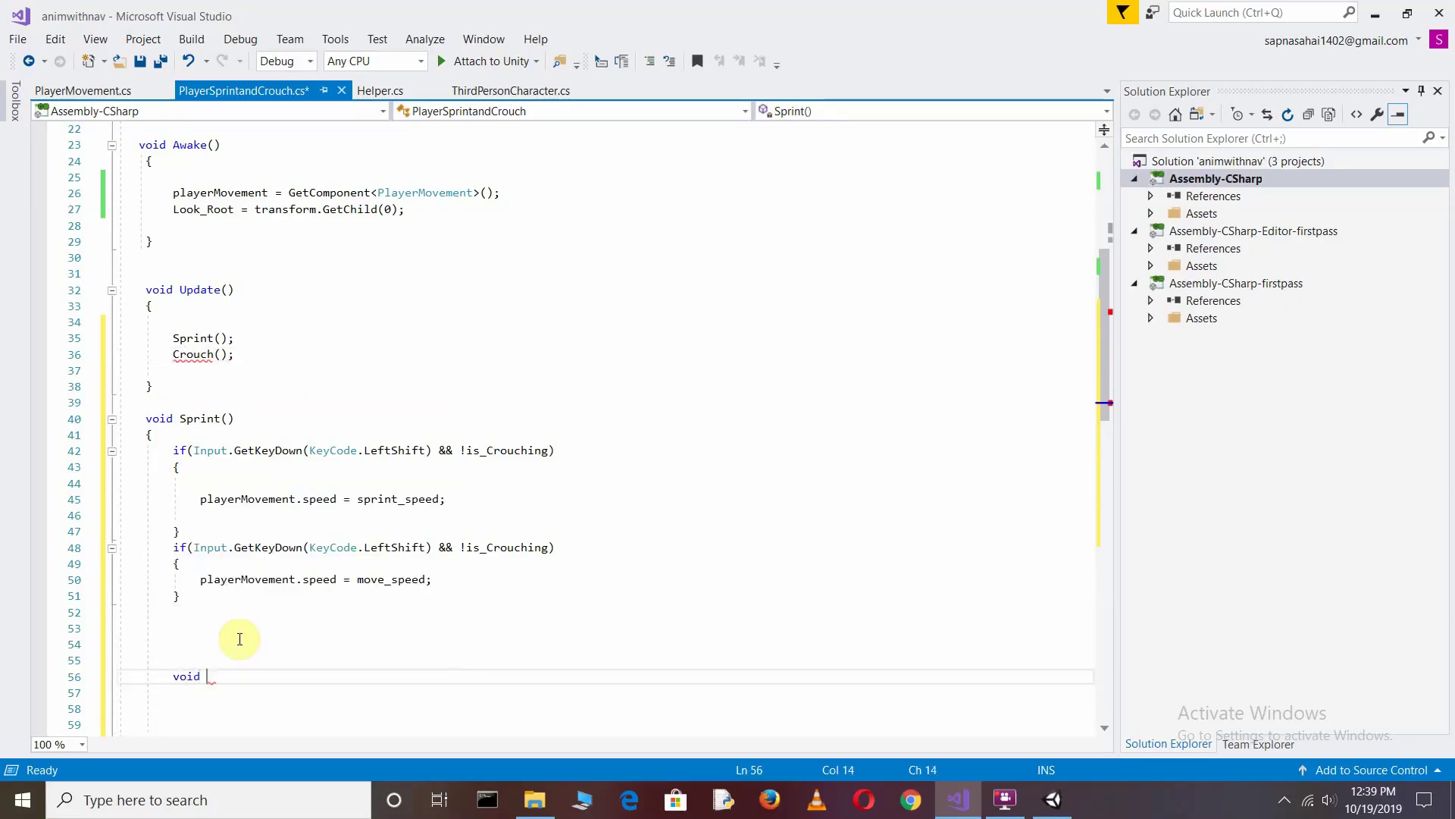
type("Crouch() {")
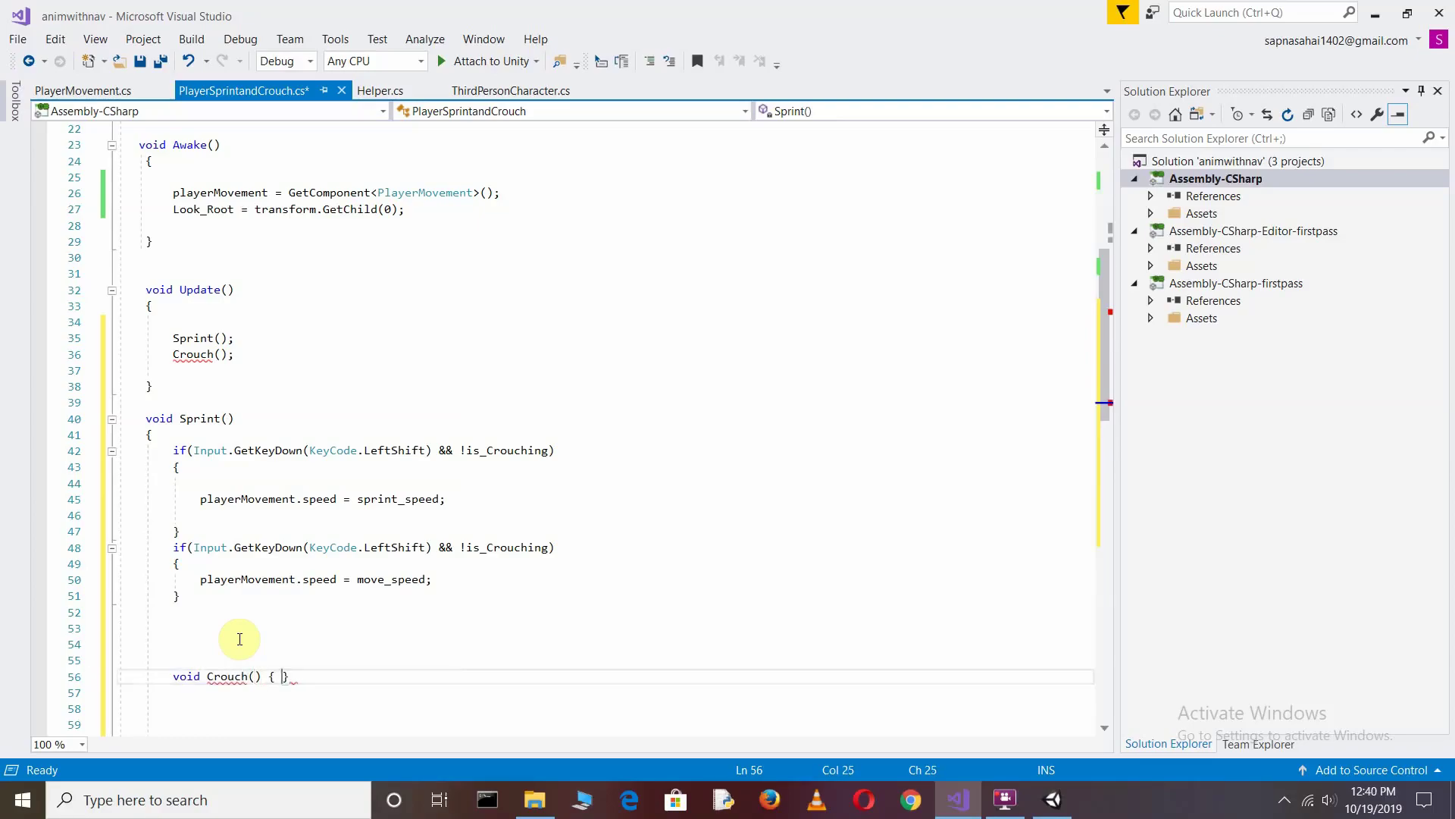
key("Return")
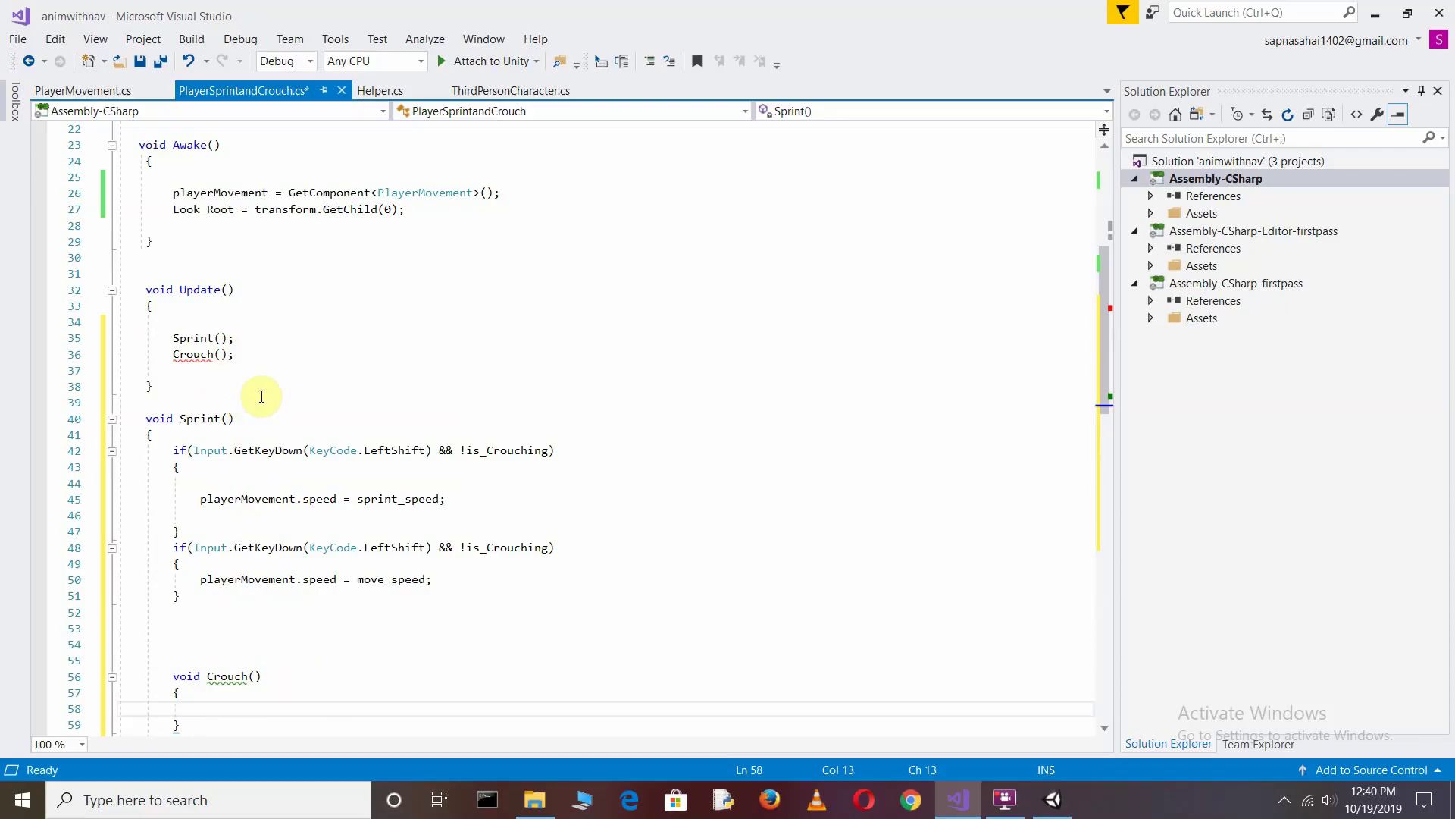
Add a closing brace after Sprint() so Crouch() stands as its own method.
scroll(265, 244, "down", 3)
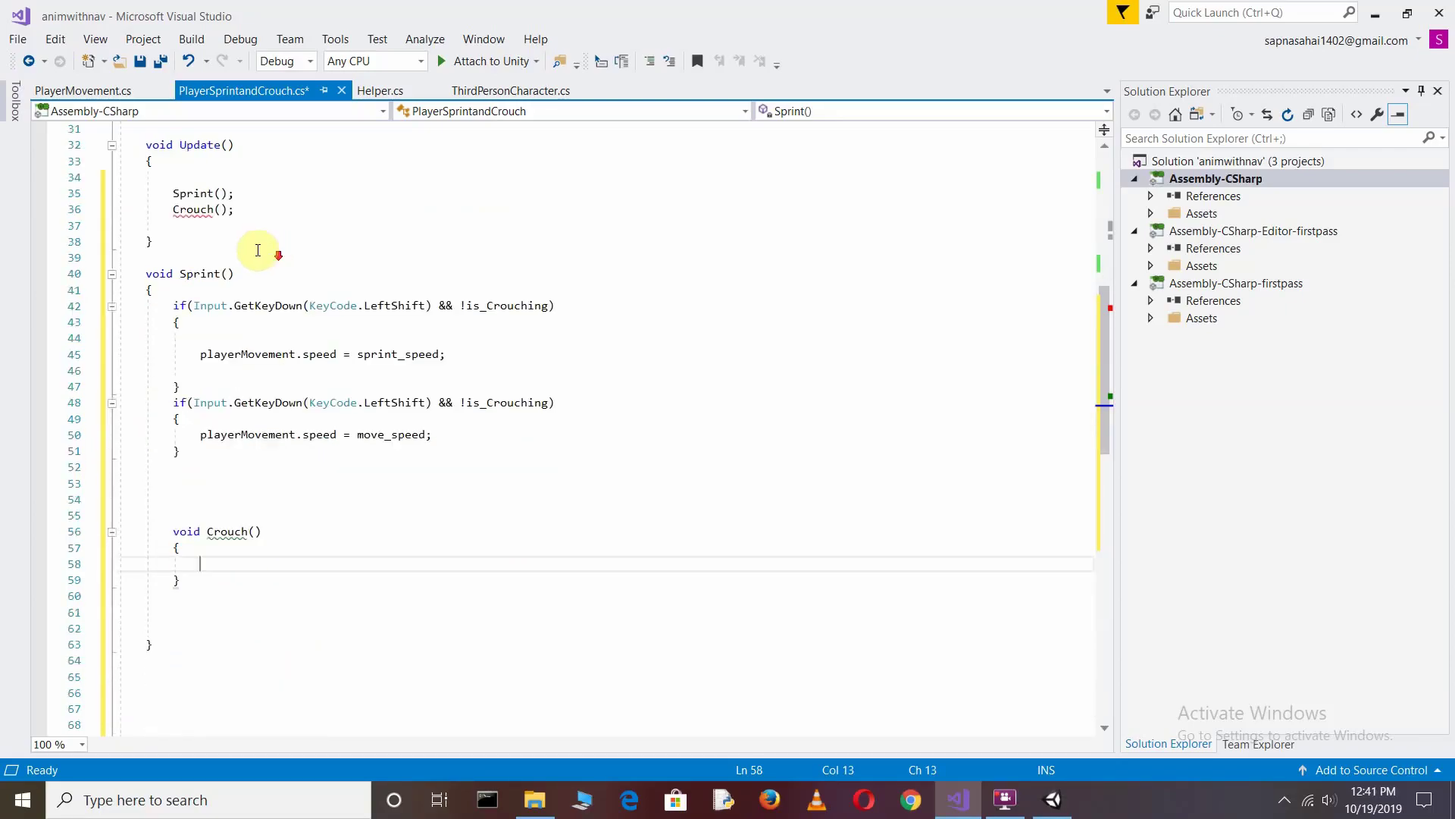
scroll(326, 550, "down", 4)
scroll(242, 455, "down", 3)
scroll(212, 389, "up", 3)
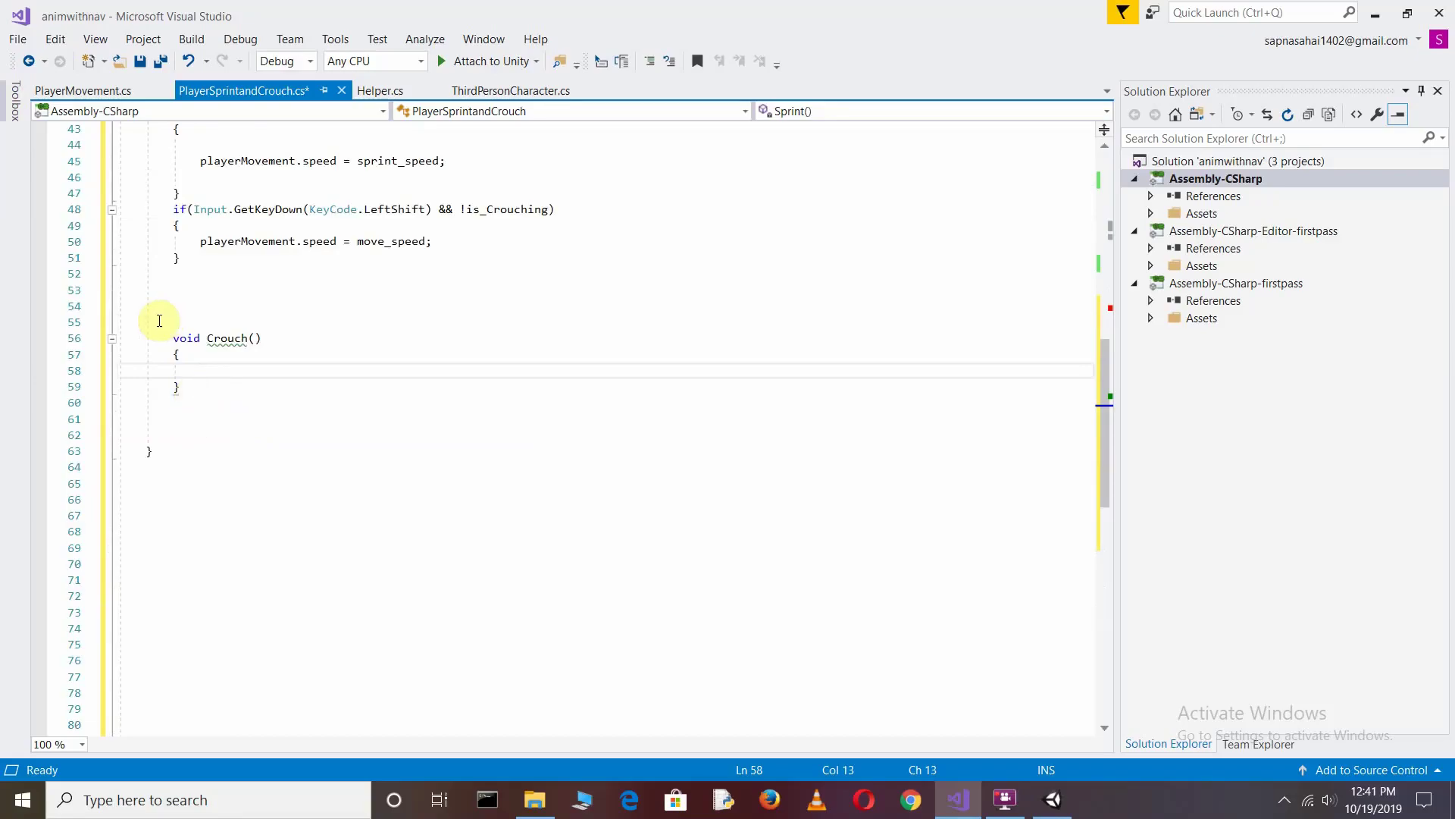
left_click_drag(156, 317, 204, 396)
left_click(182, 434)
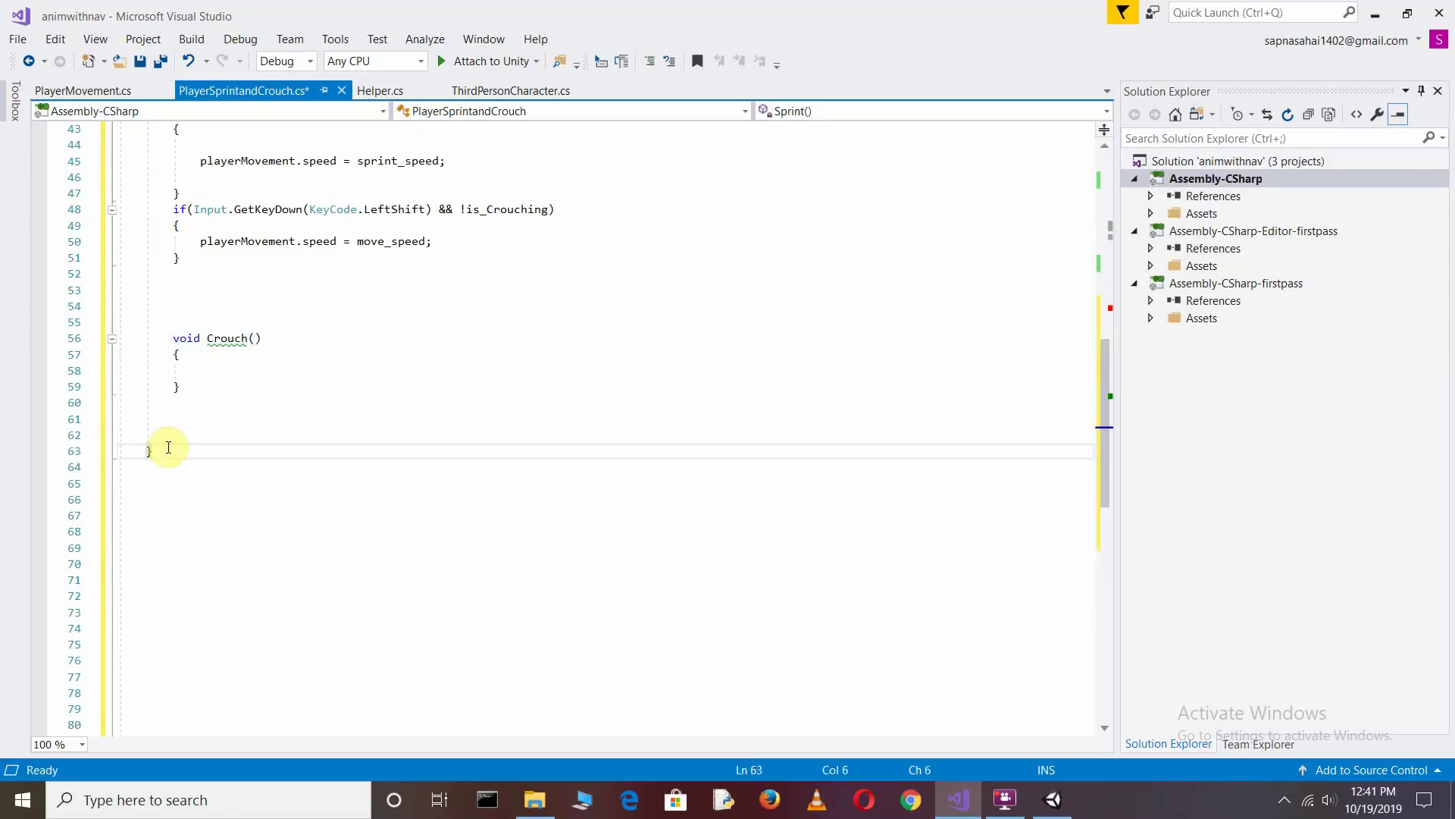
left_click(157, 315)
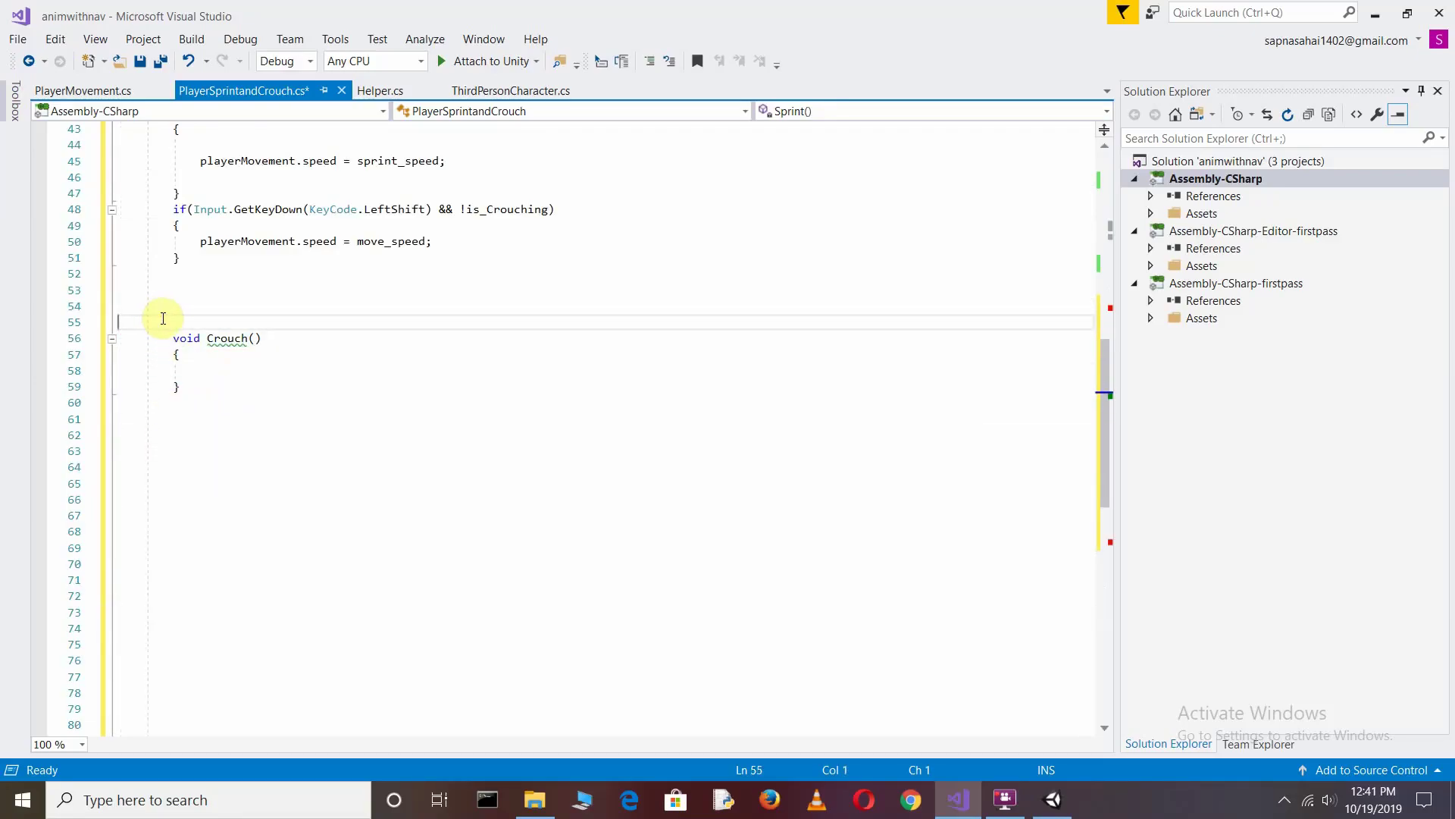
key("Down")
key("Right")
key("Right")
key("Up")
type("}")
scroll(303, 341, "up", 5)
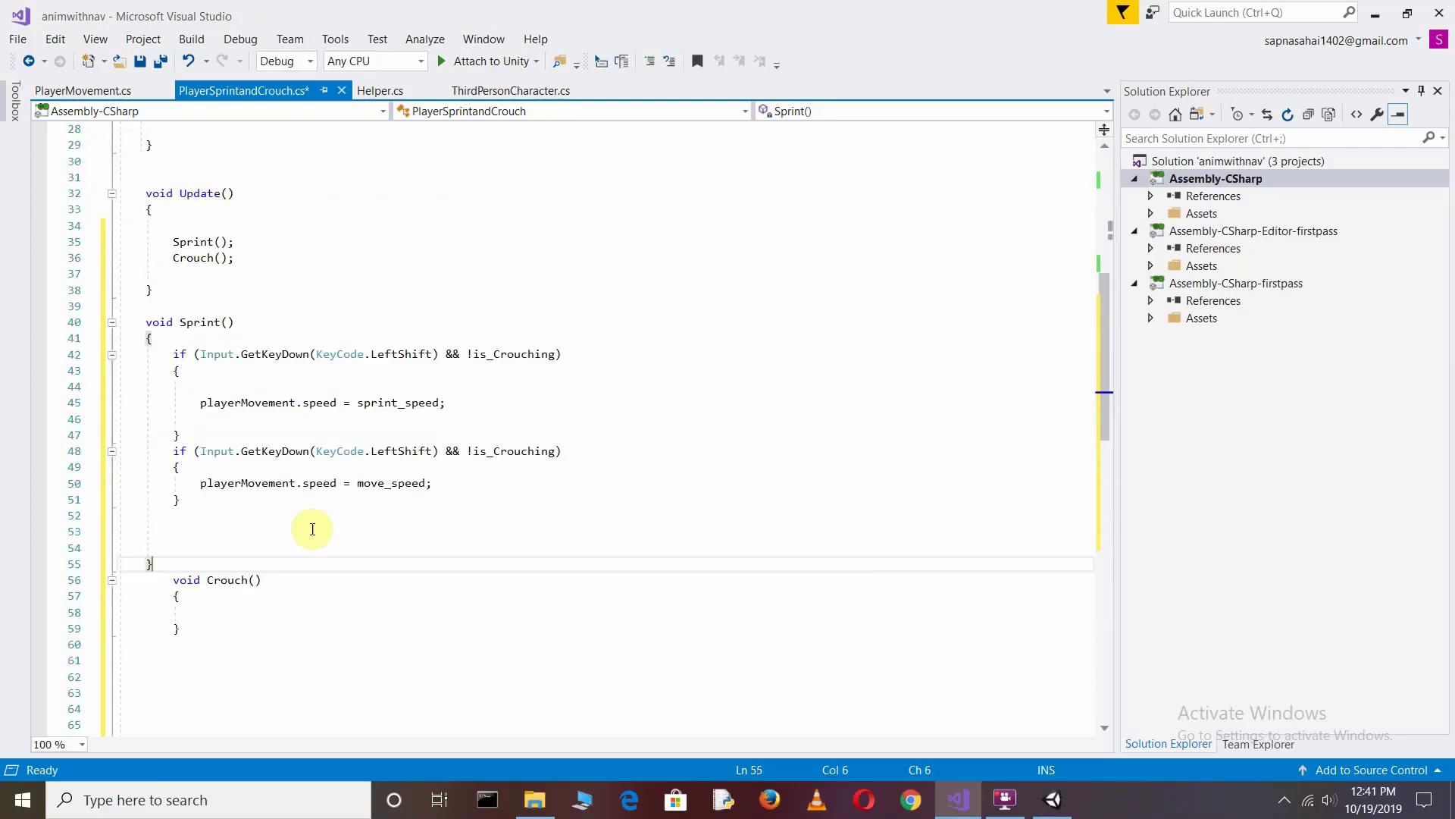
scroll(313, 529, "down", 2)
left_click(238, 514)
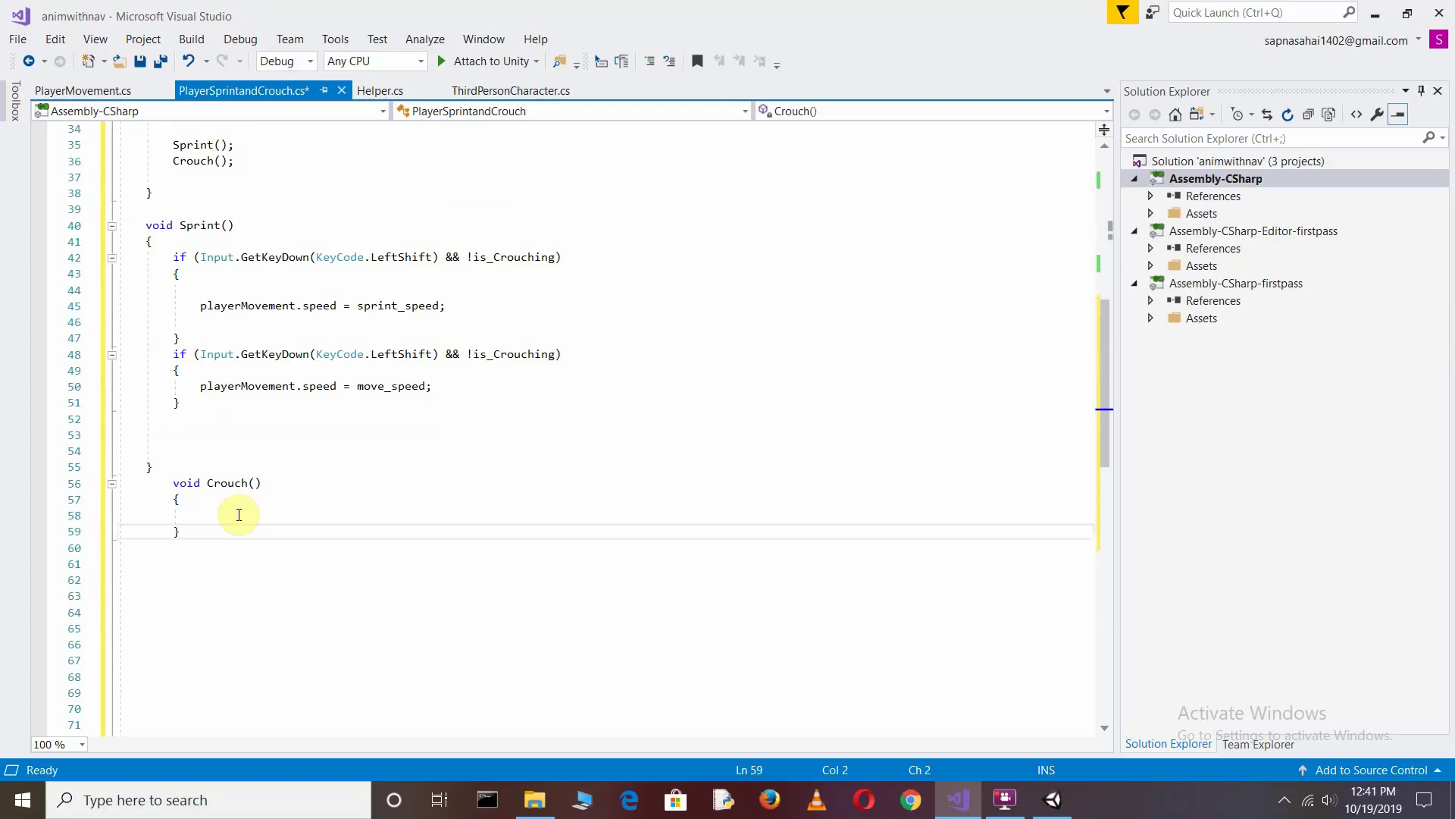
Add an if (is_Crouching) block inside Crouch().
key("Return")
key("Return")
key("Return")
key("Up")
key("Up")
key("Up")
type("if")
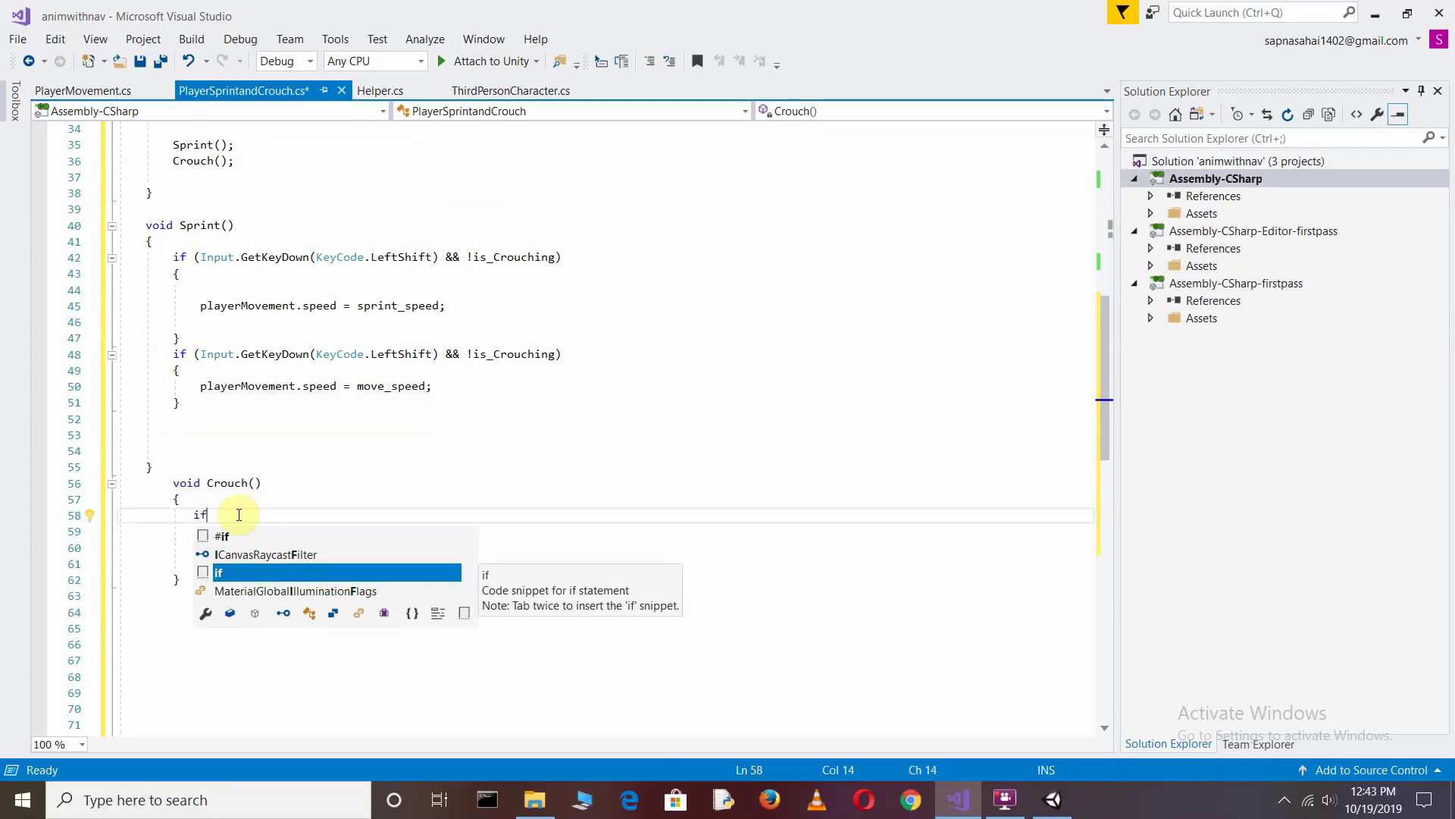
type("(inp")
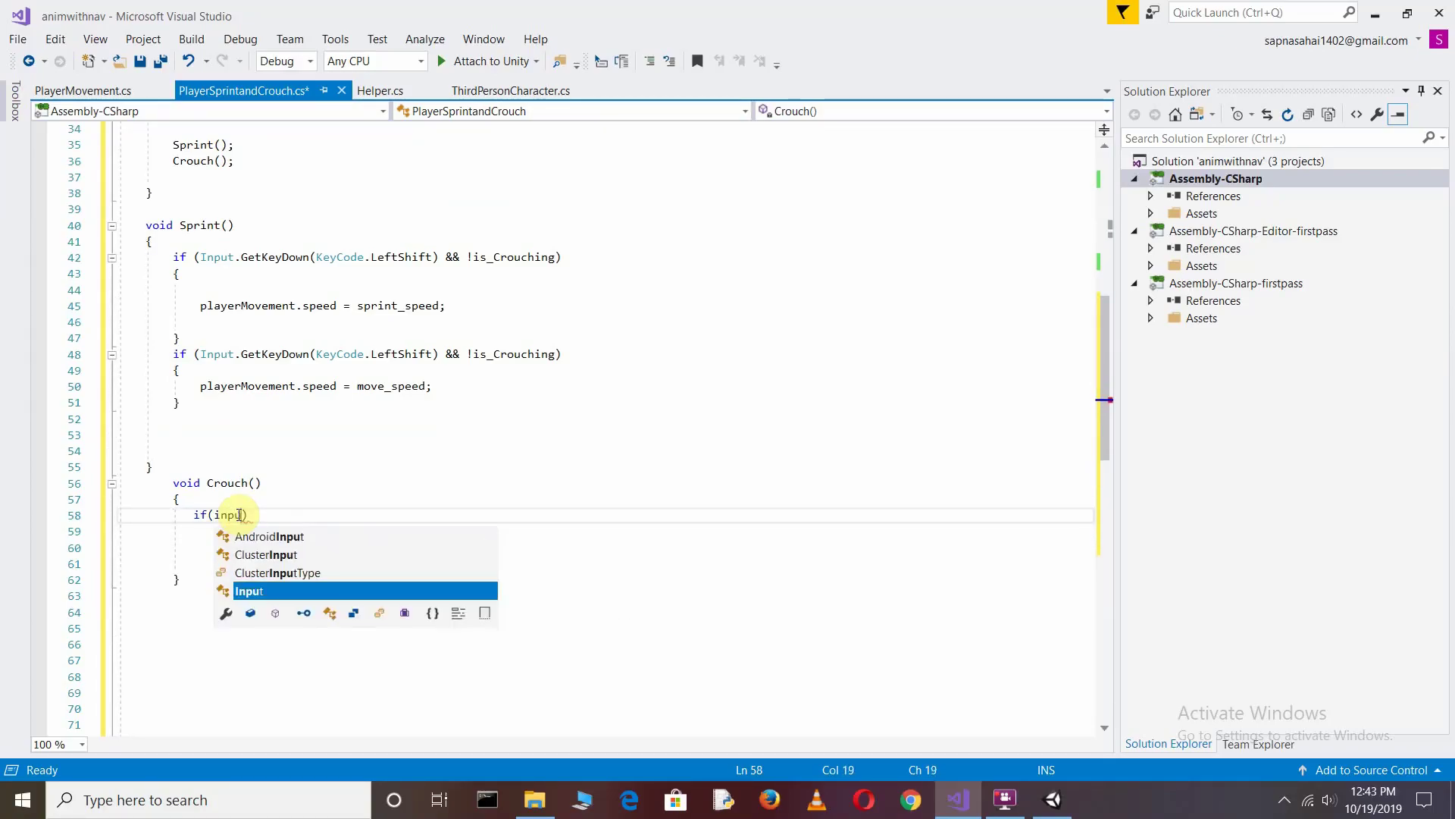
type("ut")
key("BackSpace")
key("BackSpace")
key("BackSpace")
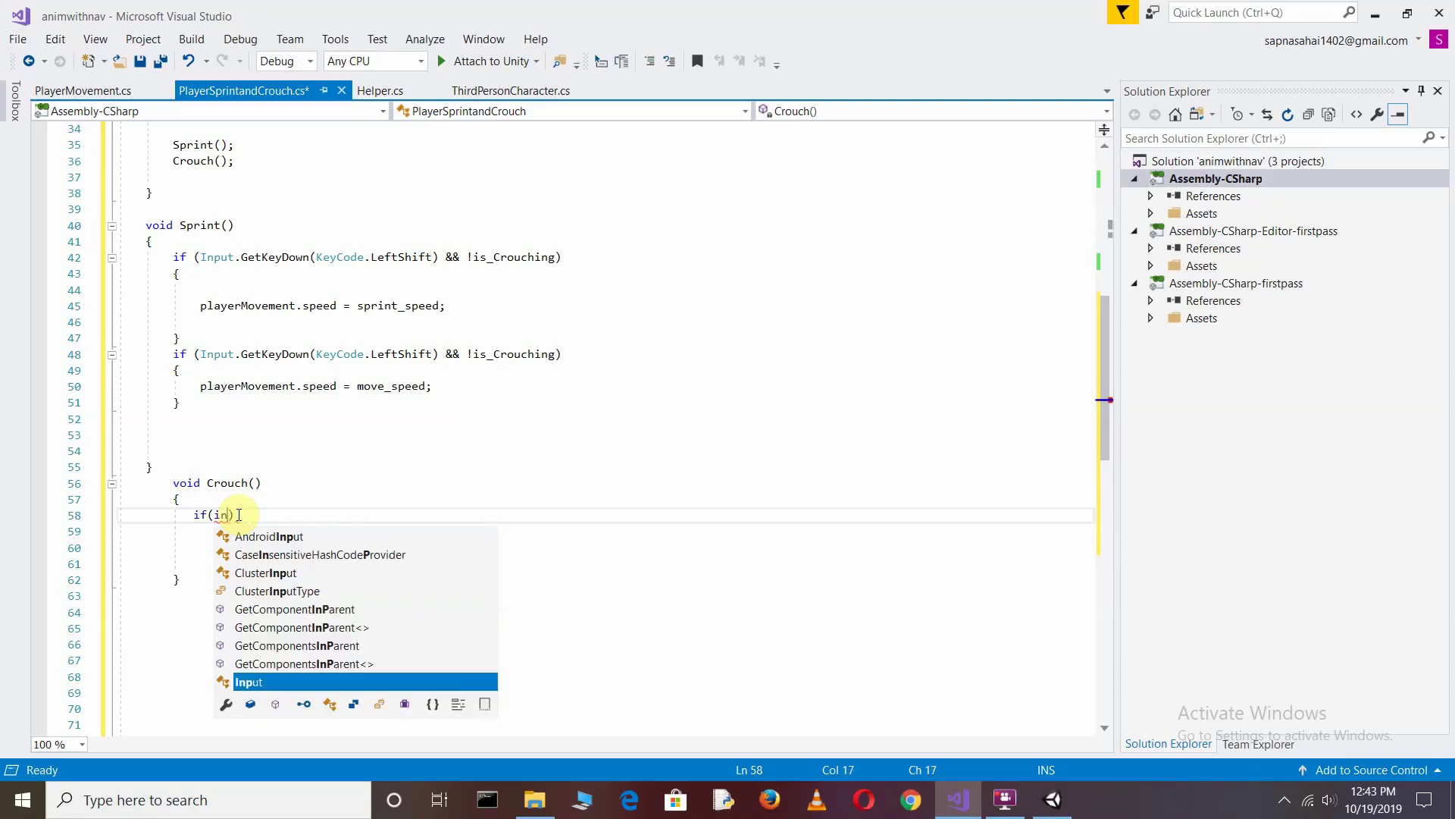
type("is")
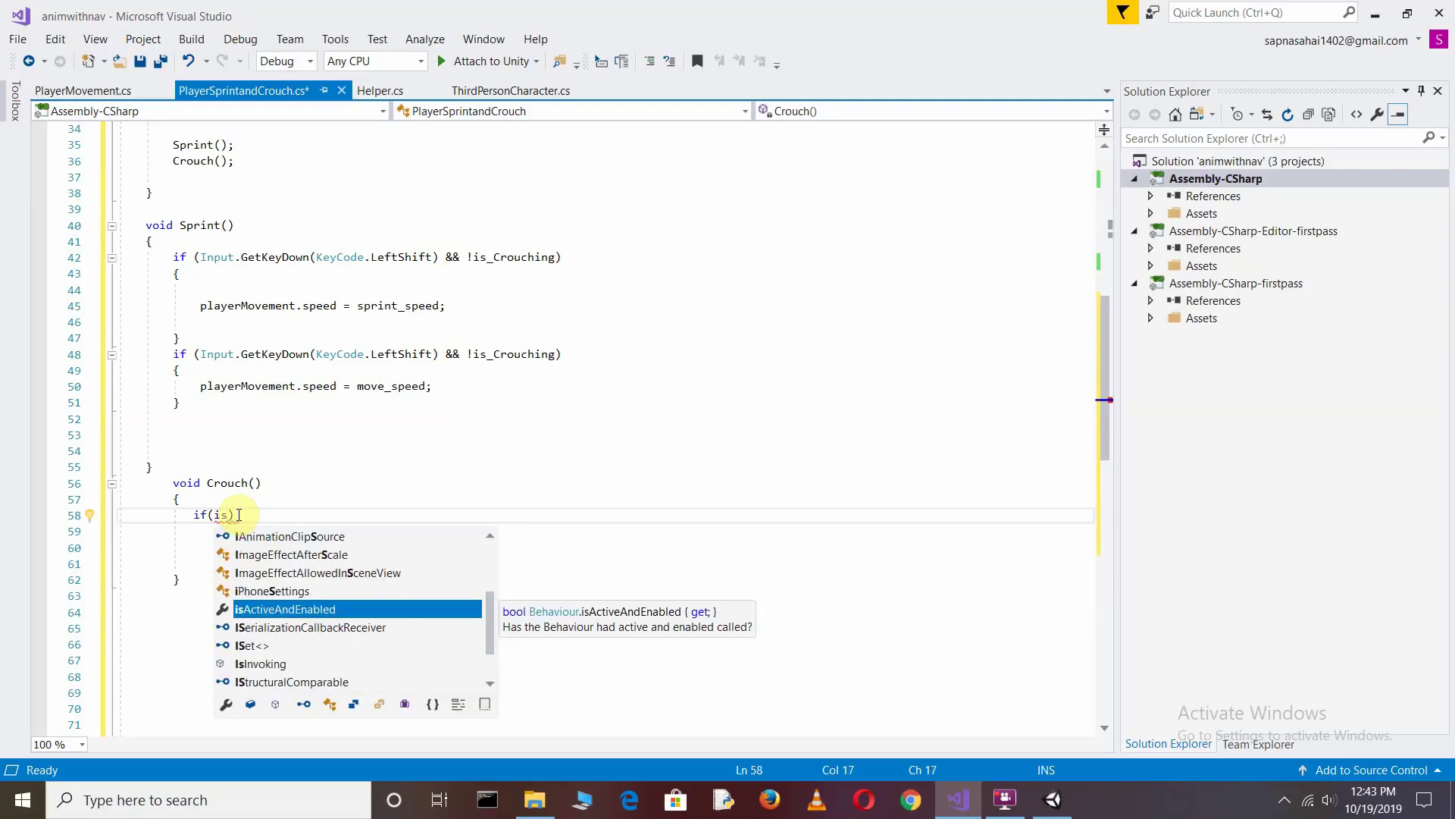
type("_")
key("Tab")
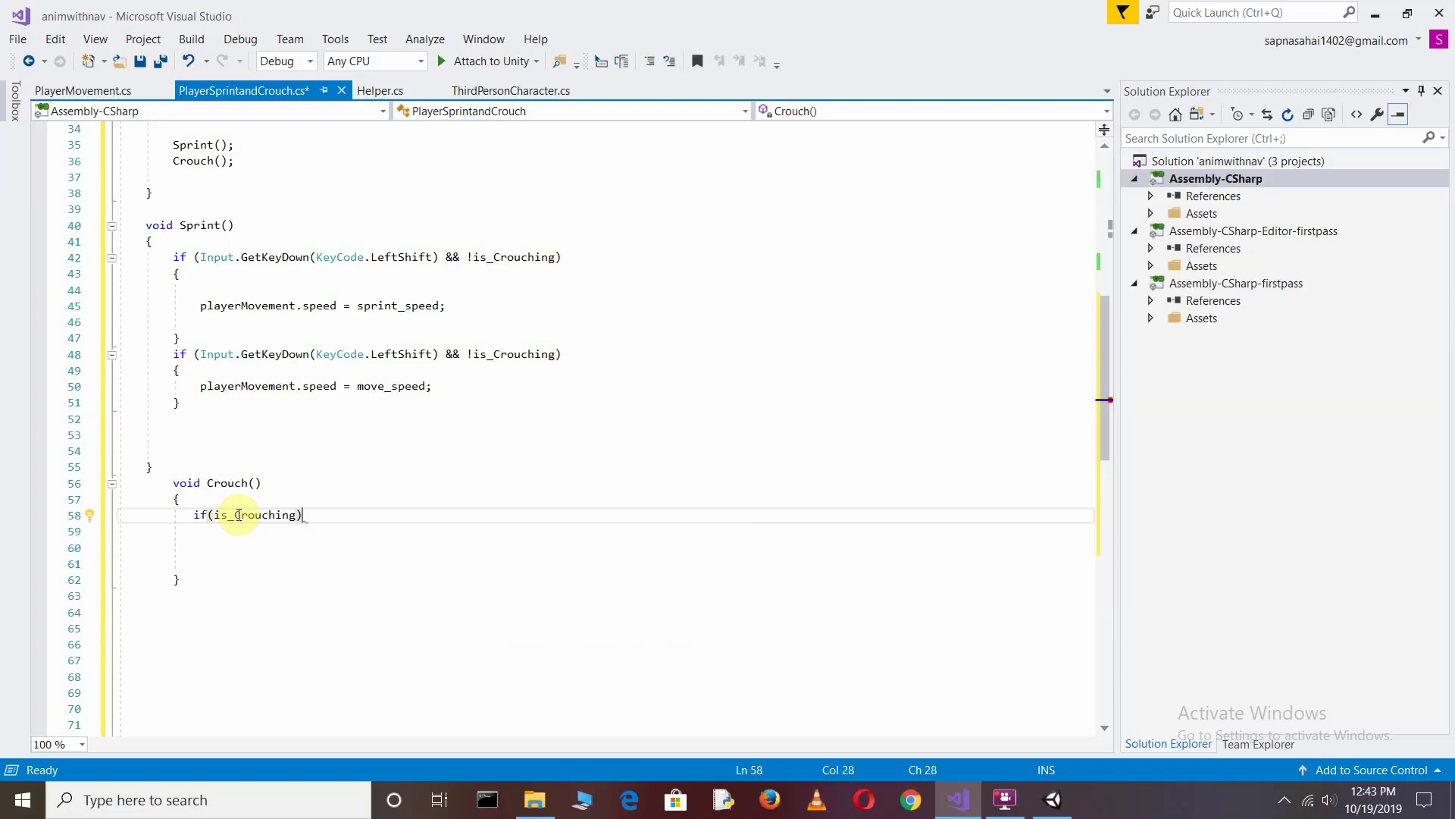
type("{")
key("Return")
key("Return")
key("Return")
key("Return")
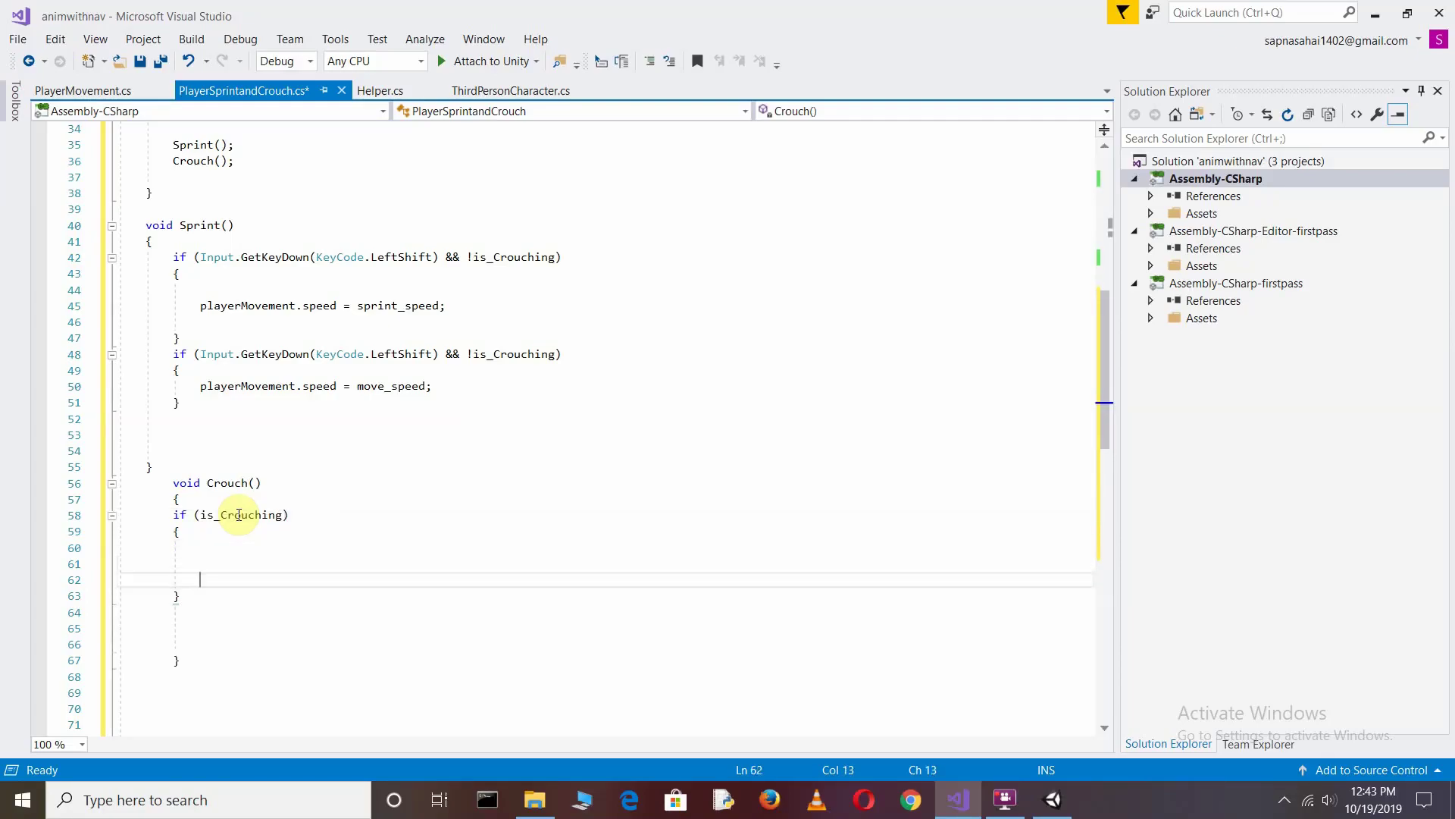
key("Up")
key("Up")
Set Look_Root.localPosition = new Vector3(0f, crouch_Height, 0f) inside the if block.
type("Look_R")
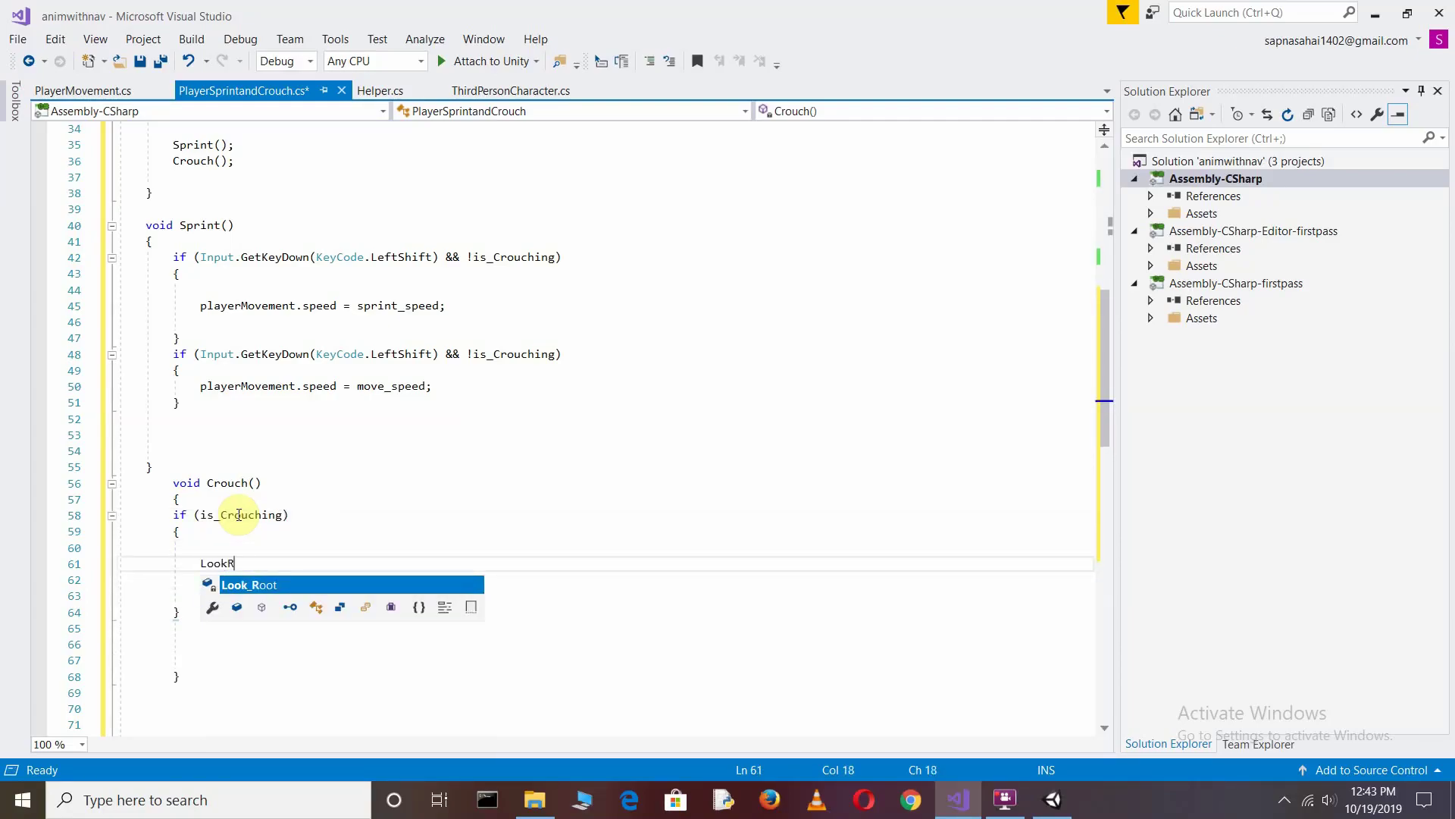
type("oo")
key("BackSpace")
key("BackSpace")
key("Tab")
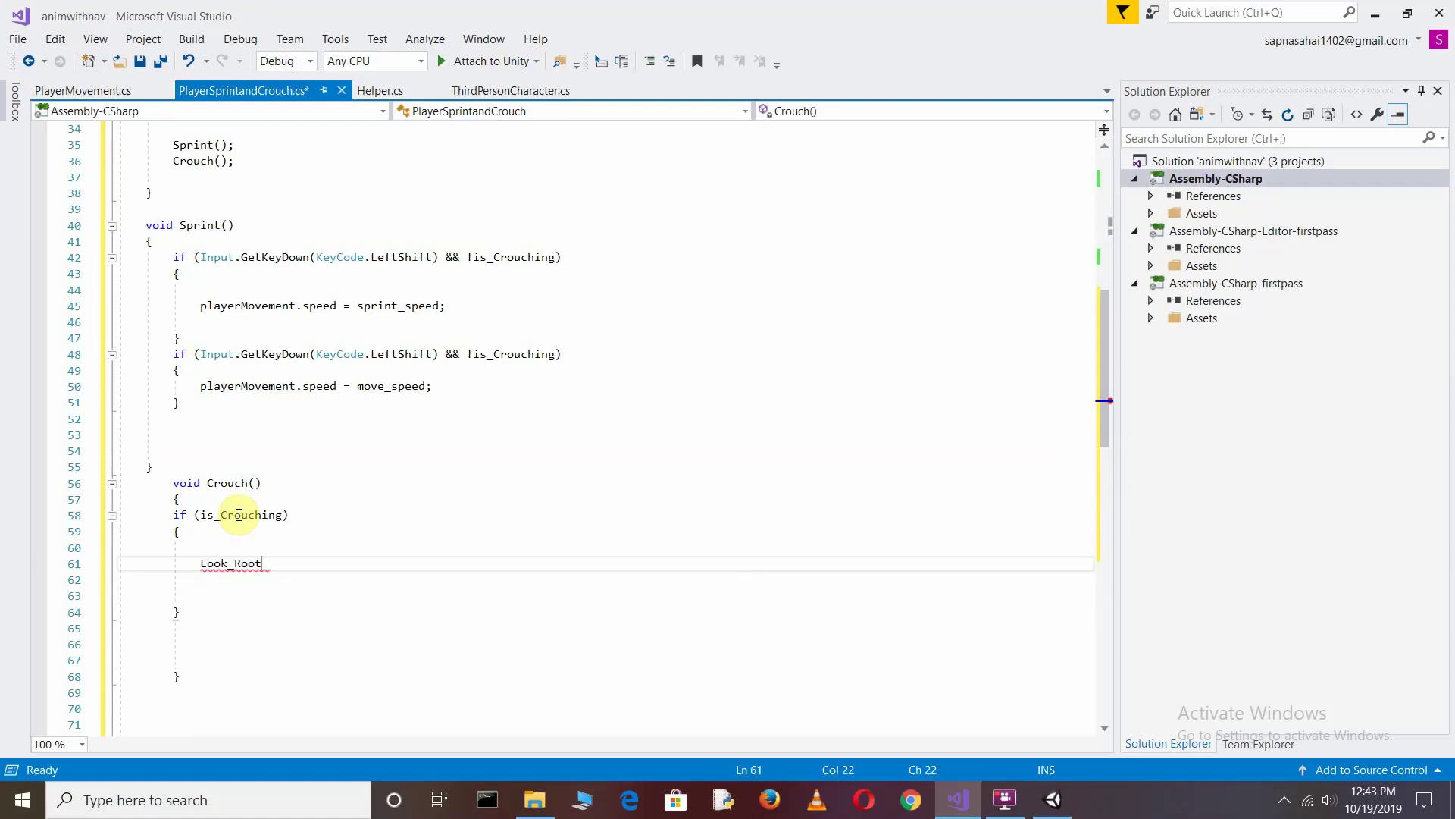
type(".local")
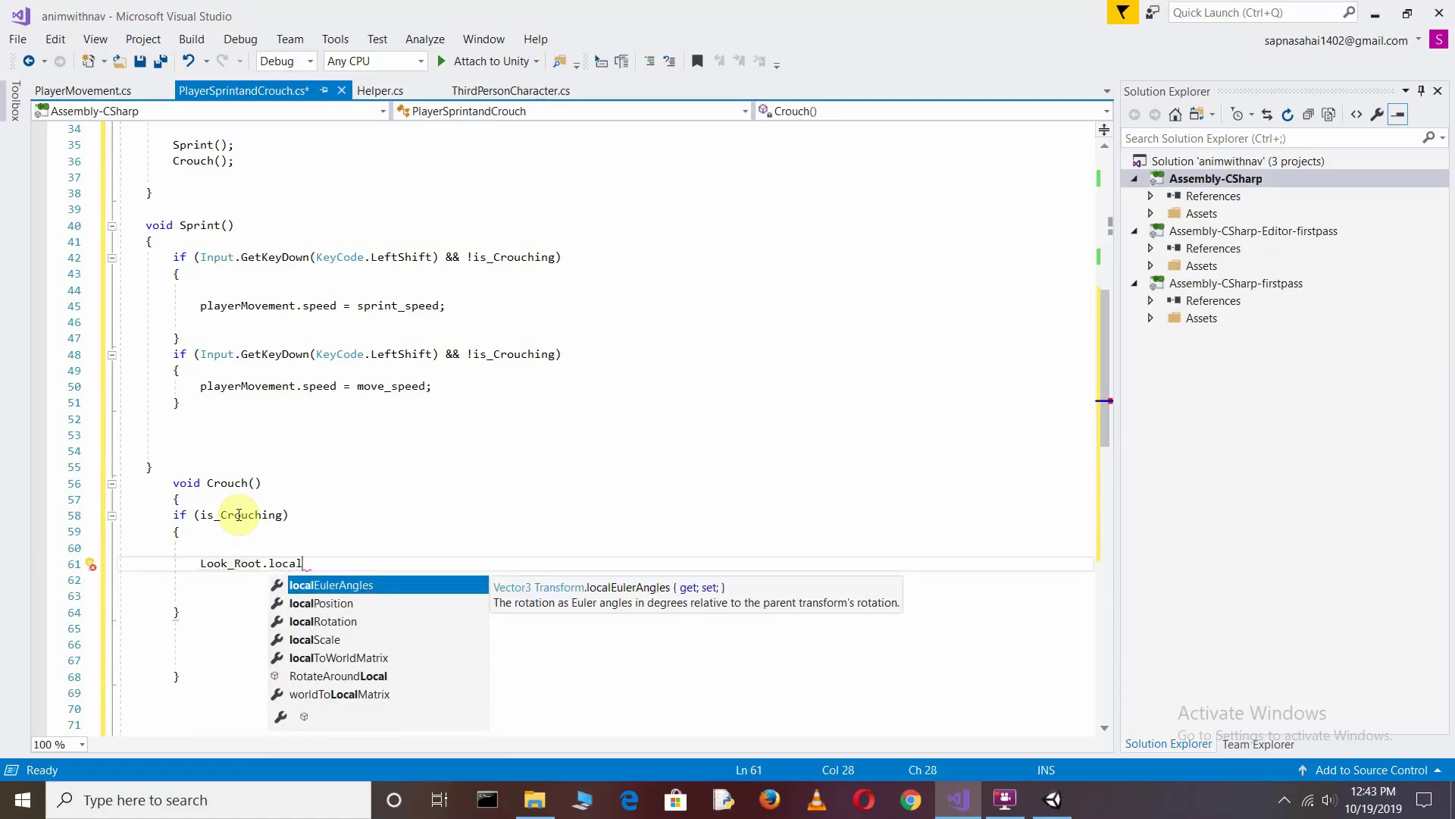
key("Down")
key("Tab")
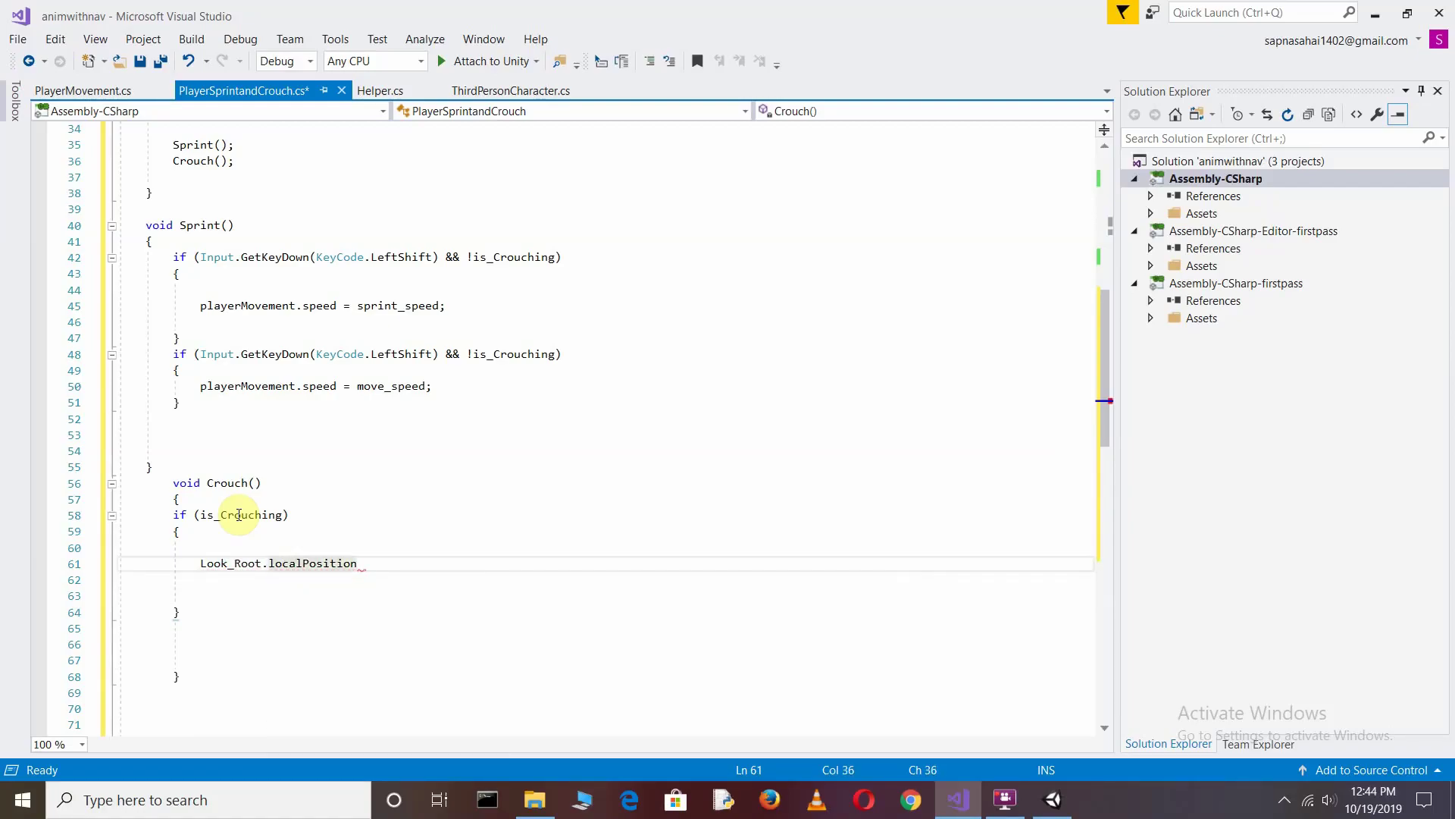
type(" = new")
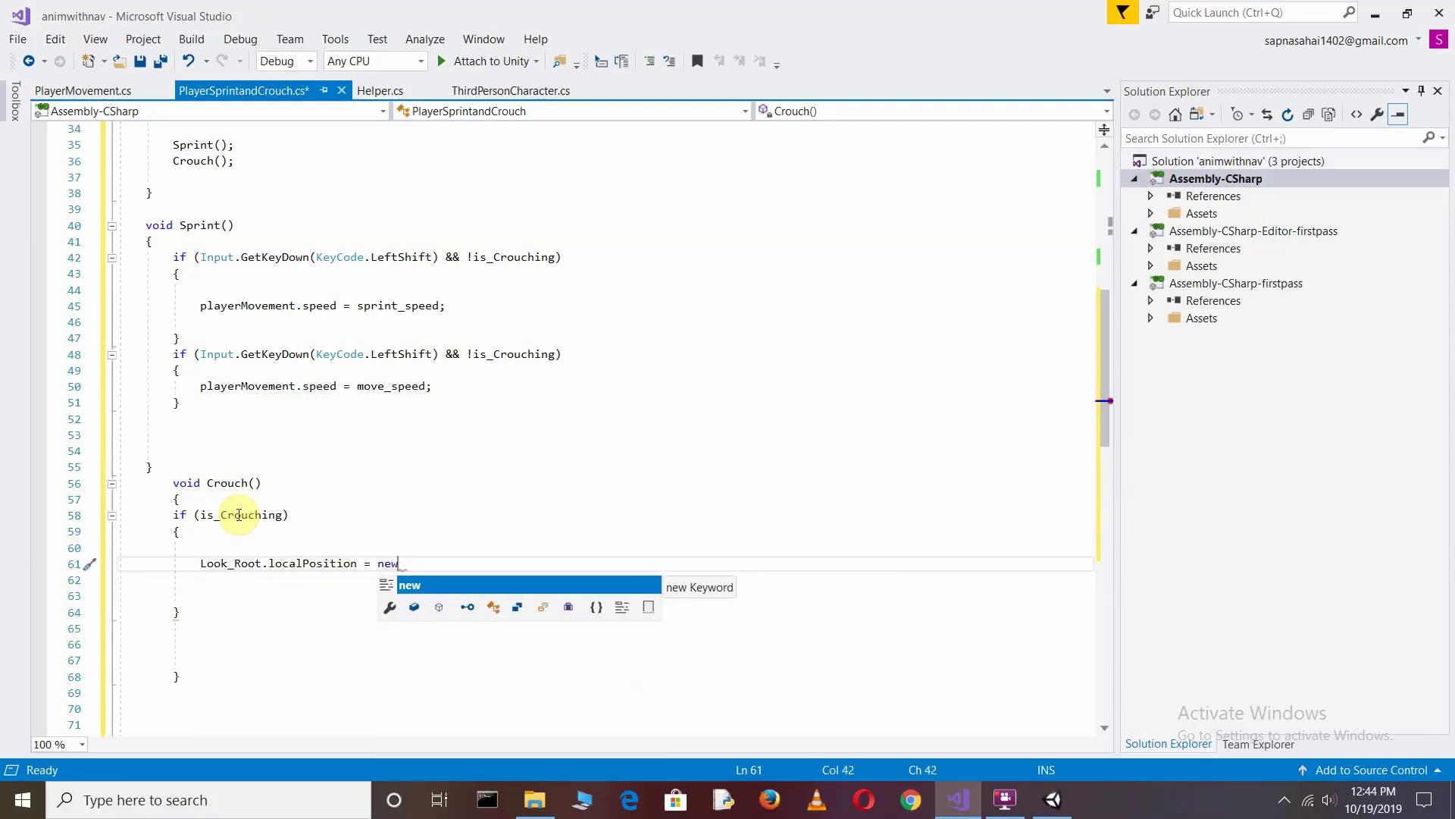
type(" Vect")
key("Tab")
type("(")
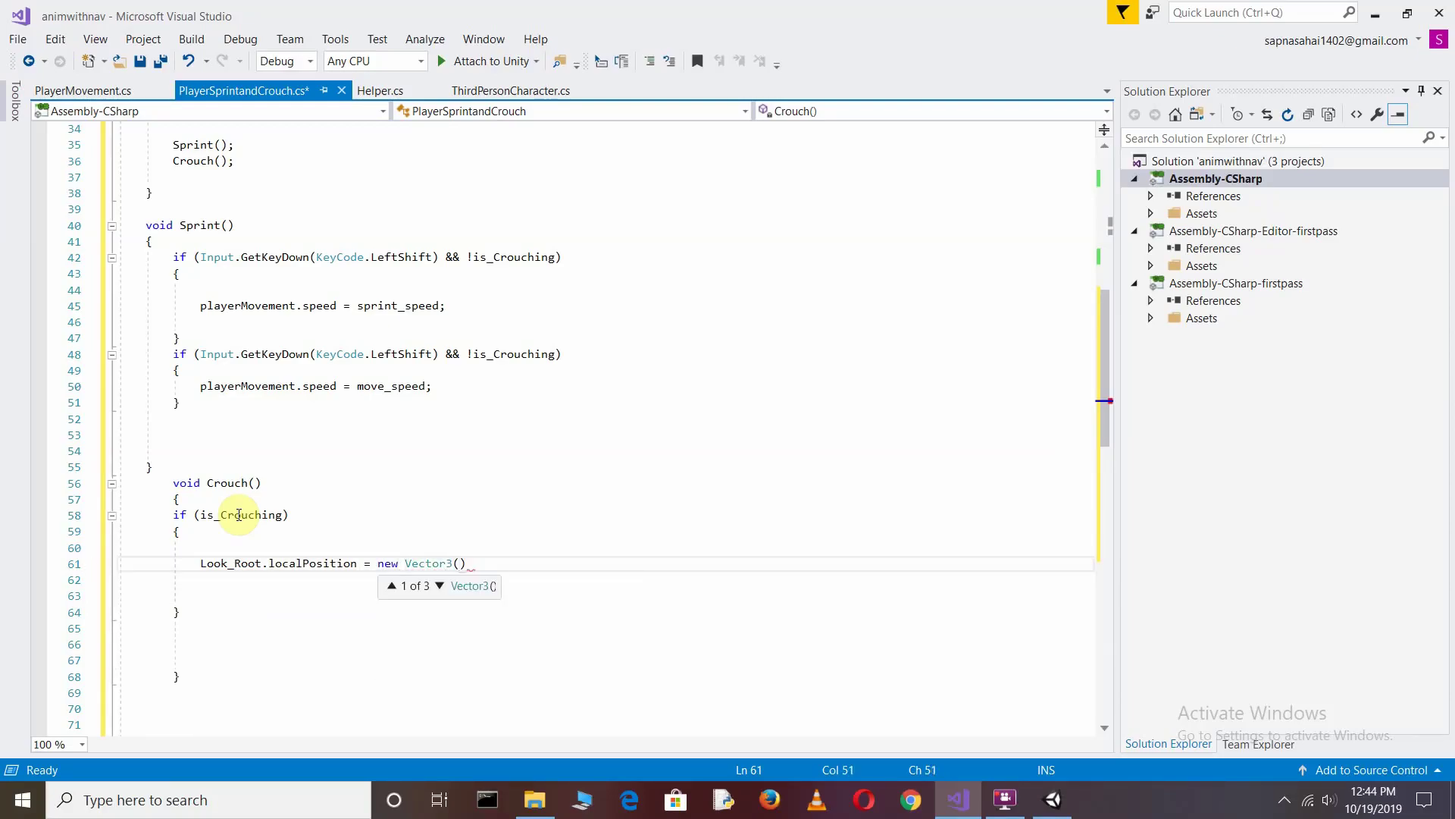
type("0f")
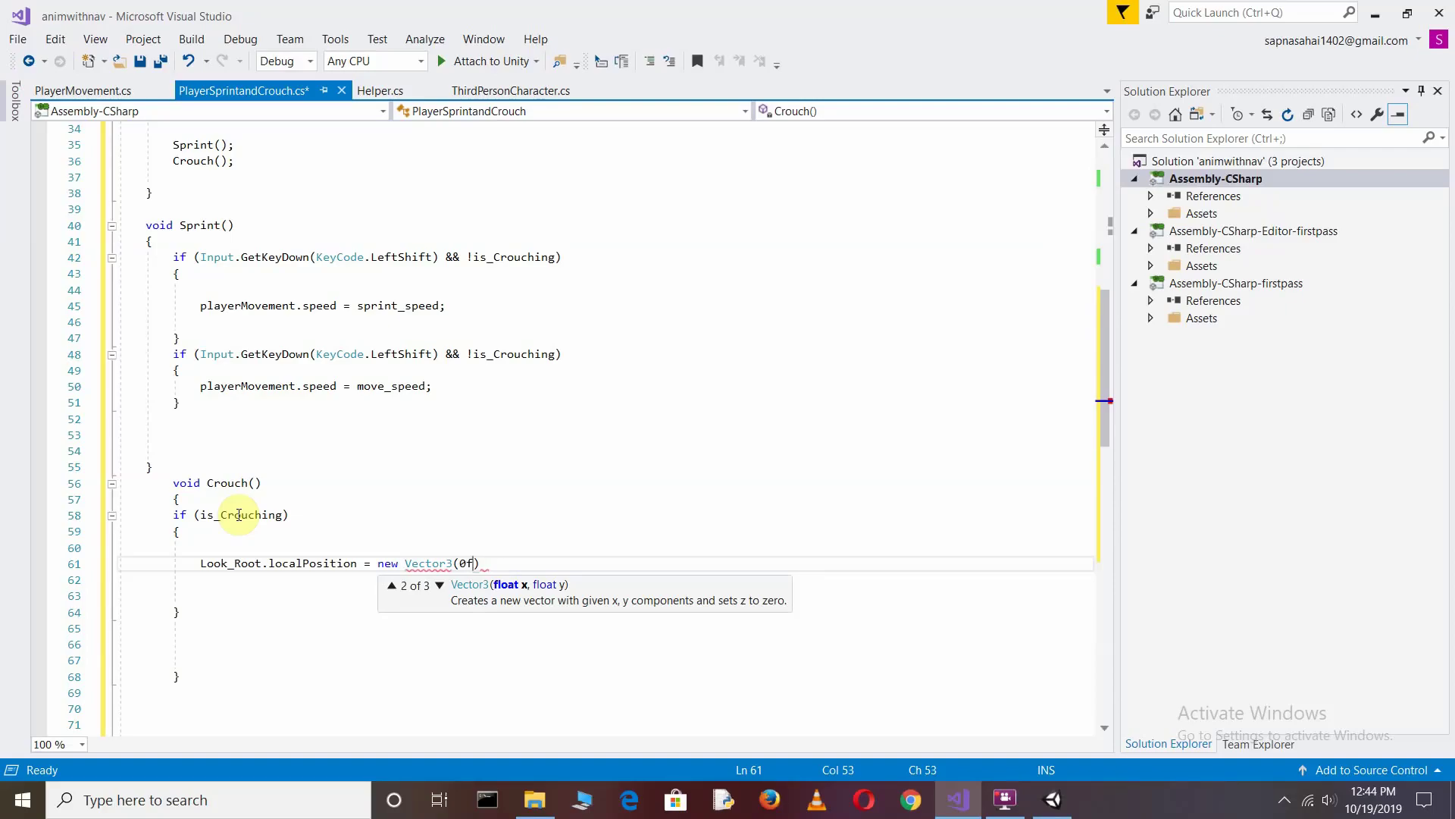
type(", crouc")
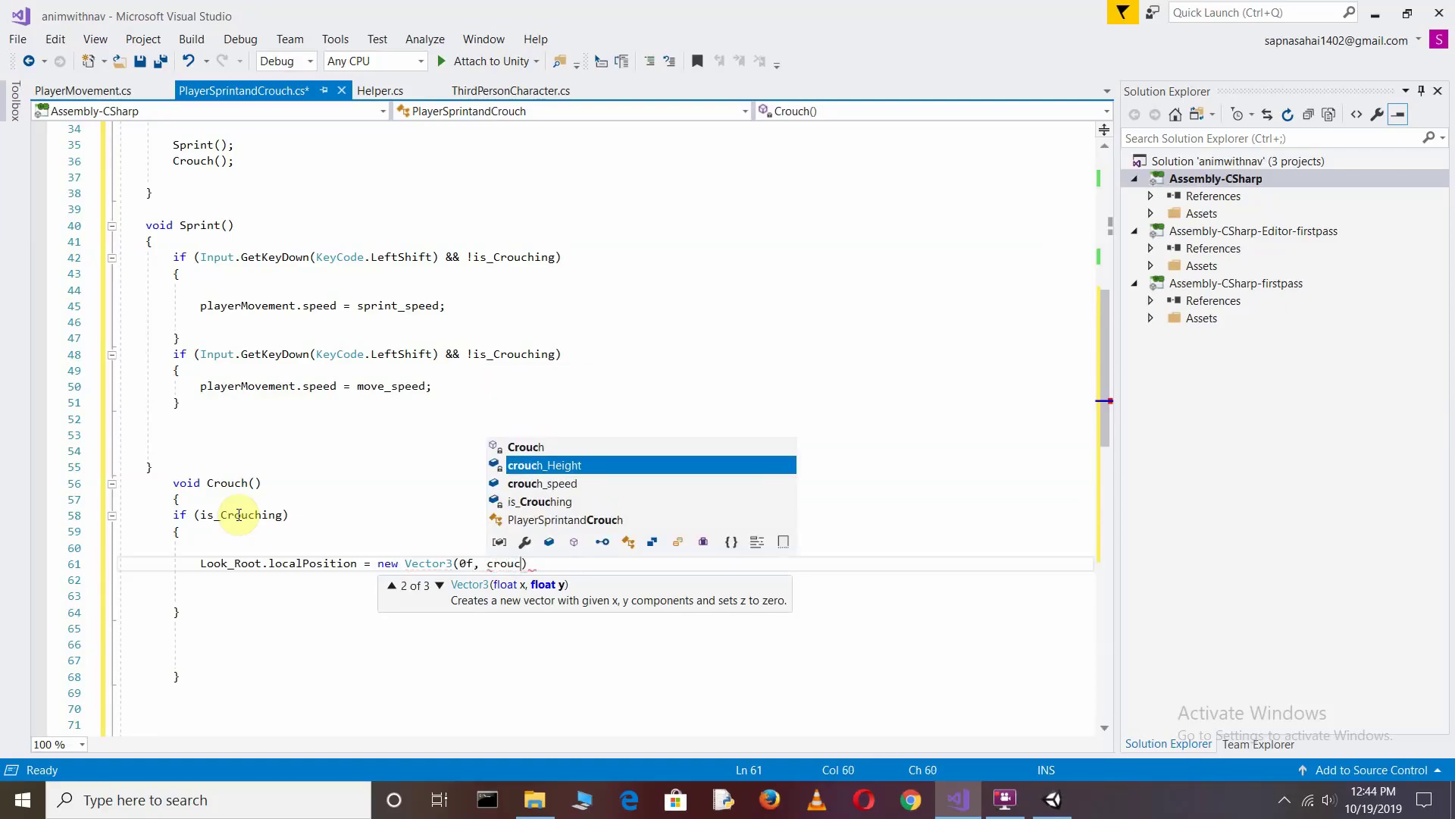
type("h")
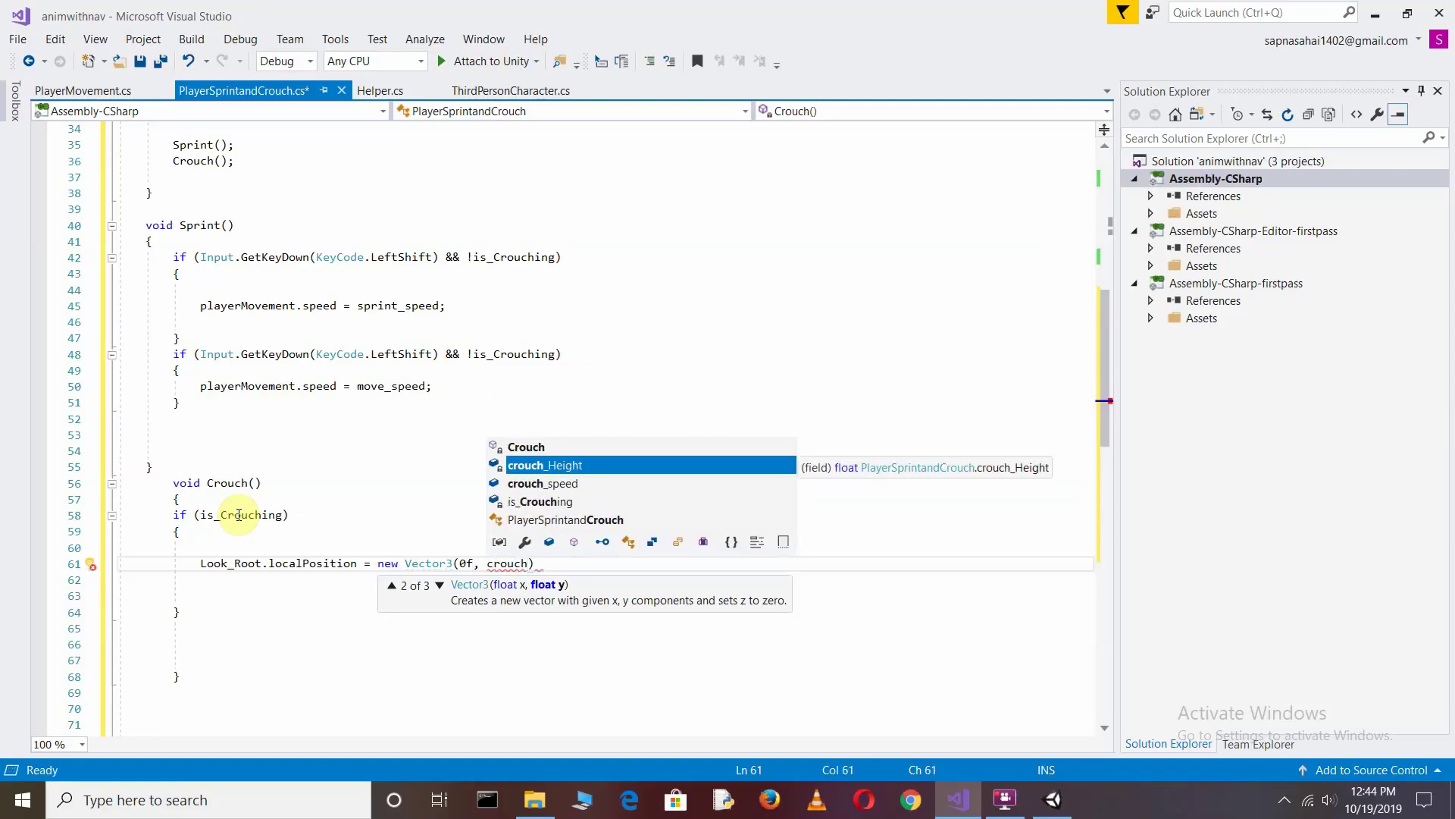
key("Tab")
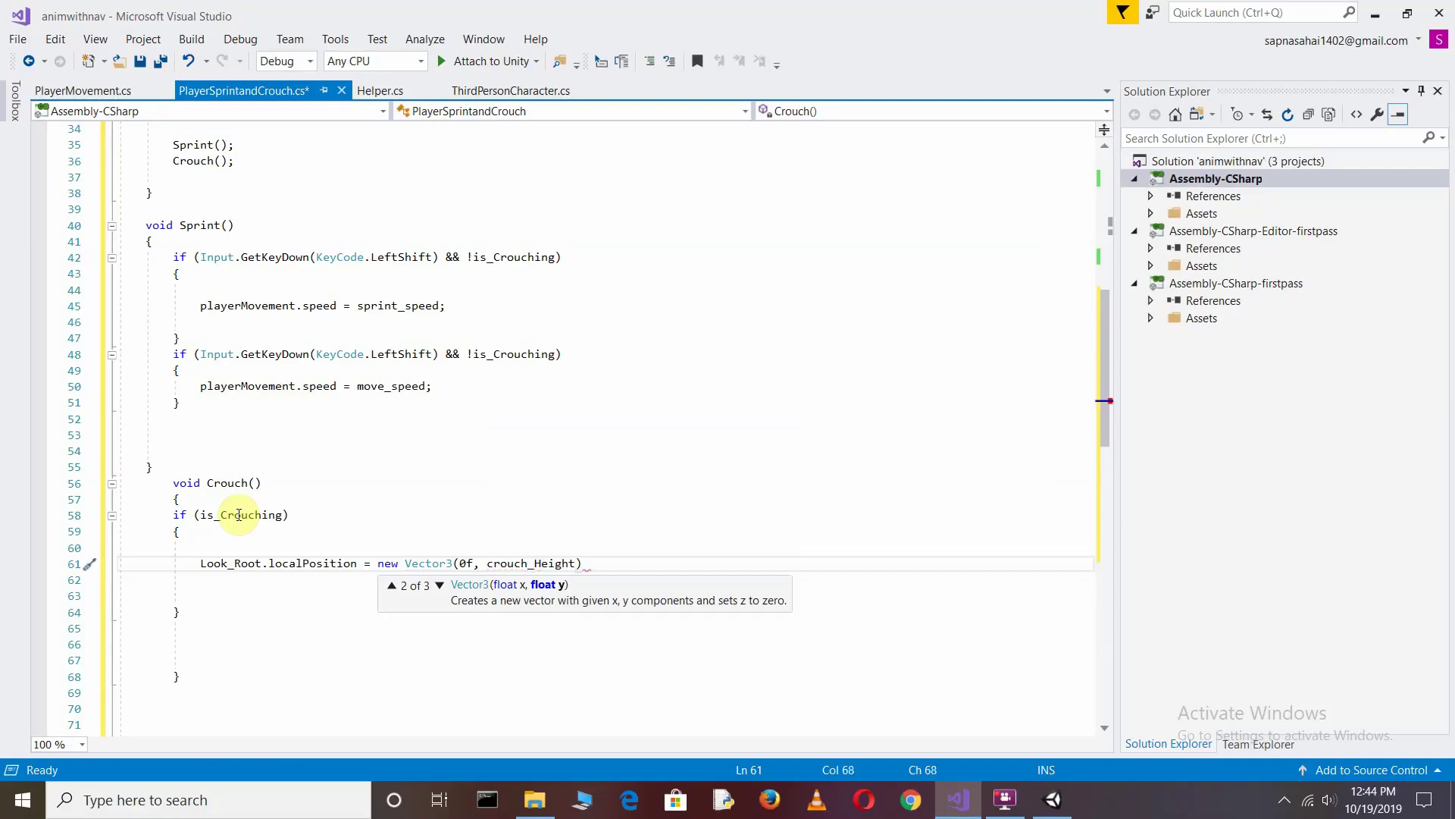
type(", ")
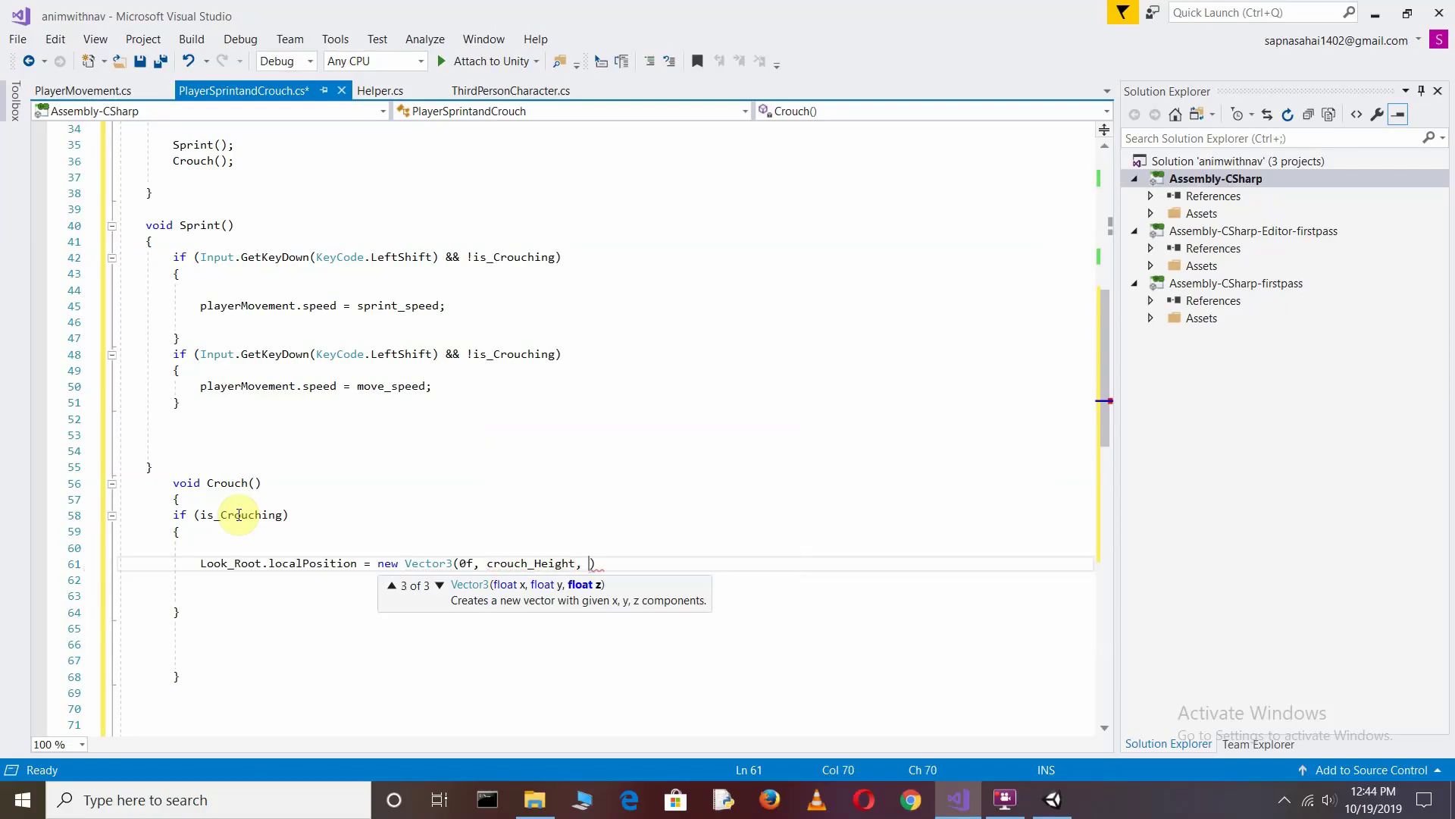
type("0f)")
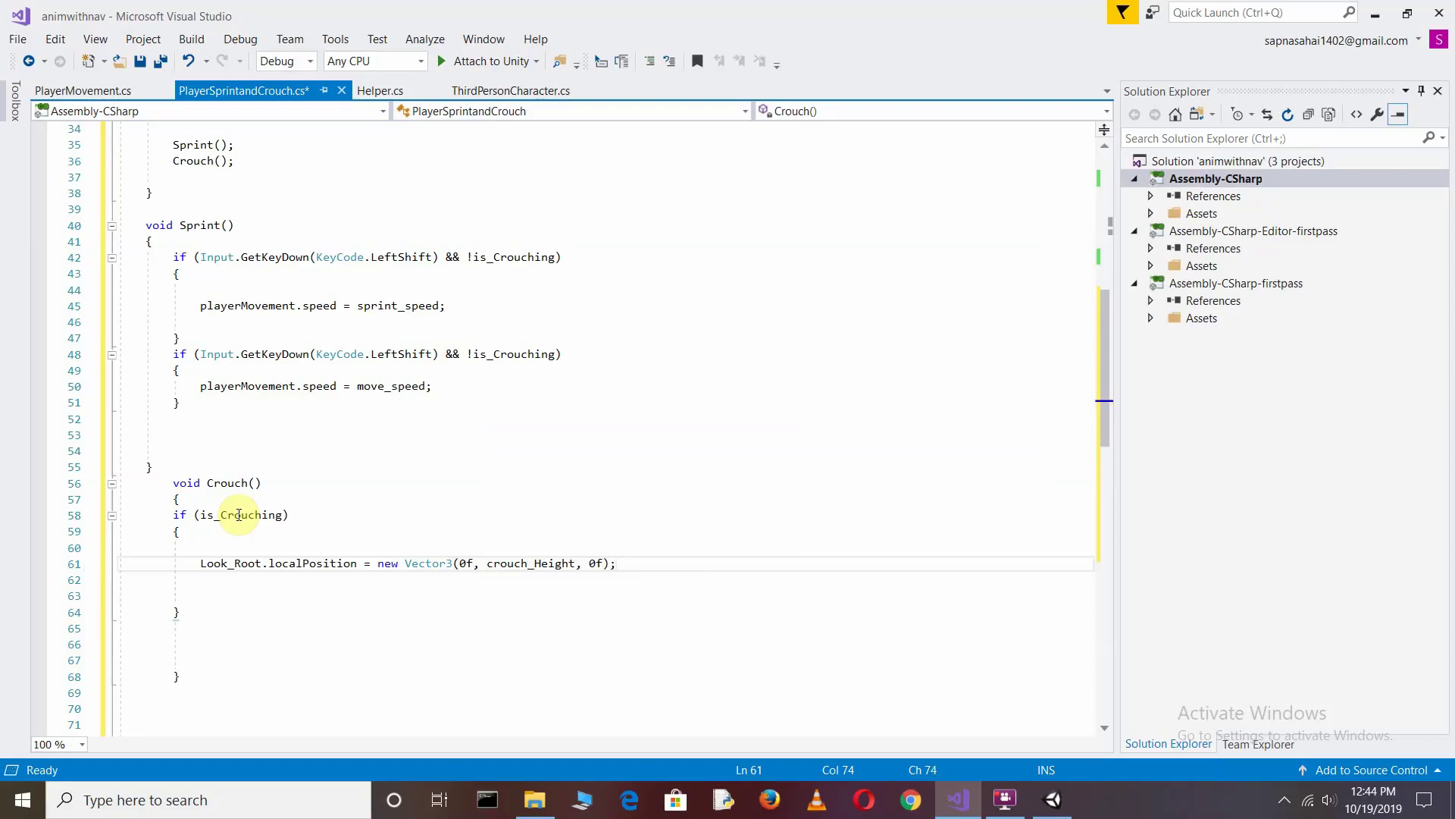
Add playerMovement.speed = move_speed; below the position assignment.
key("Return")
type("player")
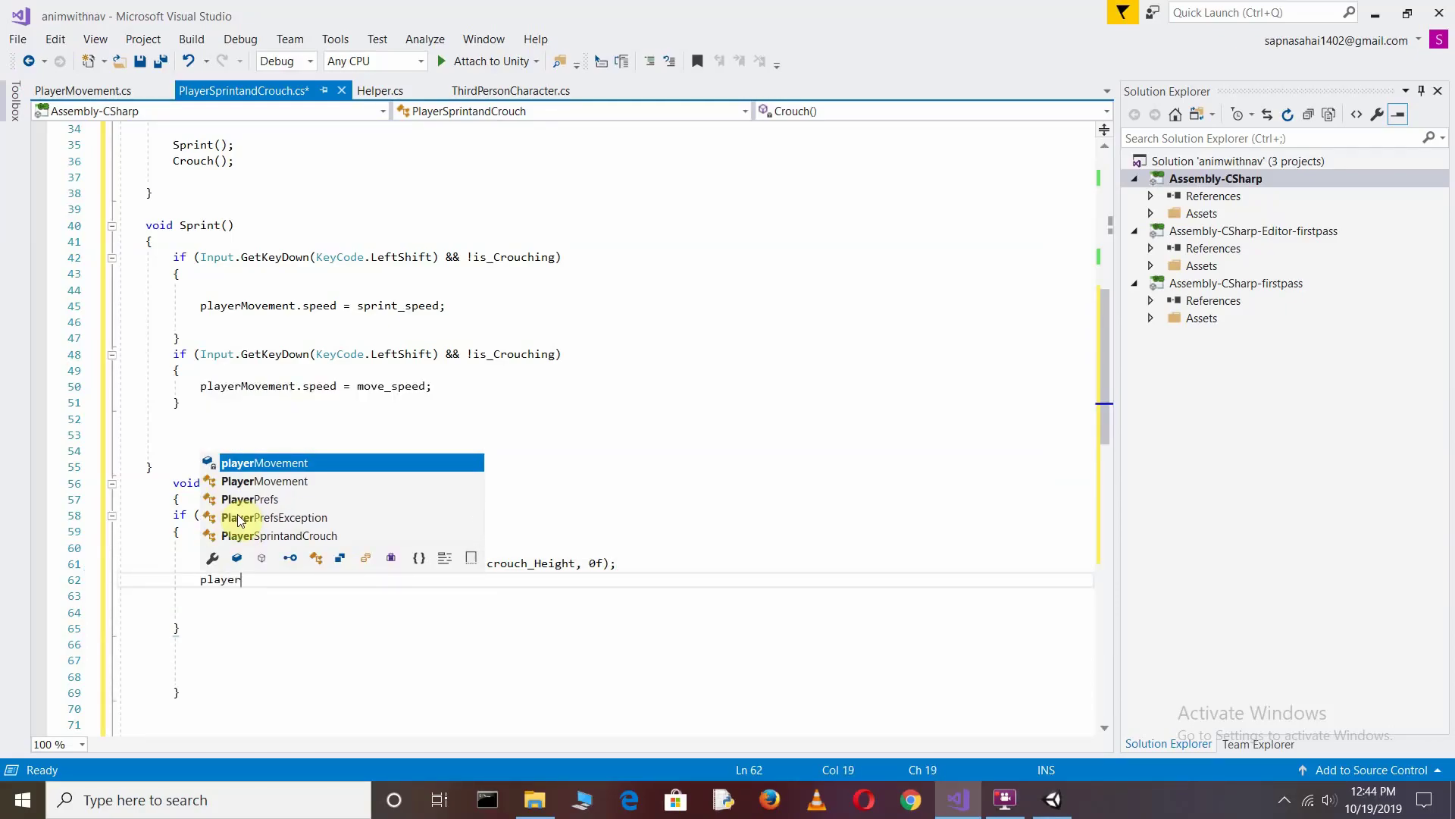
key("Tab")
type(".sp")
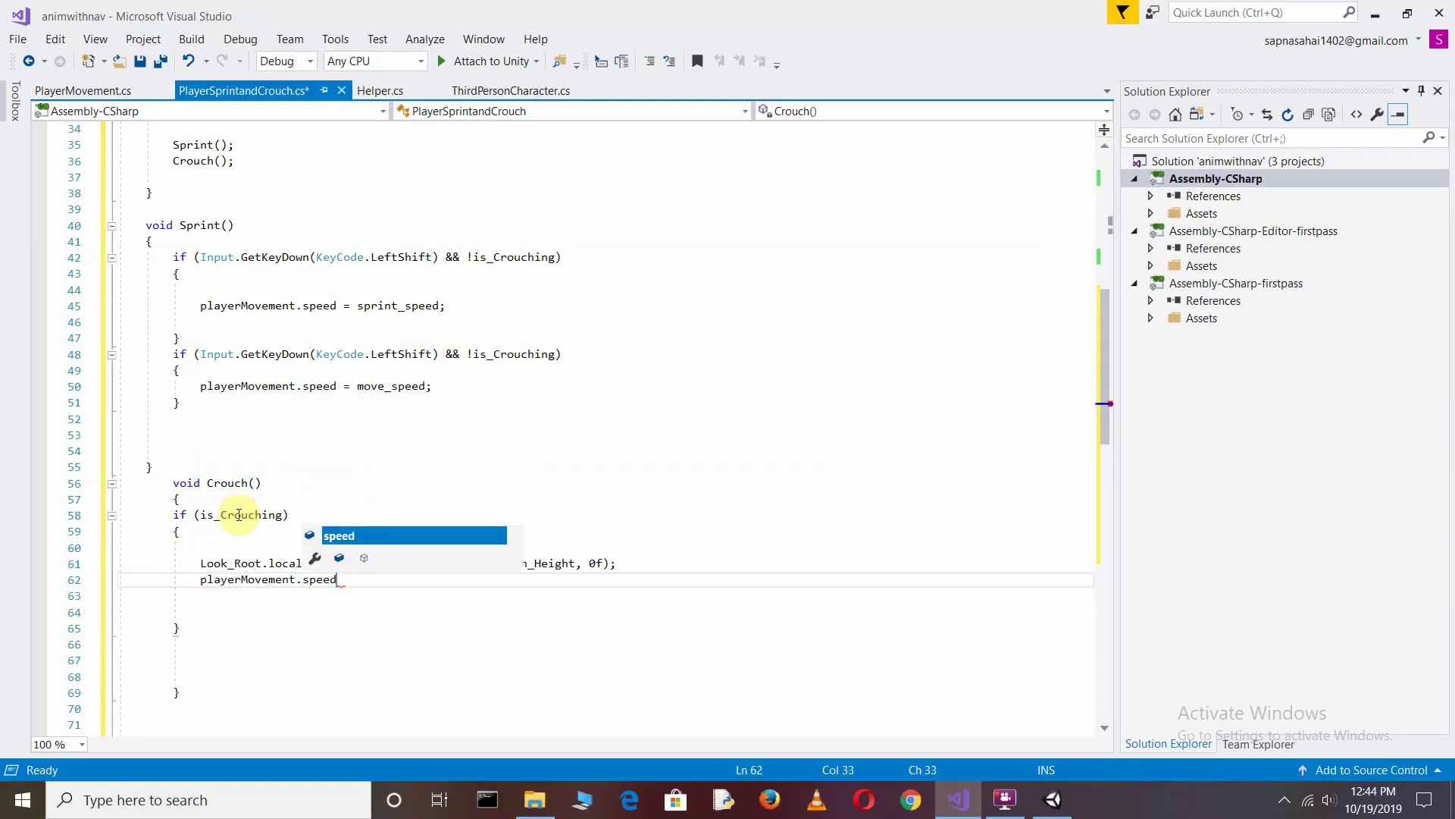
type(" = move")
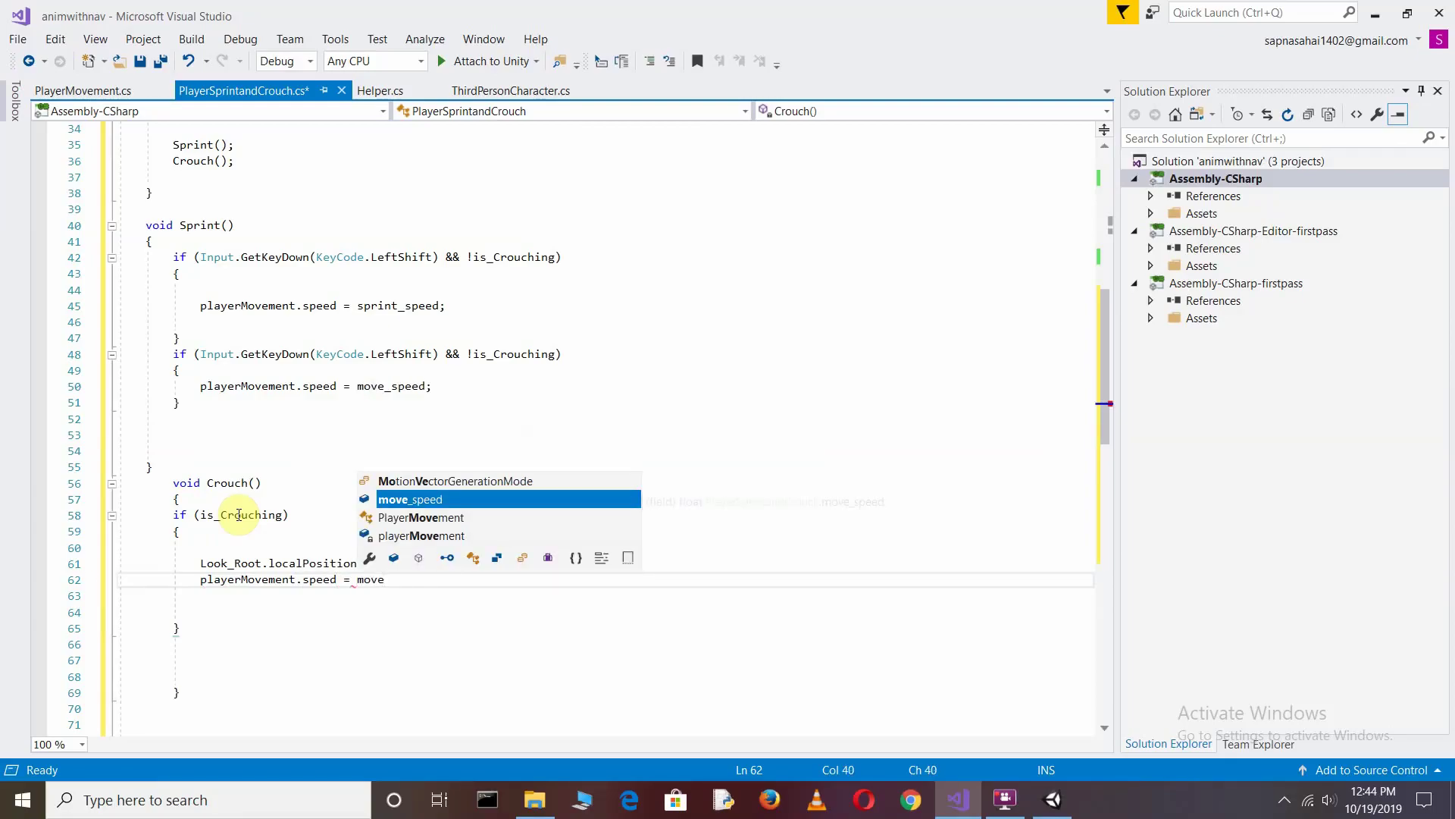
key("BackSpace")
key("BackSpace")
key("BackSpace")
key("BackSpace")
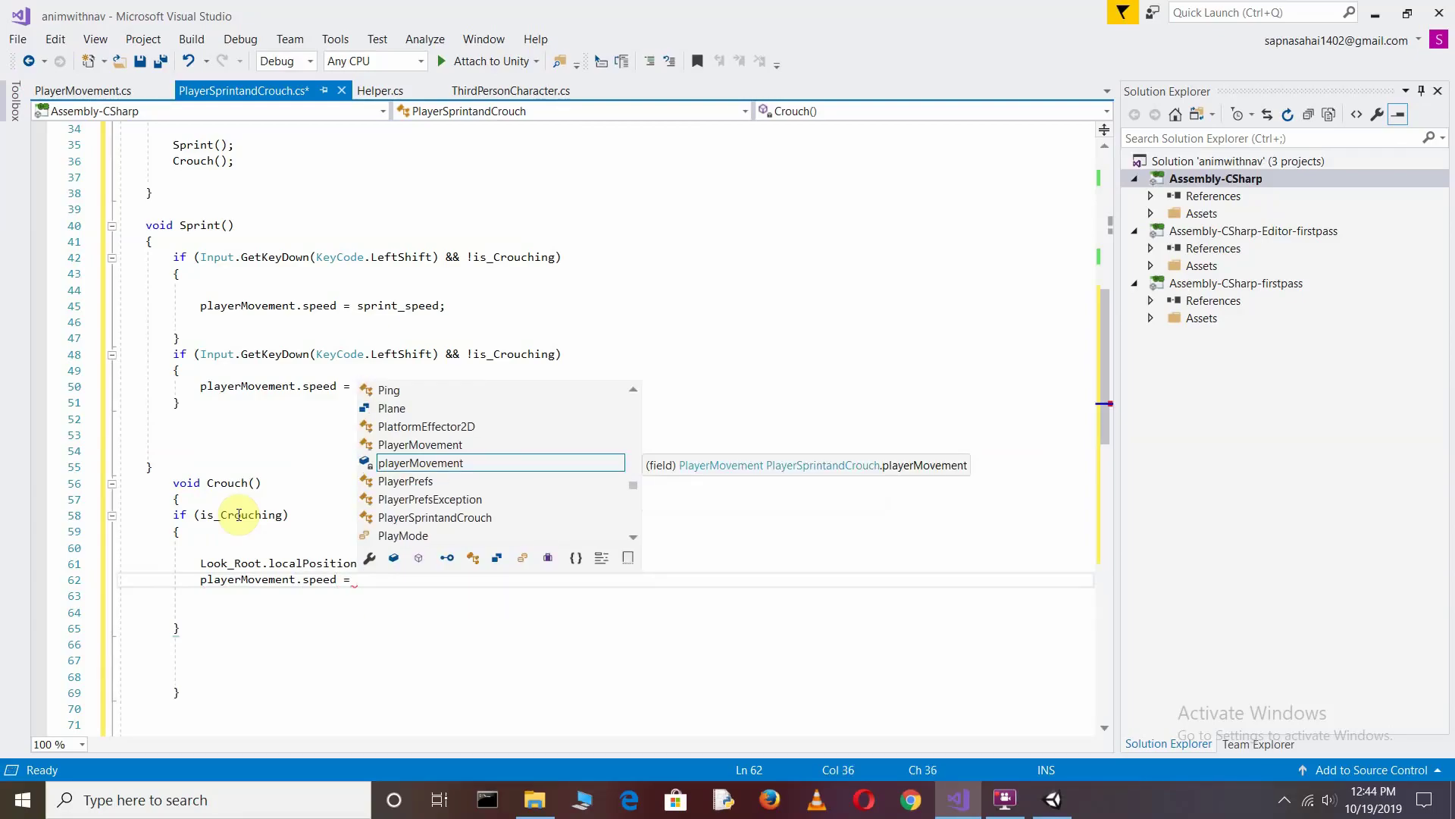
left_click(371, 579)
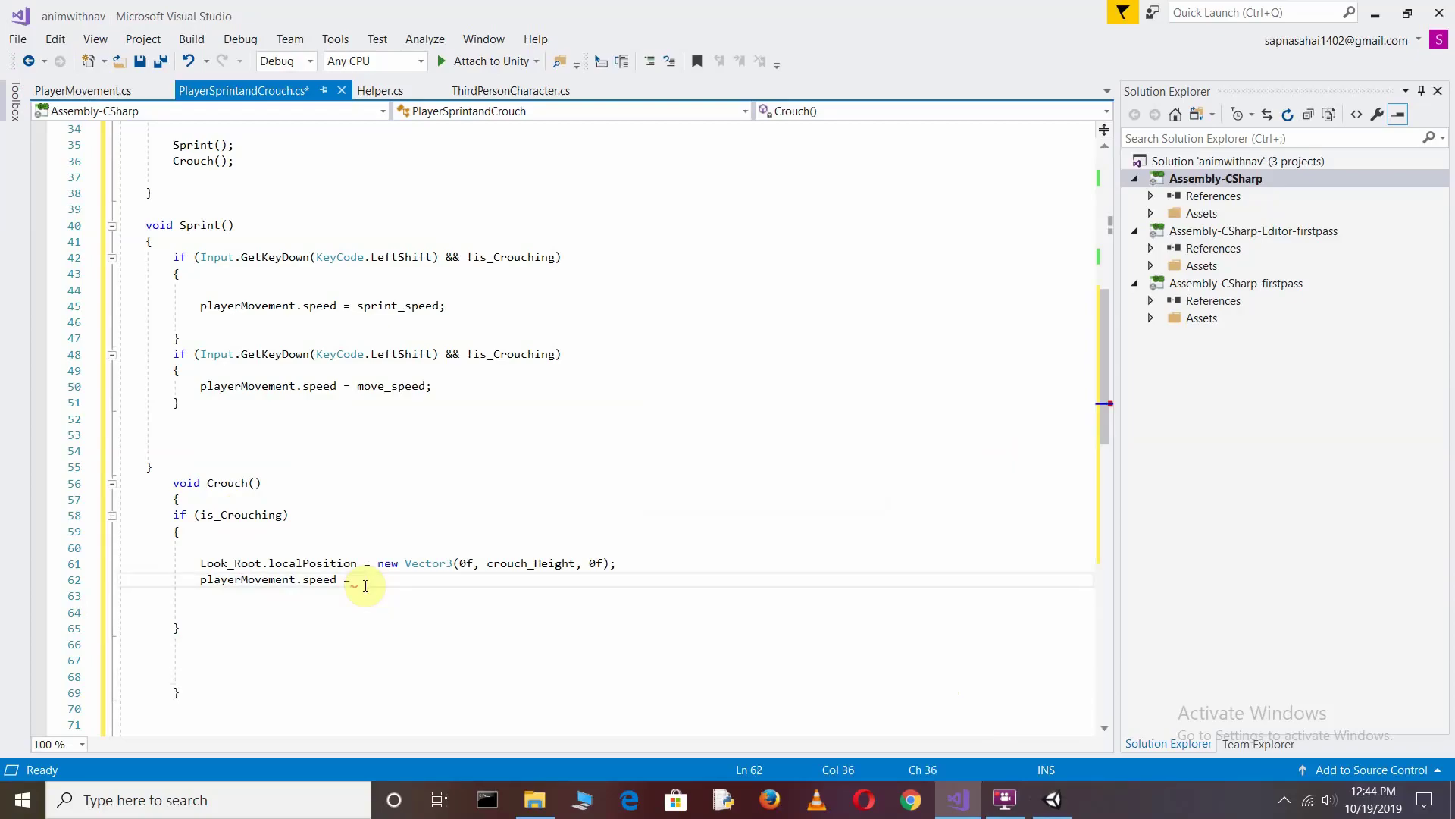
type("sped")
key("BackSpace")
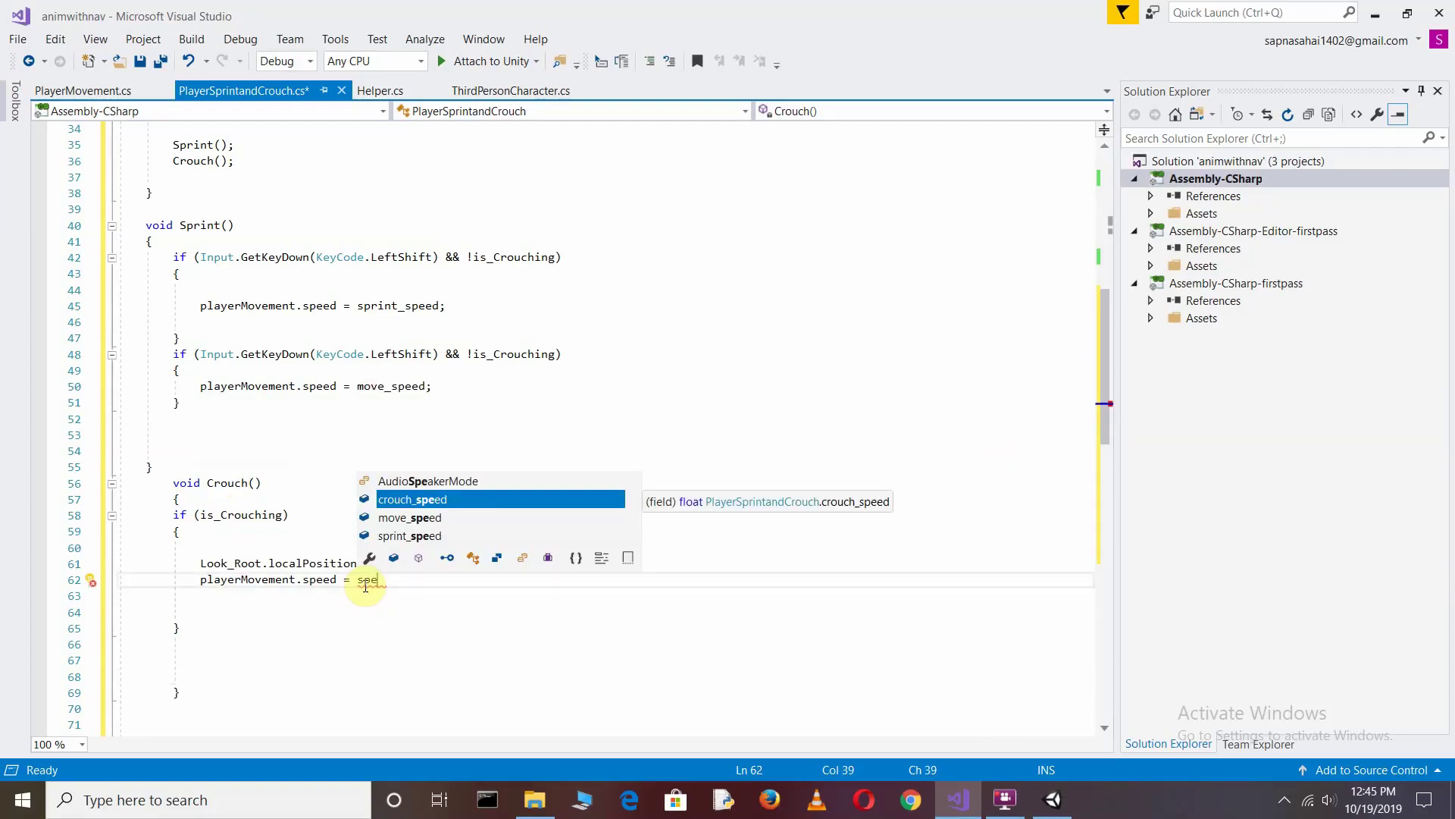
key("Down")
key("Tab")
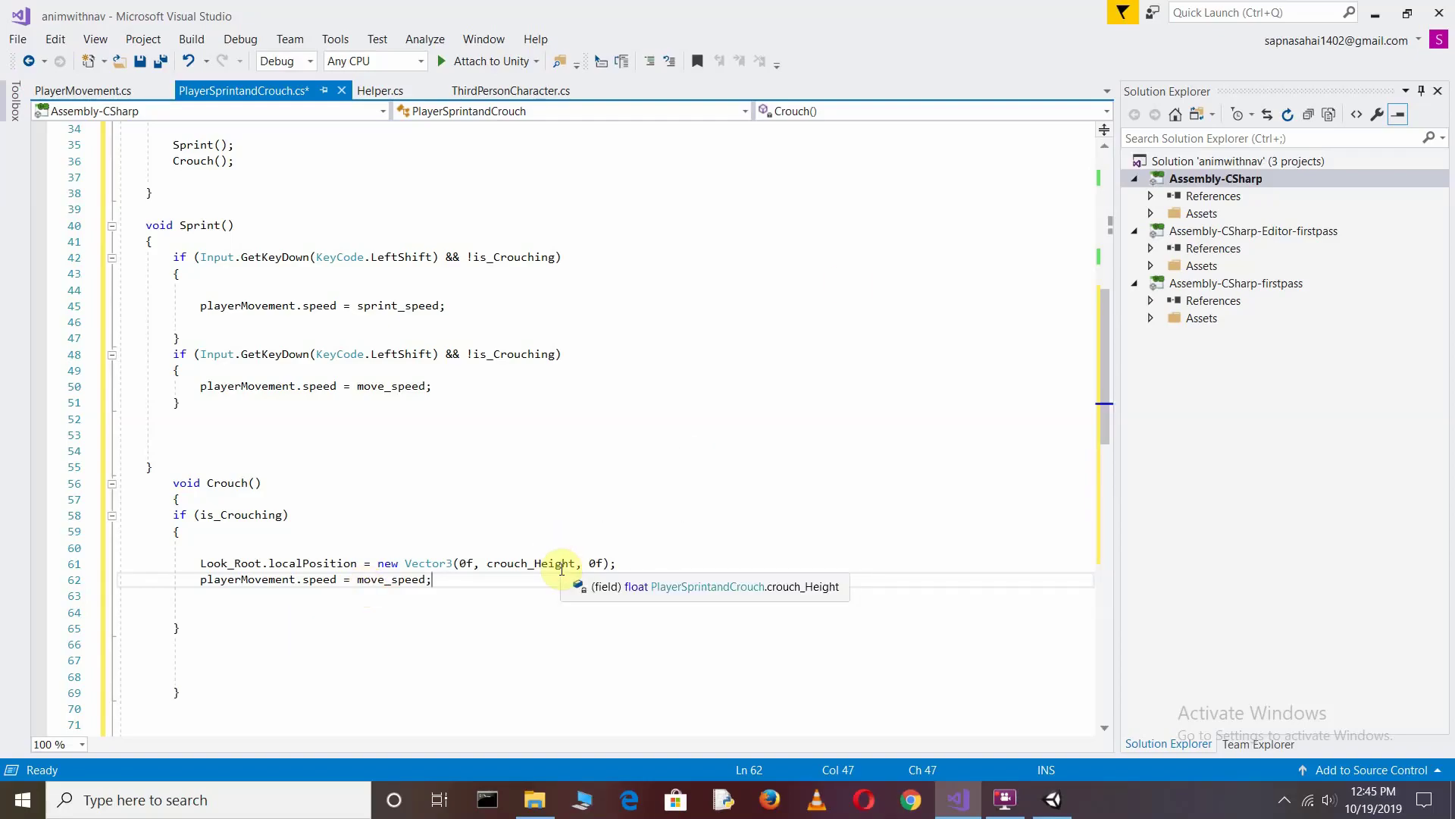
key("Return")
key("Return")
key("Return")
type("i")
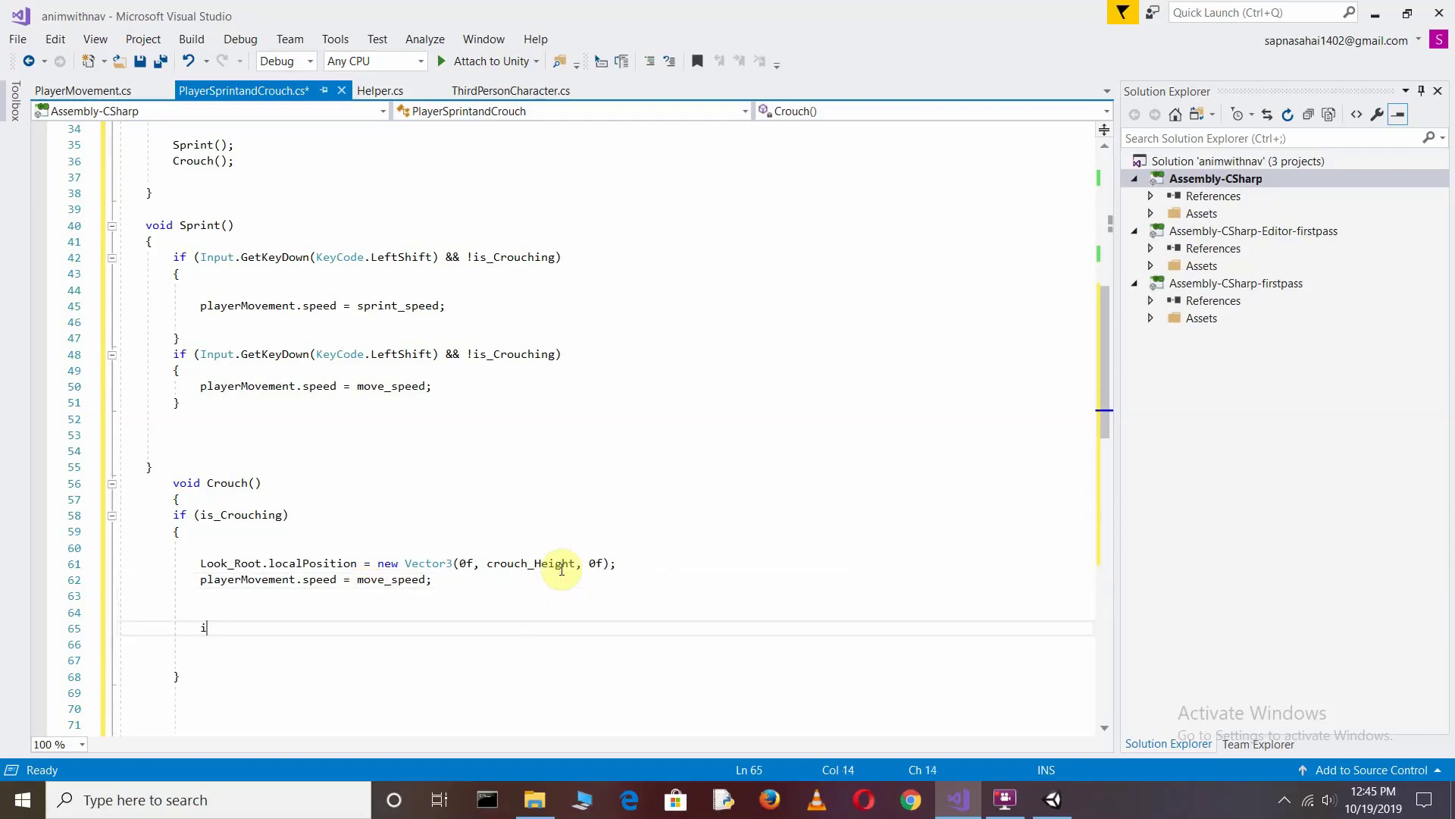
Add is_Crouching = false; to end the crouching branch.
type("s")
key("Tab")
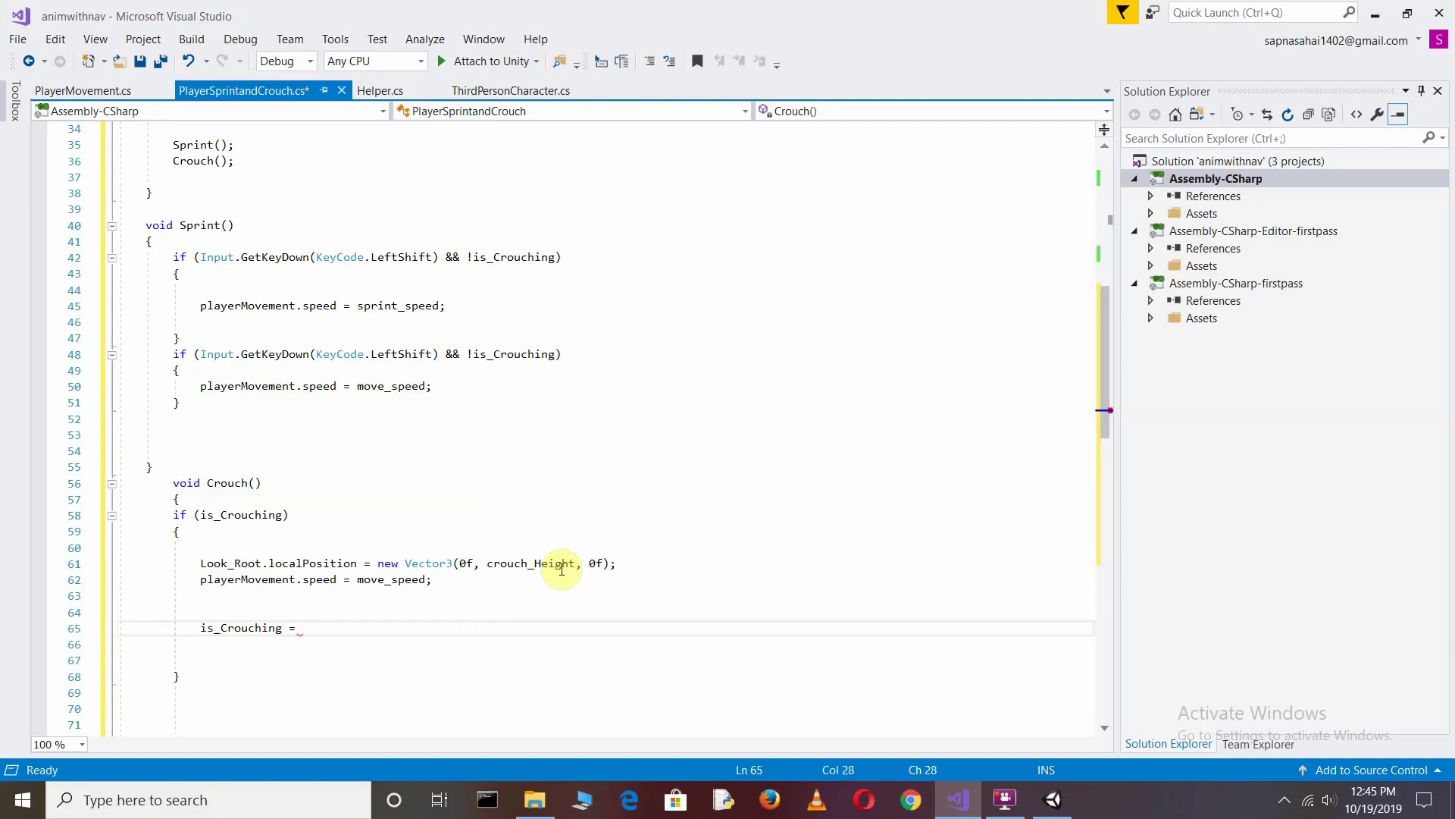
type("fa")
key("Tab")
Change the Vector3 on line 61 to use stand_Height instead of crouch_Height.
type(";")
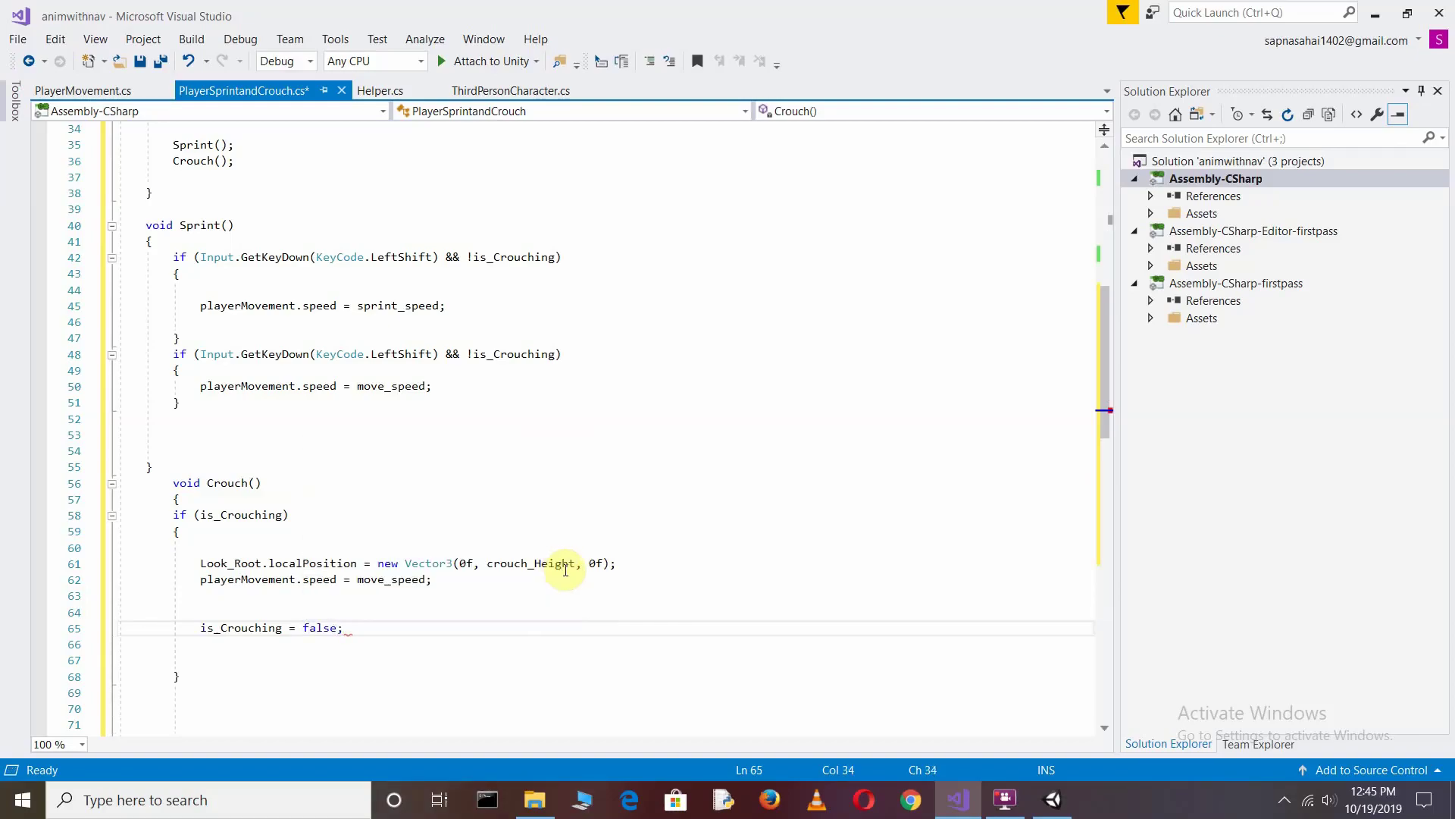
left_click_drag(487, 564, 578, 572)
key("BackSpace")
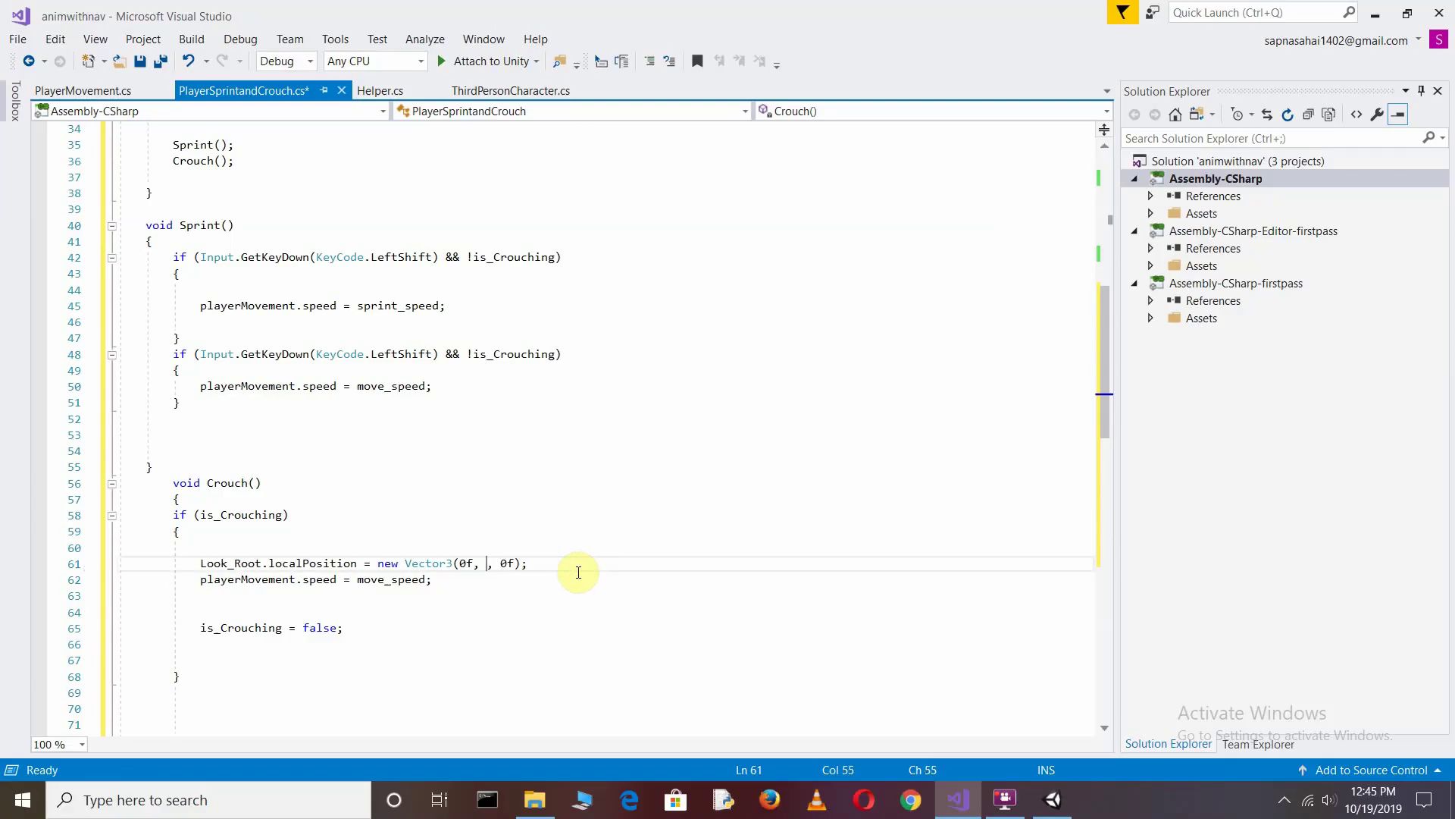
type("stan")
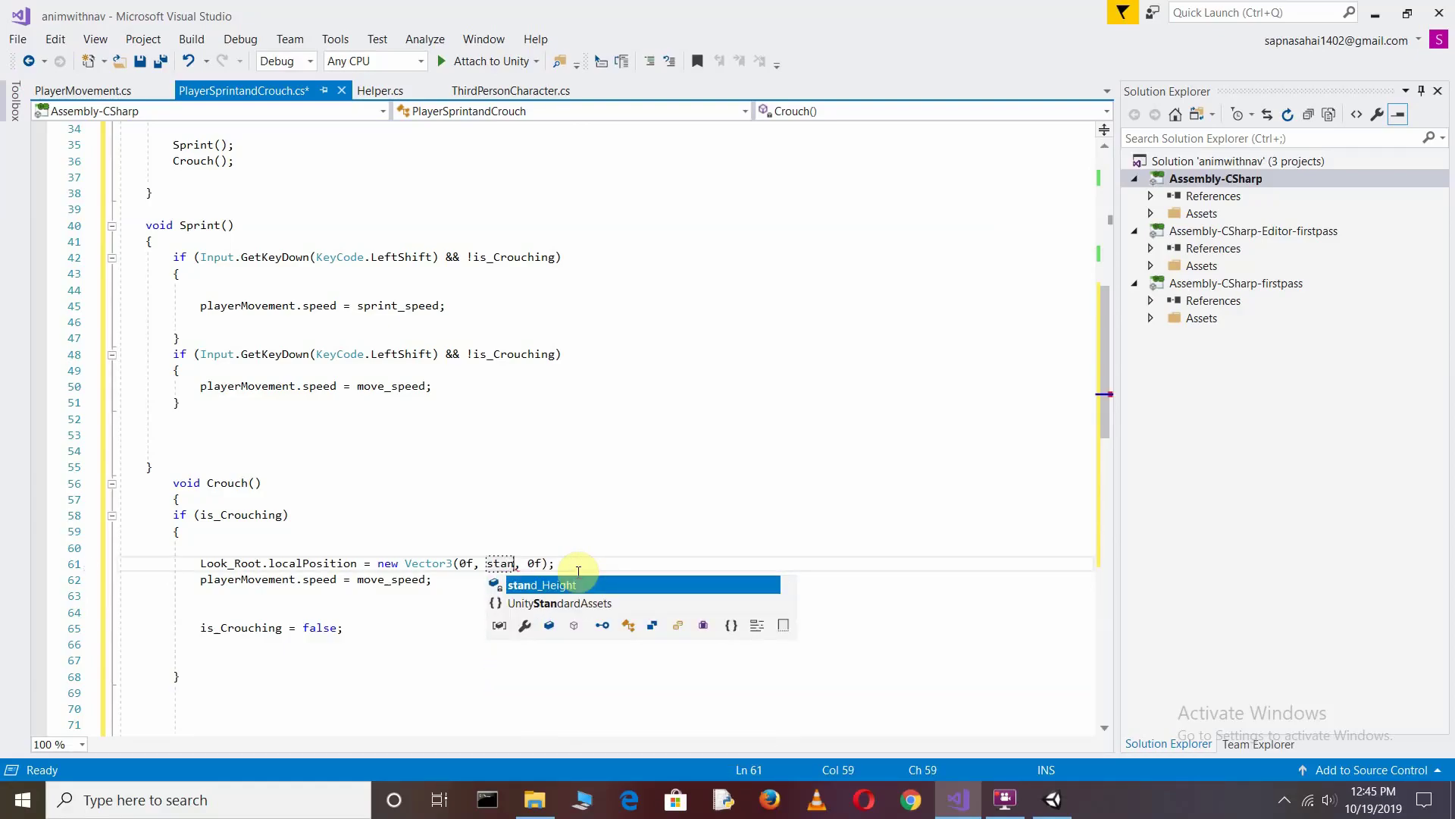
key("Tab")
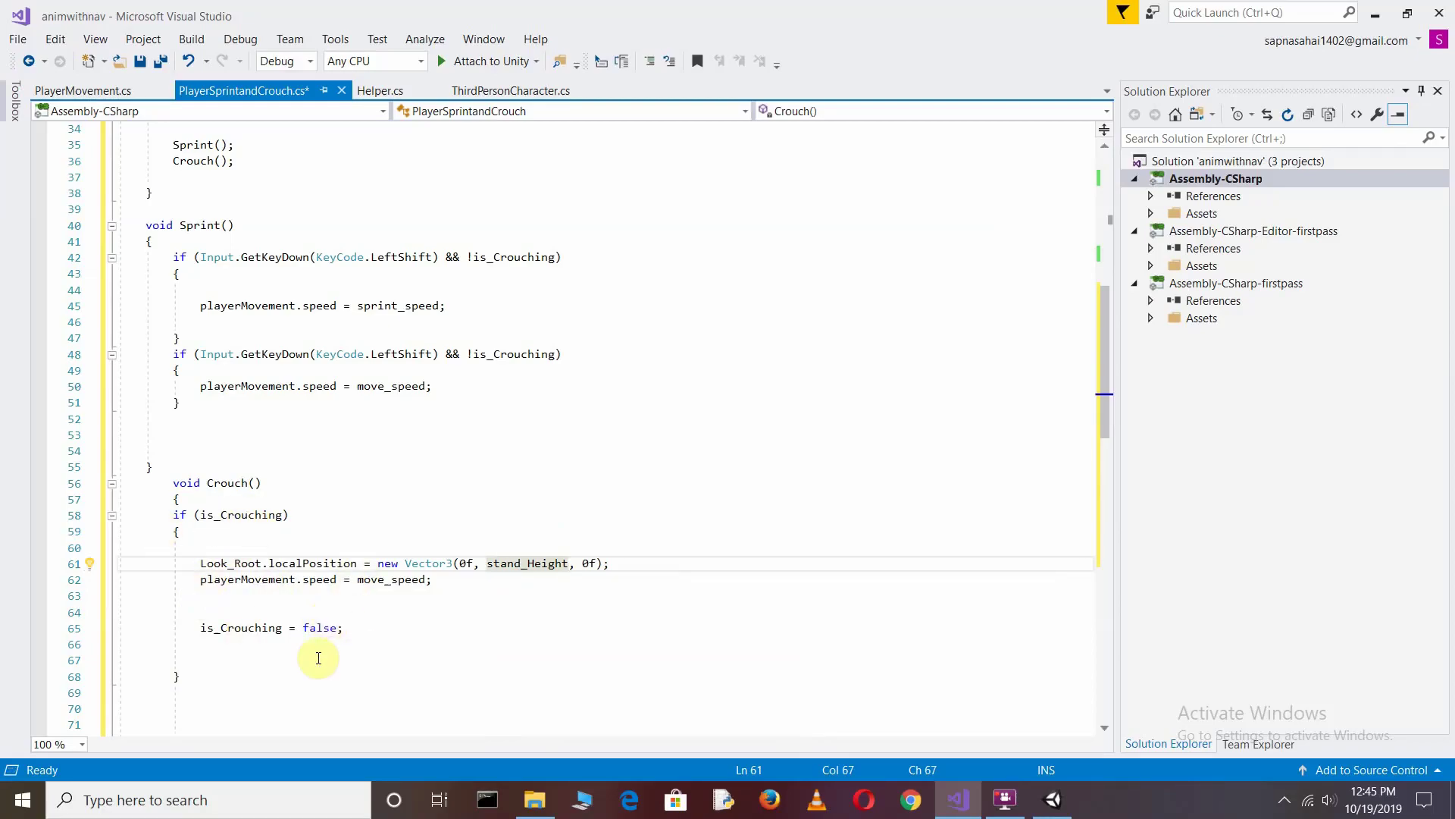
Add an else block after the if branch and paste a copy of lines 61–65 into it.
left_click(242, 678)
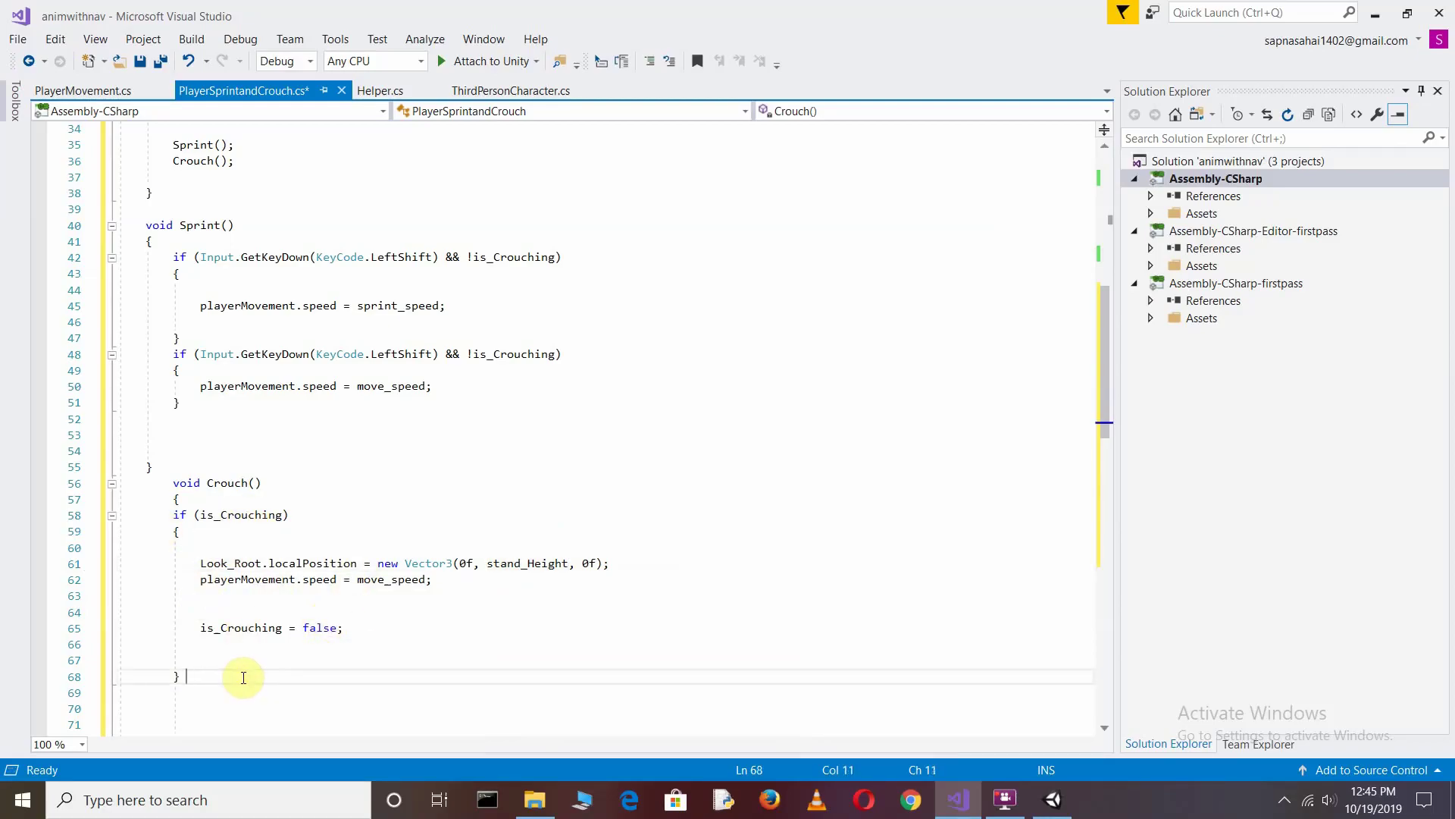
type("else {")
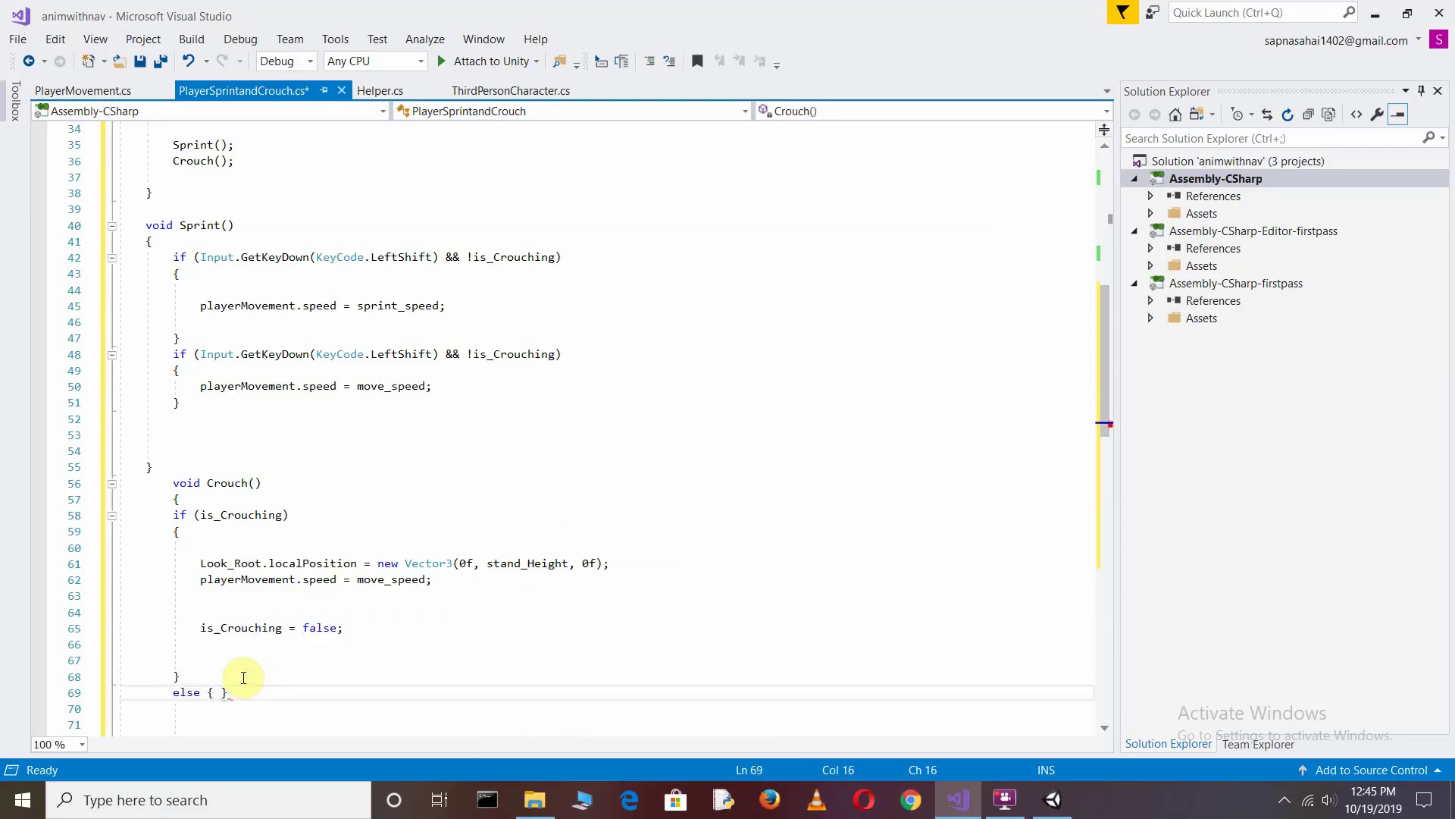
key("Return")
scroll(373, 442, "down", 5)
key("Return")
key("Return")
key("Return")
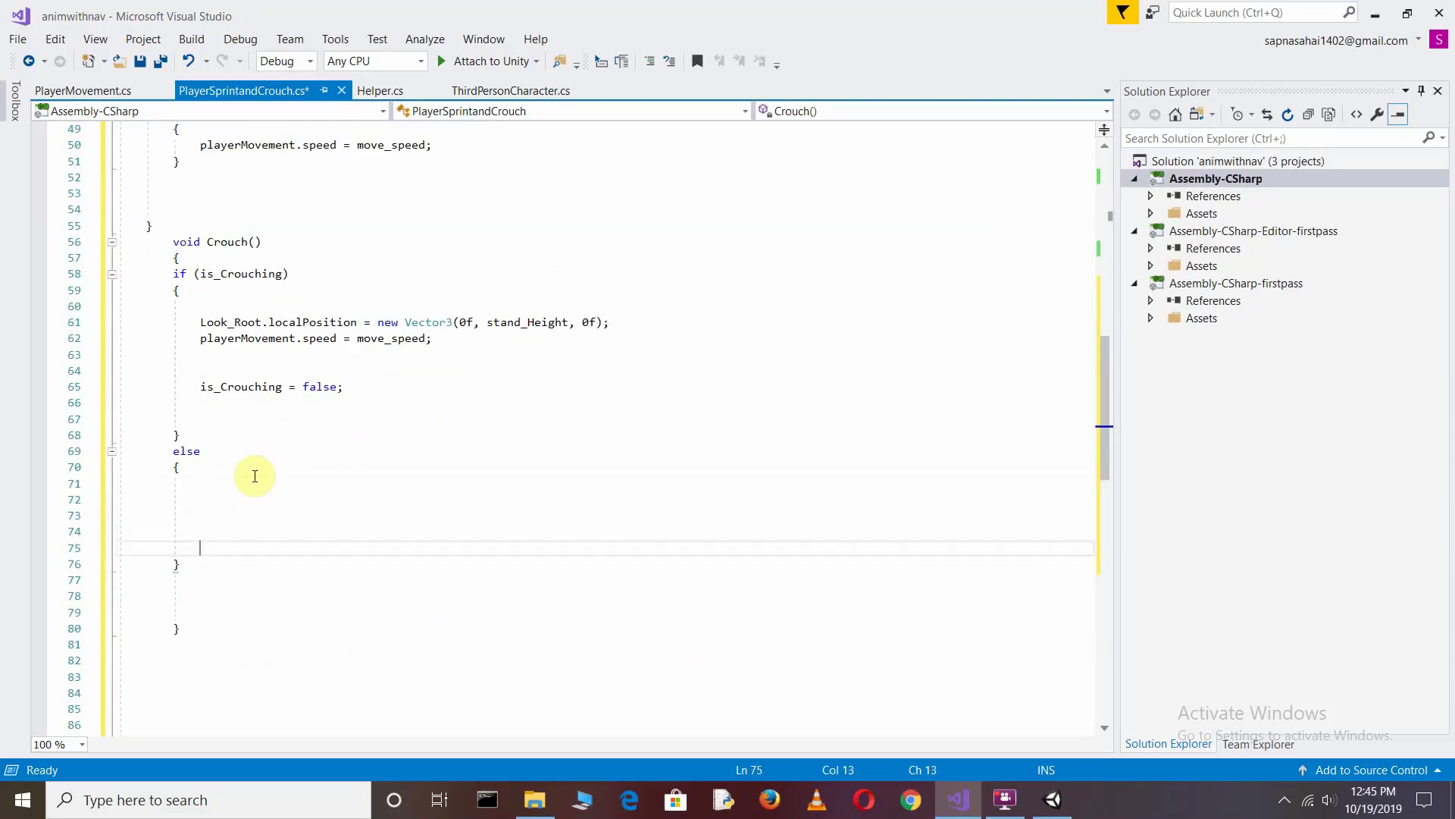
key("Return")
key("Up")
key("Up")
key("Up")
key("Up")
left_click_drag(197, 321, 325, 387)
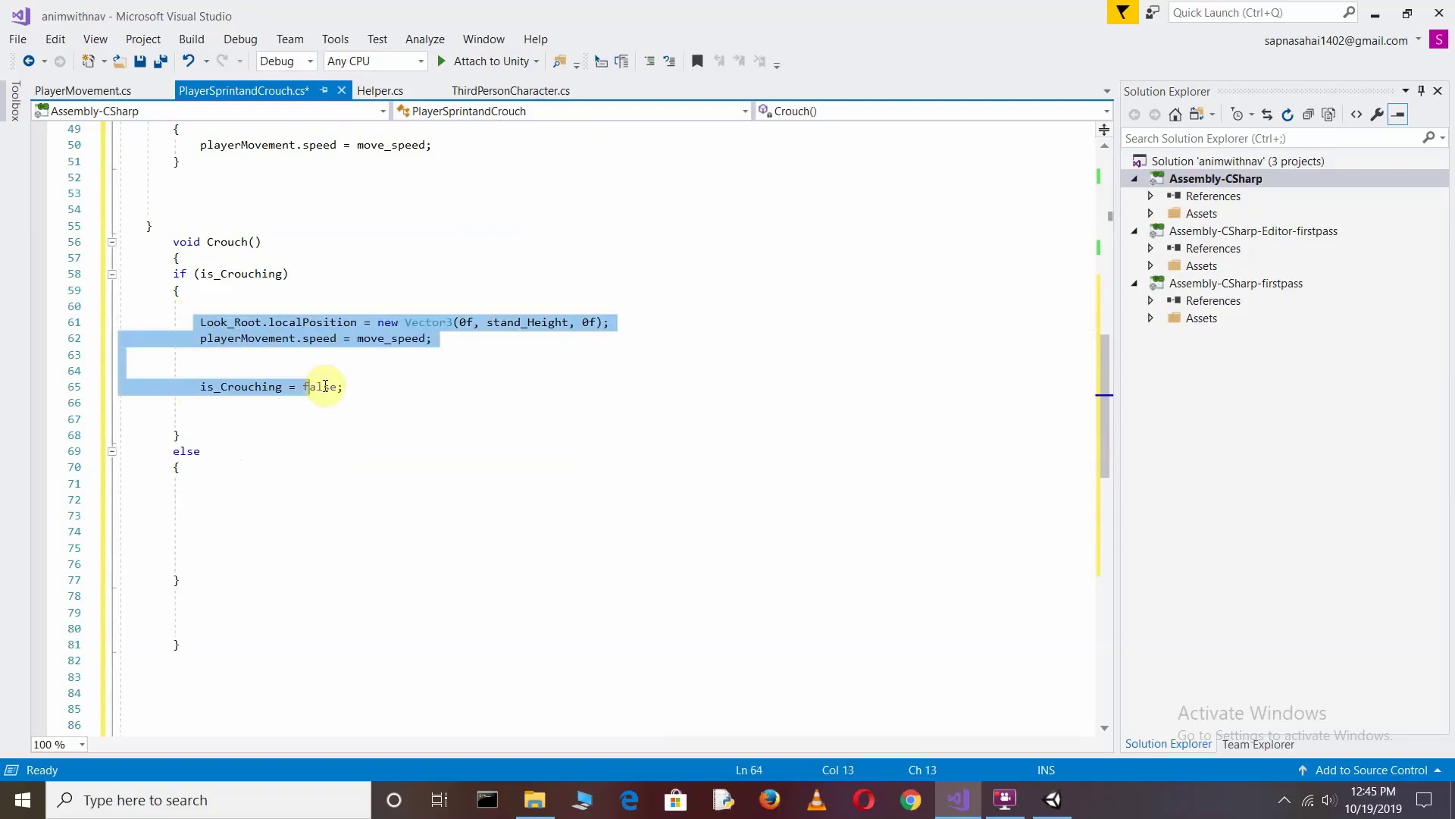
key("ctrl+c")
left_click(224, 516)
key("ctrl+v")
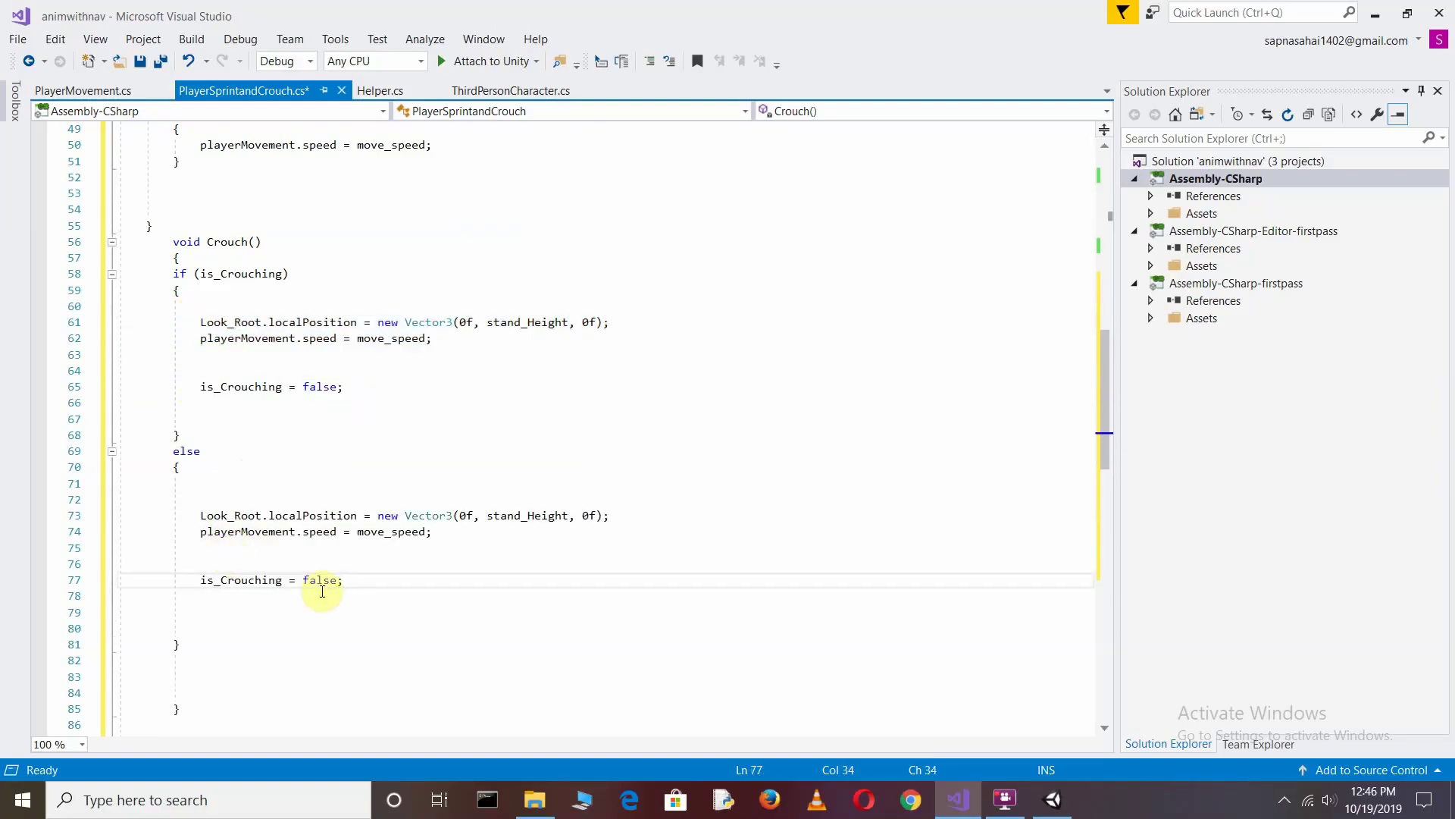
In the else block, use crouch_Height on line 73 and set is_Crouching to true.
left_click_drag(487, 515, 570, 515)
key("BackSpace")
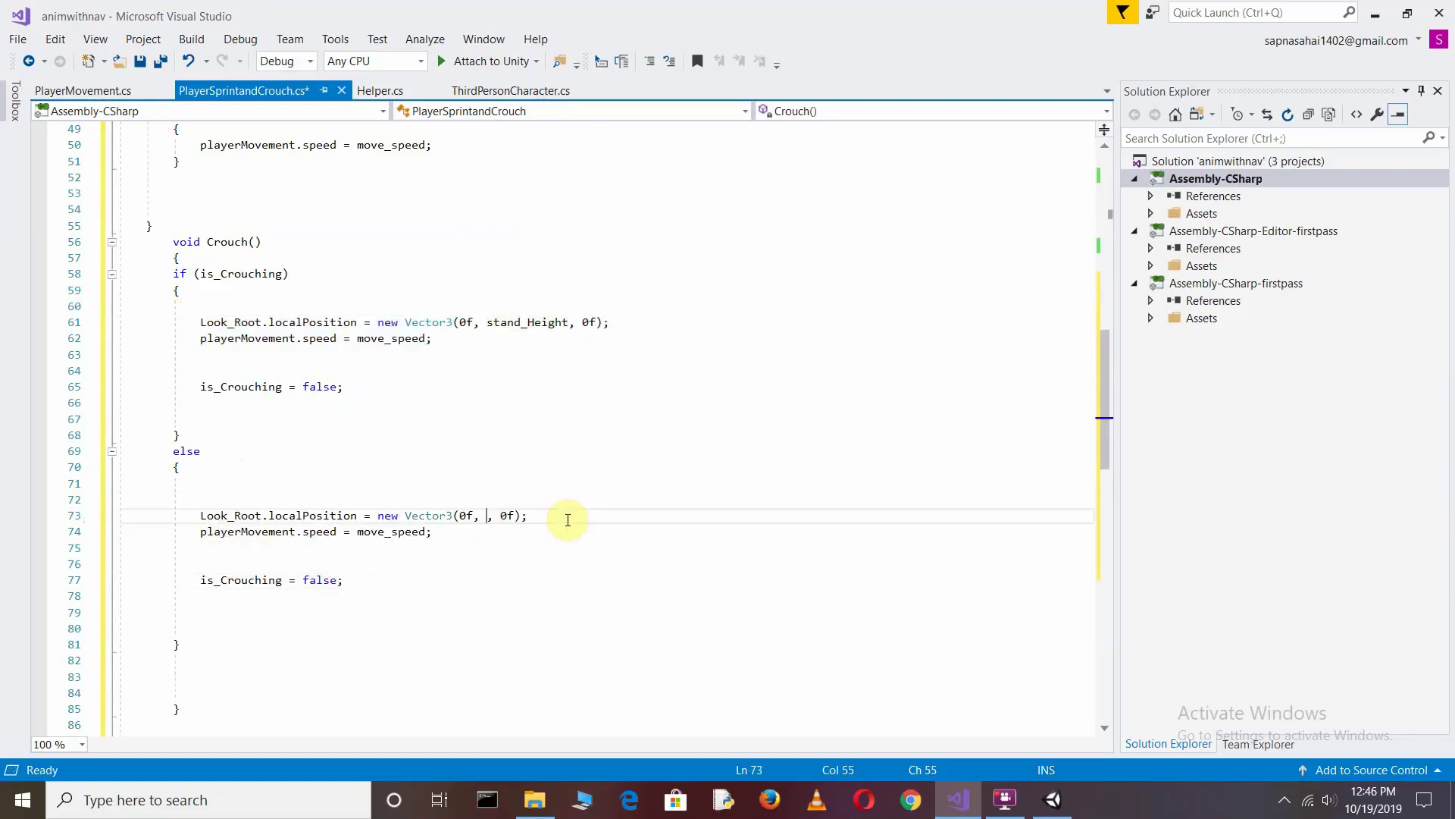
type("crou")
key("Tab")
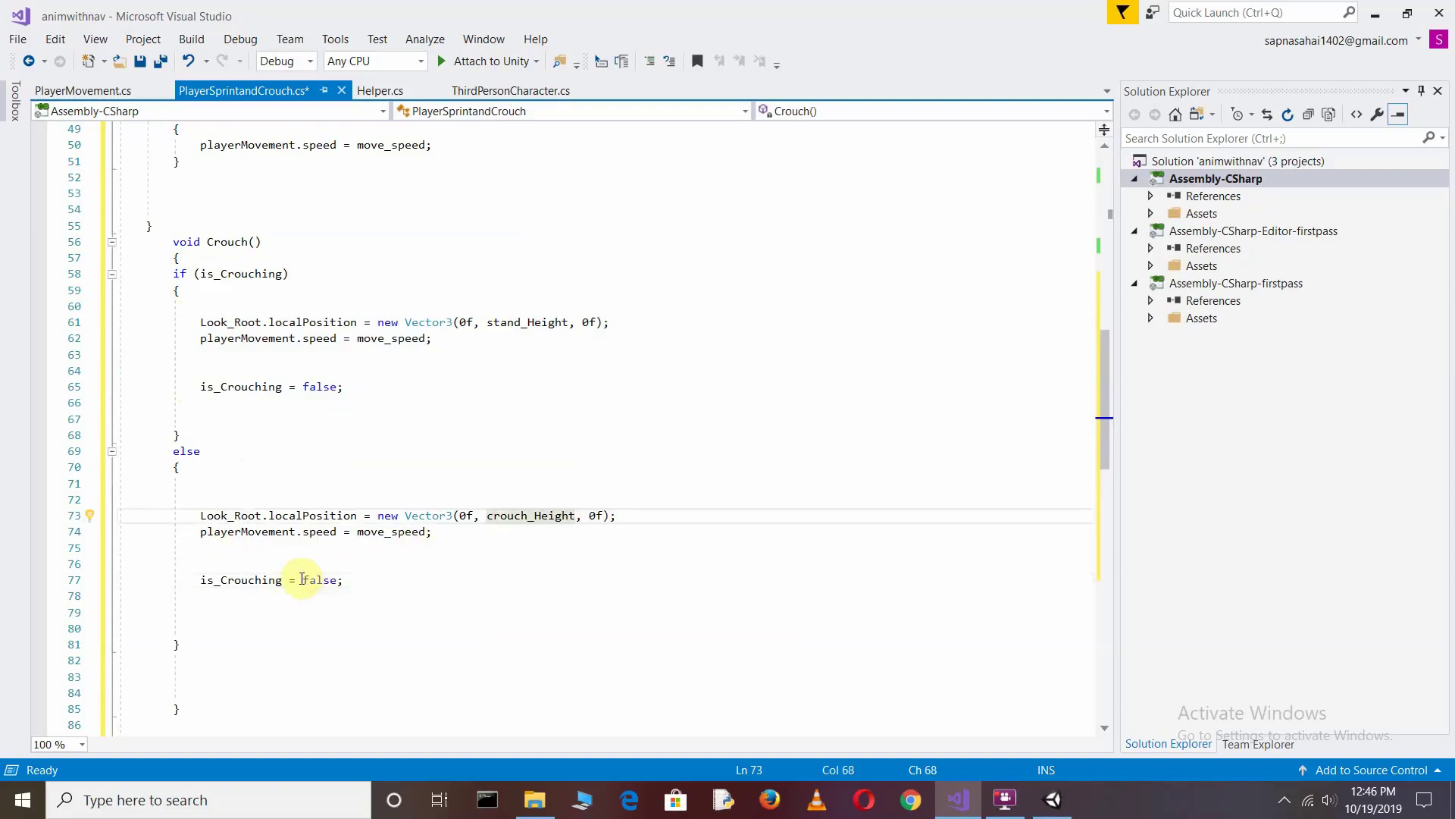
double_click(311, 579)
key("BackSpace")
type("true")
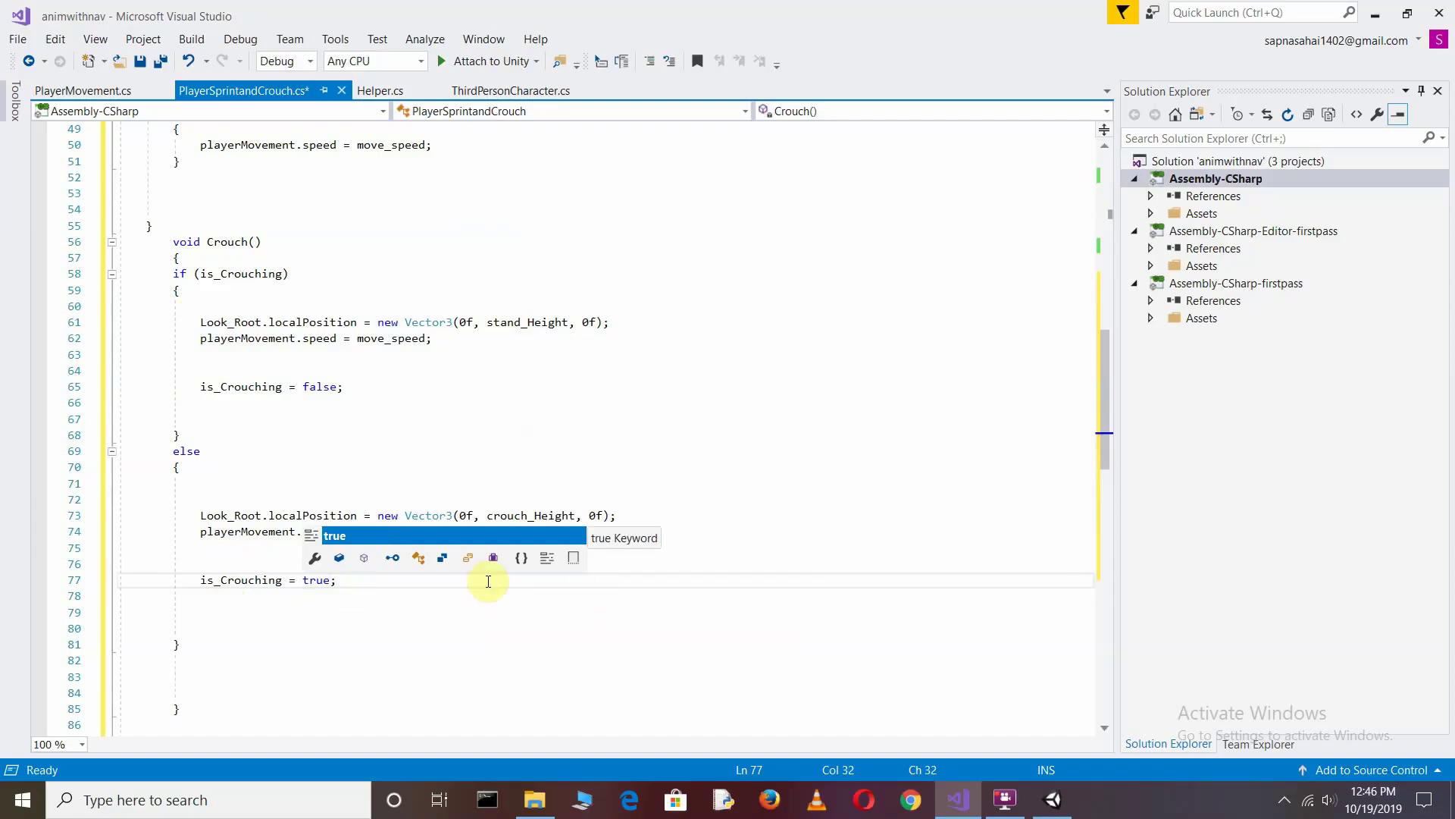
left_click(863, 644)
Tidy the closing braces near the end of the file around line 87.
scroll(614, 584, "down", 4)
scroll(587, 584, "down", 3)
scroll(390, 594, "down", 7)
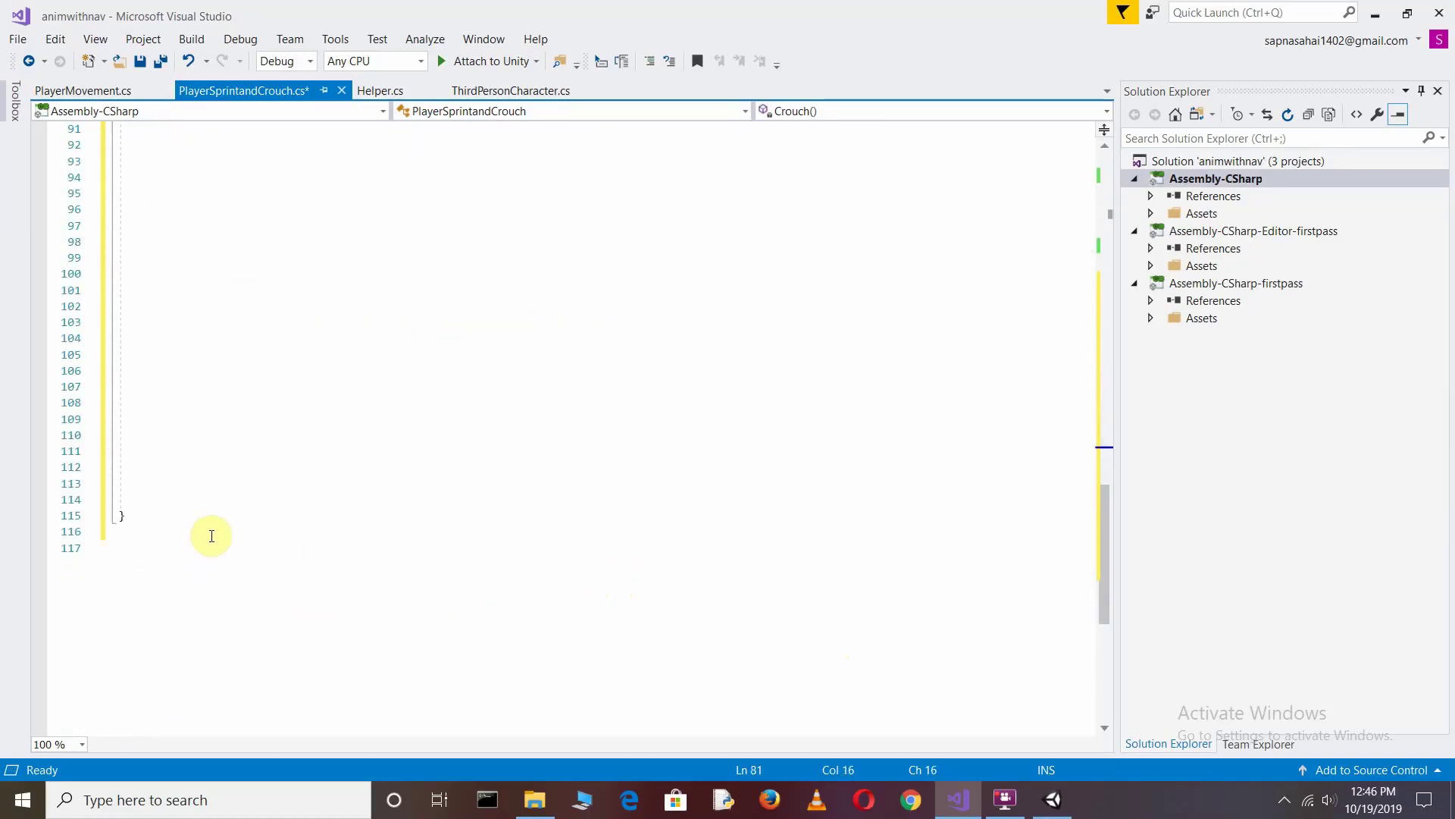
left_click(122, 515)
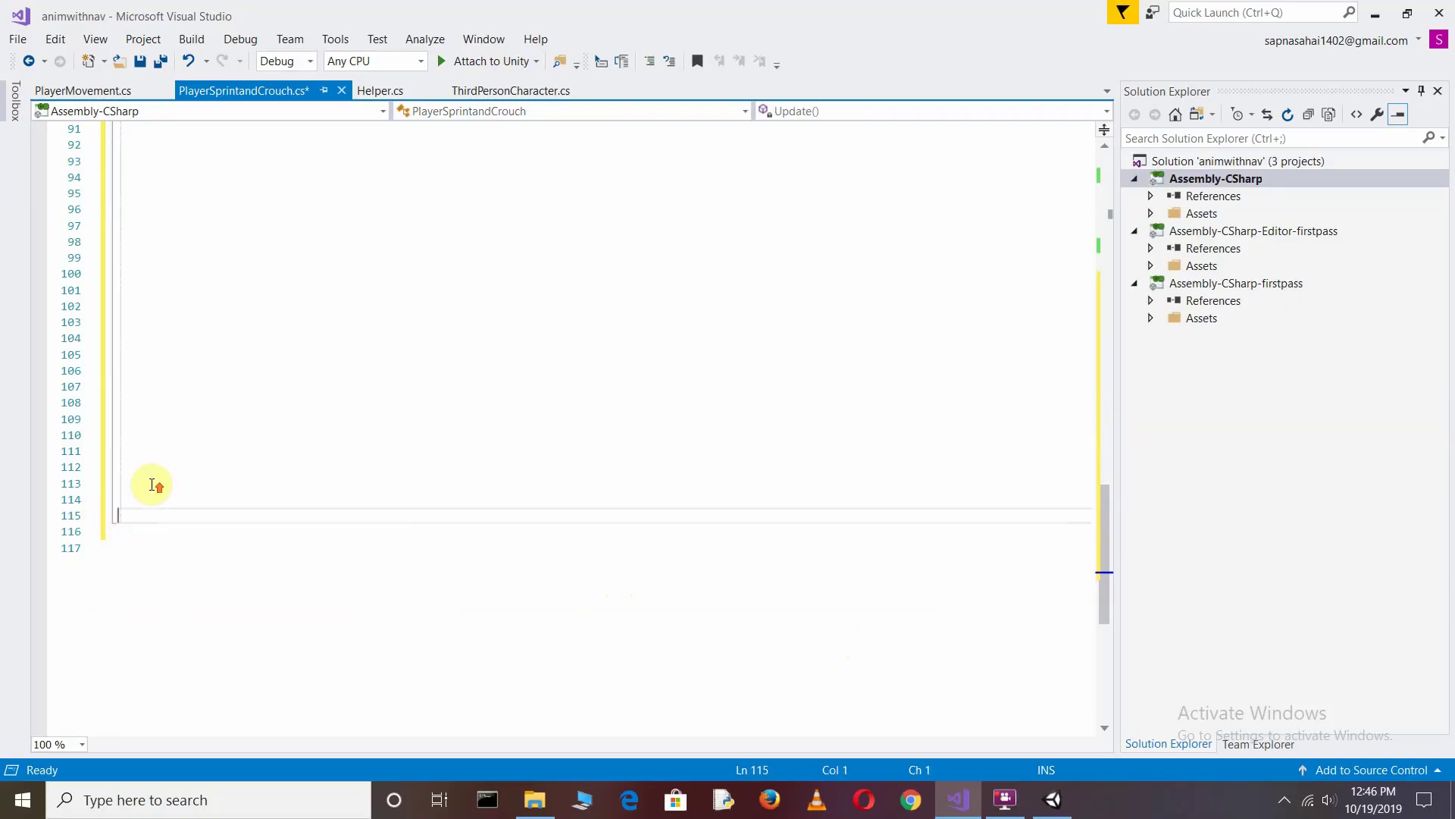
scroll(174, 425, "up", 6)
left_click(148, 356)
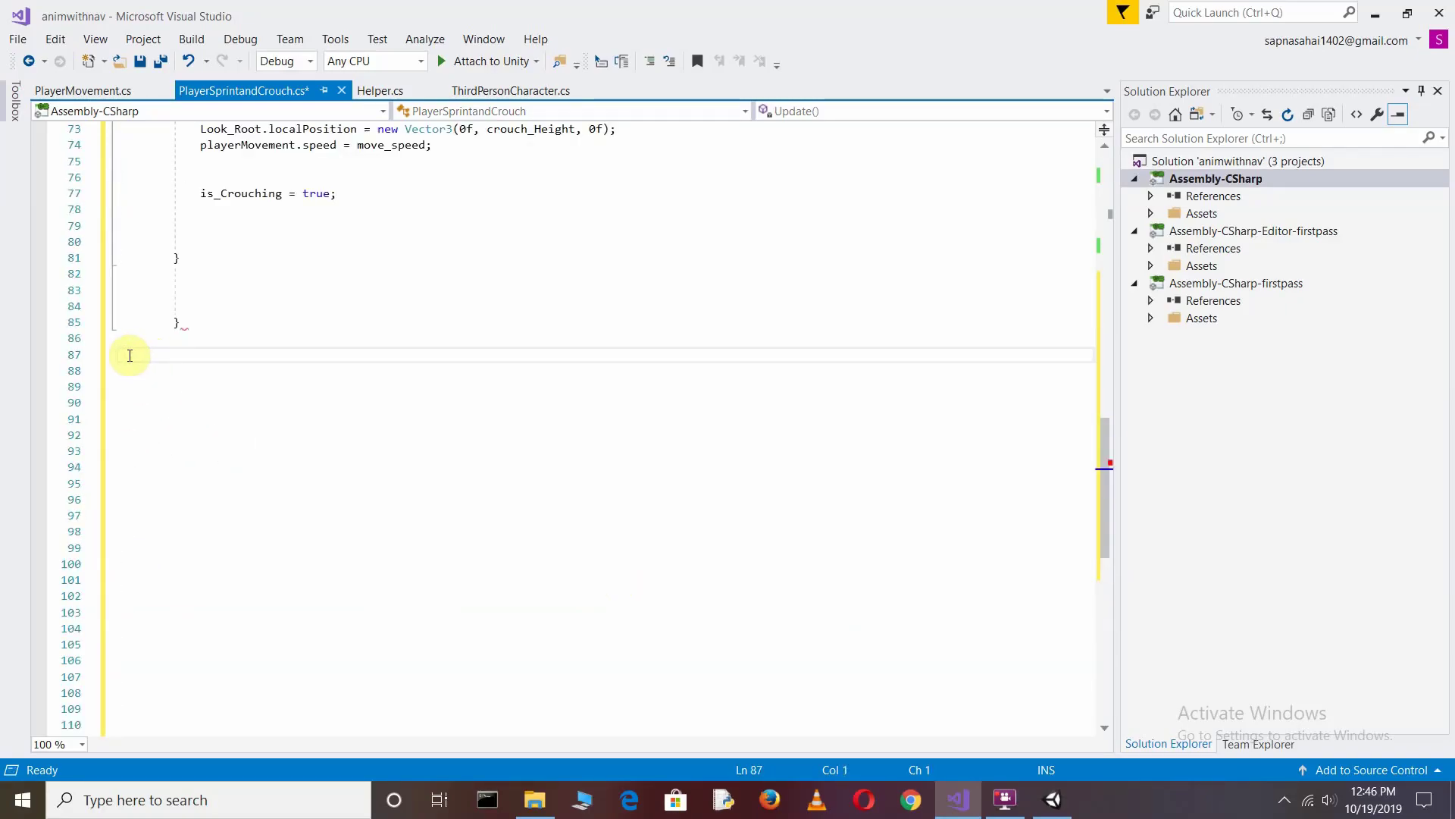
type("}")
scroll(250, 318, "up", 2)
scroll(273, 370, "up", 1)
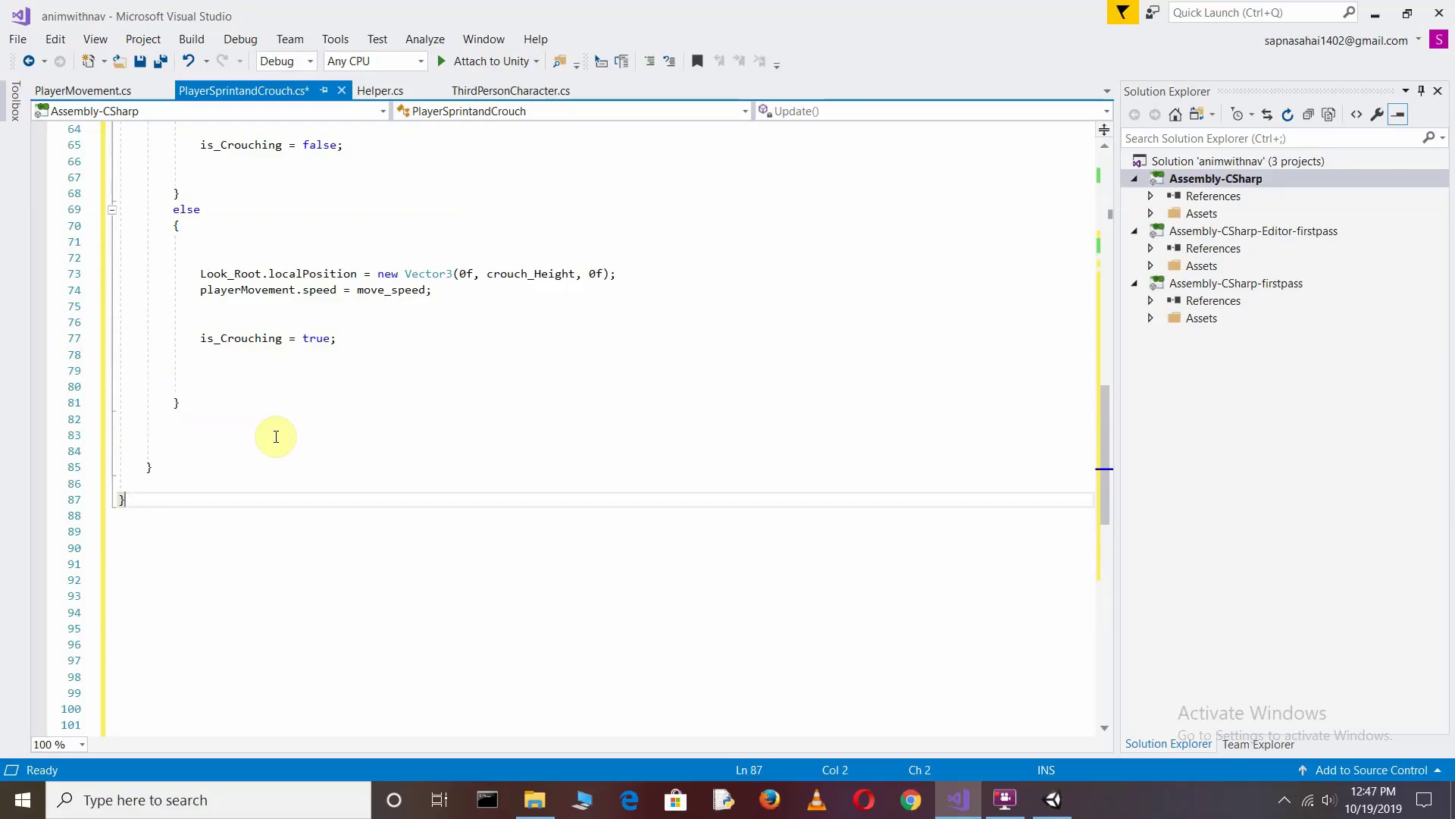
Replace move_speed with crouch_speed on line 74 of the else branch.
left_click_drag(357, 289, 429, 290)
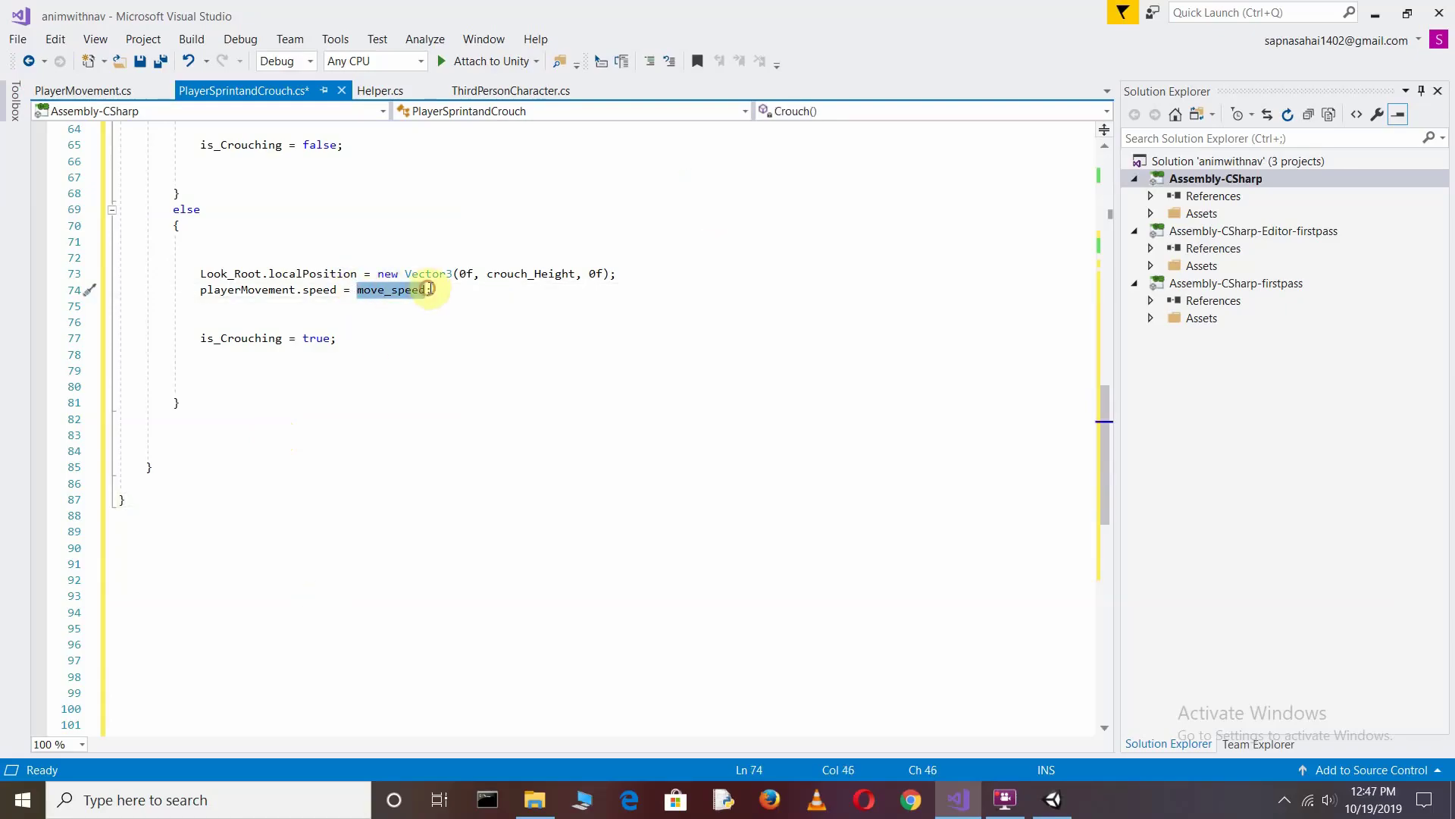
type("crouch_speed")
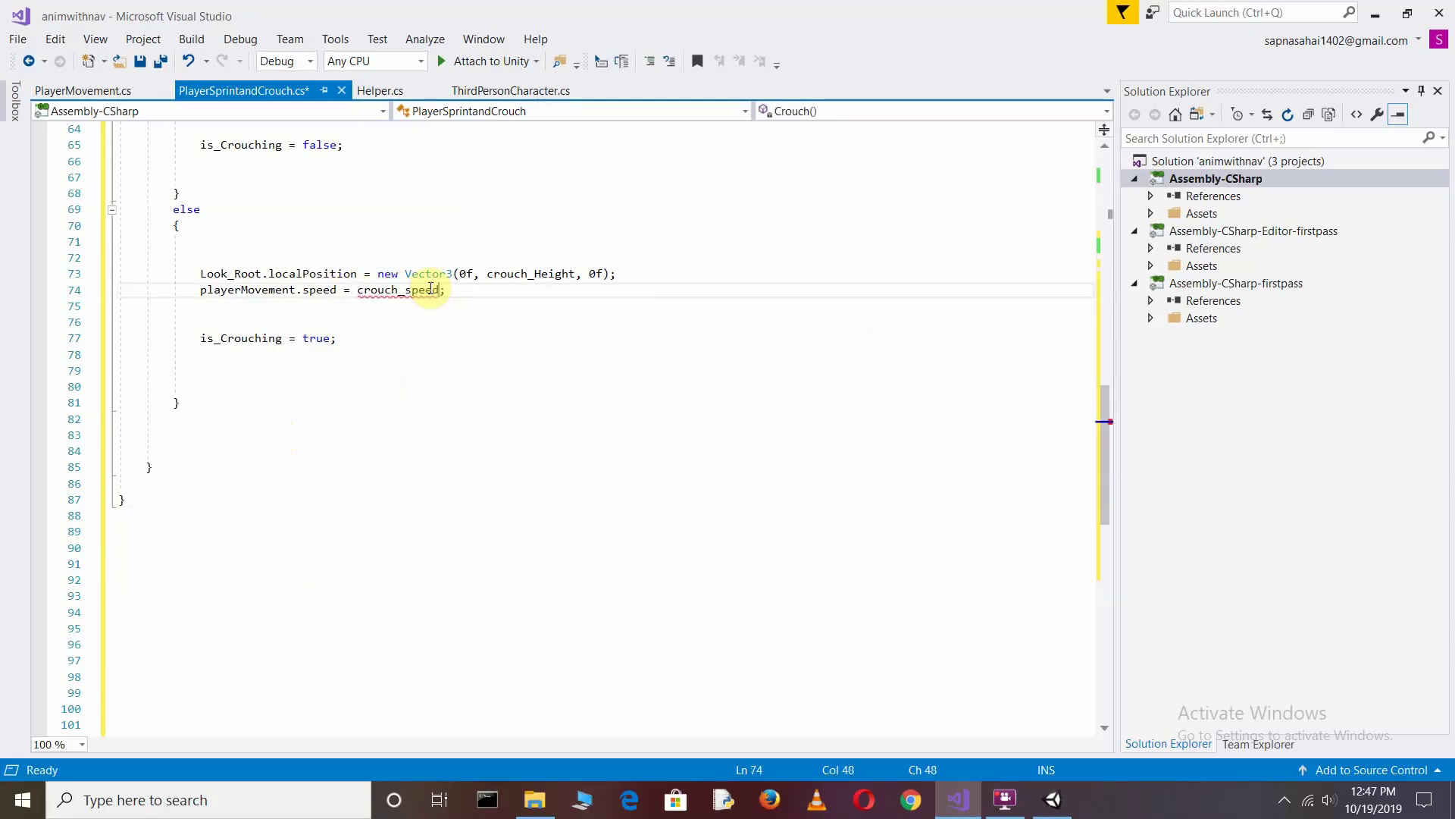
scroll(667, 315, "up", 9)
scroll(667, 315, "up", 12)
scroll(667, 319, "down", 12)
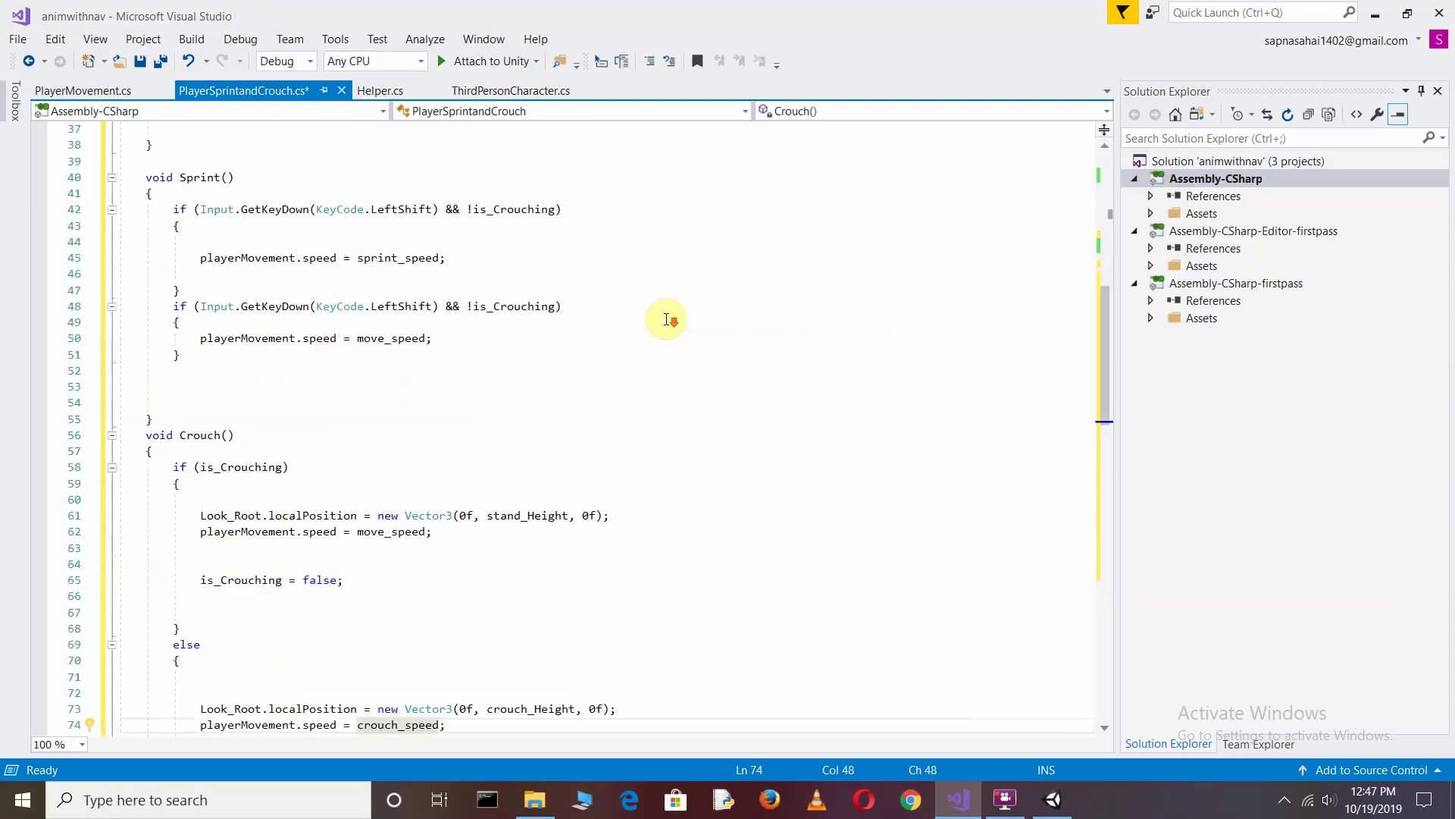
scroll(667, 320, "down", 8)
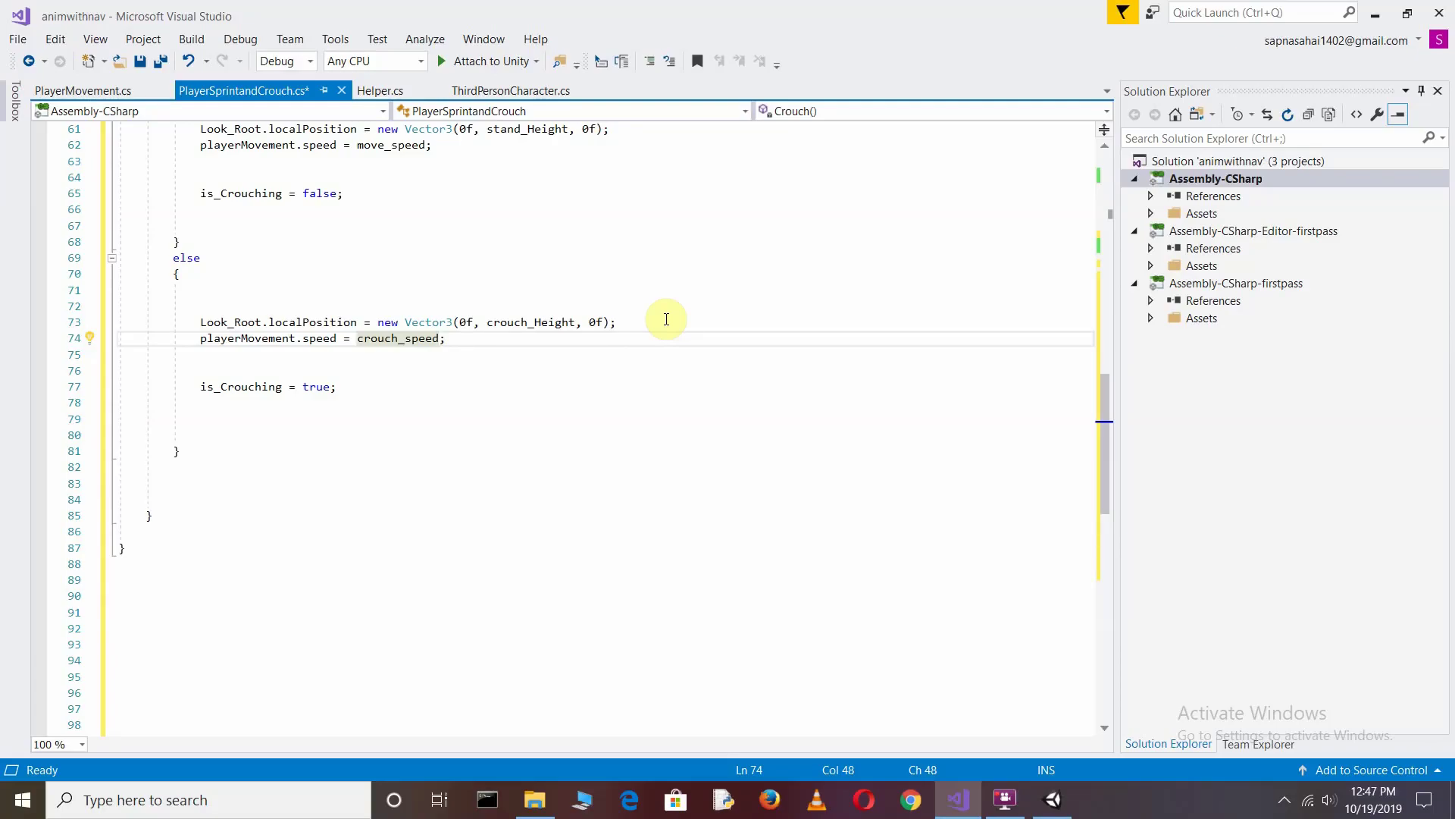
Review the script from top to bottom, then return to the Unity editor.
scroll(666, 319, "up", 4)
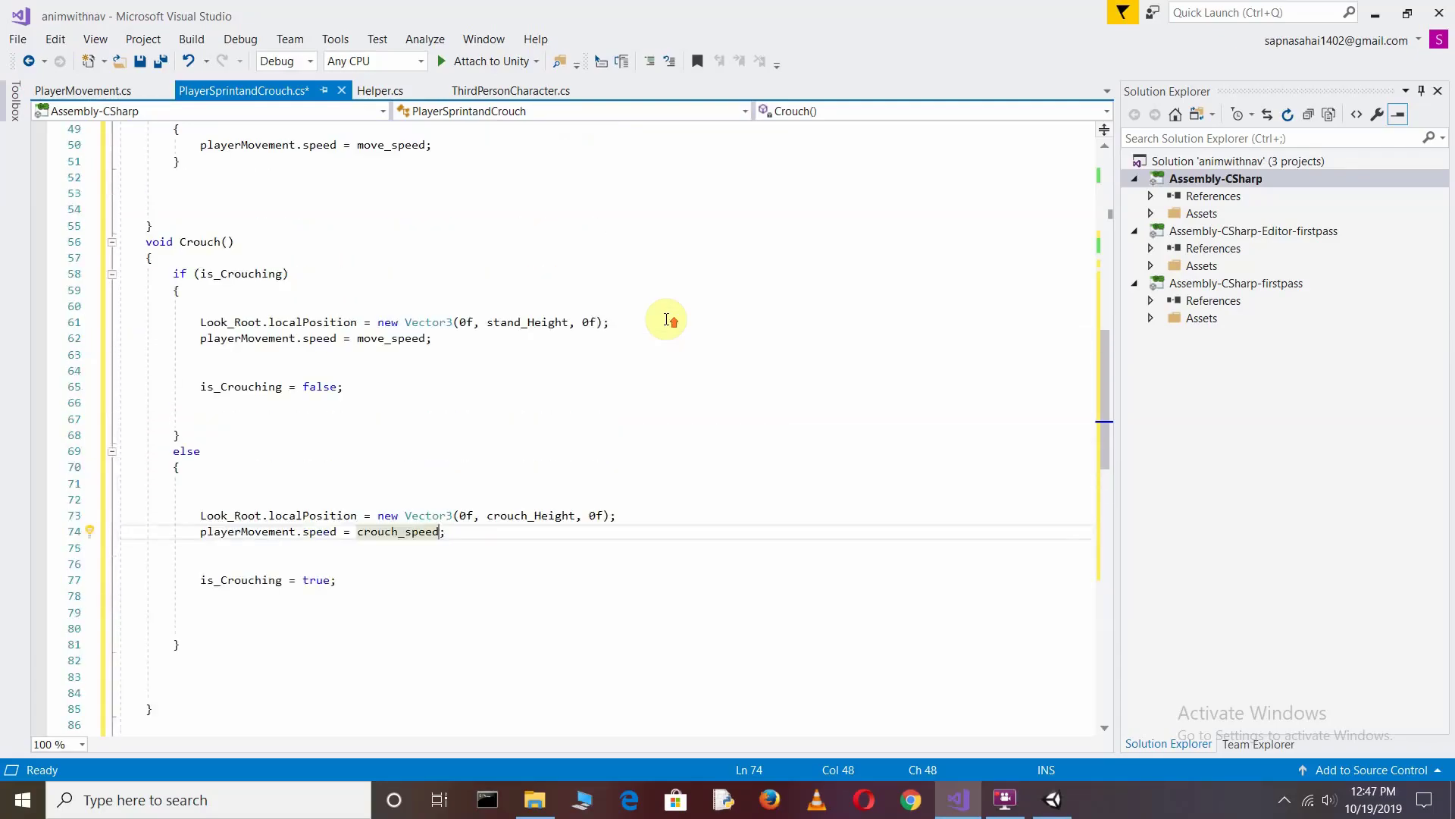
scroll(666, 319, "up", 2)
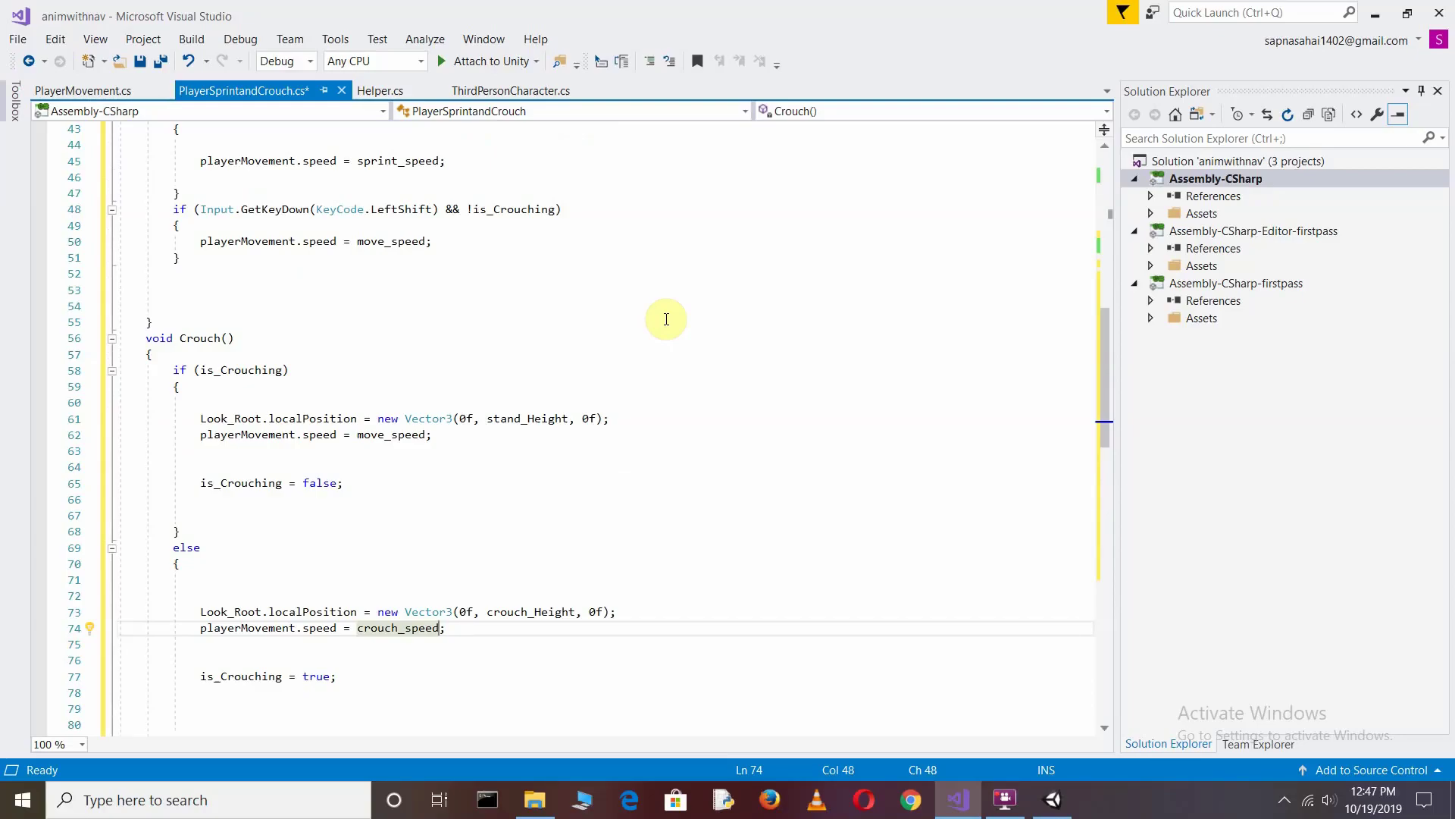
scroll(666, 319, "up", 2)
scroll(667, 319, "up", 2)
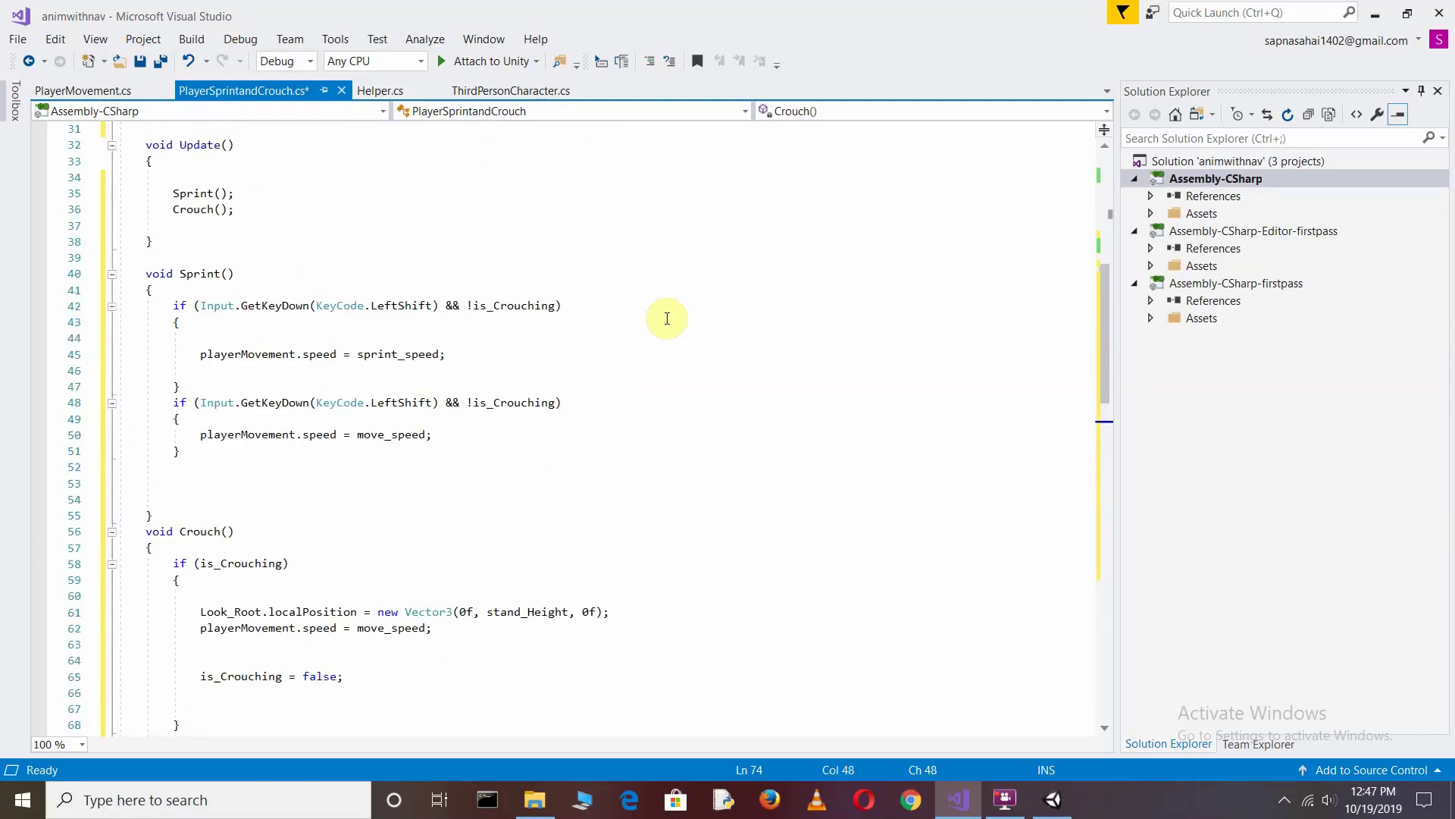
scroll(667, 319, "up", 4)
scroll(667, 318, "up", 2)
scroll(669, 316, "up", 1)
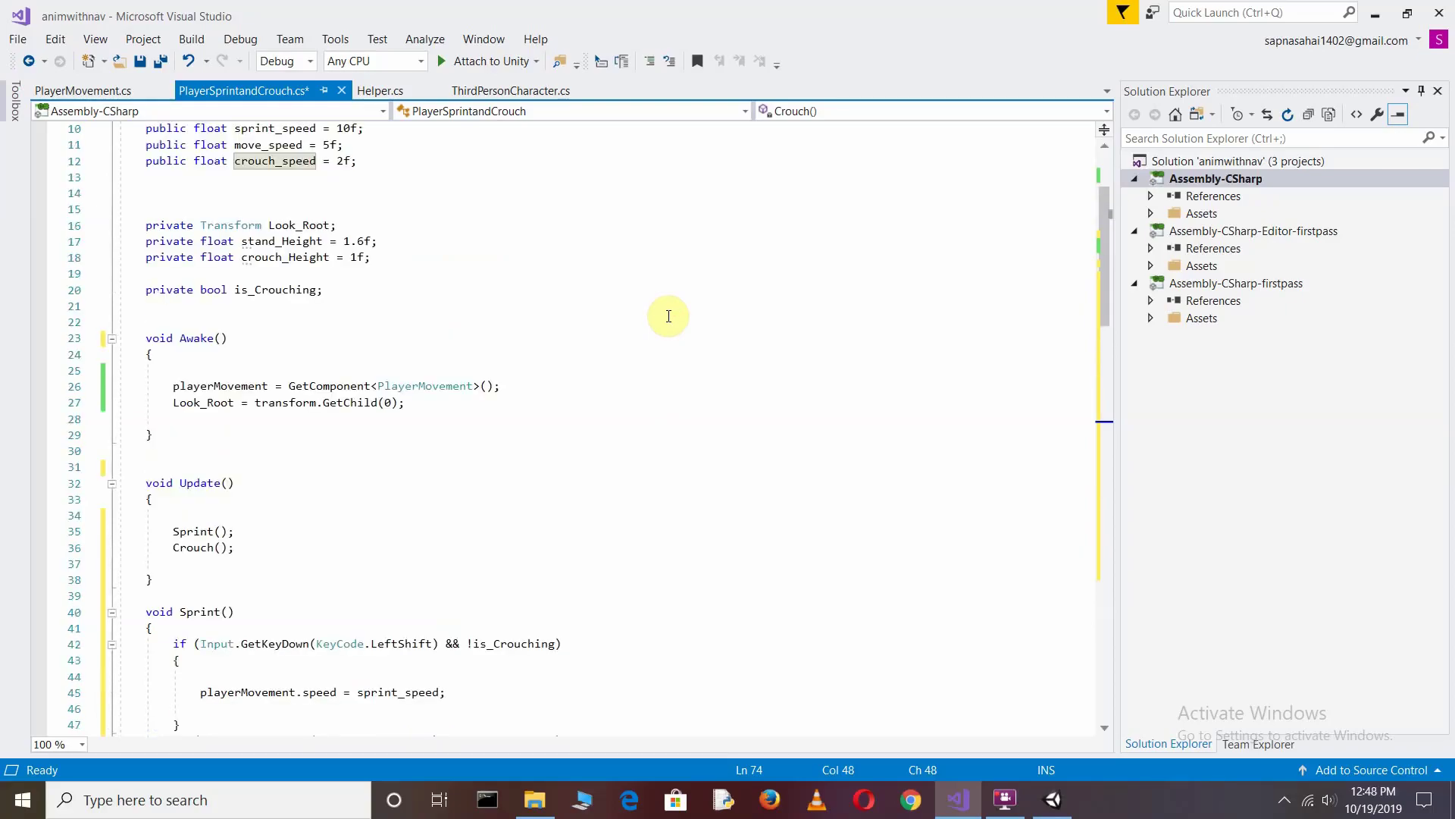
scroll(670, 316, "up", 2)
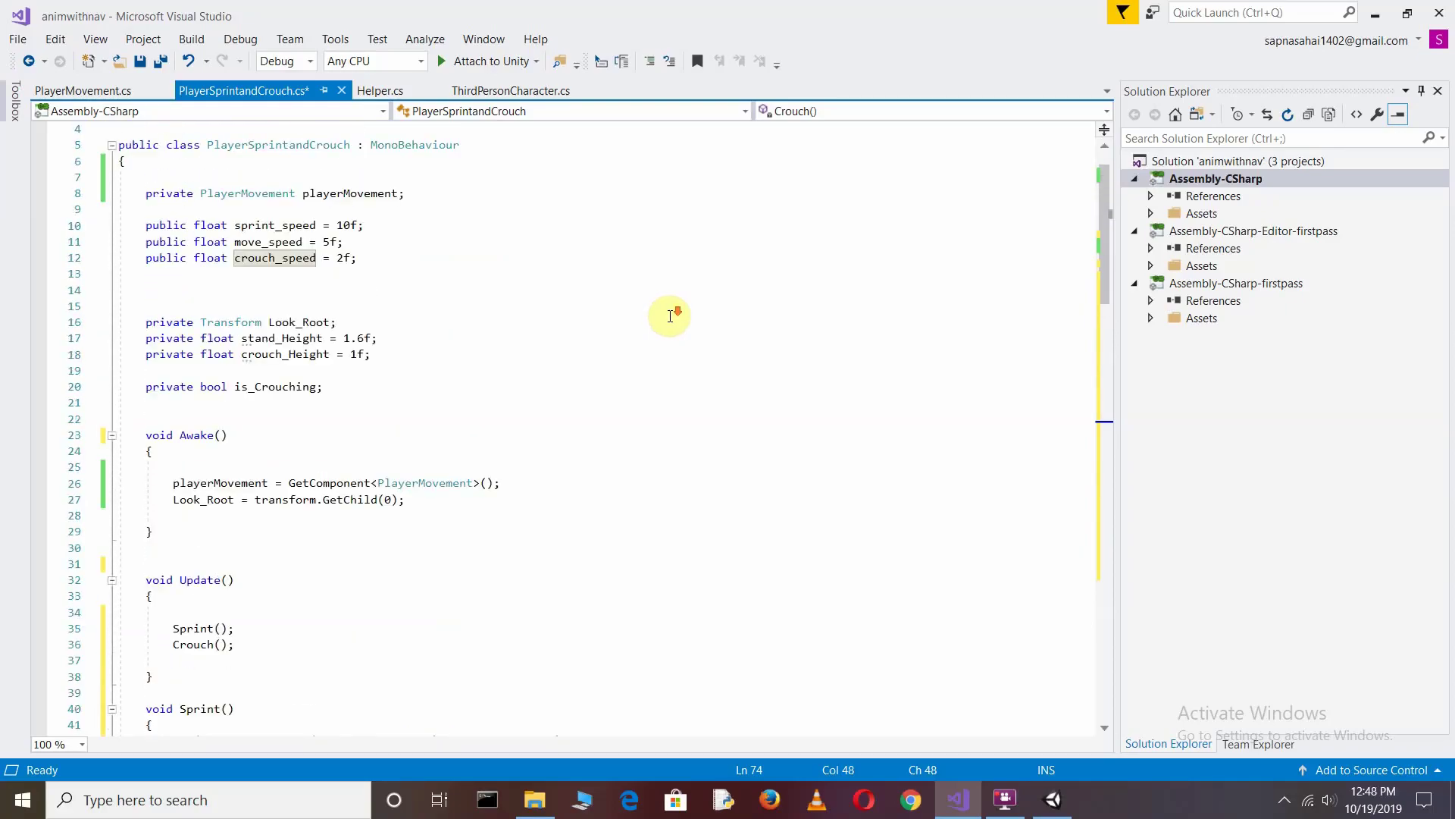
scroll(670, 317, "down", 9)
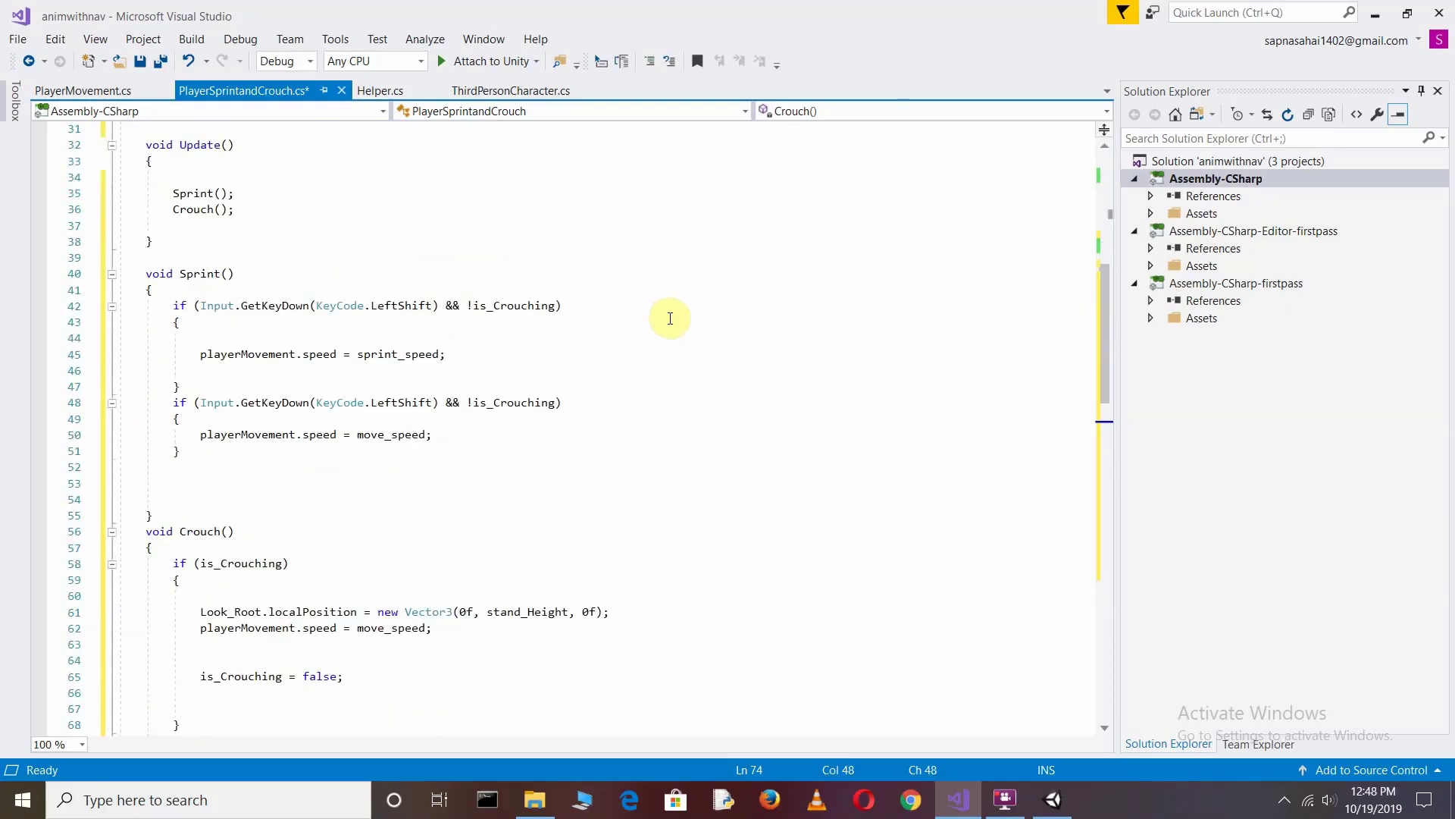
scroll(670, 319, "down", 3)
left_click(1053, 800)
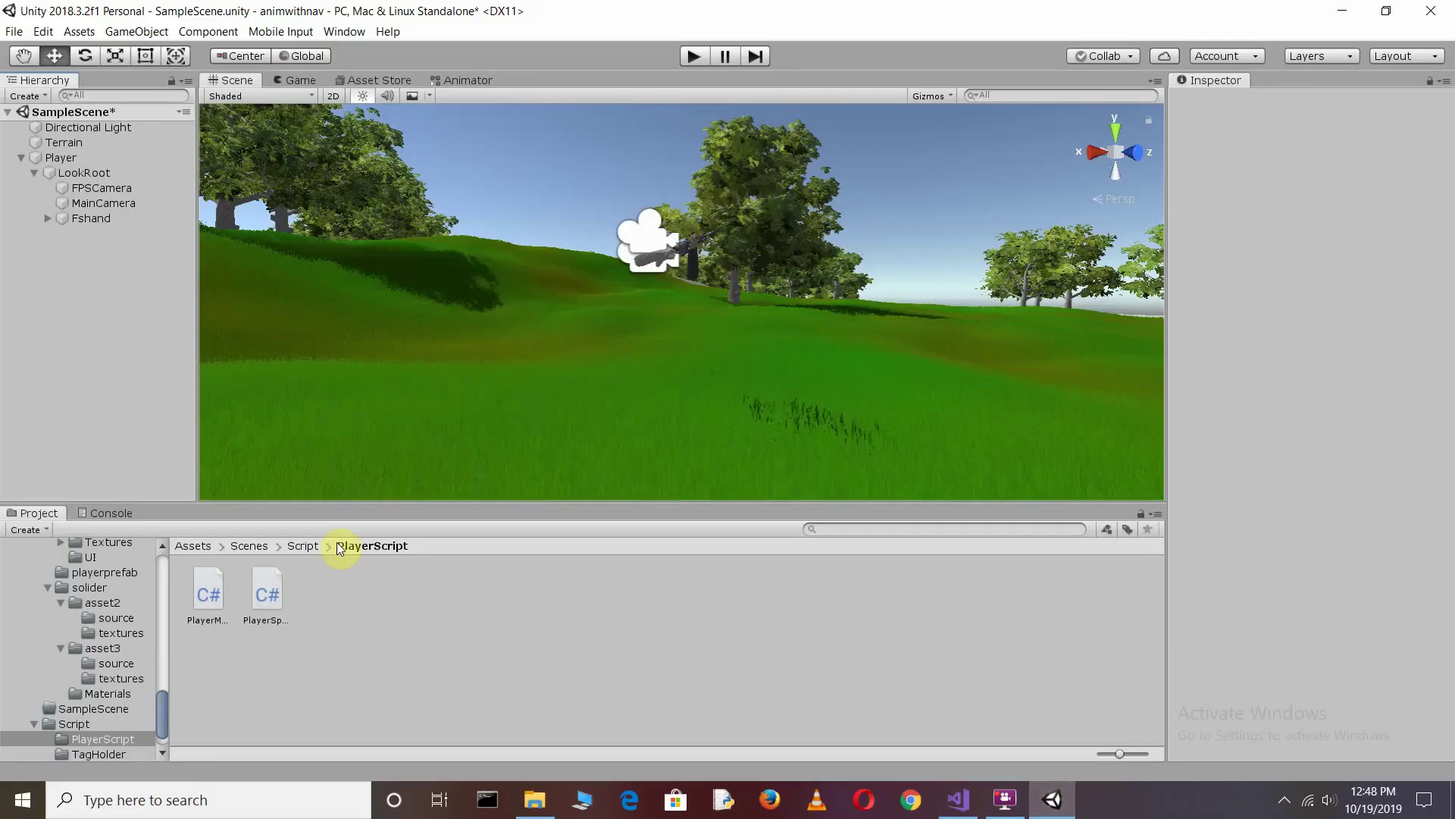
Play the scene, walk the player through the grass toward the big tree, then stop and return to the script.
left_click(694, 57)
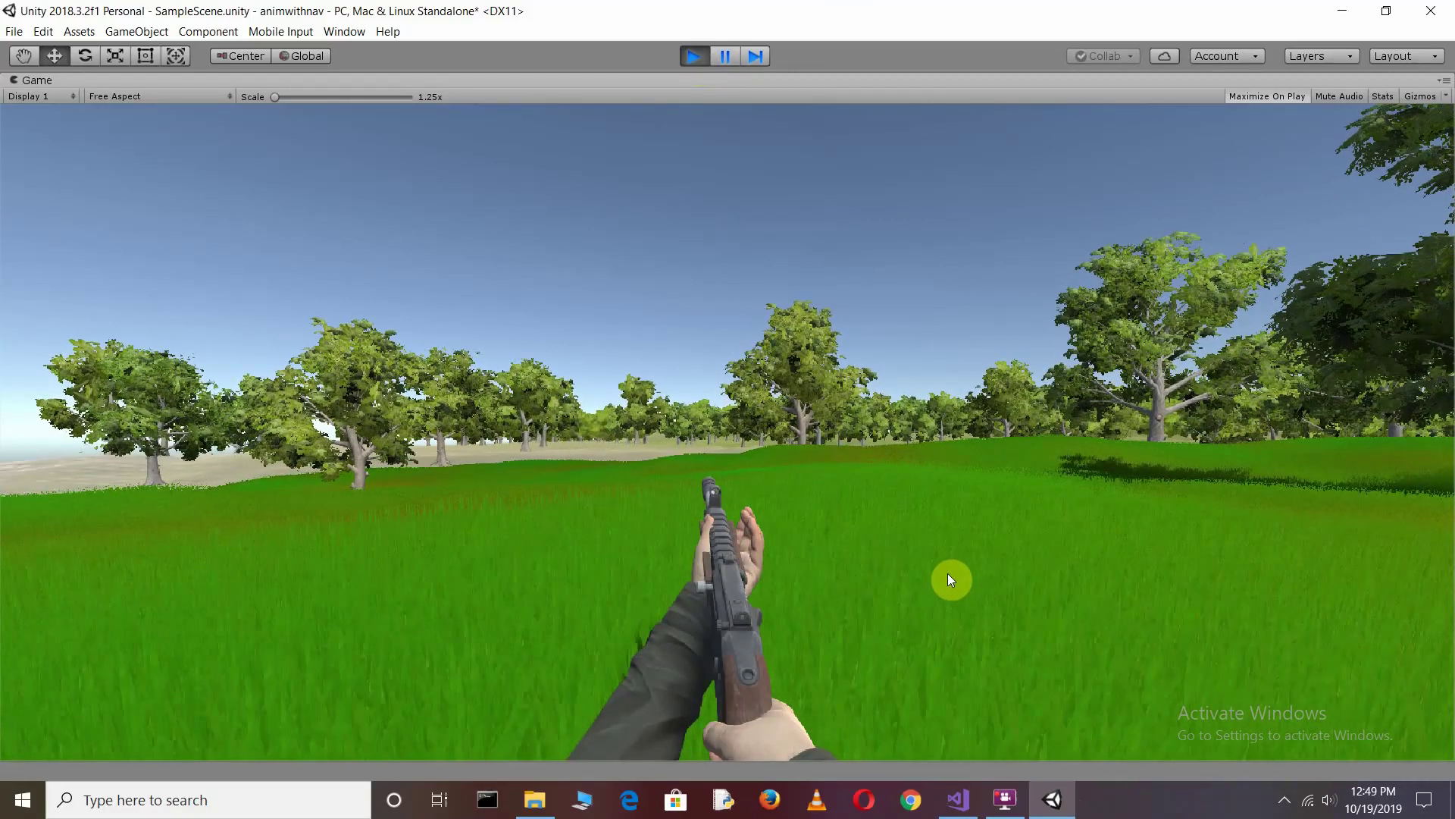
key("w")
key("w")
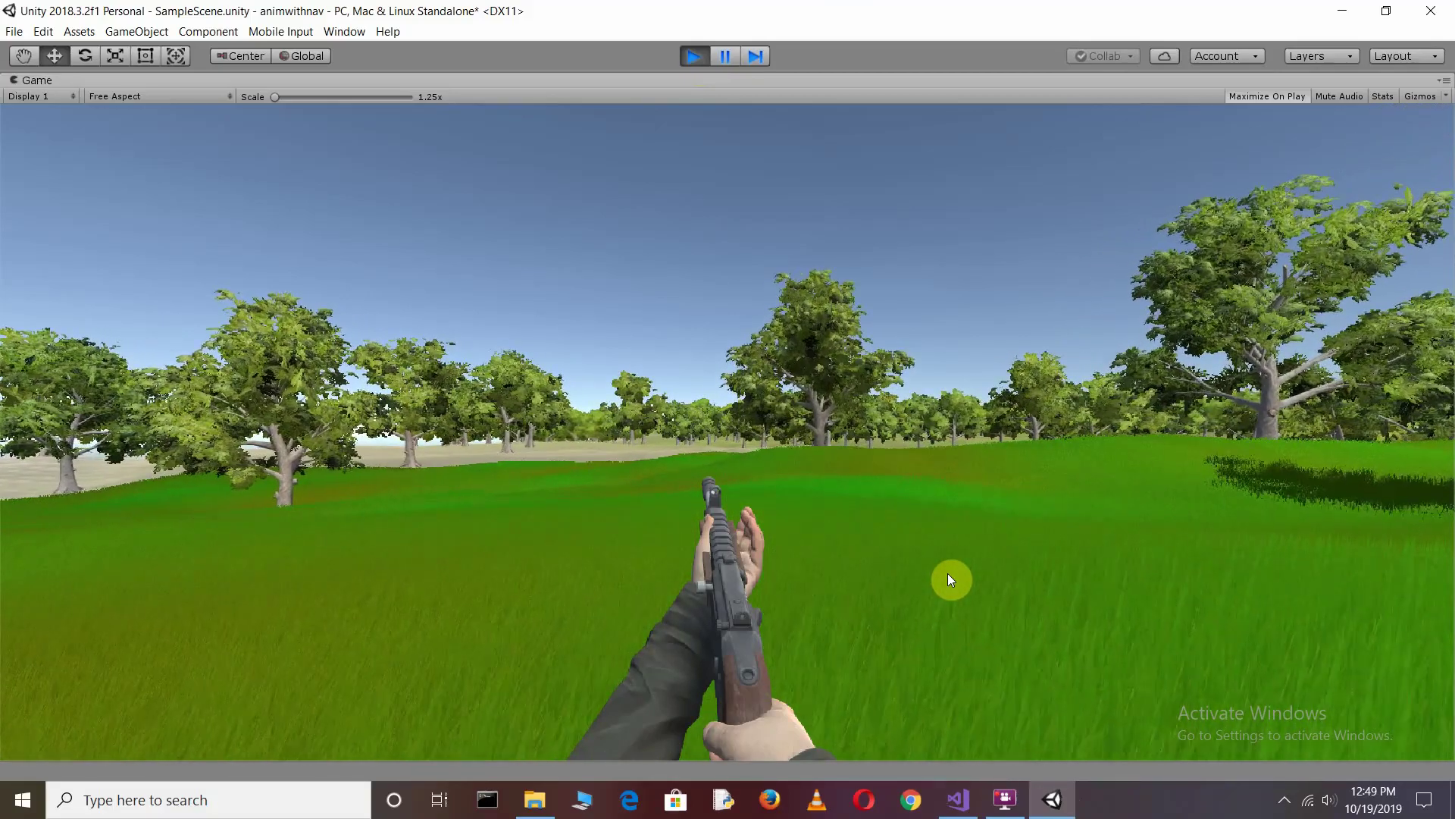
key("w")
key("w")
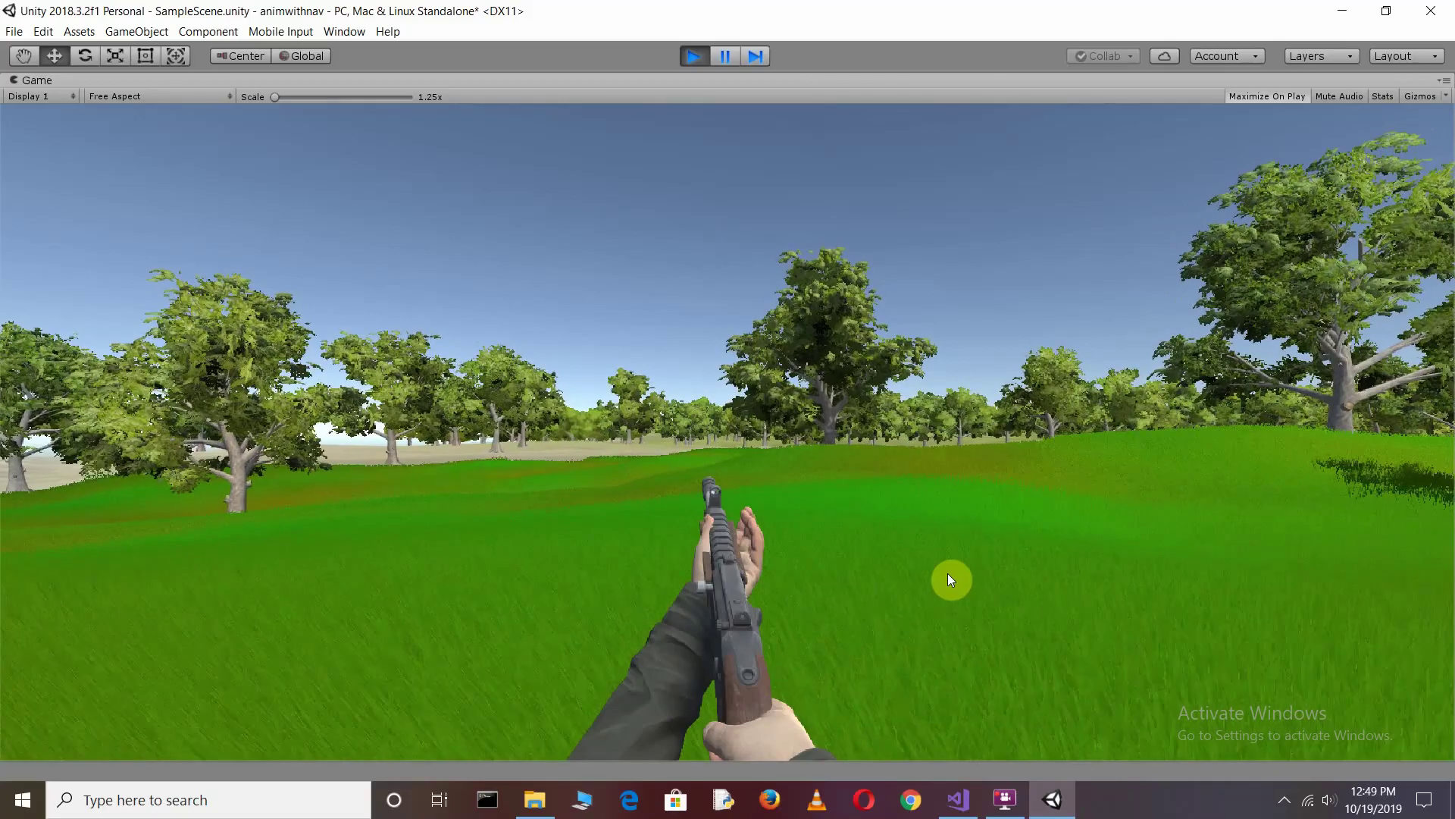
key("w")
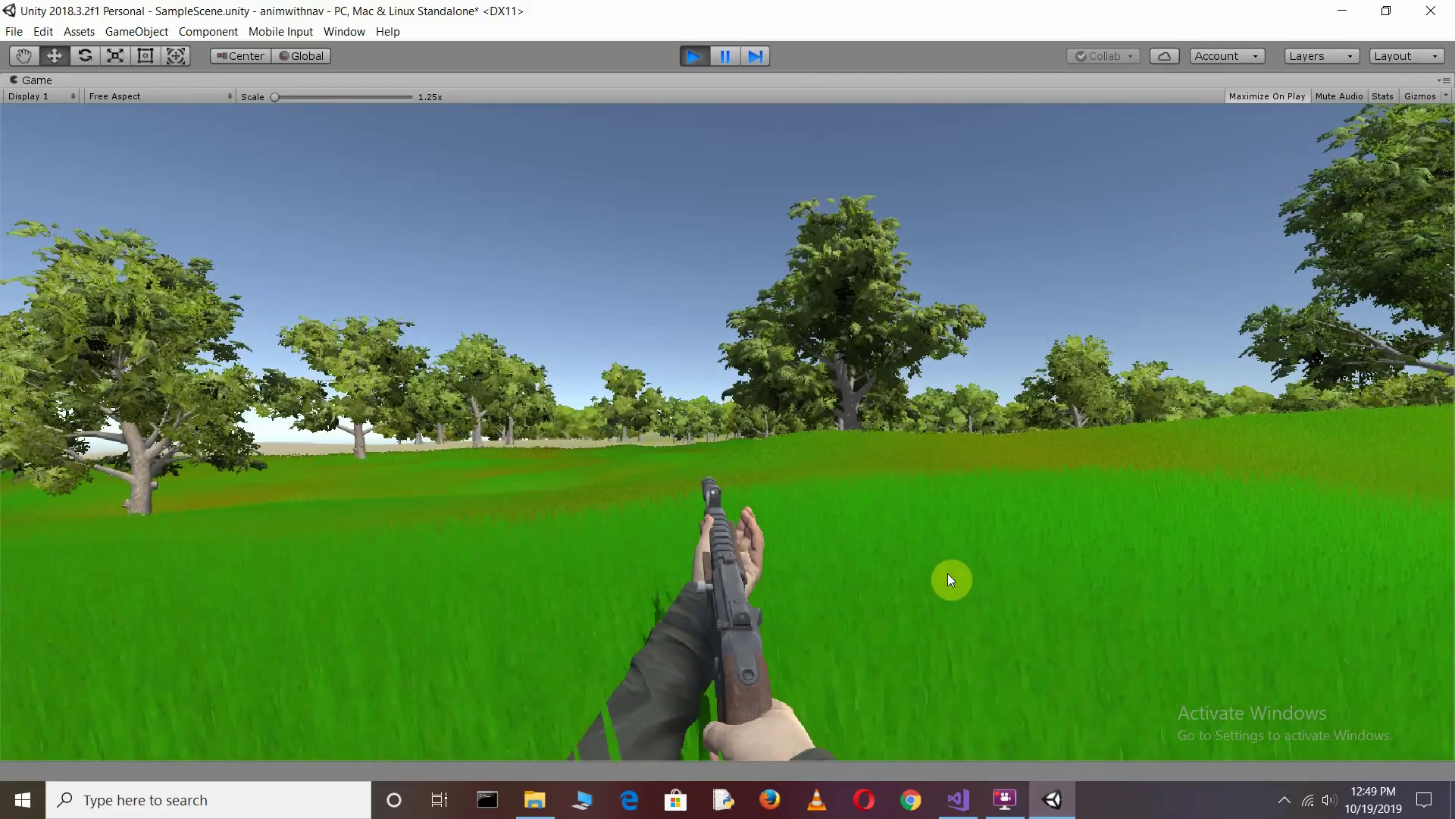
key("w")
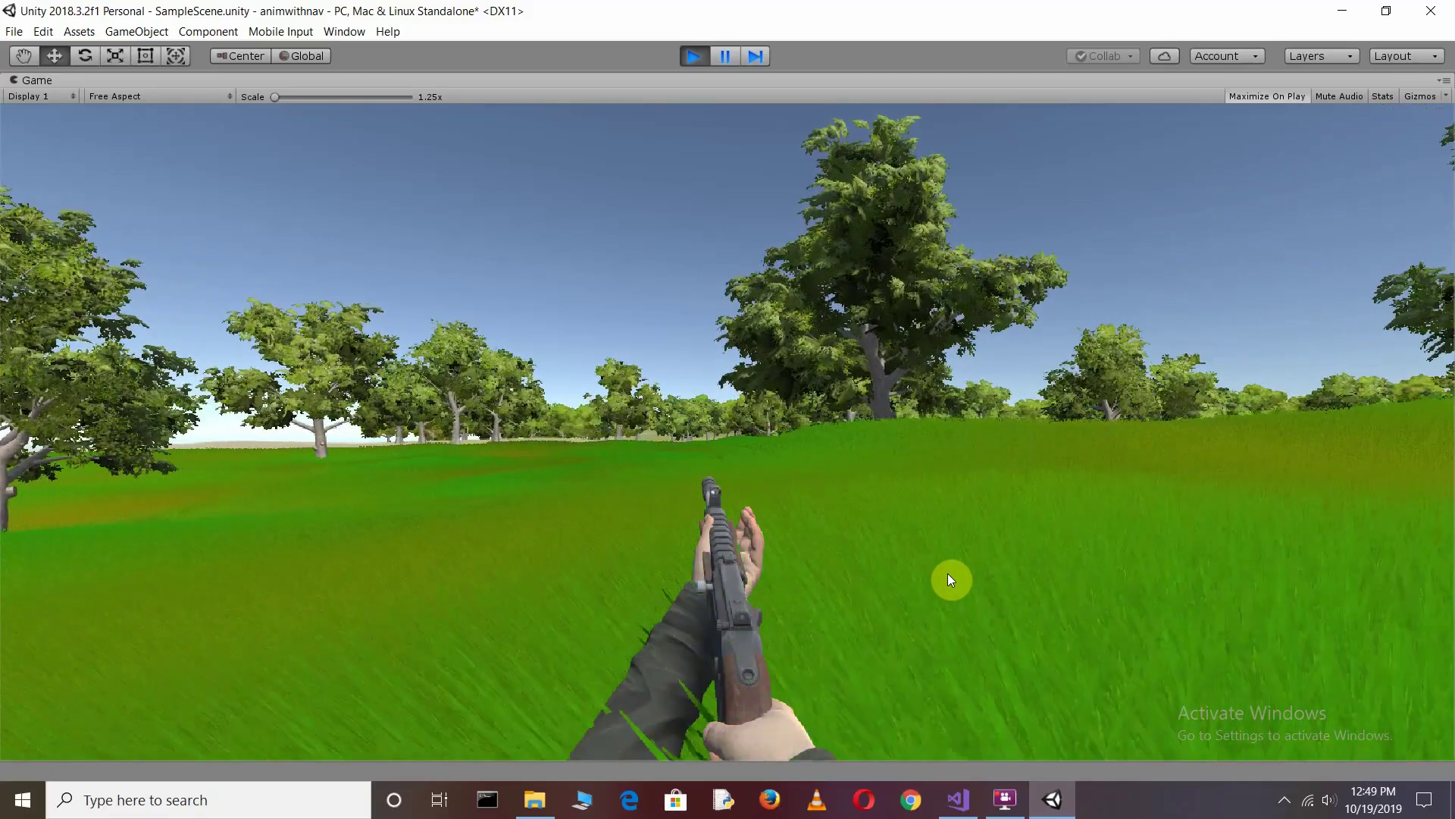
key("w")
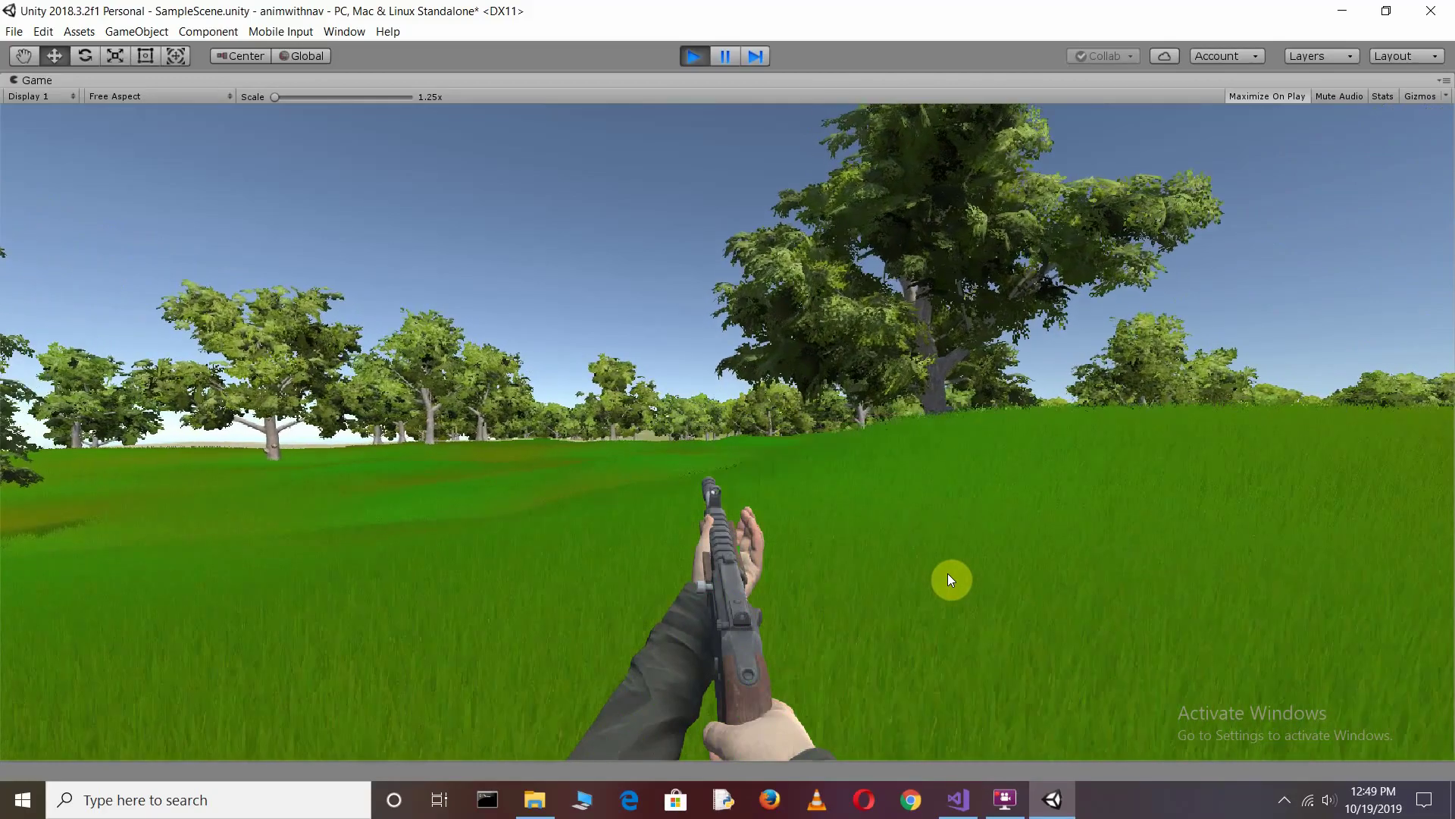
key("w")
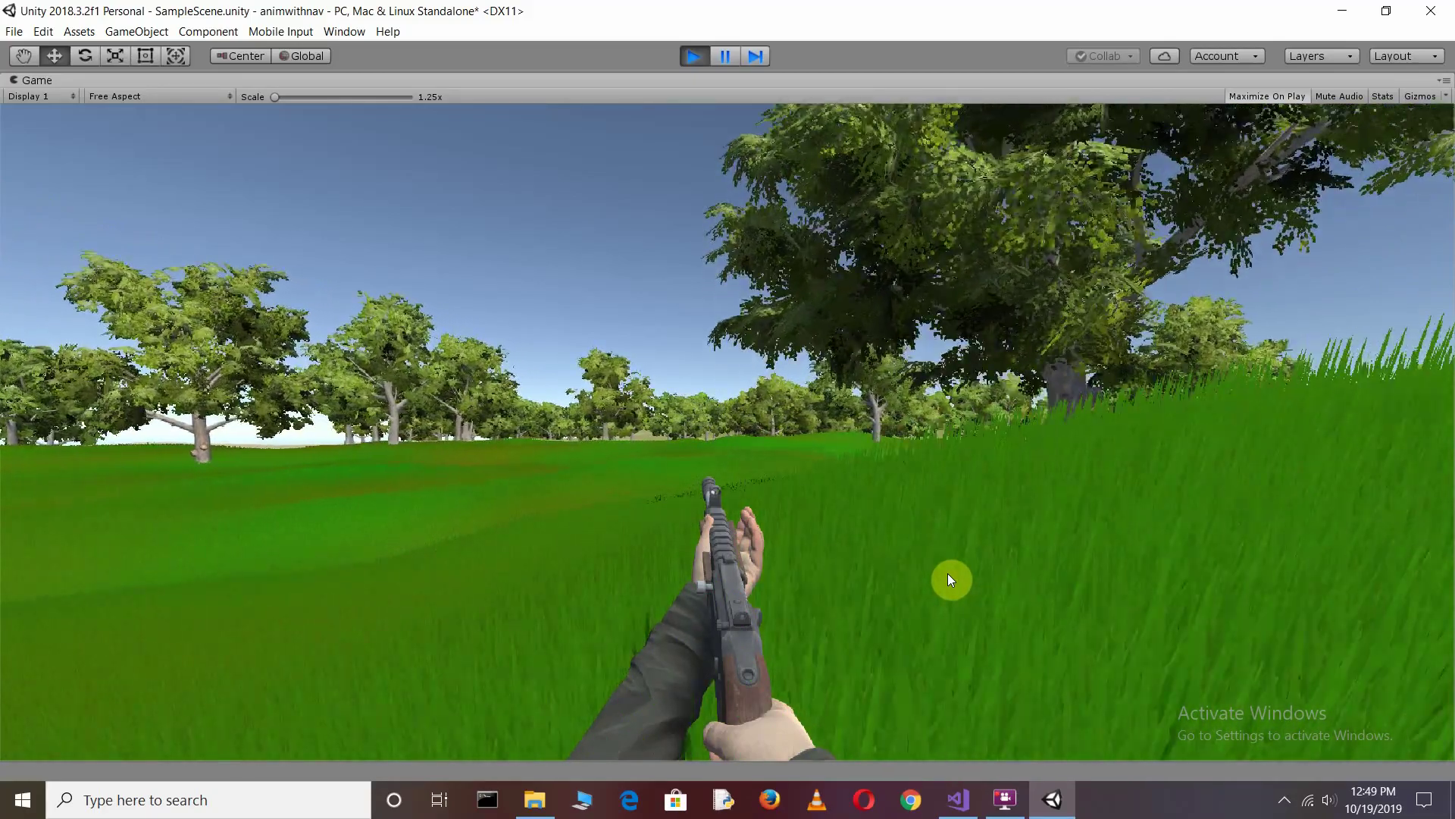
key("w")
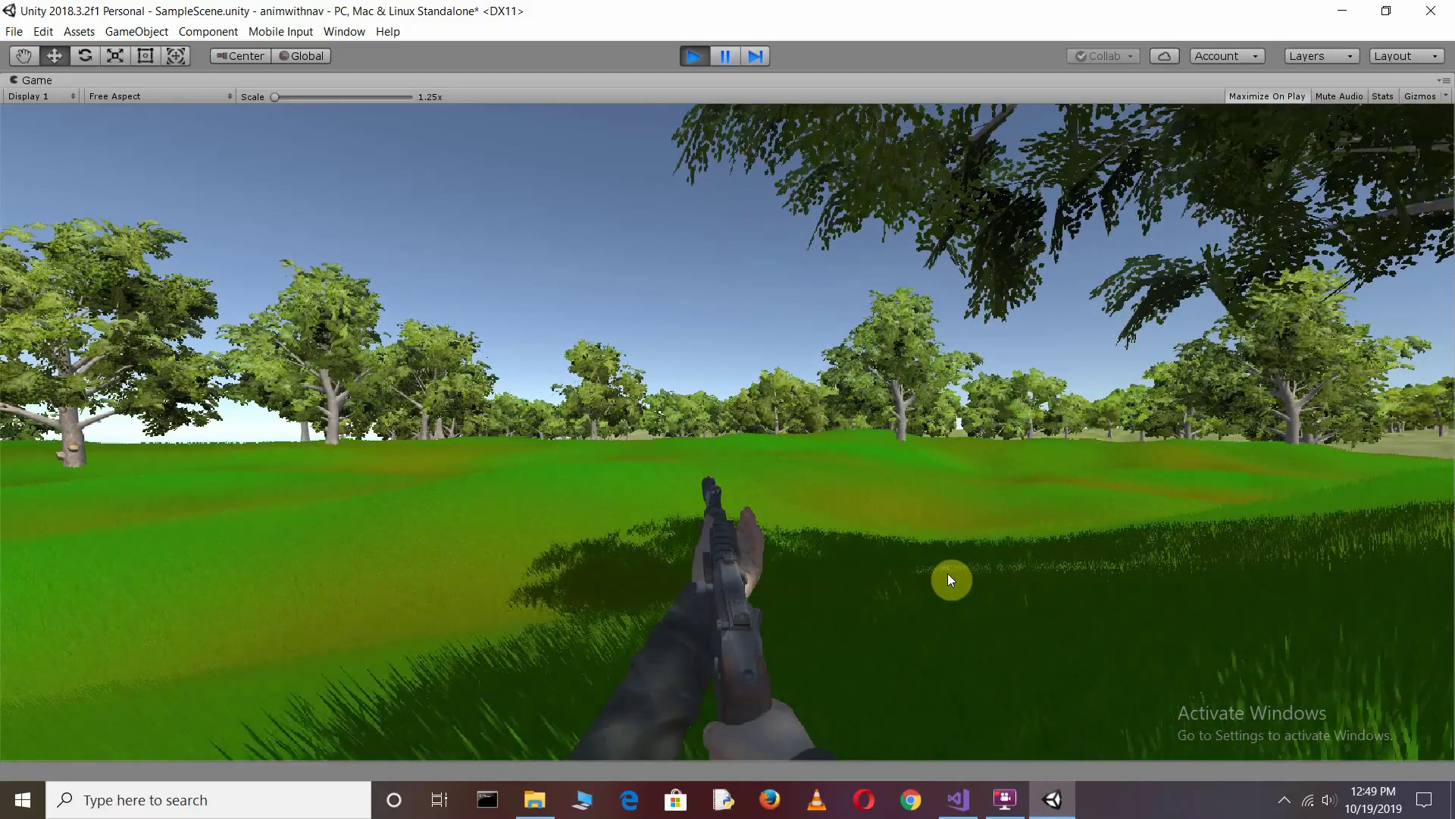
left_click(693, 56)
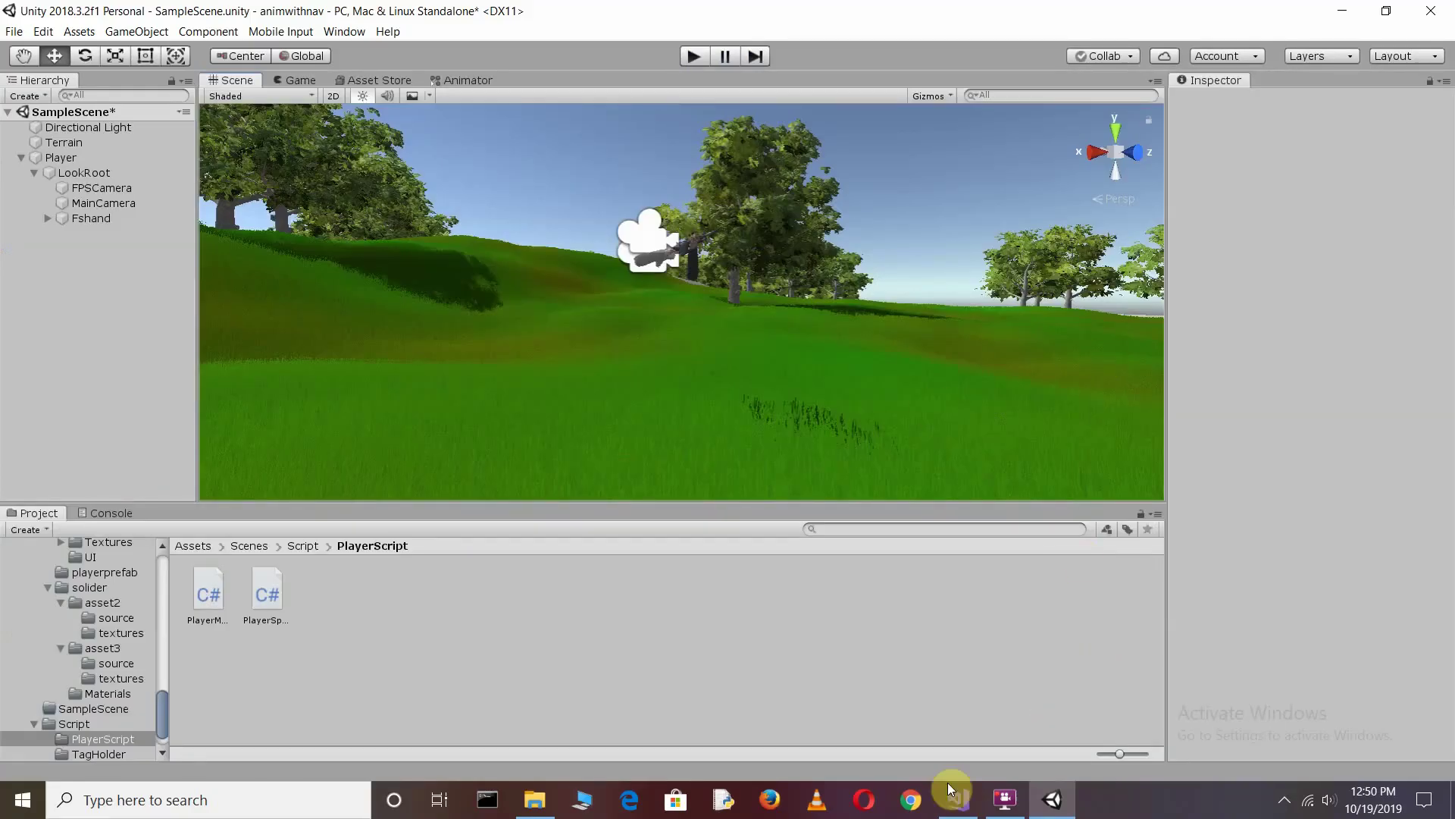
left_click(957, 796)
Add an if (Input.GetKeyDown(KeyCode.C)) condition at the top of Crouch().
left_click(284, 399)
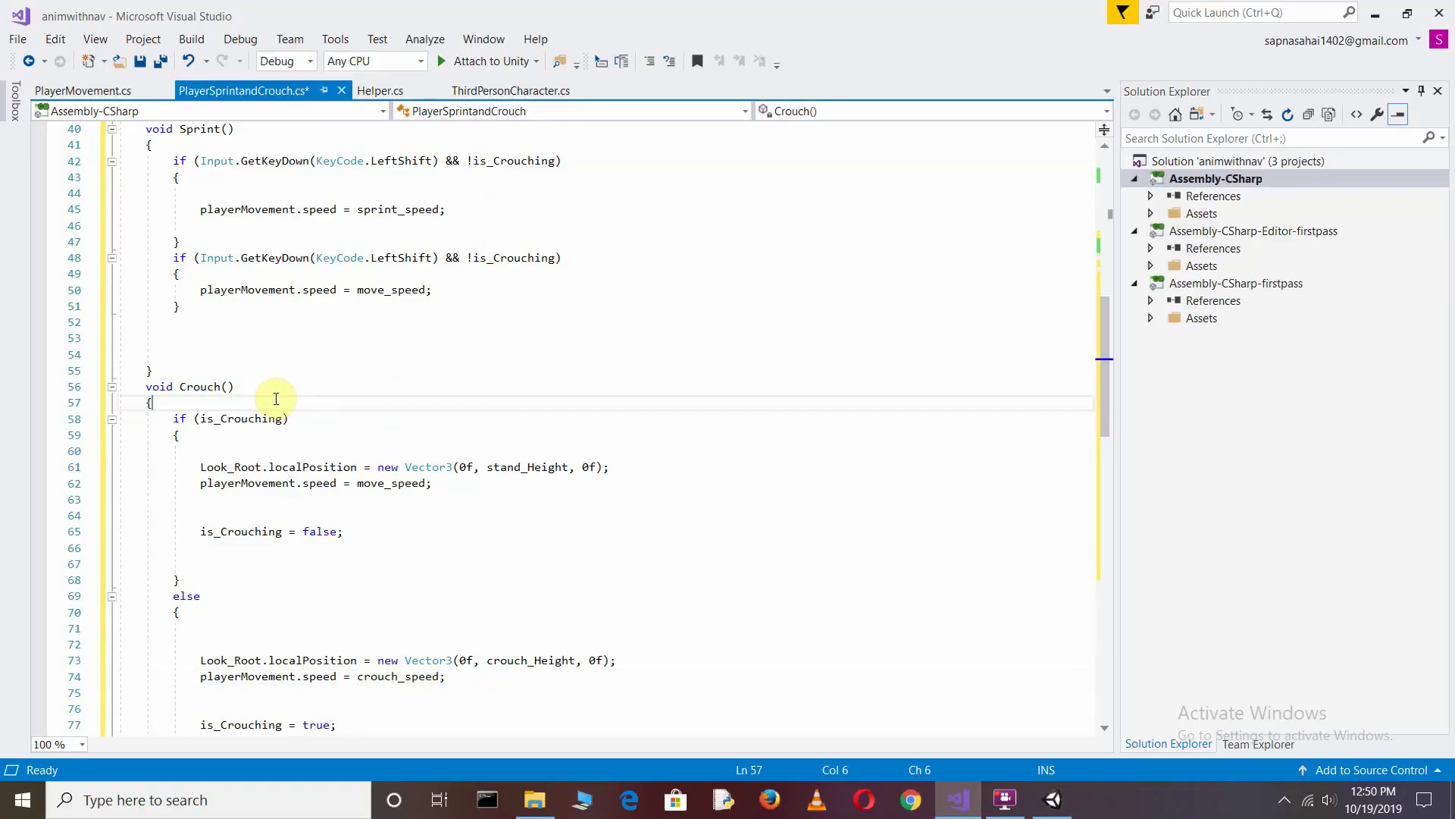
key("Return")
key("Return")
key("Return")
key("Return")
key("Return")
key("Up")
key("Up")
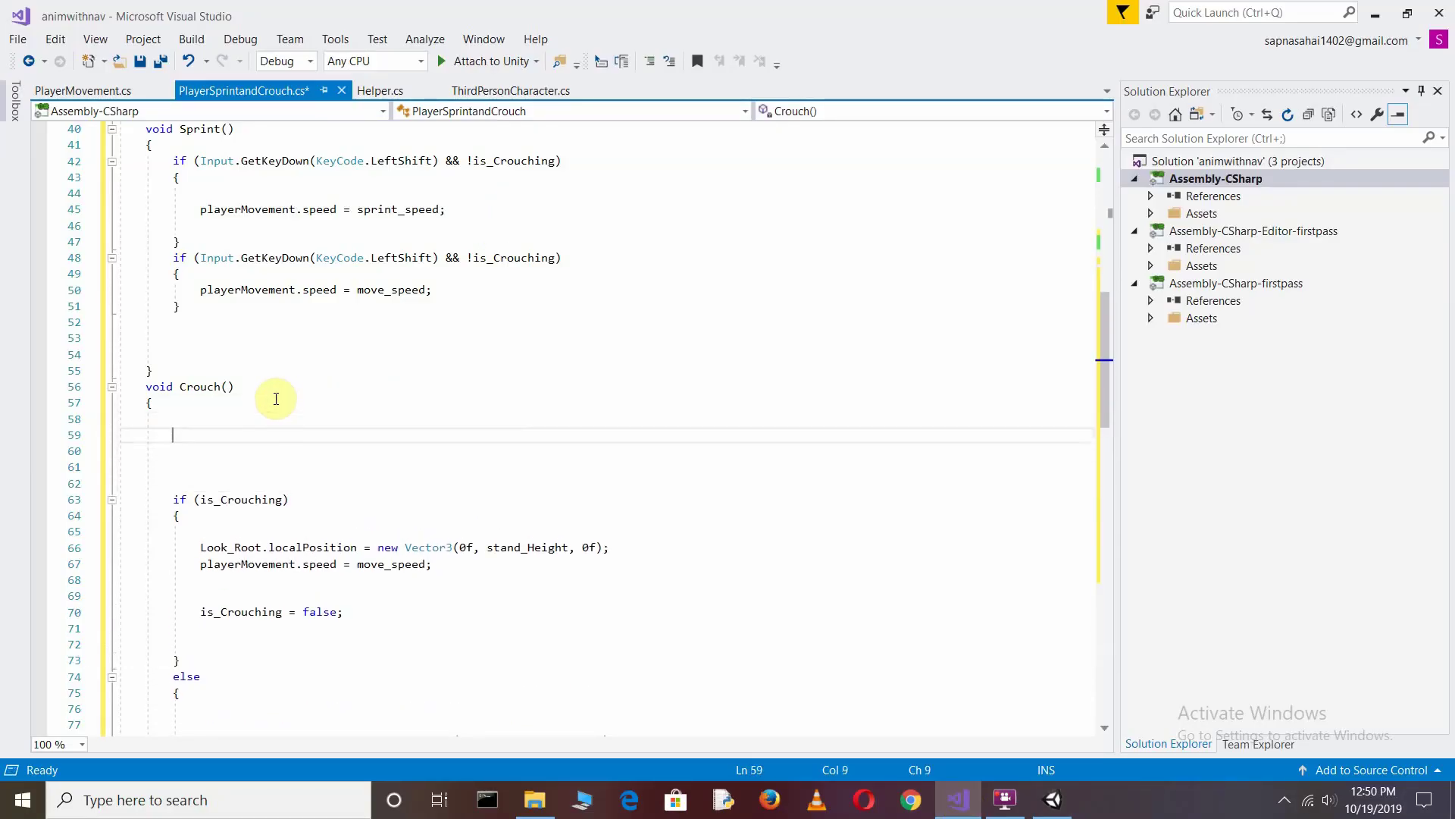
key("Up")
key("Up")
type("if")
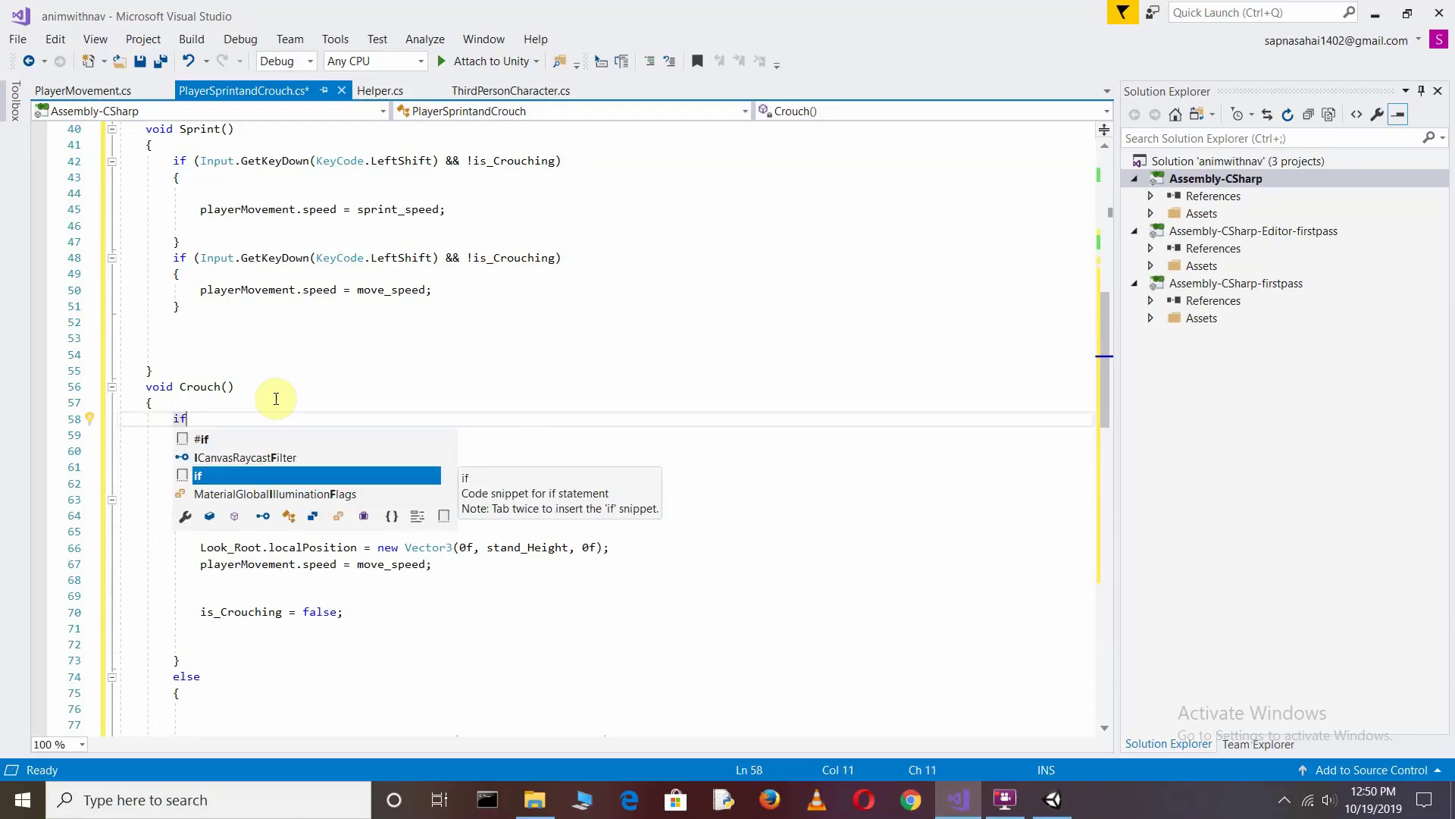
type("(Input")
key("Escape")
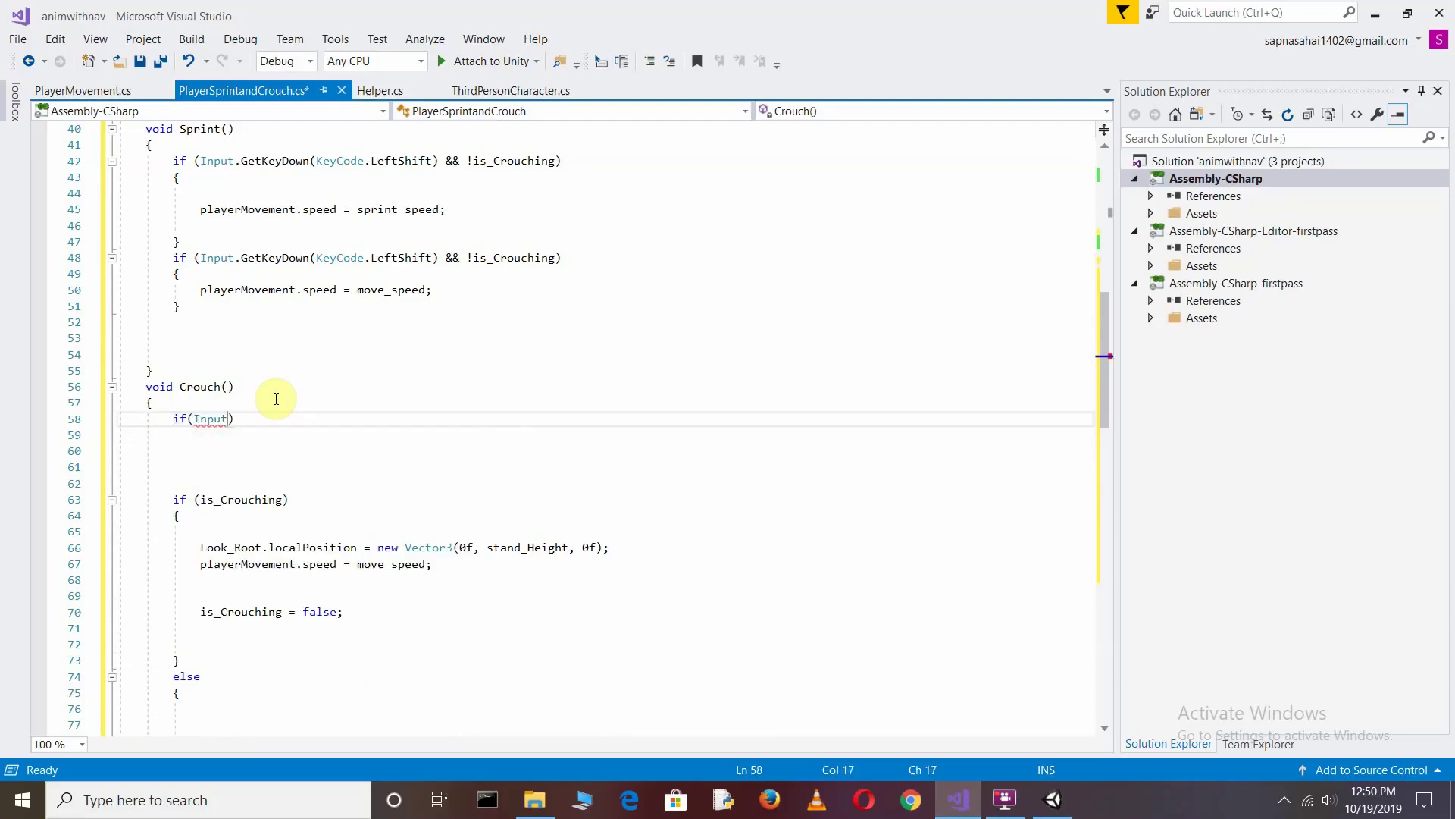
type(".get")
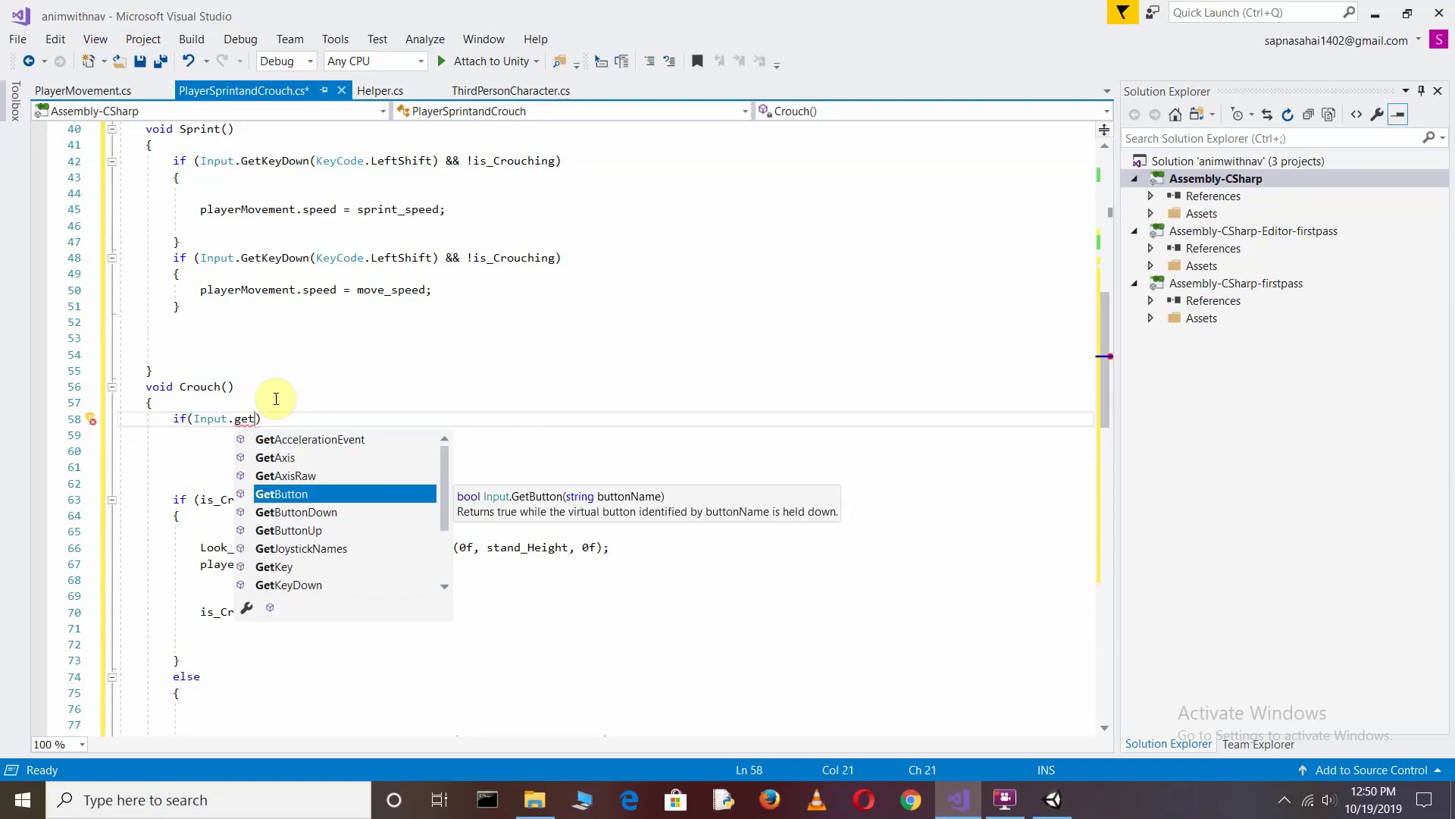
key("Down")
key("Down")
key("Down")
key("Down")
key("Down")
key("Tab")
type("(")
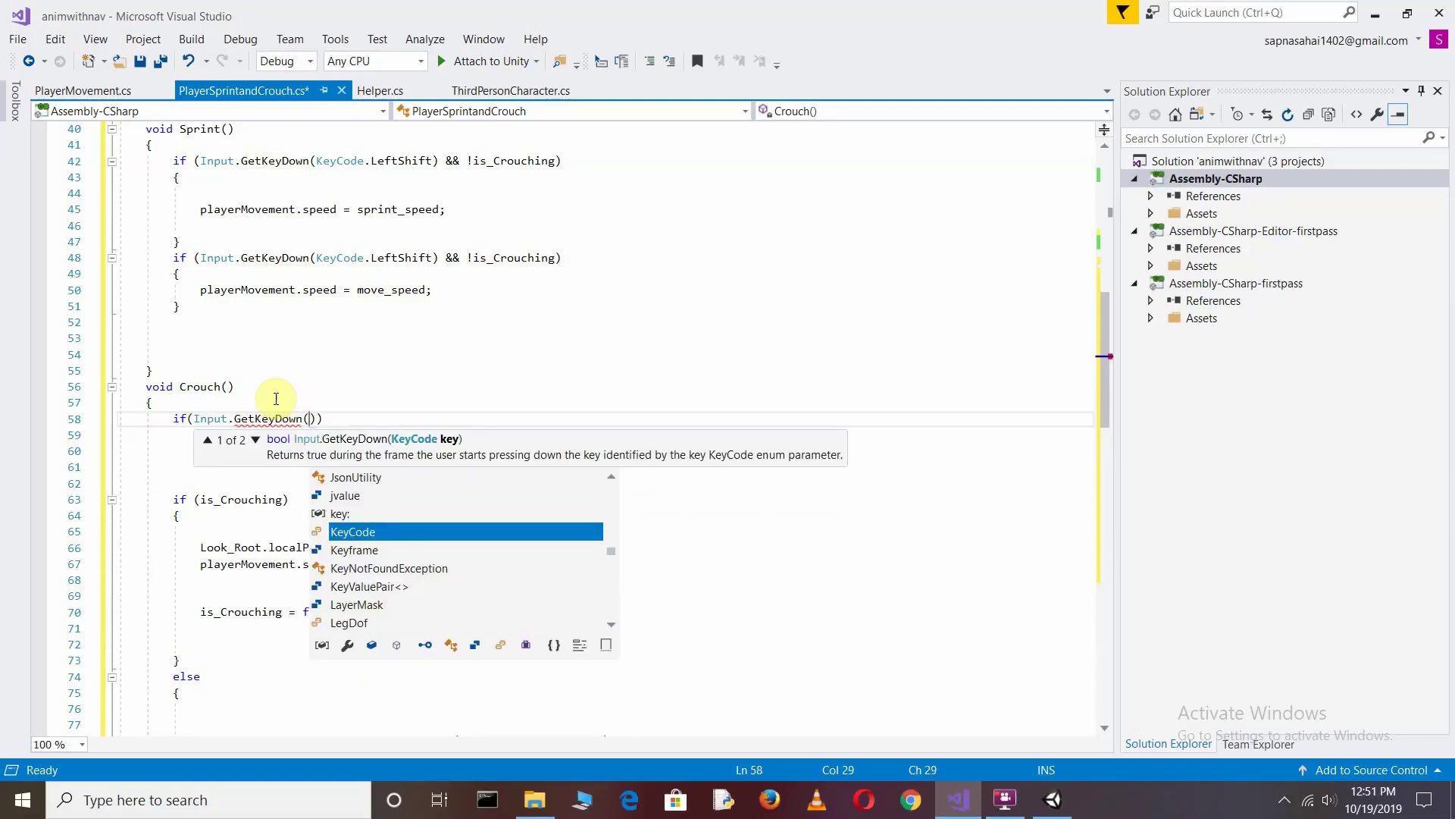
key("Tab")
type(".")
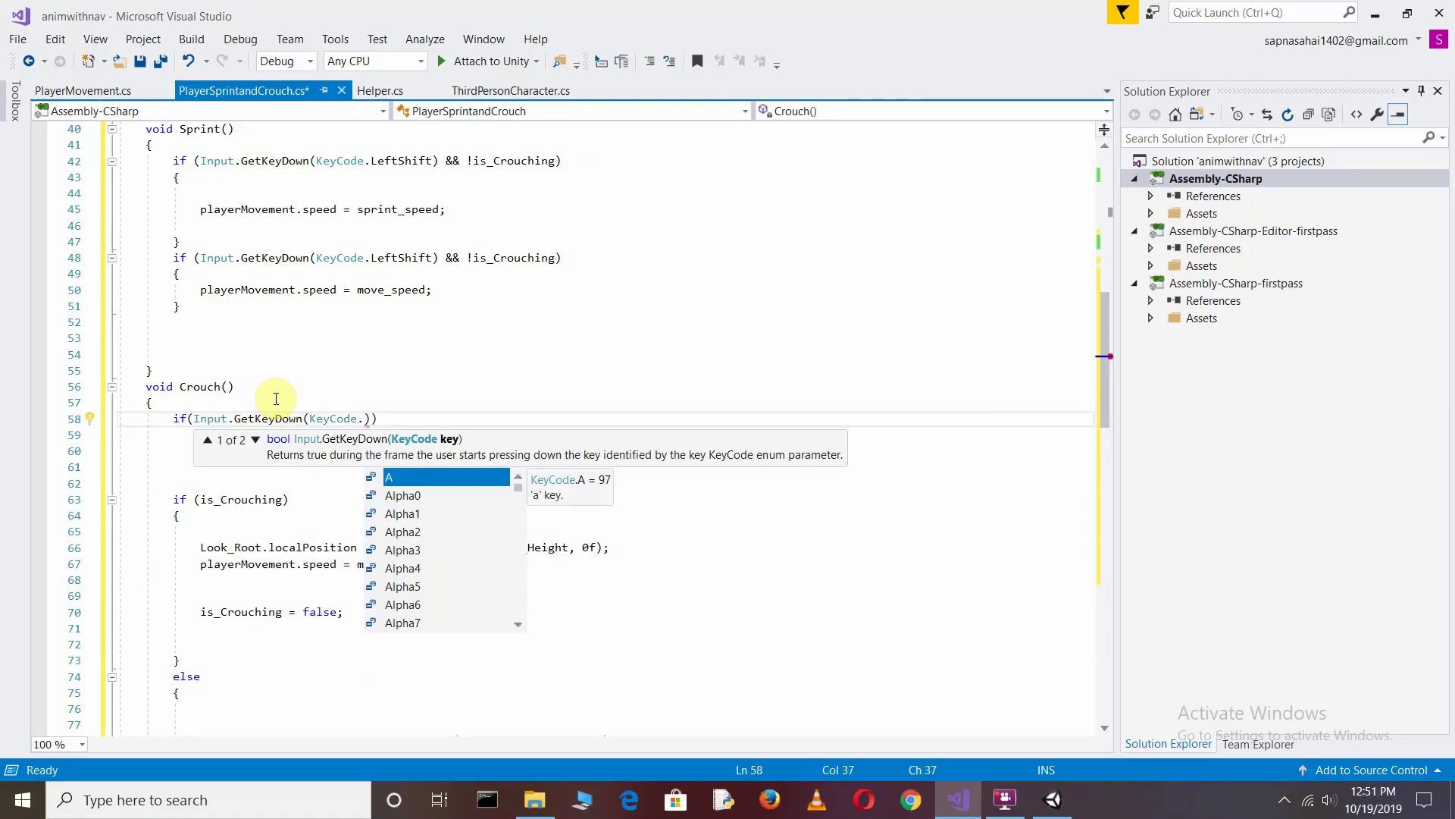
type("c))")
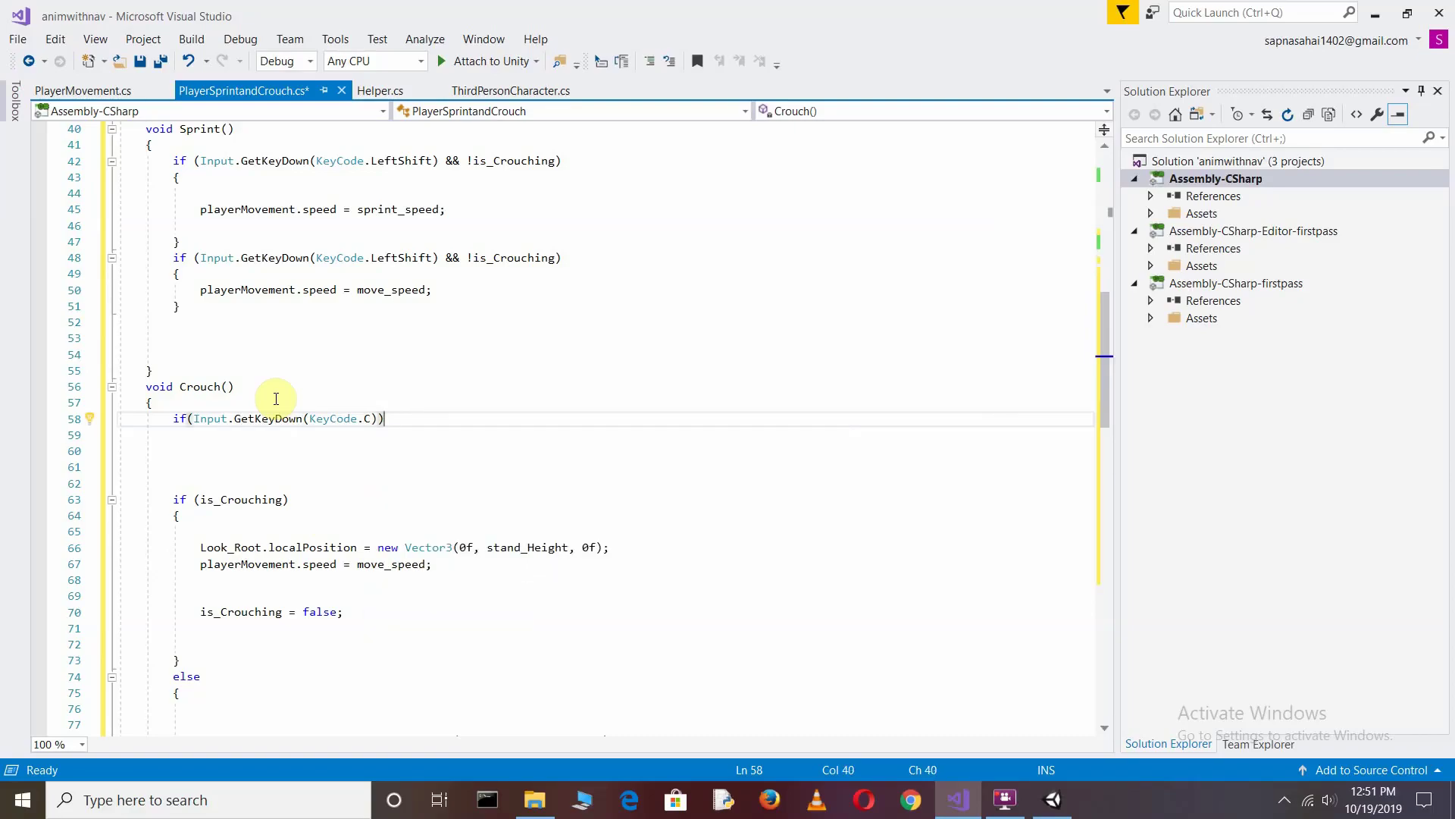
mouse_move(307, 417)
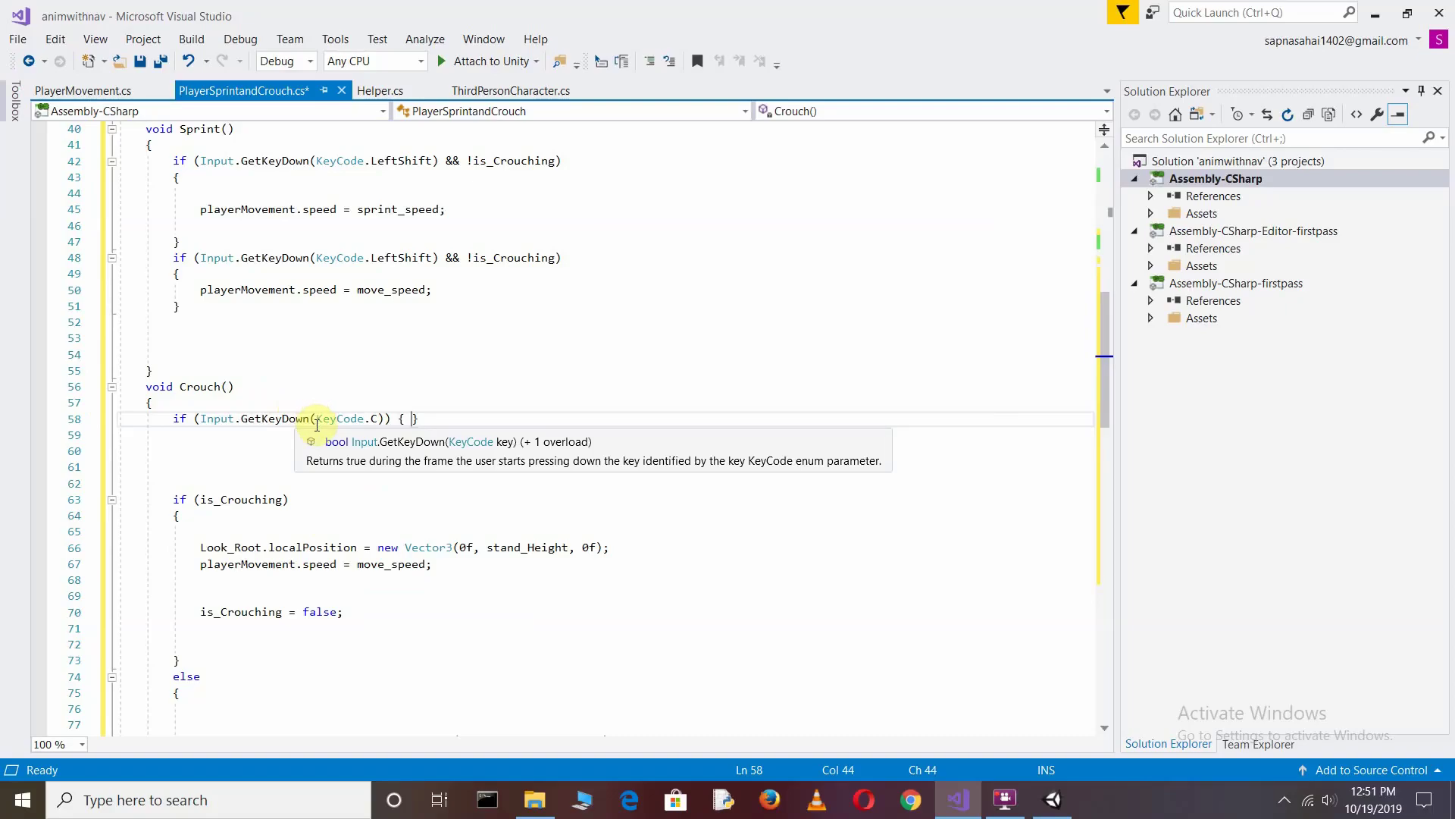
key("Delete")
Close the C-key if block with a brace near Crouch()'s end and save the script.
scroll(288, 621, "down", 3)
scroll(303, 602, "down", 1)
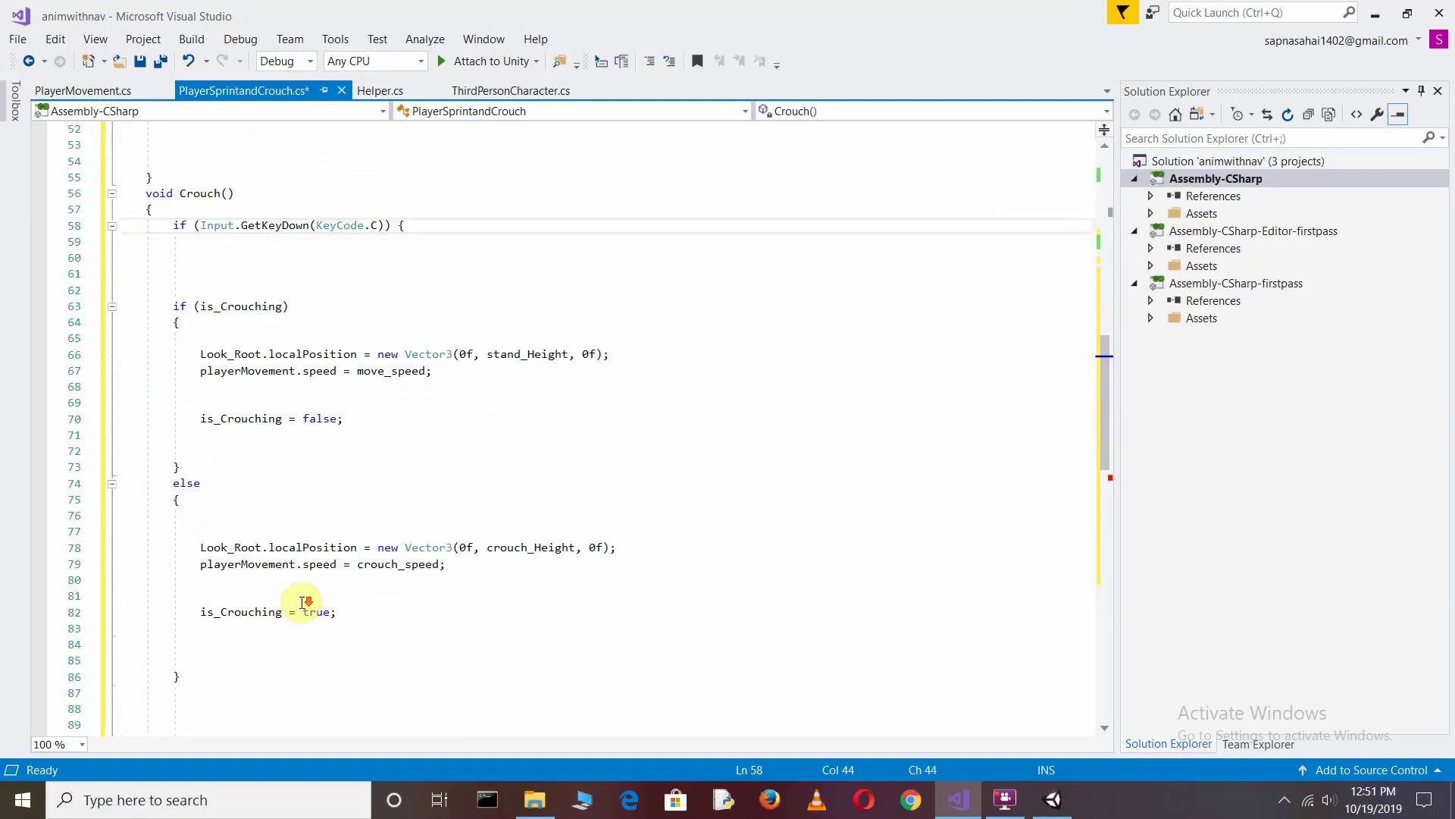
scroll(303, 603, "down", 1)
left_click(169, 673)
key("Down")
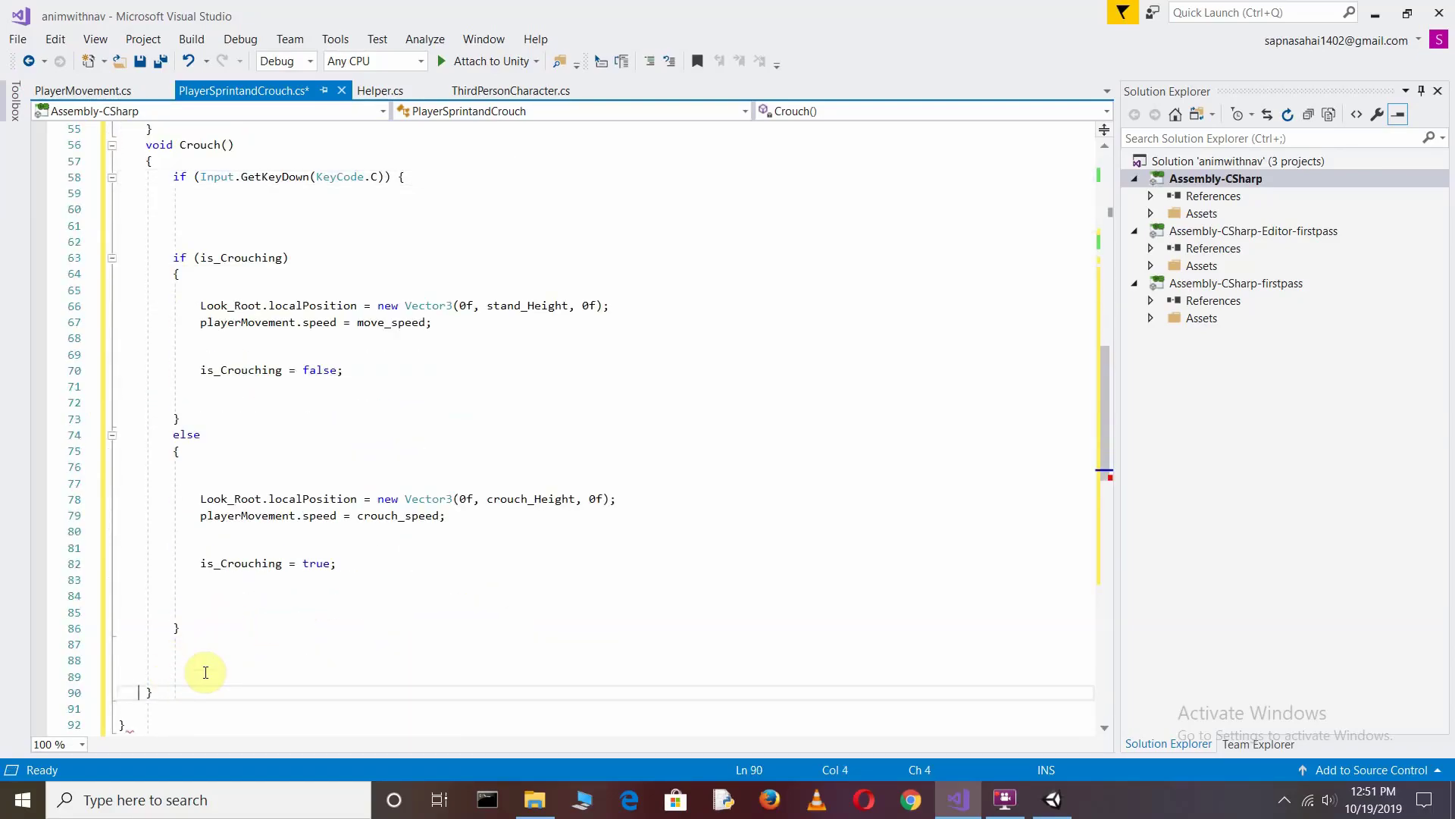
key("Down")
key("Down")
key("End")
key("Return")
key("Return")
key("Return")
type("}")
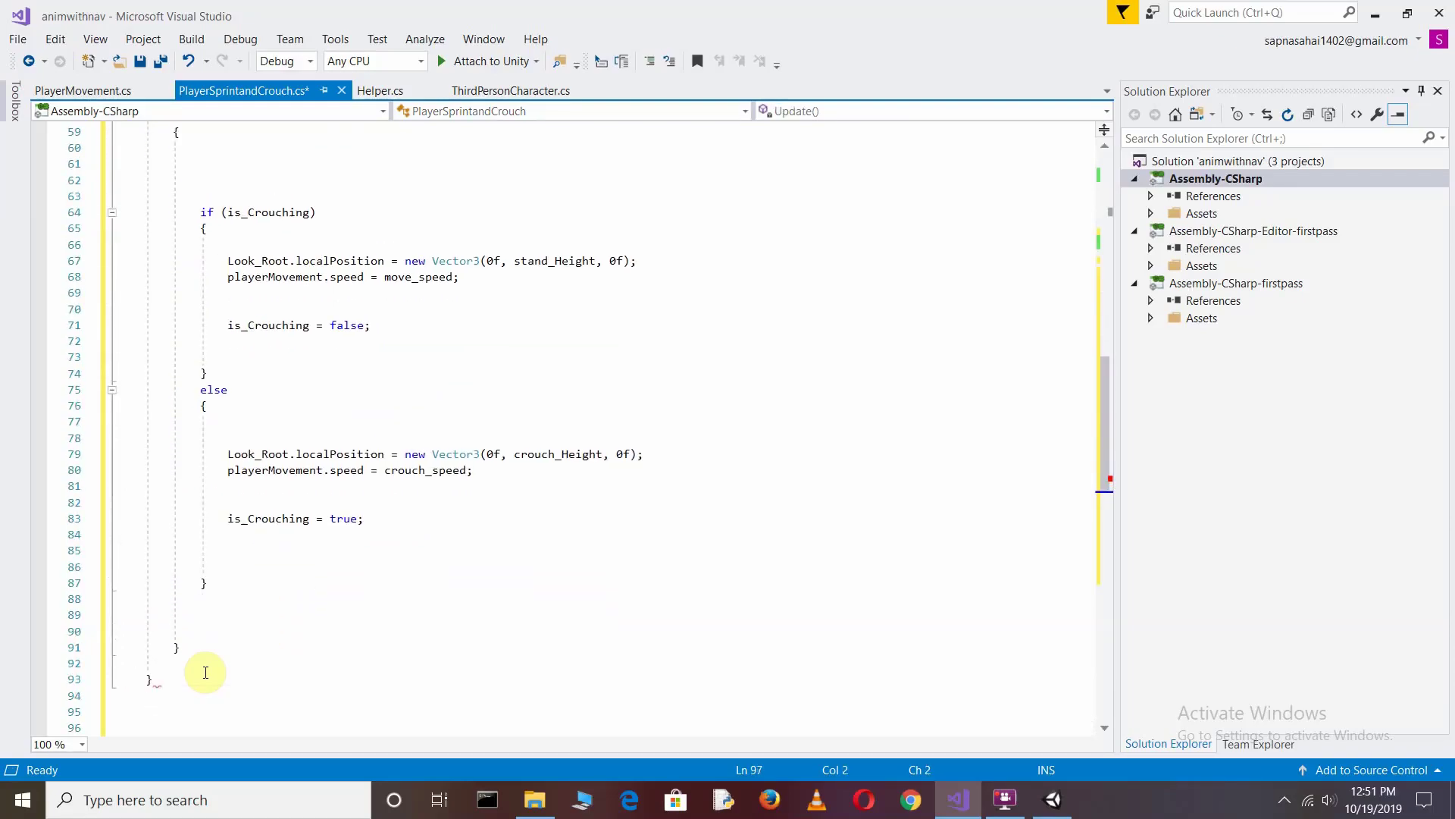
scroll(411, 470, "up", 9)
scroll(410, 470, "up", 6)
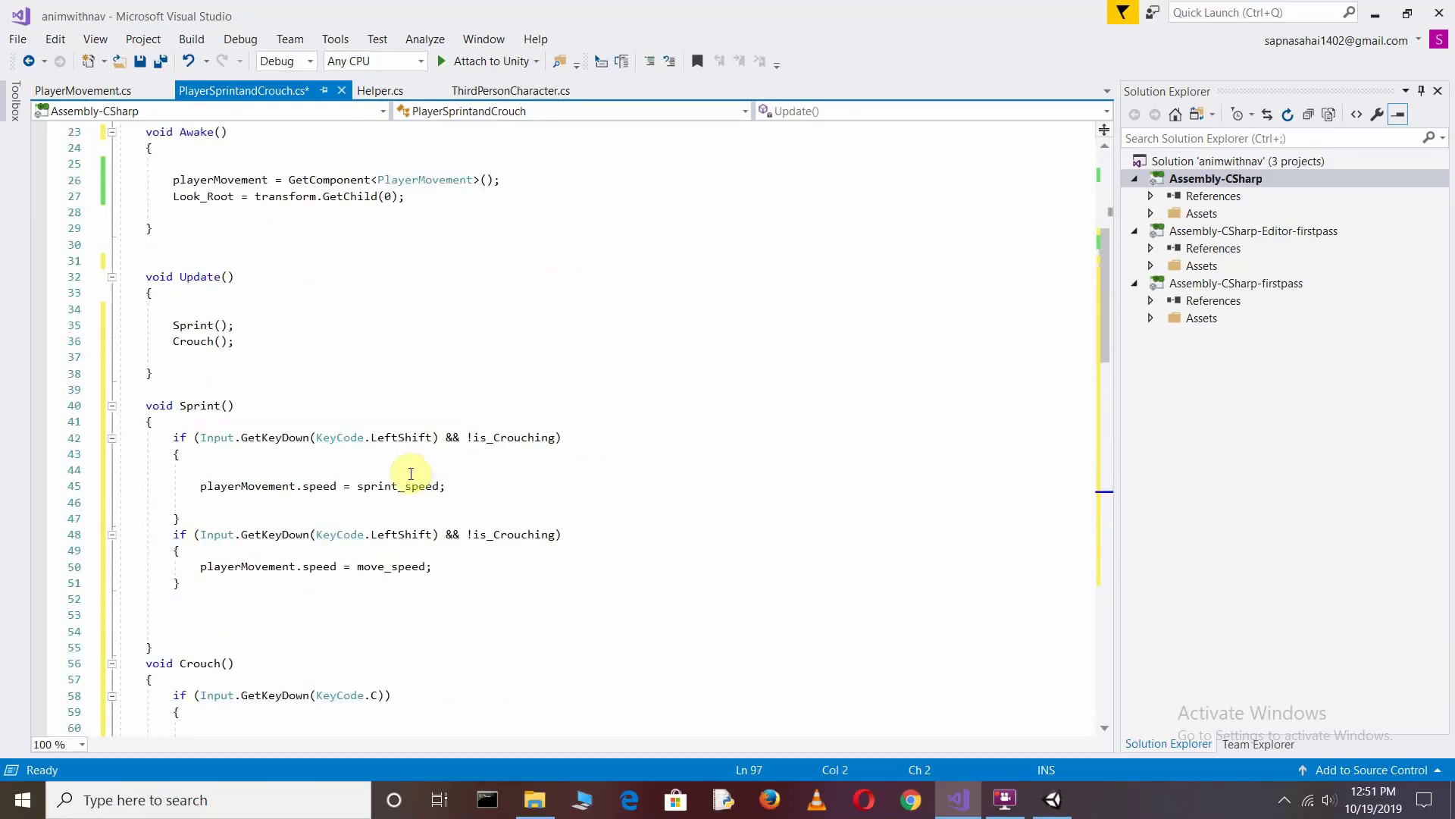
key("ctrl+s")
scroll(411, 470, "up", 1)
In Unity, select the Player to review its settings, then start play mode to test crouching.
left_click(1052, 796)
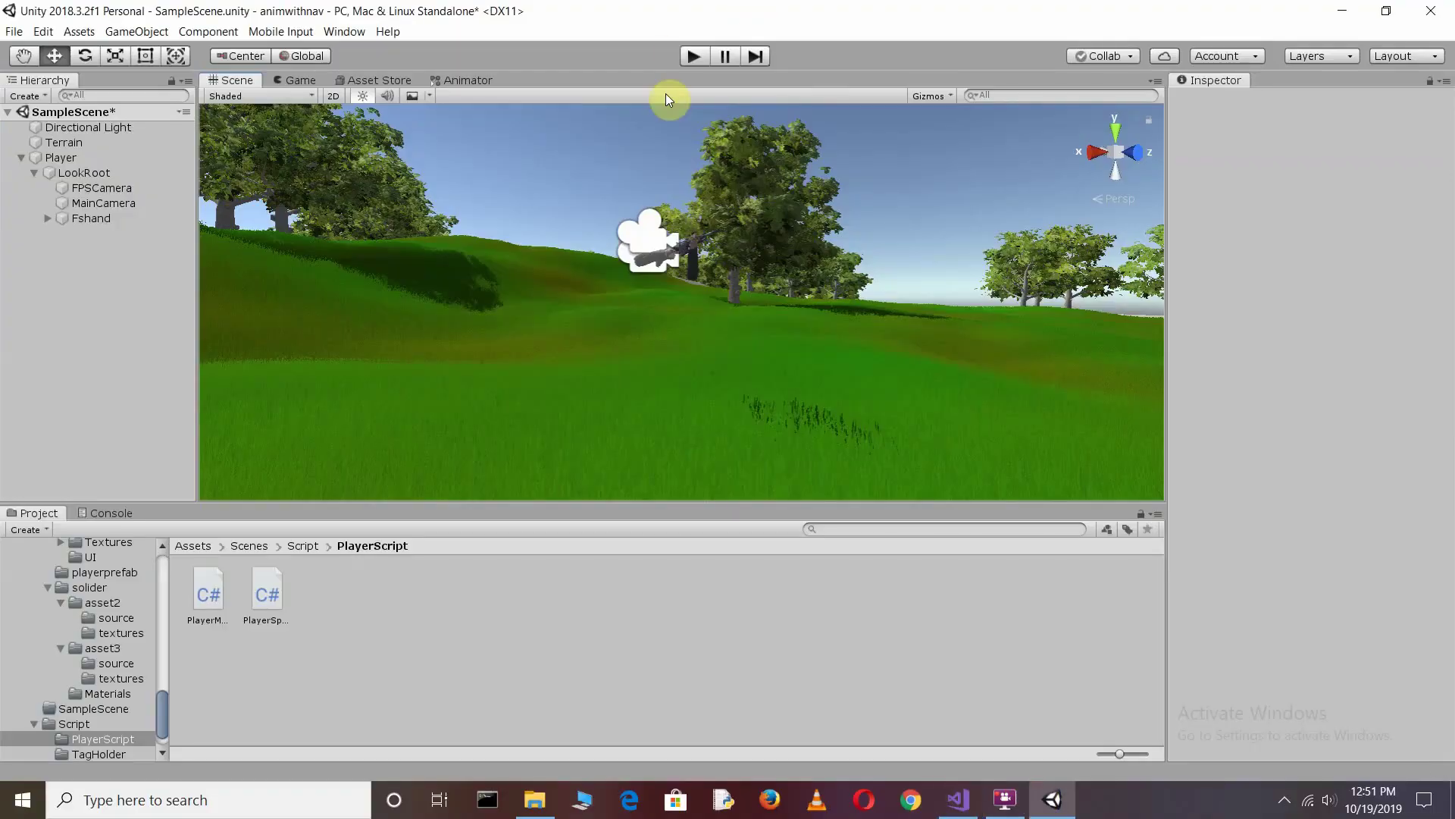
left_click(84, 158)
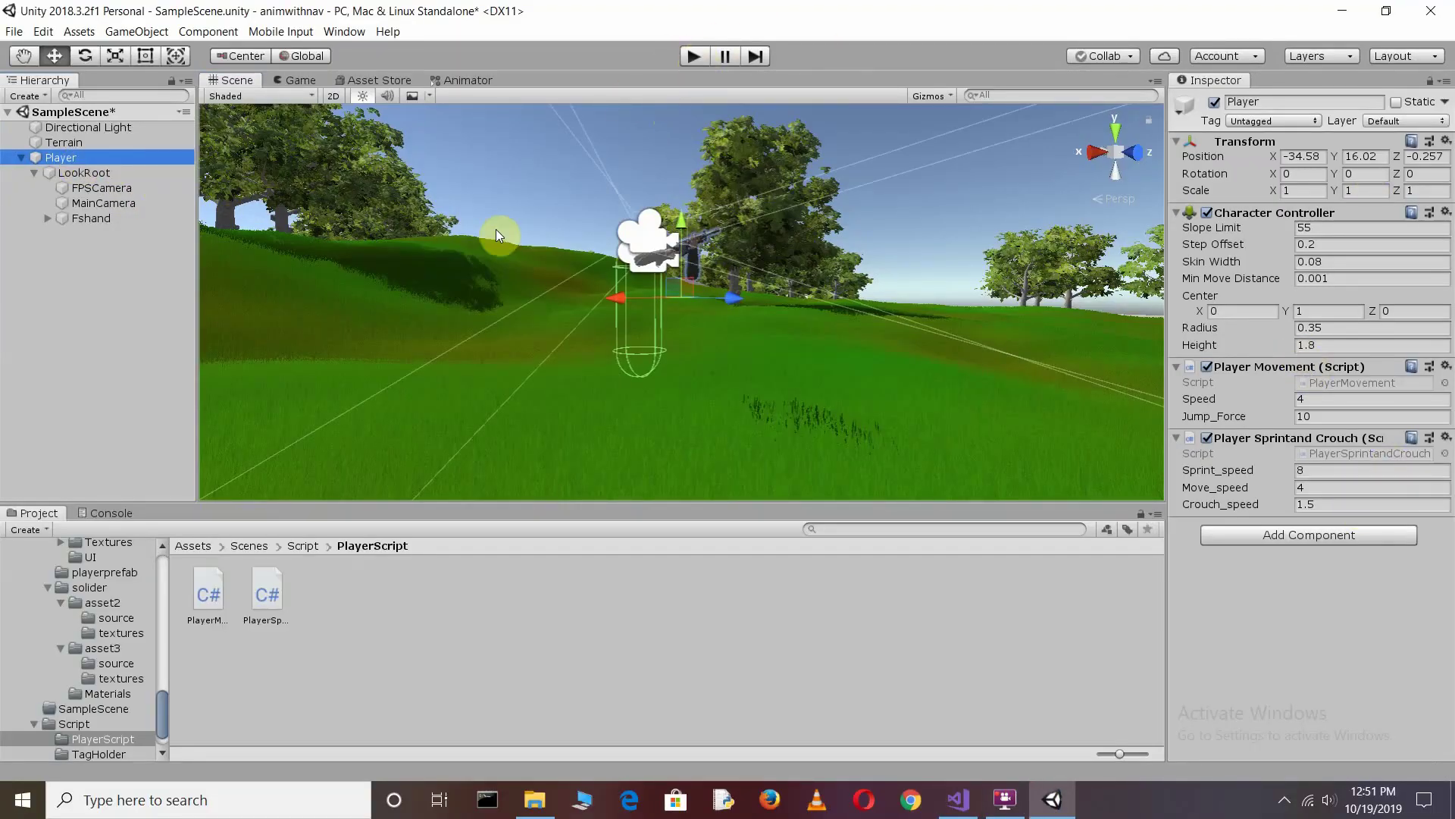
left_click(695, 57)
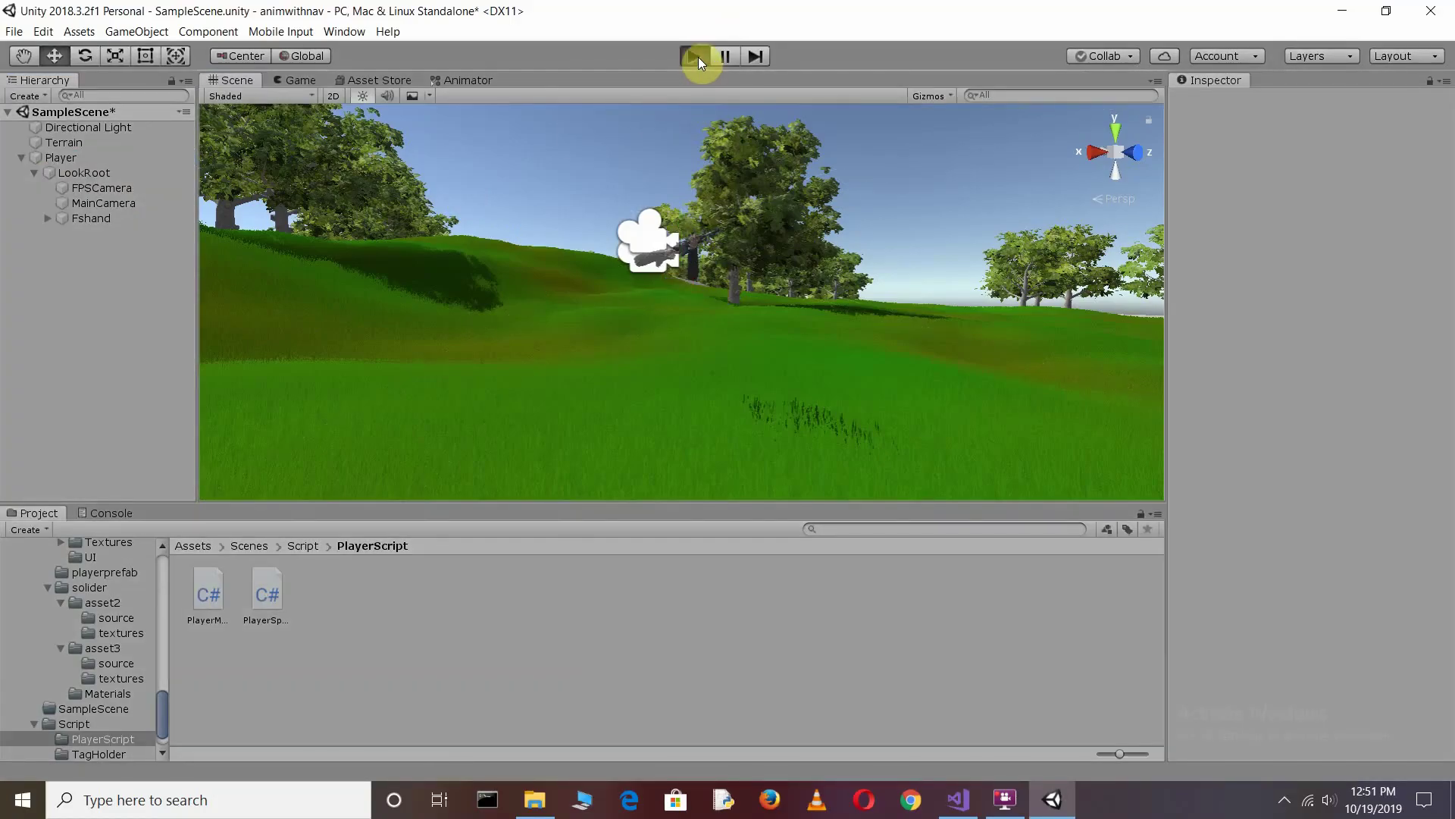